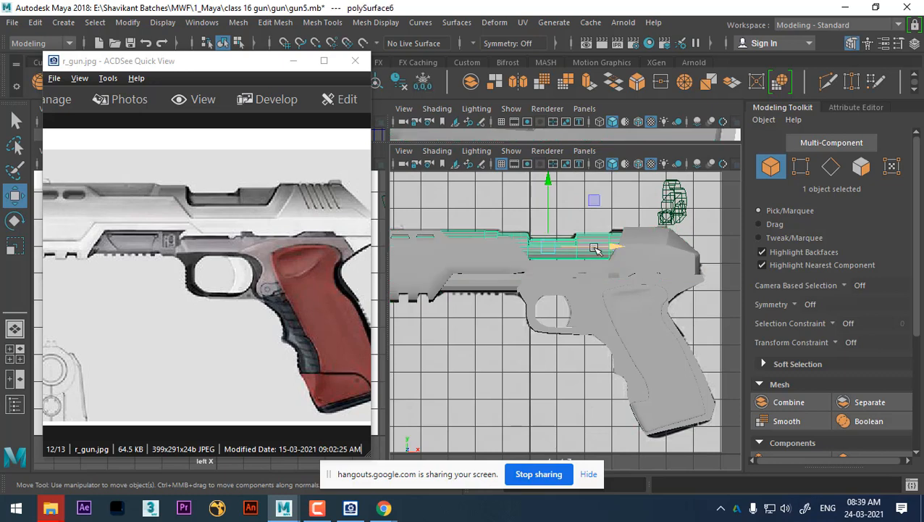
Frame the gun model and reposition the r_gun.jpg reference window so the whole slide and muzzle are in view
alt+right_drag(577, 242, 620, 310)
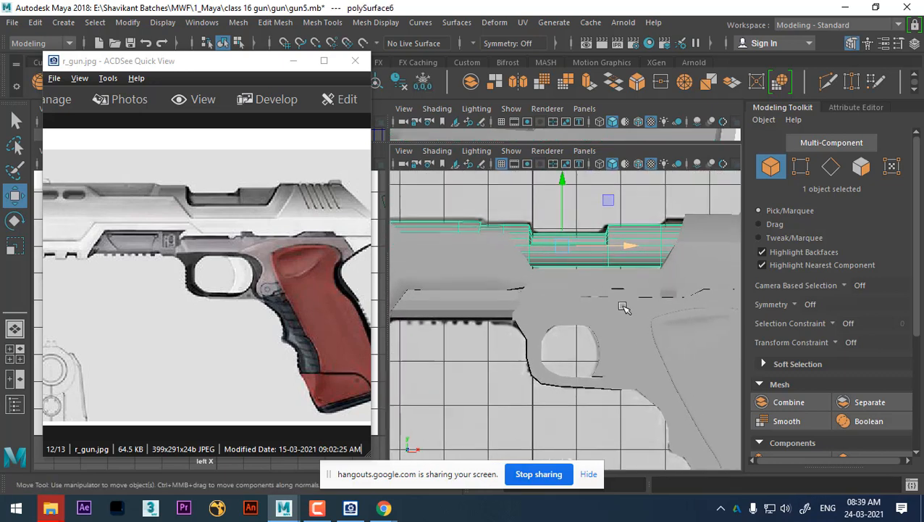
alt+middle_drag(626, 292, 617, 298)
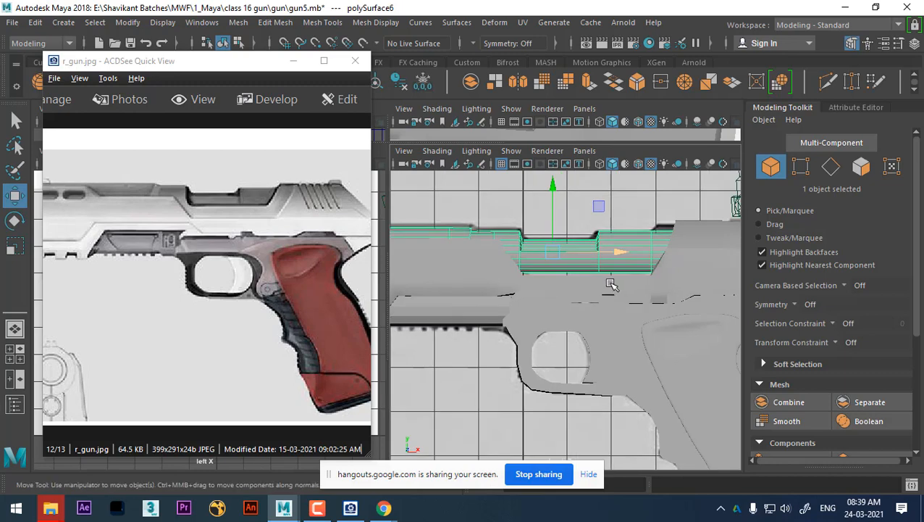
alt+middle_drag(556, 280, 613, 286)
alt+right_drag(615, 287, 607, 324)
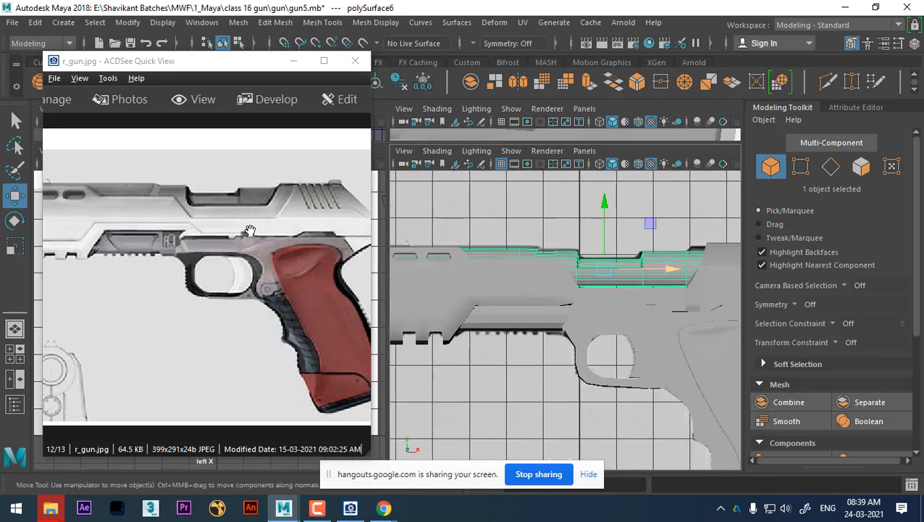
drag(249, 230, 312, 231)
alt+right_drag(607, 283, 586, 278)
drag(230, 65, 211, 118)
Copy the selected inner barrel piece at the slide's ejection port and paste a duplicate in place
click(35, 23)
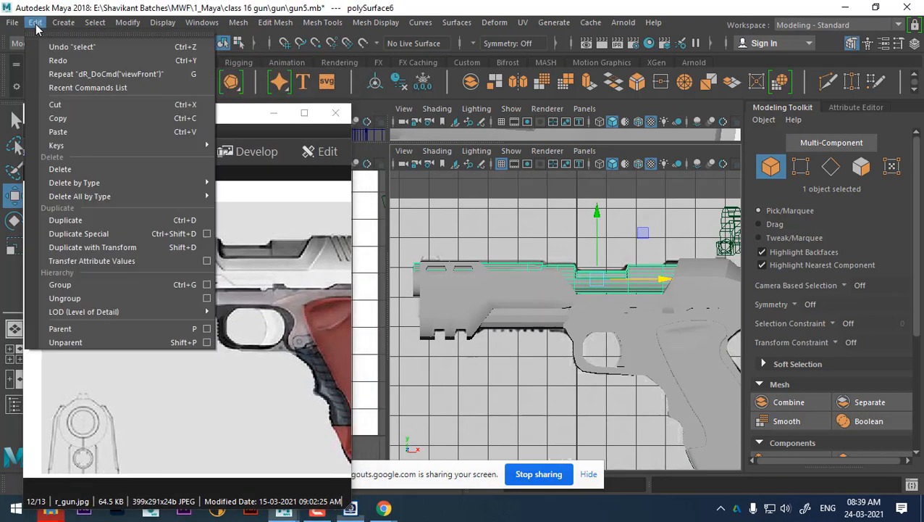
click(87, 120)
click(35, 23)
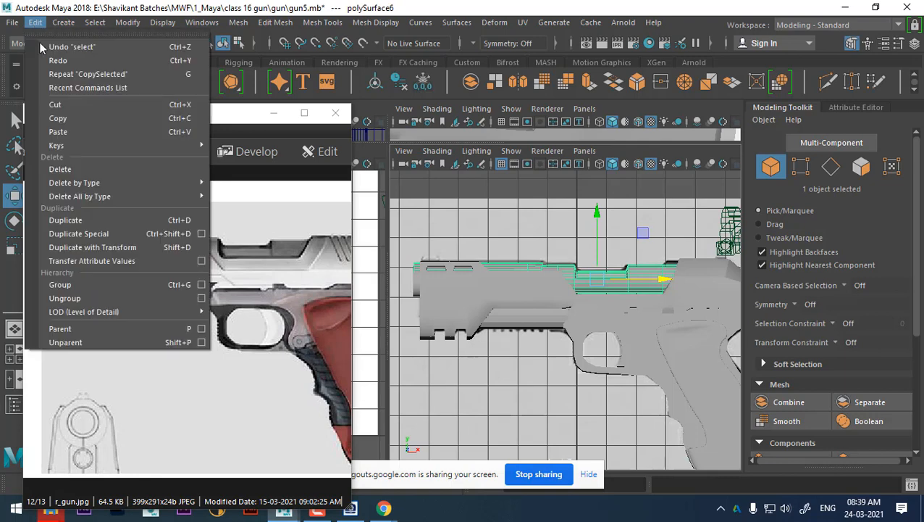
click(95, 135)
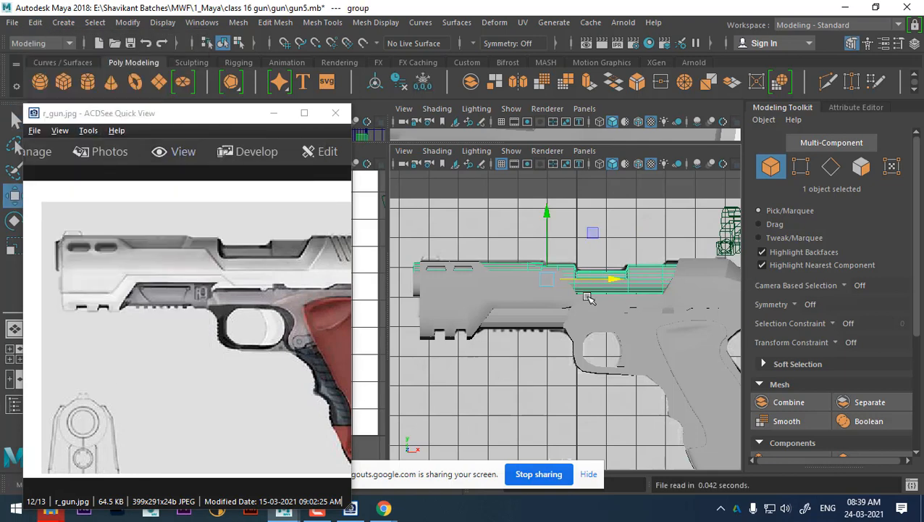
scroll(589, 297, up, 5)
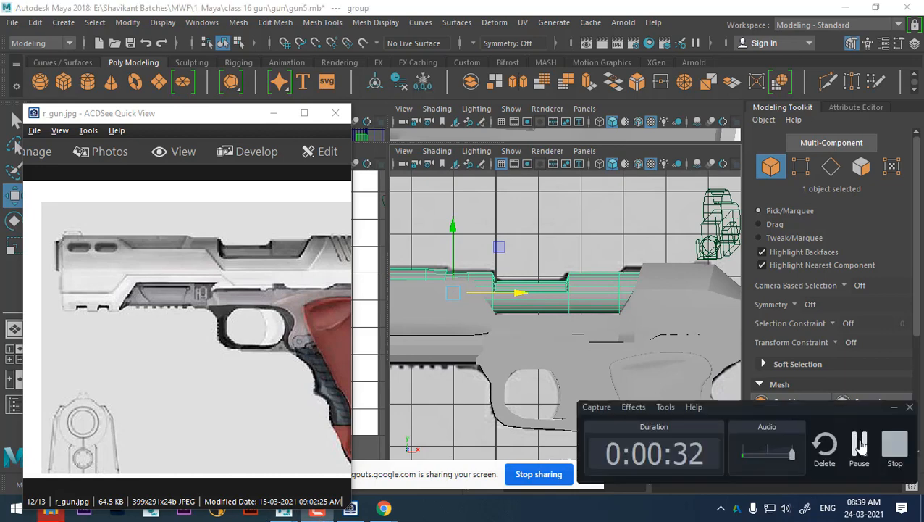
click(579, 301)
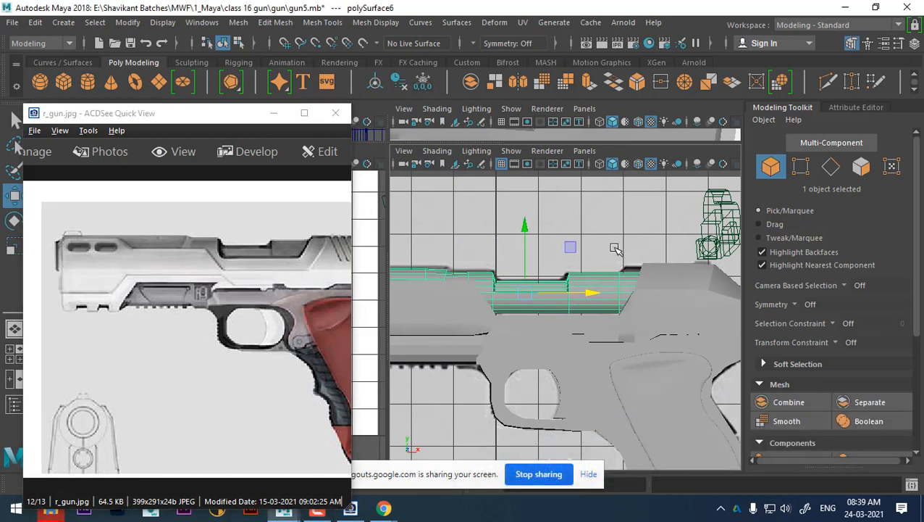
alt+middle_drag(553, 279, 537, 280)
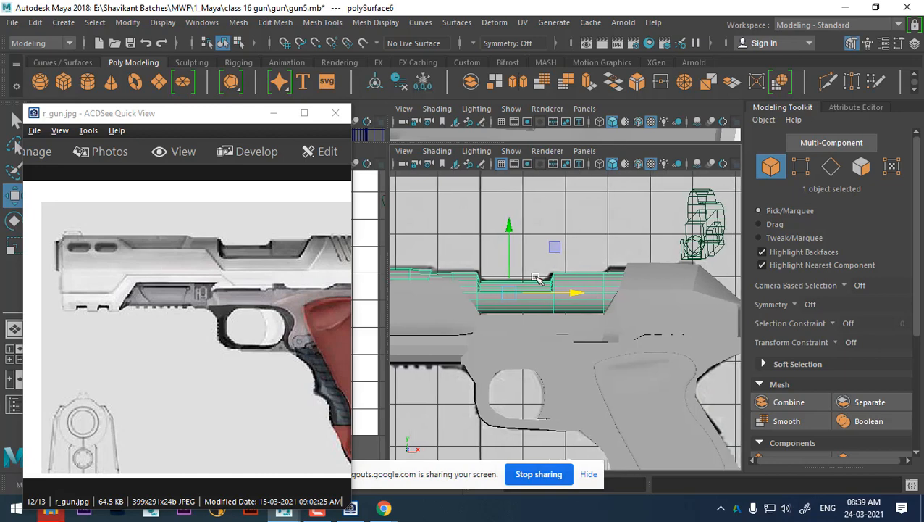
click(317, 511)
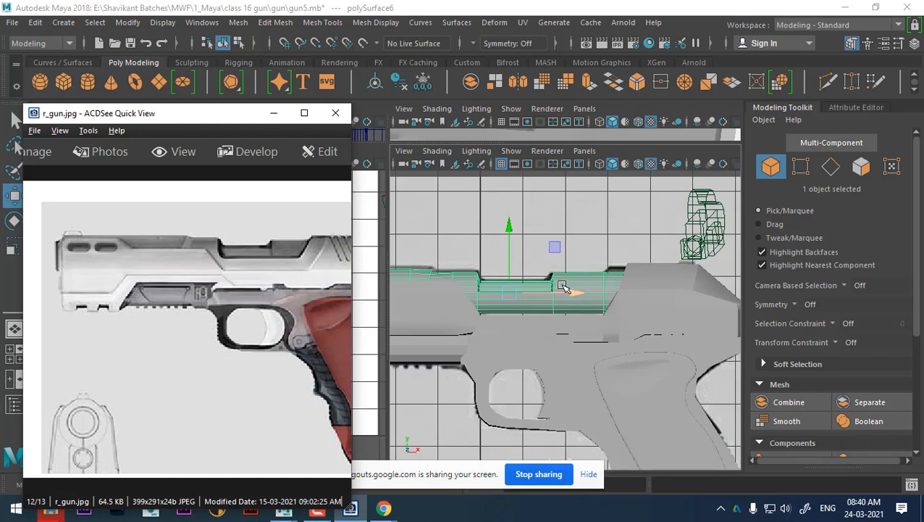
scroll(599, 309, down, 3)
right_drag(699, 241, 617, 119)
scroll(552, 326, up, 5)
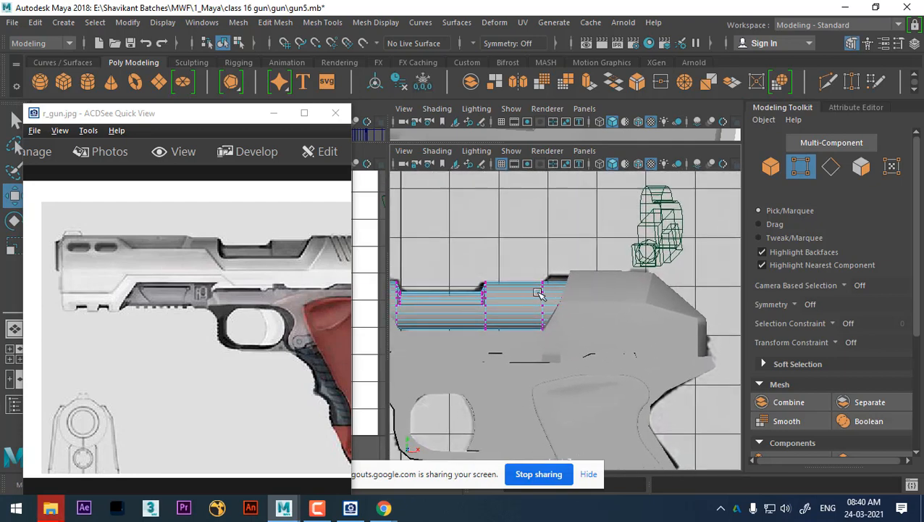
drag(459, 237, 714, 385)
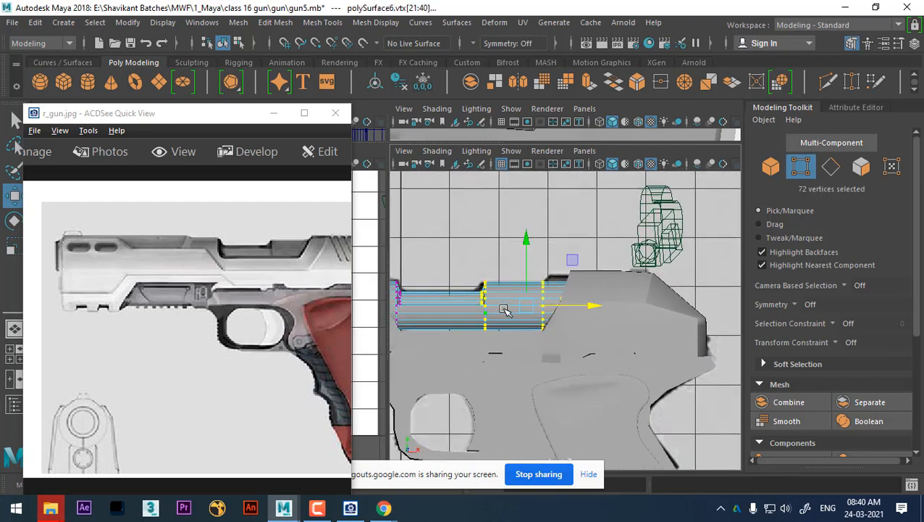
right_drag(501, 304, 568, 102)
click(317, 508)
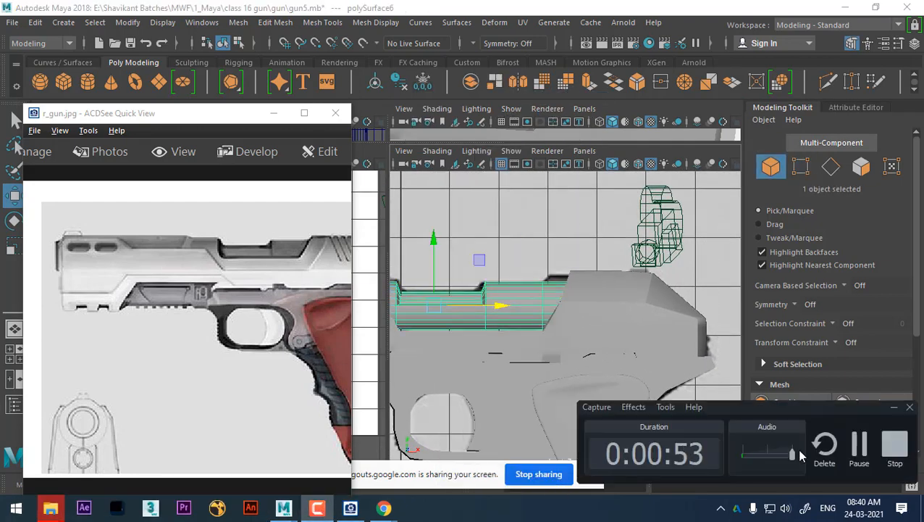
click(860, 448)
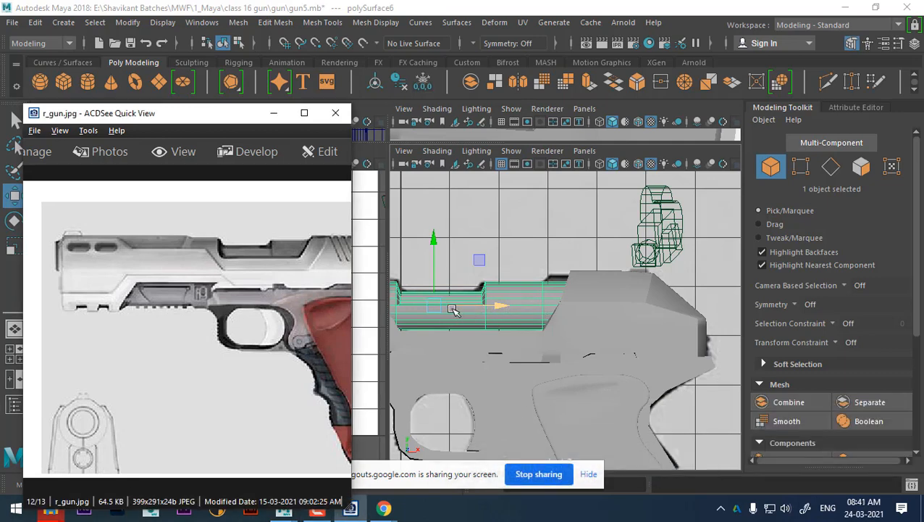
Return to object mode and select the pasted copy of the barrel piece
scroll(578, 314, down, 2)
alt+middle_drag(689, 290, 620, 299)
right_drag(694, 271, 637, 120)
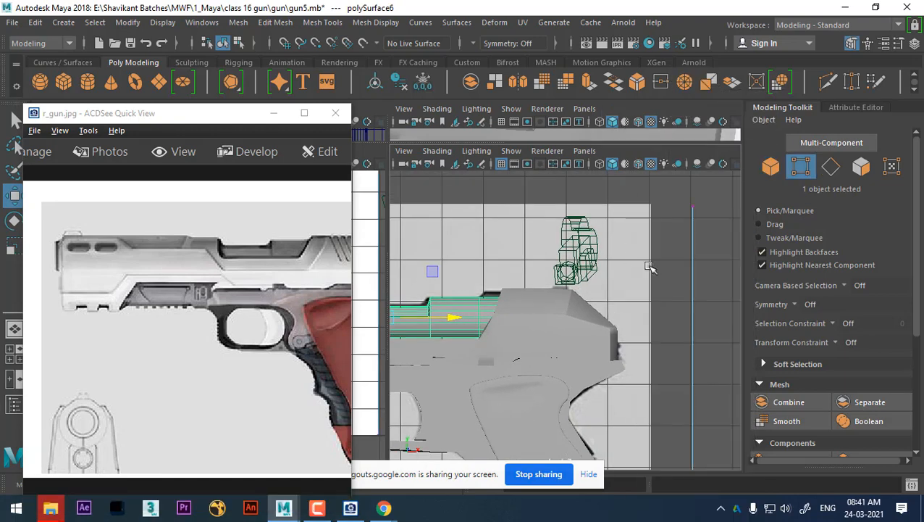
right_drag(507, 336, 536, 100)
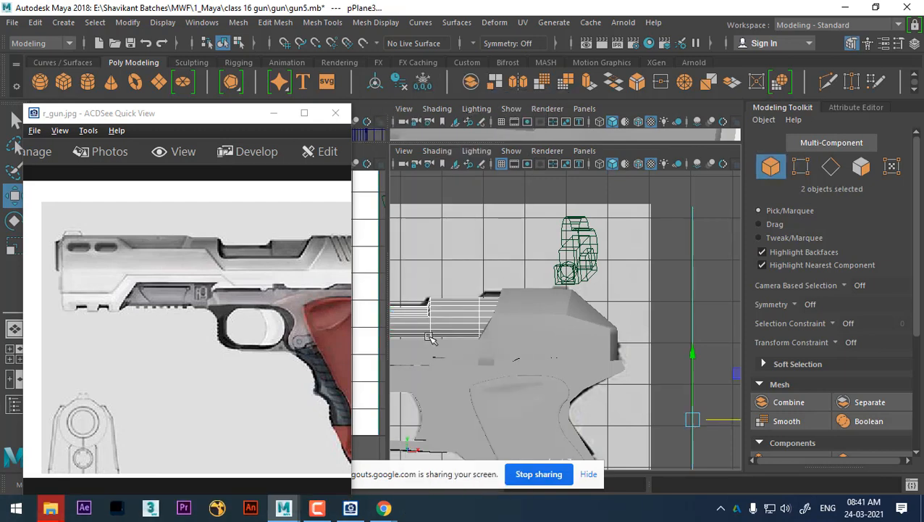
click(440, 327)
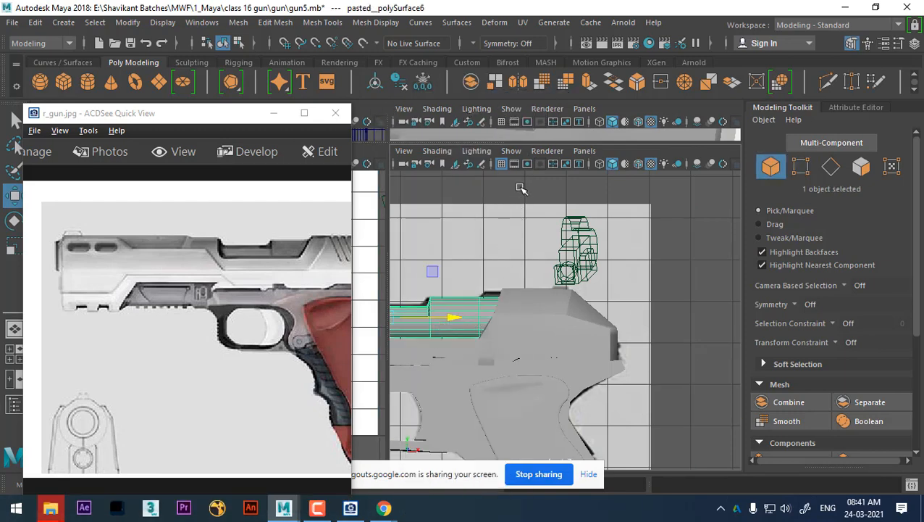
Move the rear vertices of the pasted barrel piece backward into the rear of the slide, ending in object mode
right_drag(522, 188, 463, 131)
drag(412, 255, 589, 318)
scroll(541, 355, up, 2)
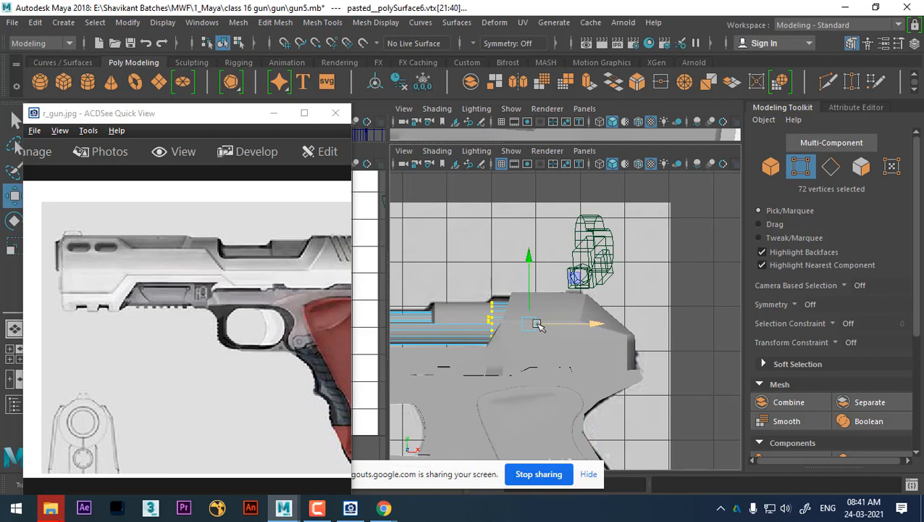
alt+middle_drag(438, 324, 503, 313)
right_drag(504, 313, 558, 94)
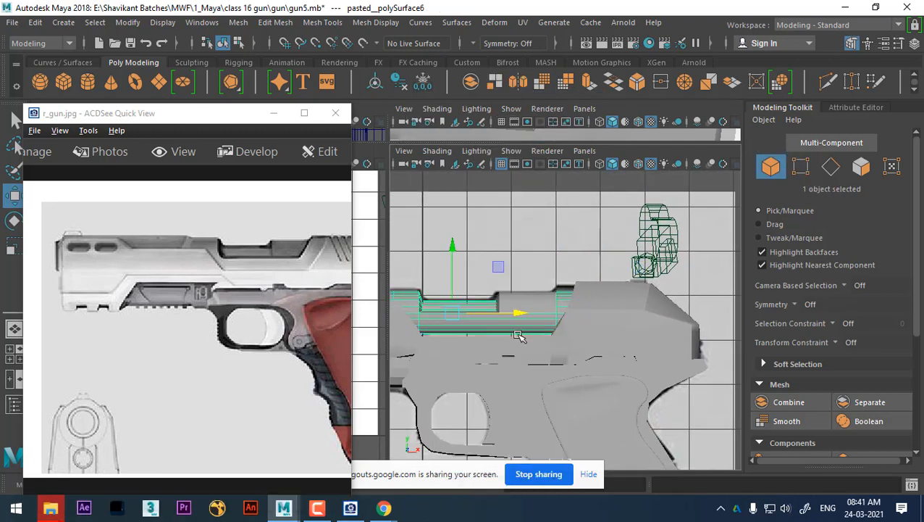
Scale the pasted barrel piece up uniformly to about 1.071 so it surrounds the original
click(507, 328)
key(r)
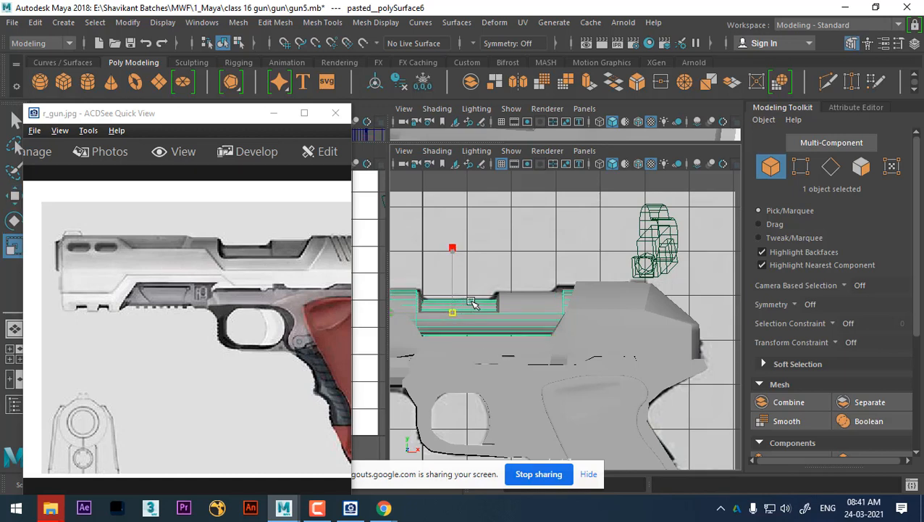
scroll(477, 308, down, 2)
right_drag(673, 244, 612, 119)
scroll(638, 310, up, 2)
right_drag(477, 333, 527, 97)
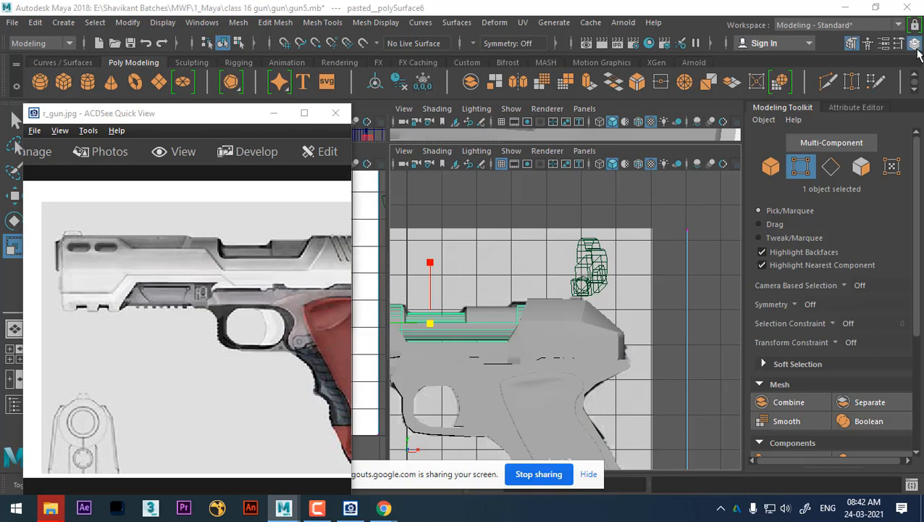
Select the reference image plane and switch the workspace to Maya Classic
click(915, 45)
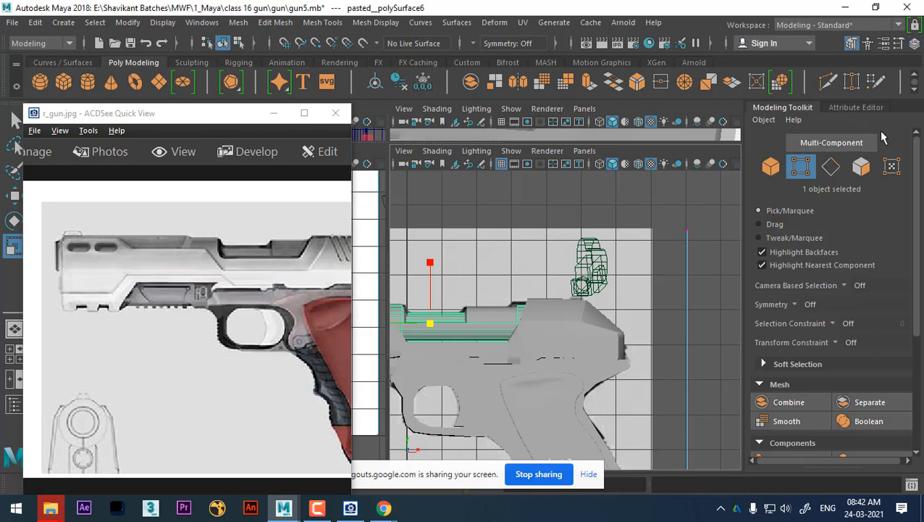
click(857, 108)
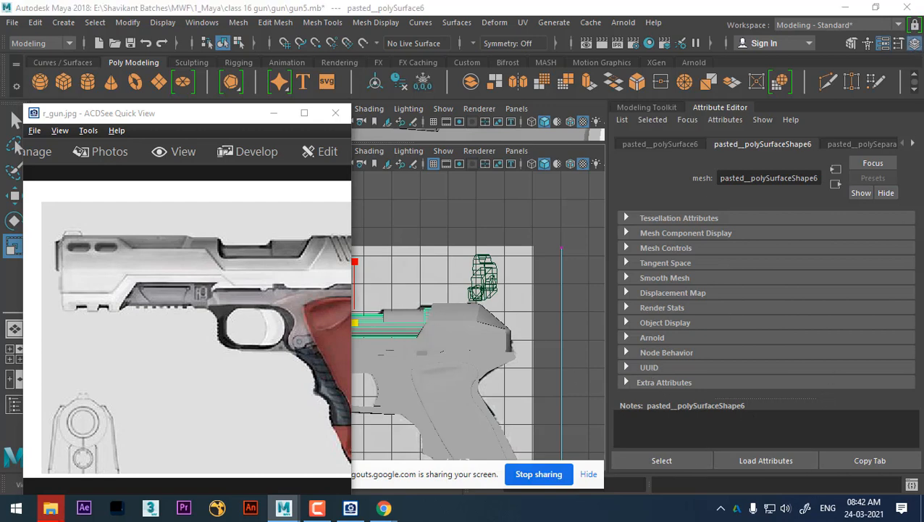
right_drag(529, 273, 595, 97)
click(530, 273)
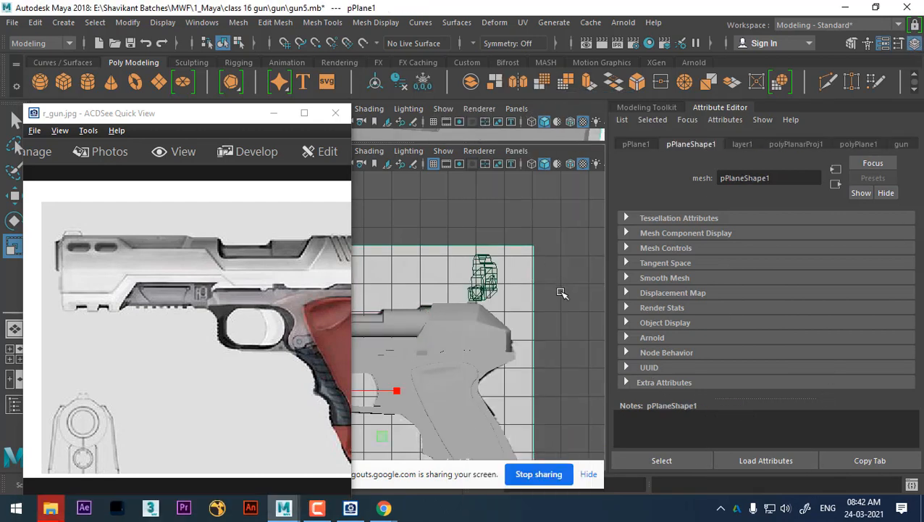
click(832, 30)
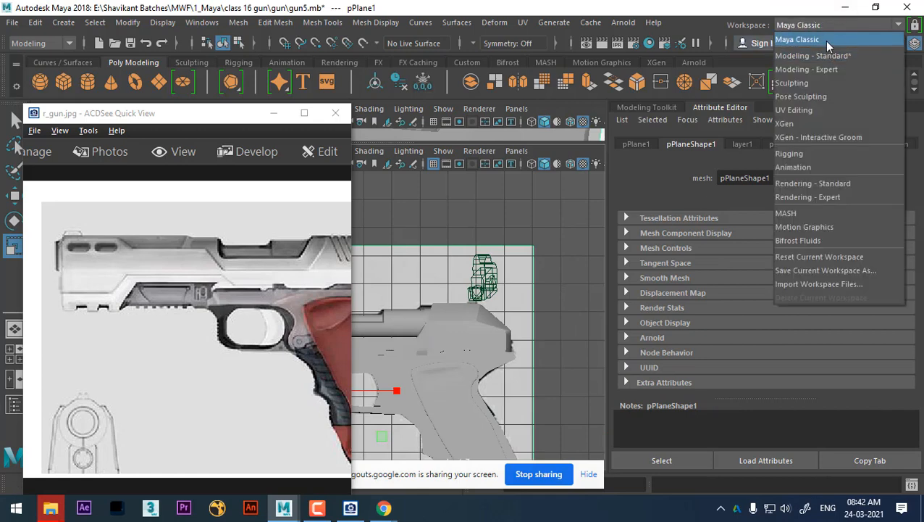
click(824, 41)
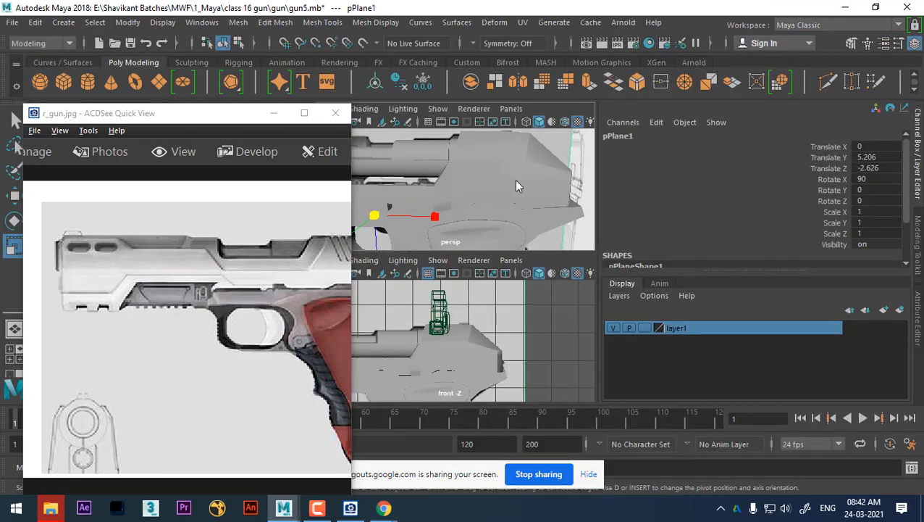
Maximize the perspective view and set layer1, which holds the reference plane, to the Reference display type
key(space)
alt+right_drag(514, 255, 505, 256)
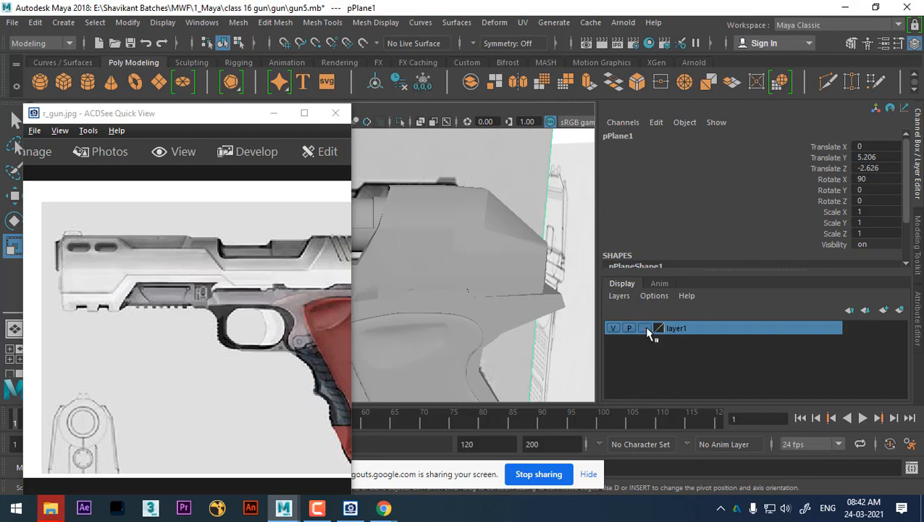
click(644, 327)
click(644, 327)
Select the pasted barrel piece, switch to the front view and pan the reference image to the gun's rear half
alt+drag(428, 285, 496, 319)
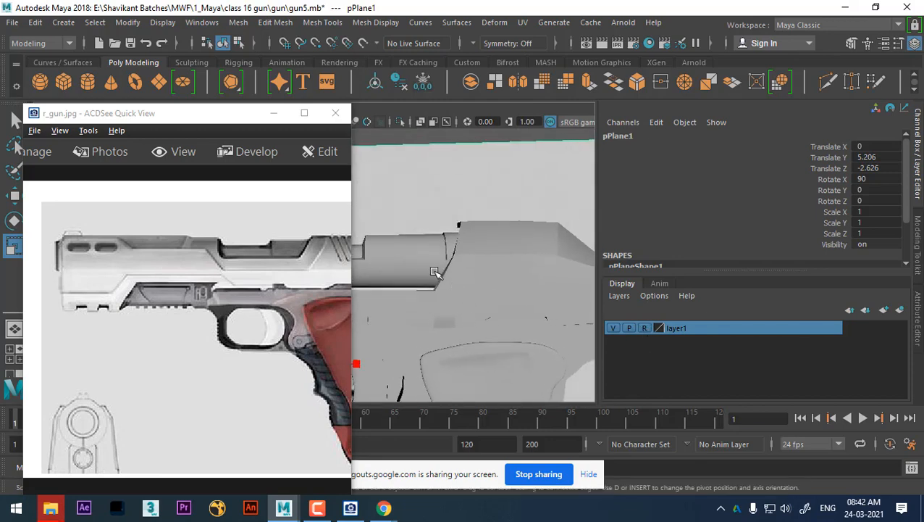
click(434, 269)
key(space)
drag(474, 234, 475, 278)
alt+right_drag(473, 307, 441, 289)
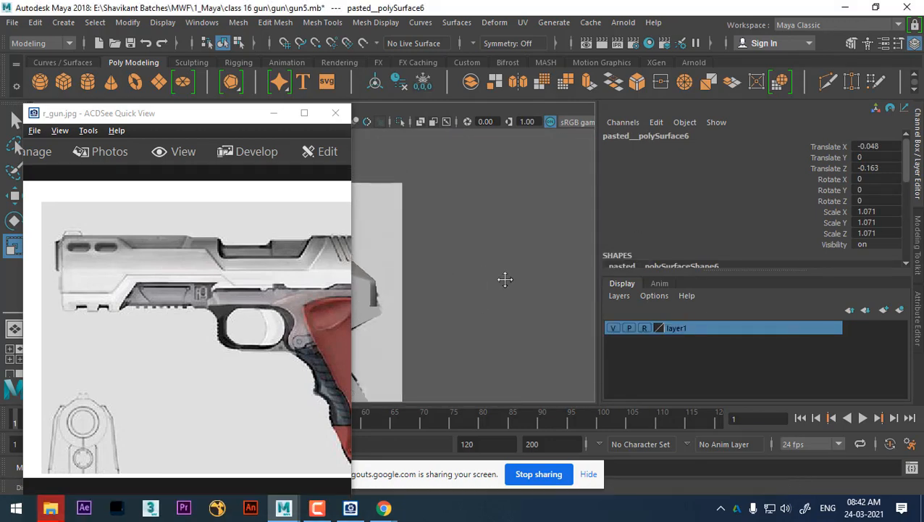
alt+middle_drag(364, 274, 493, 260)
alt+middle_drag(405, 268, 512, 260)
drag(217, 297, 48, 293)
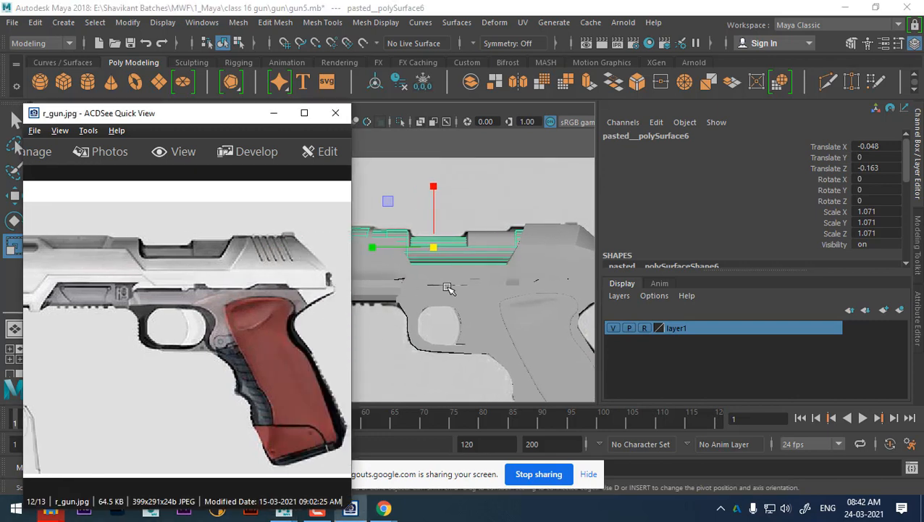
Enlarge the pasted barrel piece uniformly to a scale of 1.122
alt+middle_drag(535, 262, 461, 283)
alt+right_drag(453, 285, 488, 291)
alt+middle_drag(462, 284, 444, 285)
alt+right_drag(444, 285, 444, 303)
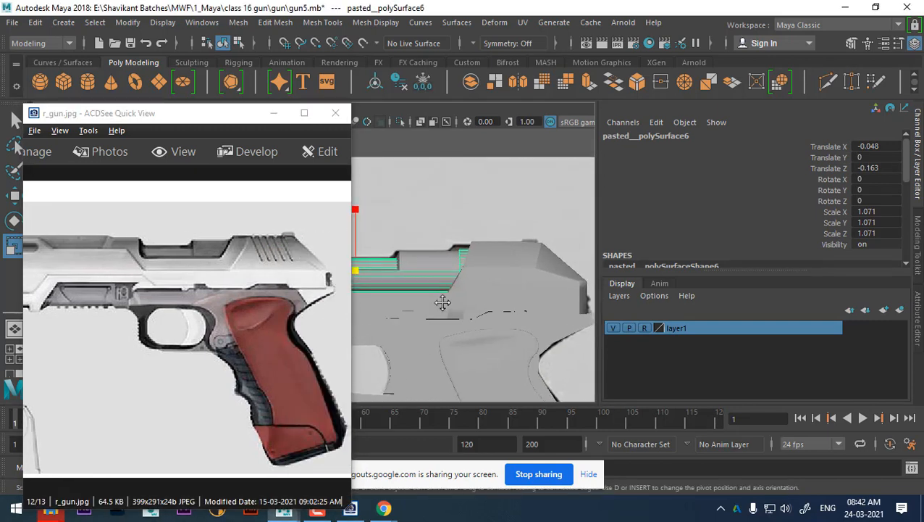
alt+middle_drag(440, 304, 471, 306)
mouse_move(461, 308)
alt+right_down()
mouse_move(464, 315)
mouse_move(452, 320)
alt+right_up()
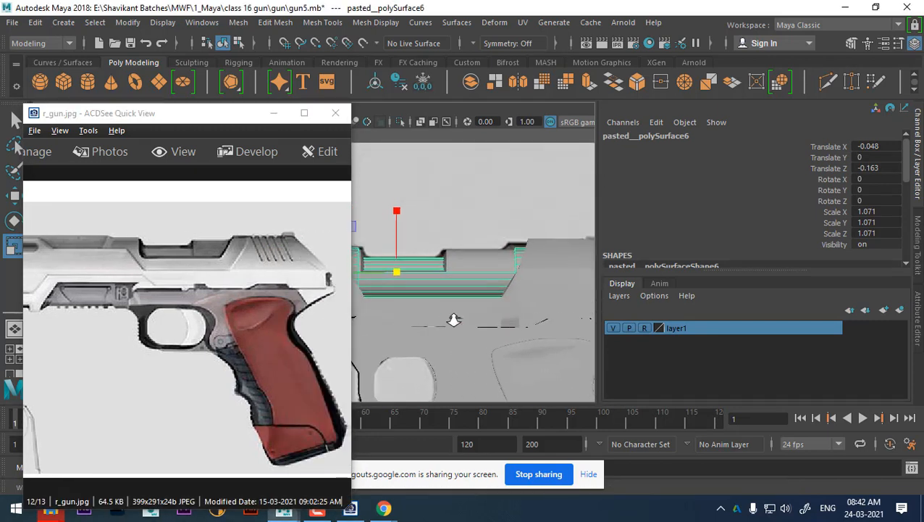
alt+middle_drag(478, 287, 485, 307)
drag(406, 289, 423, 289)
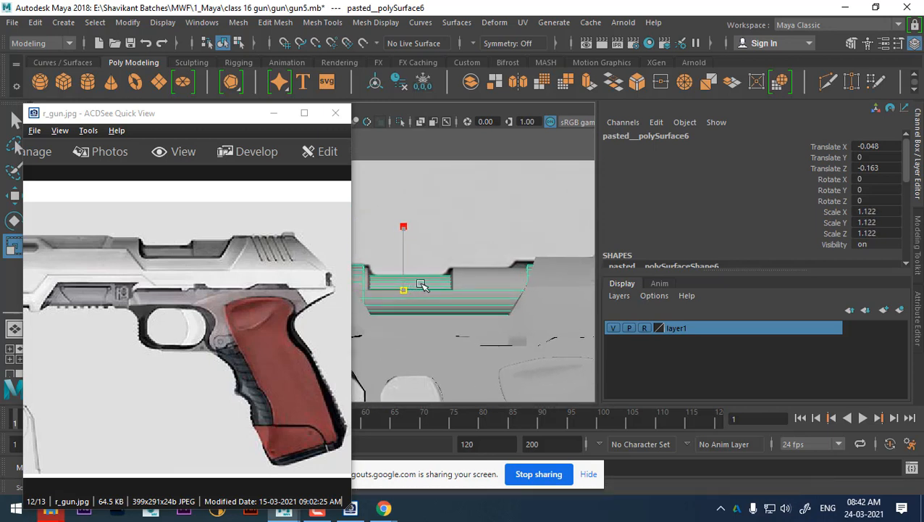
Move the pasted barrel piece slightly down to a Translate Y of -0.071
key(w)
alt+middle_drag(484, 307, 524, 313)
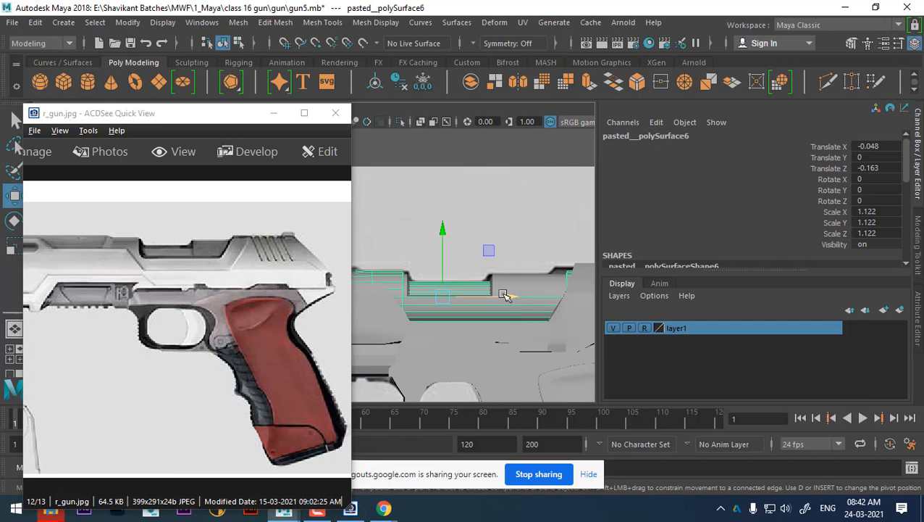
mouse_move(505, 295)
mouse_down()
mouse_move(519, 295)
mouse_move(511, 295)
mouse_up()
alt+middle_drag(523, 300, 465, 297)
scroll(465, 284, down, 2)
alt+middle_drag(550, 265, 485, 262)
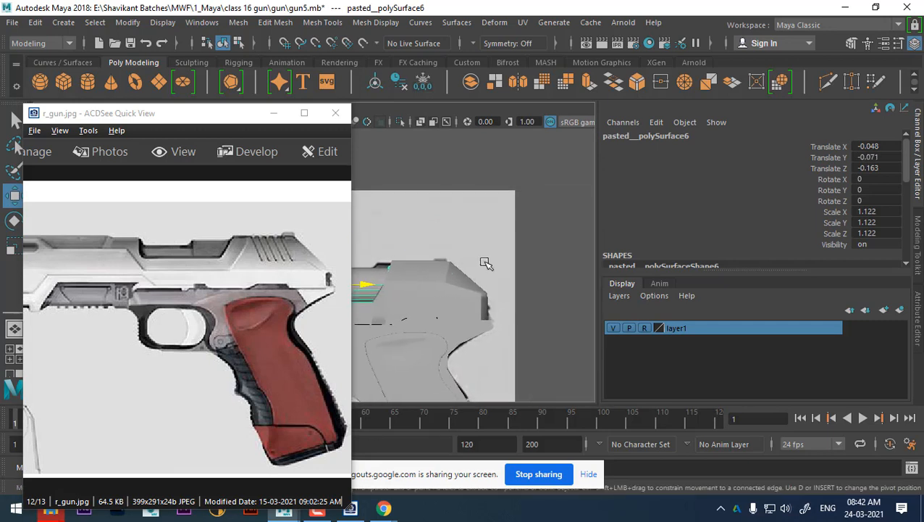
Select the rear vertices of the pasted barrel piece and shift them toward the muzzle in the front view
right_drag(547, 194, 464, 112)
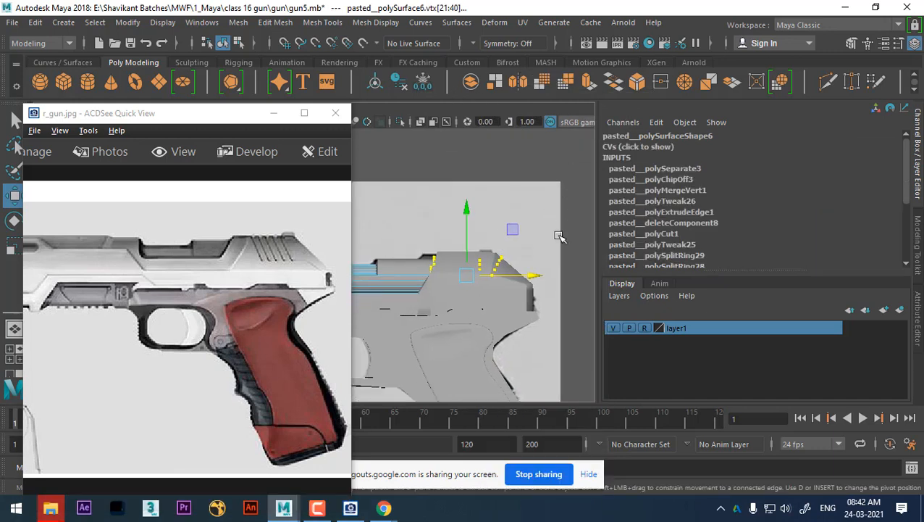
drag(540, 276, 516, 276)
scroll(513, 306, up, 1)
alt+middle_drag(460, 261, 486, 241)
scroll(478, 268, up, 1)
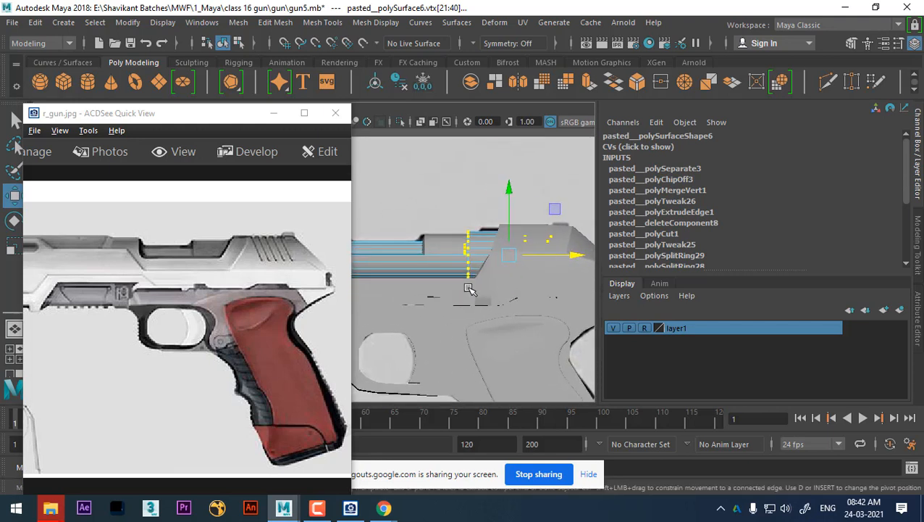
alt+middle_drag(468, 287, 429, 292)
alt+middle_drag(503, 295, 458, 292)
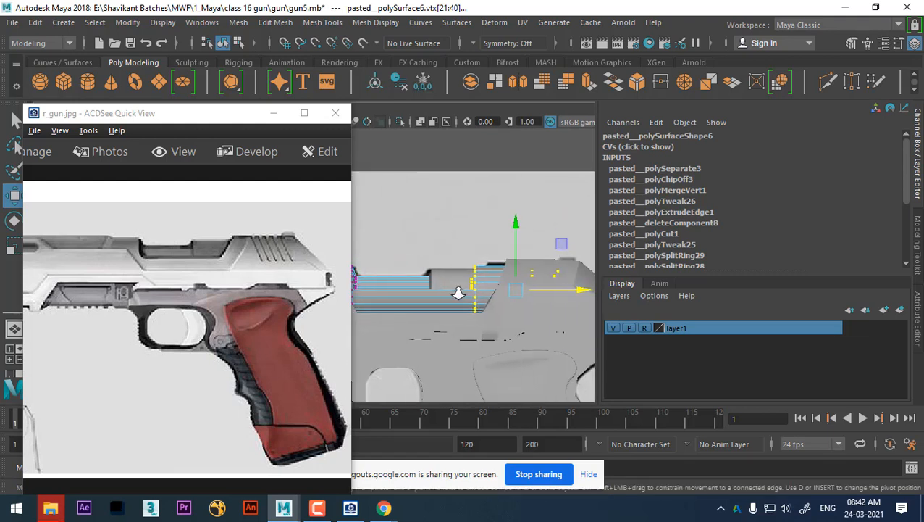
scroll(459, 290, up, 1)
Rotate the vertex loop just ahead of the slide's rear block so it slants parallel to the block's front edge
drag(451, 232, 509, 341)
alt+middle_drag(507, 314, 469, 320)
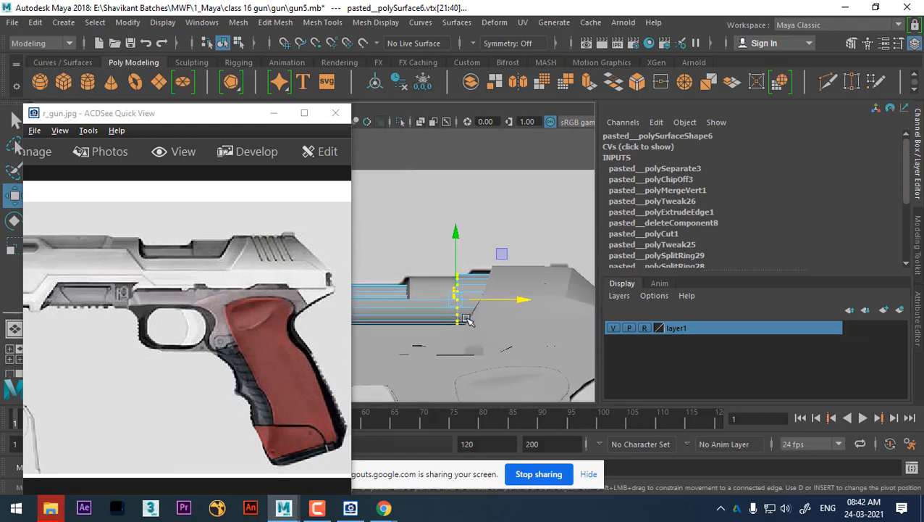
alt+right_drag(469, 320, 526, 344)
alt+middle_drag(517, 309, 493, 307)
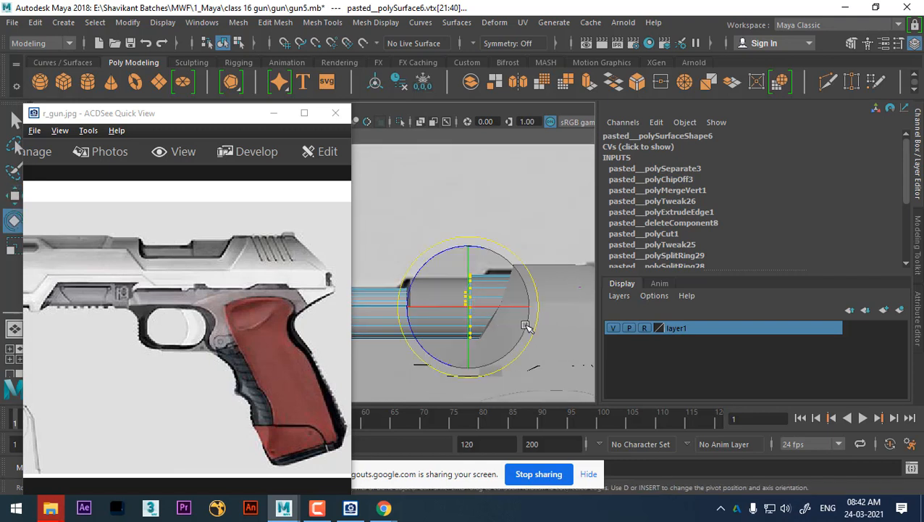
key(e)
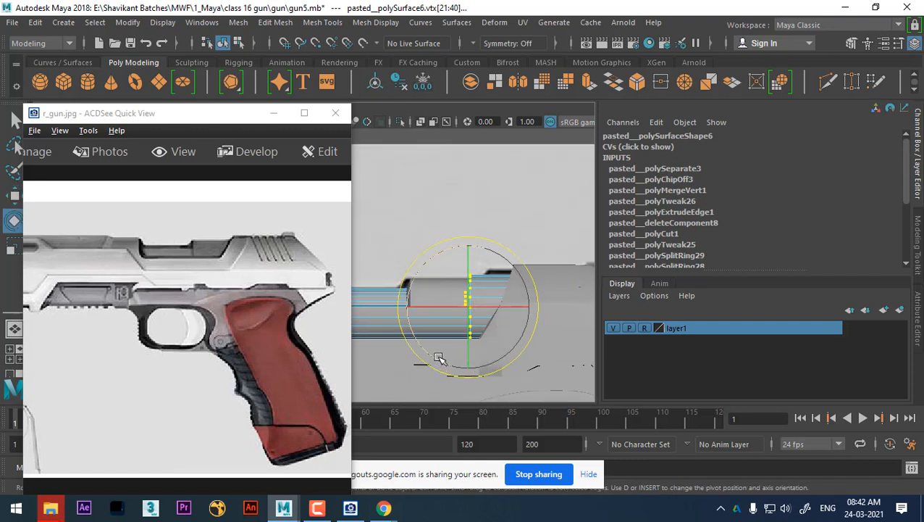
drag(438, 357, 431, 355)
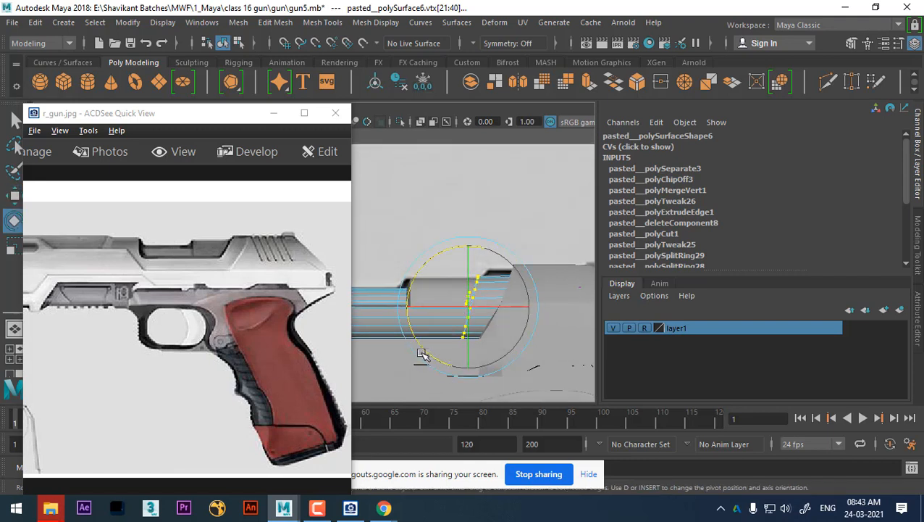
right_drag(438, 324, 502, 98)
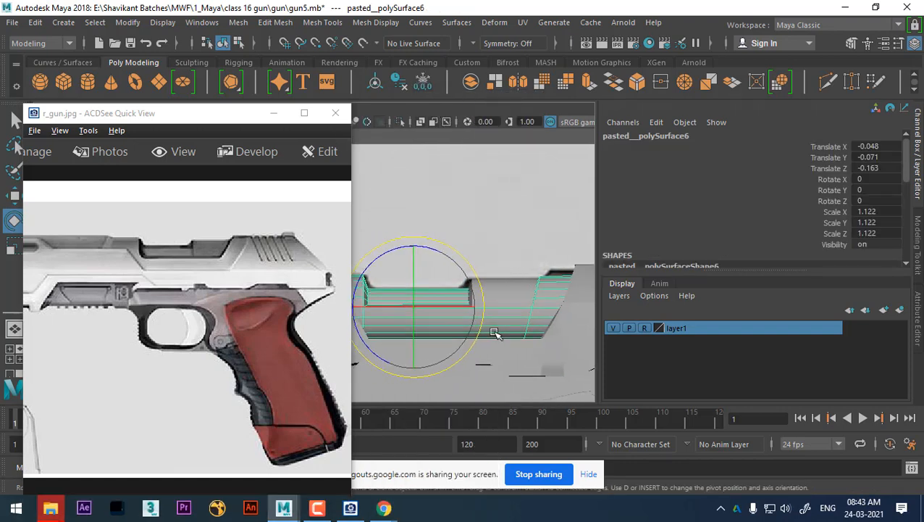
Minimize the r_gun.jpg reference viewer and set the timeline to frame 84
click(275, 115)
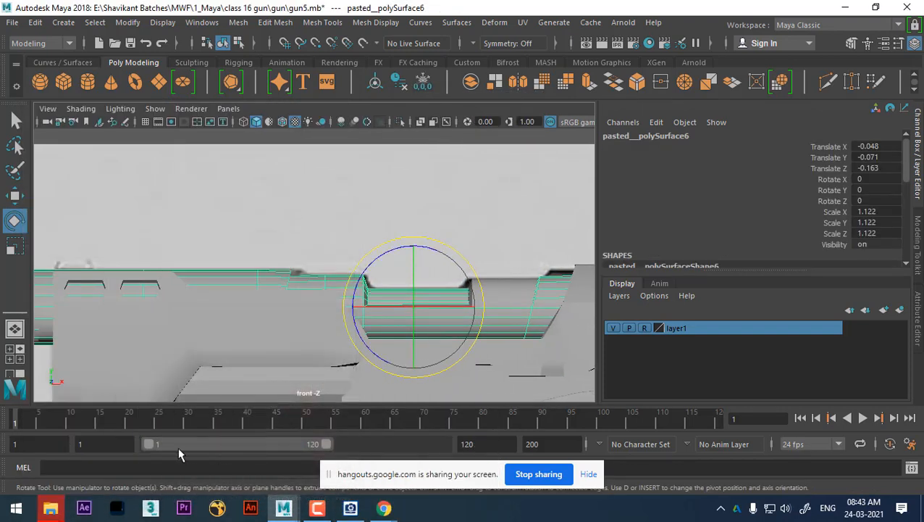
drag(145, 424, 507, 424)
alt+middle_drag(538, 353, 324, 316)
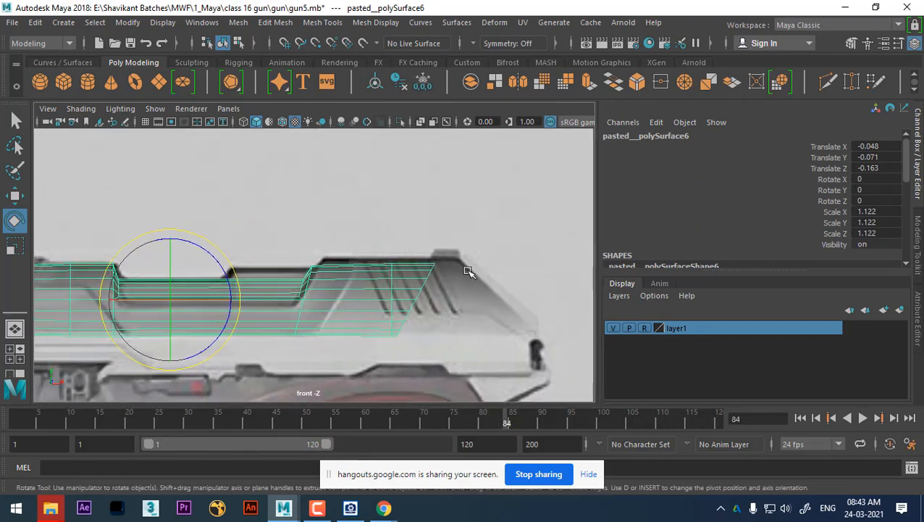
Tilt the slanted vertex loop further and nudge it rearward and up onto the ejection port's rear edge in the reference
right_drag(357, 282, 318, 300)
click(315, 283)
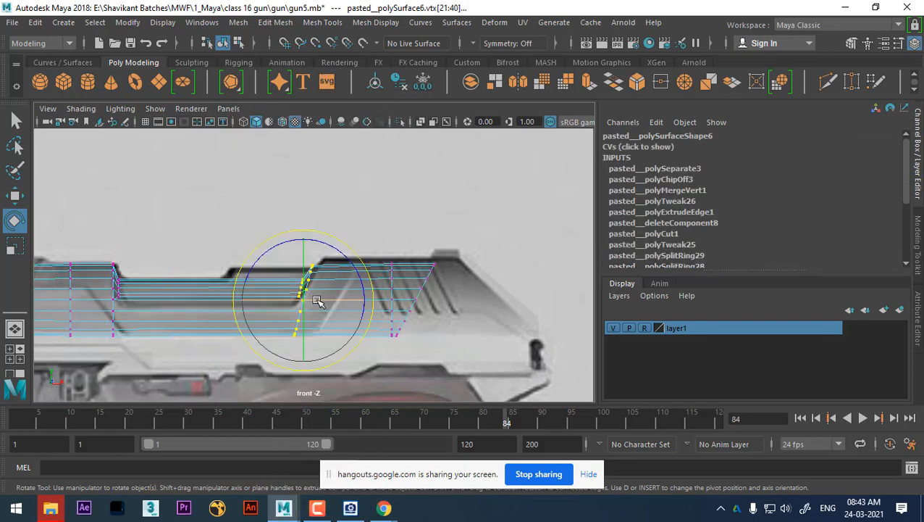
drag(351, 265, 359, 267)
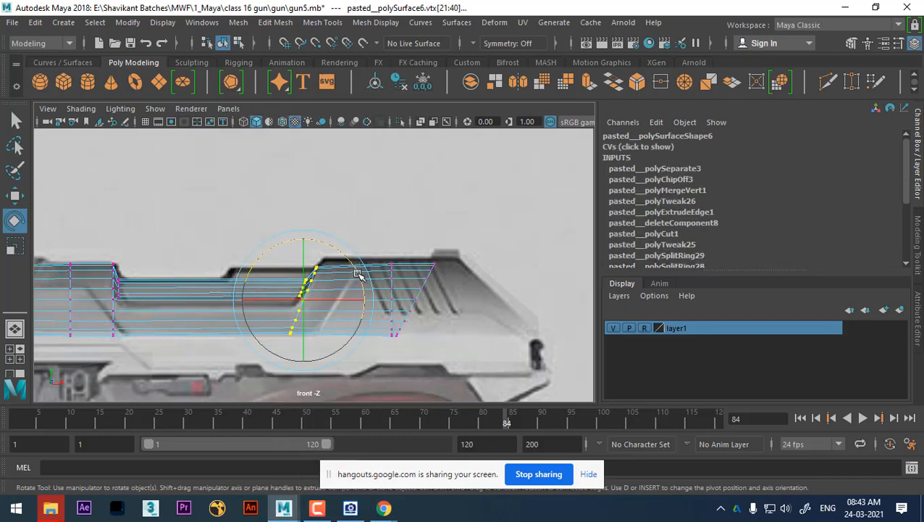
key(w)
drag(368, 302, 370, 303)
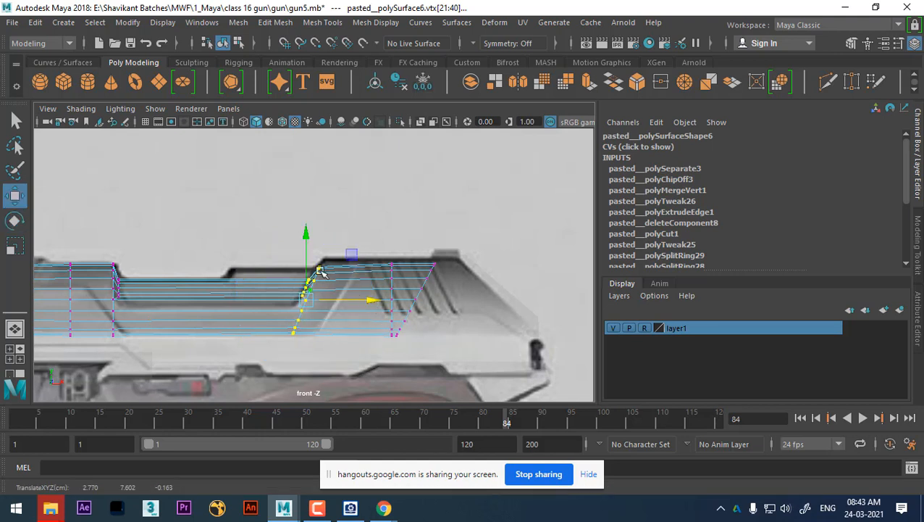
drag(309, 235, 309, 232)
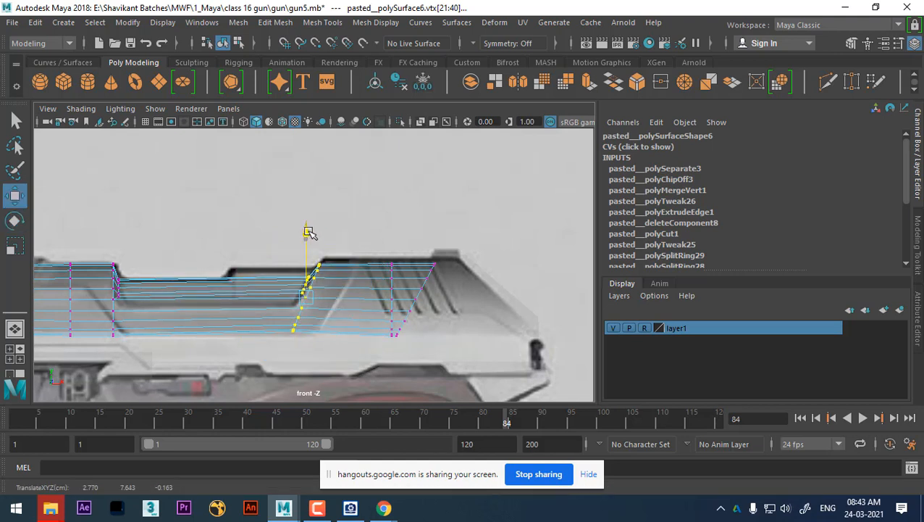
alt+middle_drag(287, 288, 400, 262)
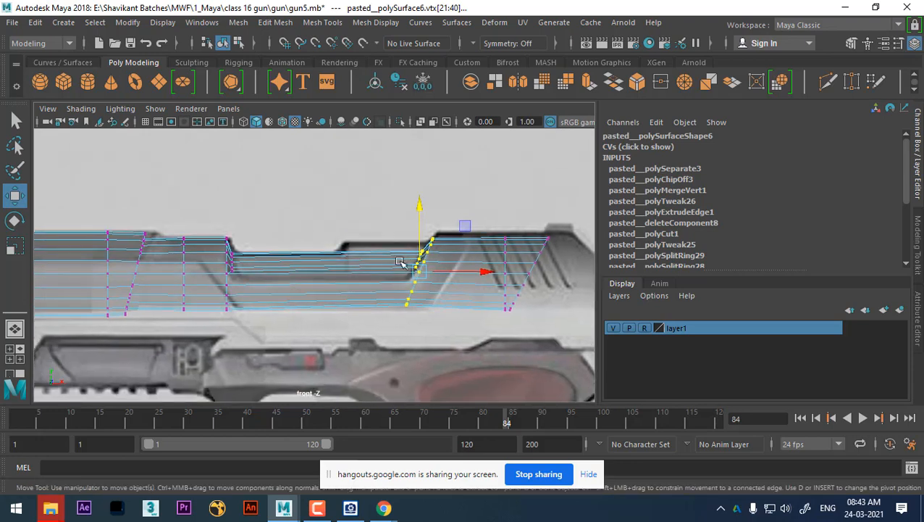
Refine the port's rear vertex loop by rotating it further and stretching it slightly vertically to follow the sloped edge in the reference
alt+middle_drag(326, 284, 361, 283)
alt+middle_drag(470, 268, 397, 252)
scroll(440, 275, up, 1)
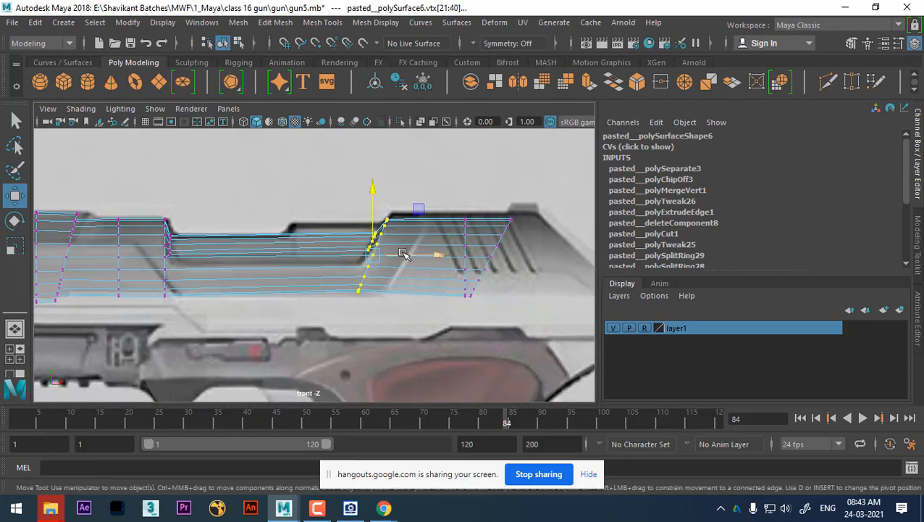
drag(335, 177, 567, 328)
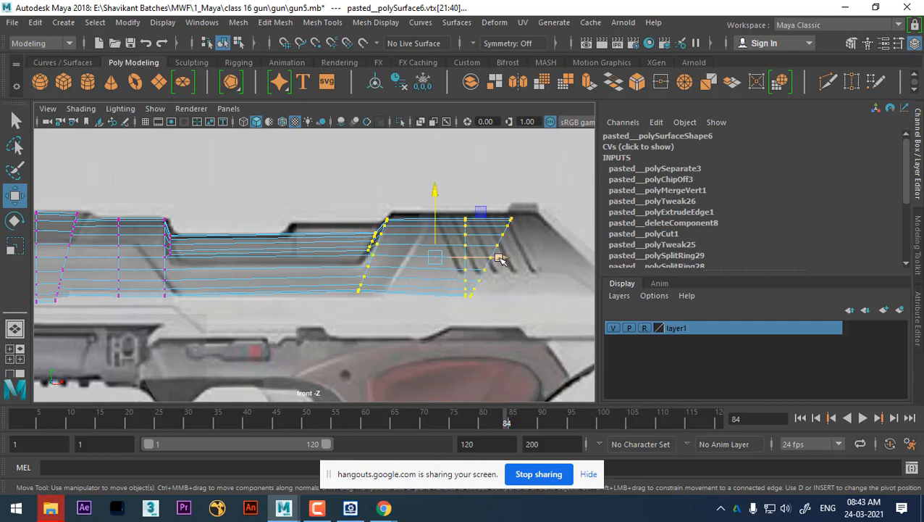
drag(326, 191, 391, 298)
key(e)
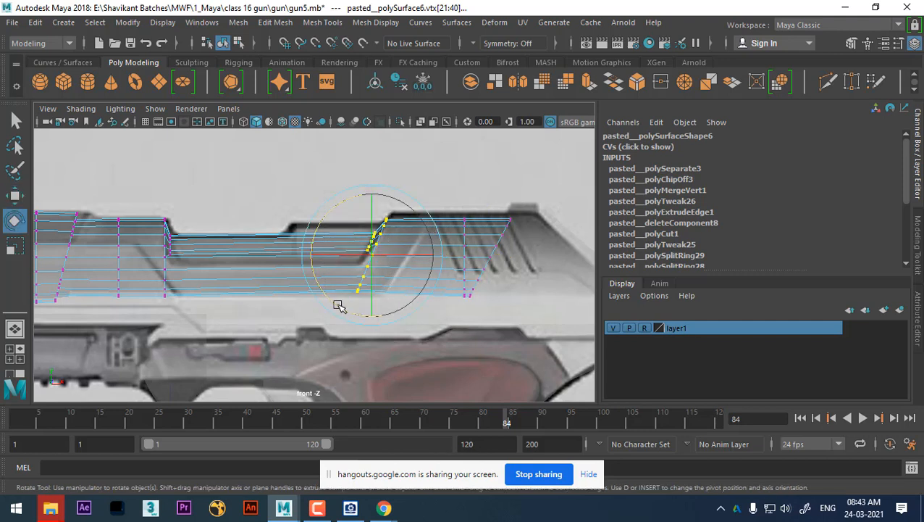
drag(334, 304, 329, 303)
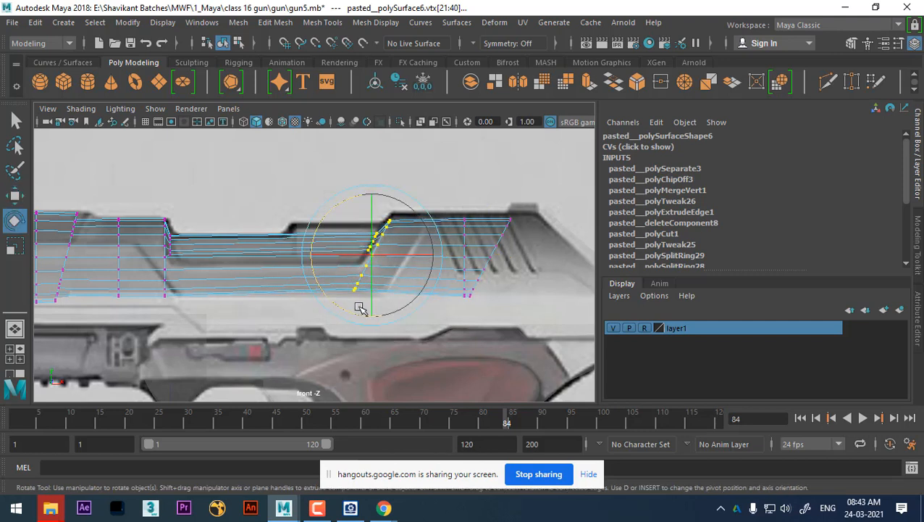
key(r)
drag(372, 194, 374, 188)
key(e)
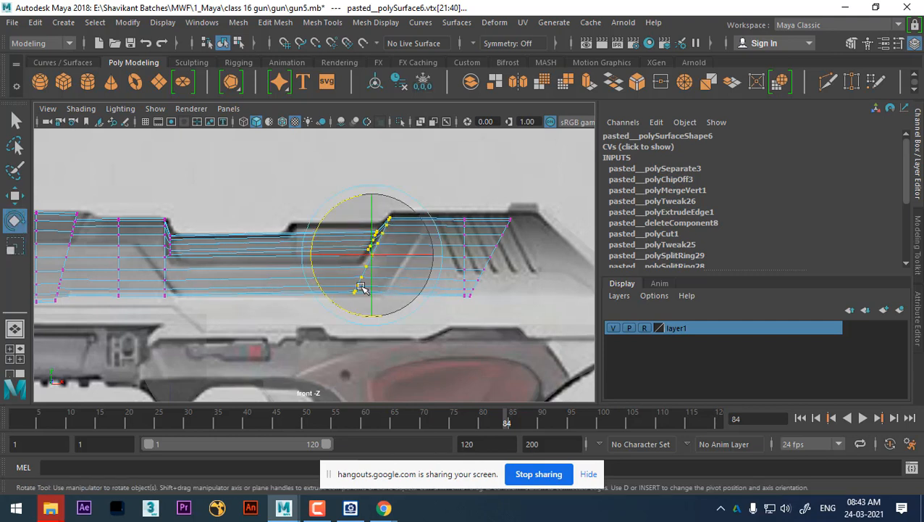
drag(337, 302, 335, 301)
key(w)
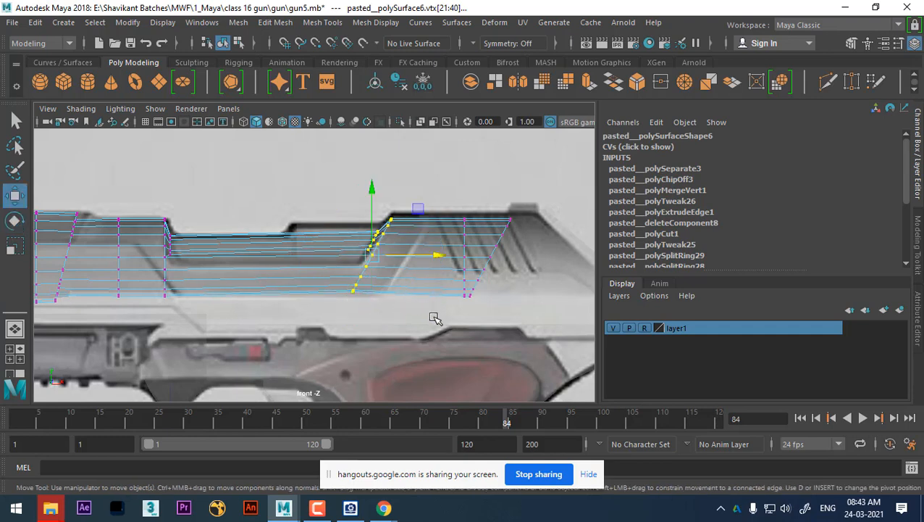
Return the timeline to frame 1 and switch the pasted barrel piece back to object mode
scroll(435, 318, down, 1)
alt+middle_drag(386, 307, 408, 300)
key(alt+x)
key(alt+v)
key(alt+v)
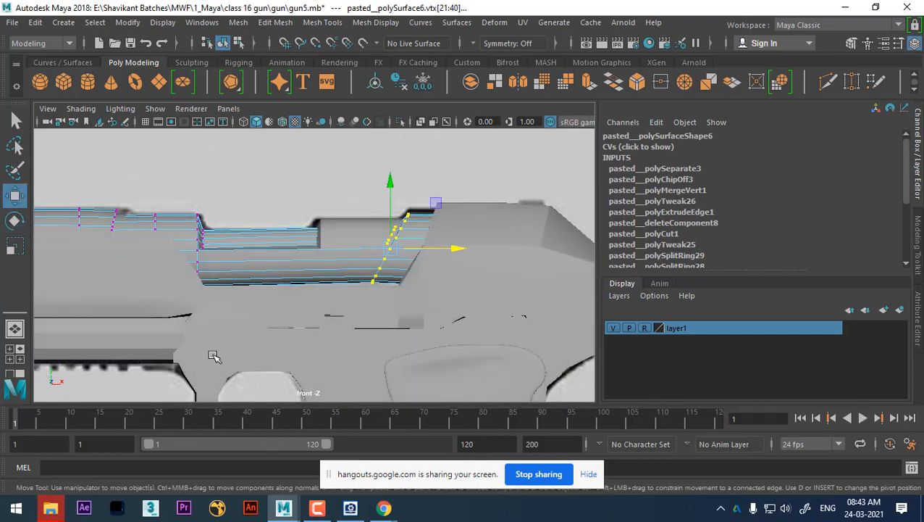
right_drag(403, 128, 434, 94)
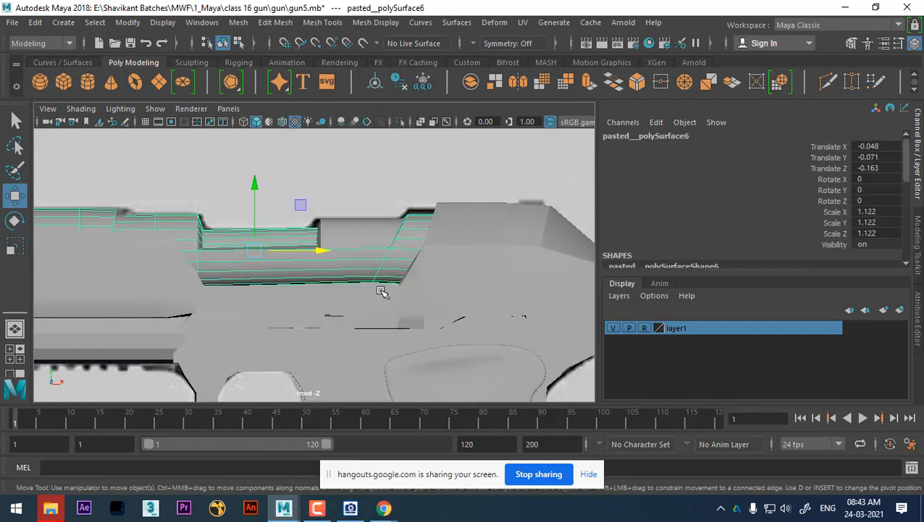
Restore the r_gun.jpg viewer clear of the slide, and hide everything except the slide body and the pasted barrel piece
click(351, 507)
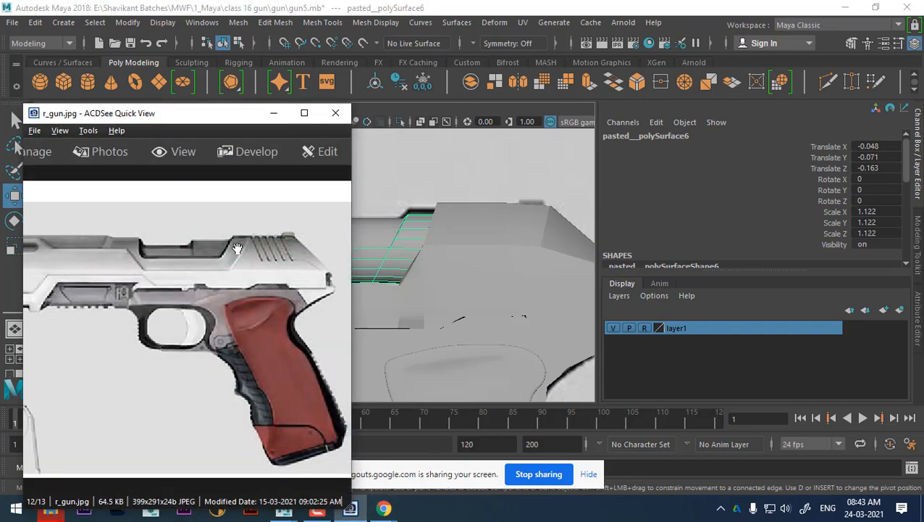
drag(250, 116, 791, 140)
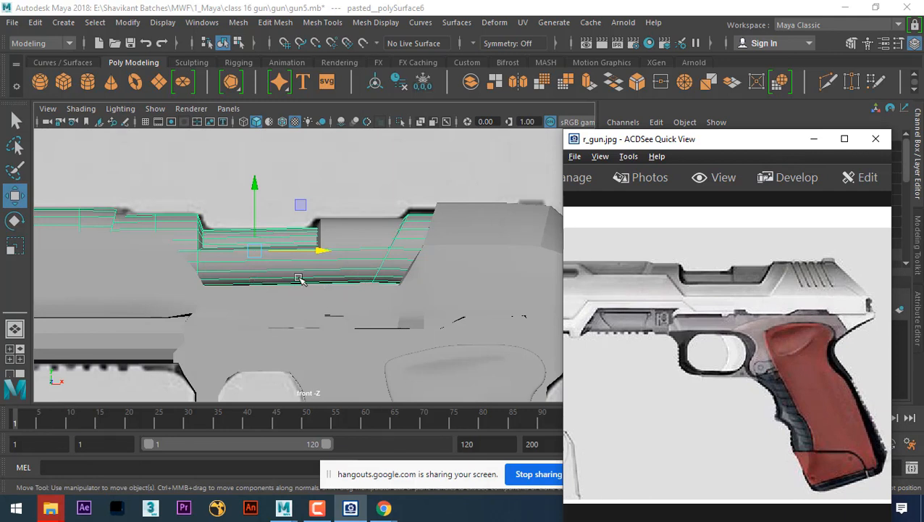
click(323, 308)
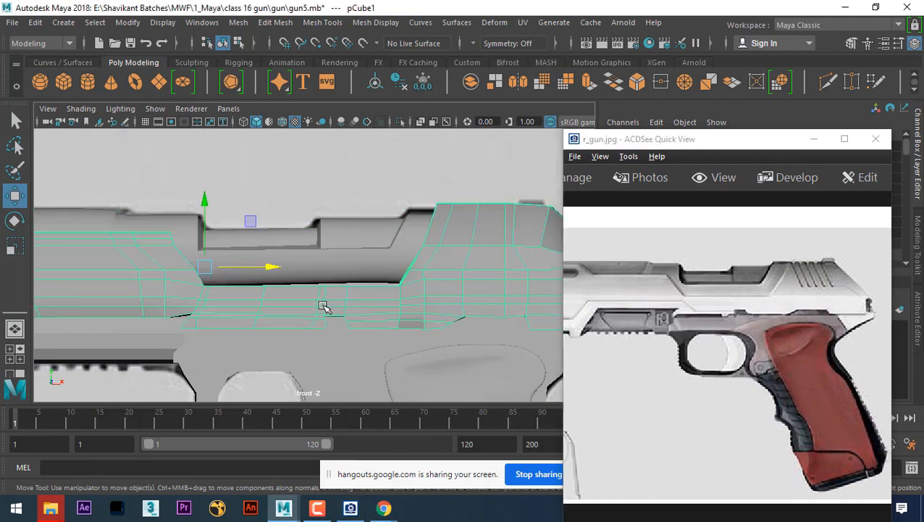
click(348, 269)
shift+click(338, 295)
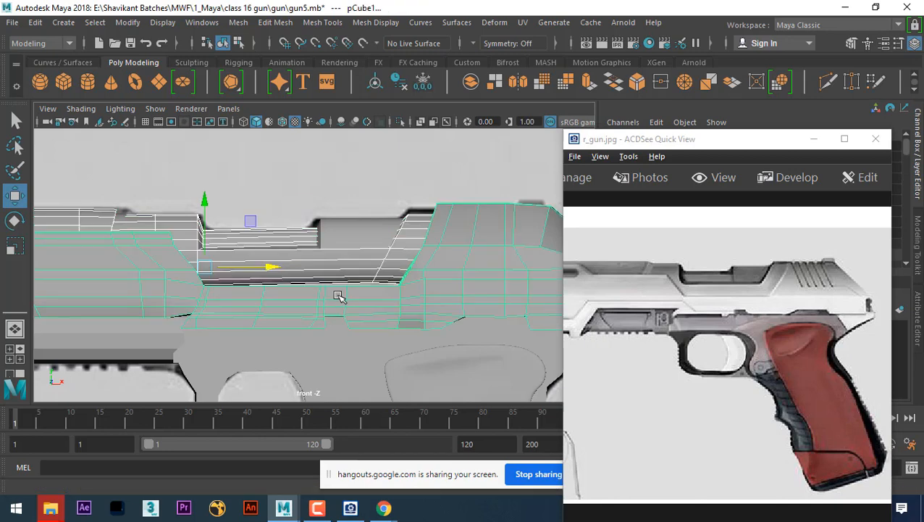
key(alt+h)
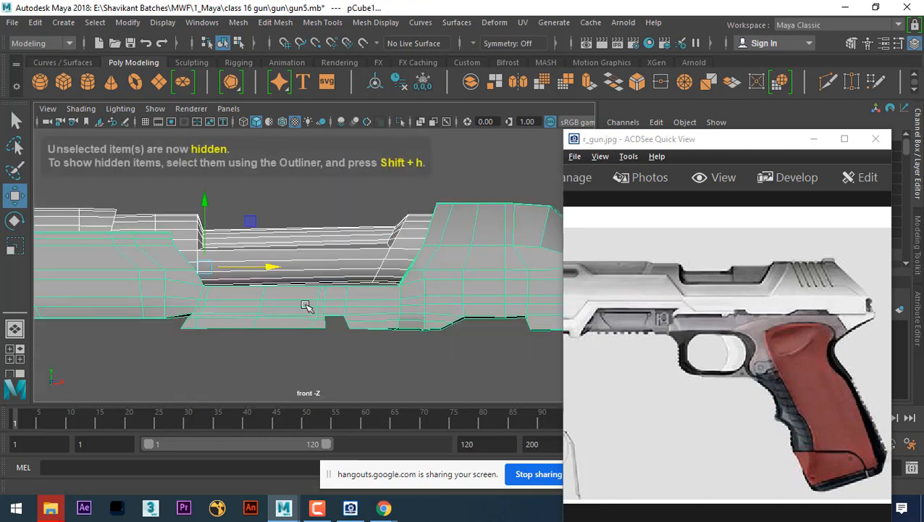
scroll(349, 300, down, 4)
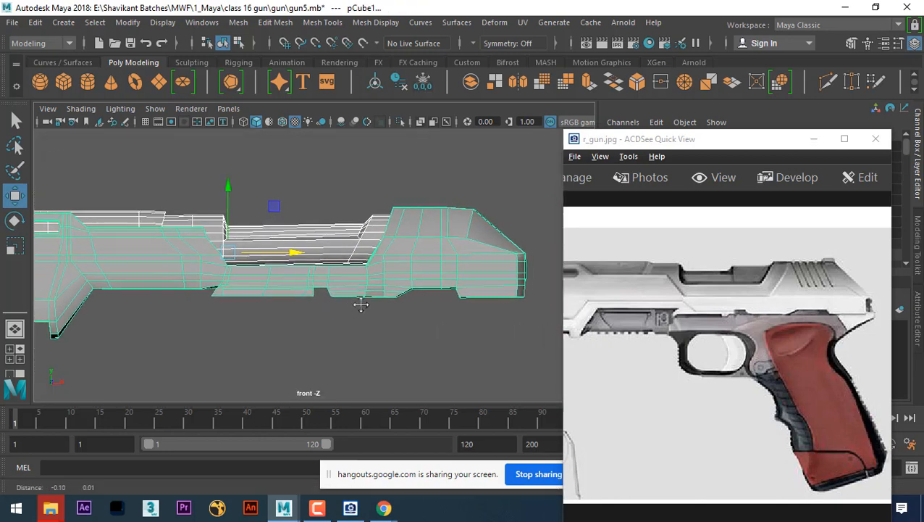
scroll(388, 333, down, 2)
right_drag(495, 117, 494, 156)
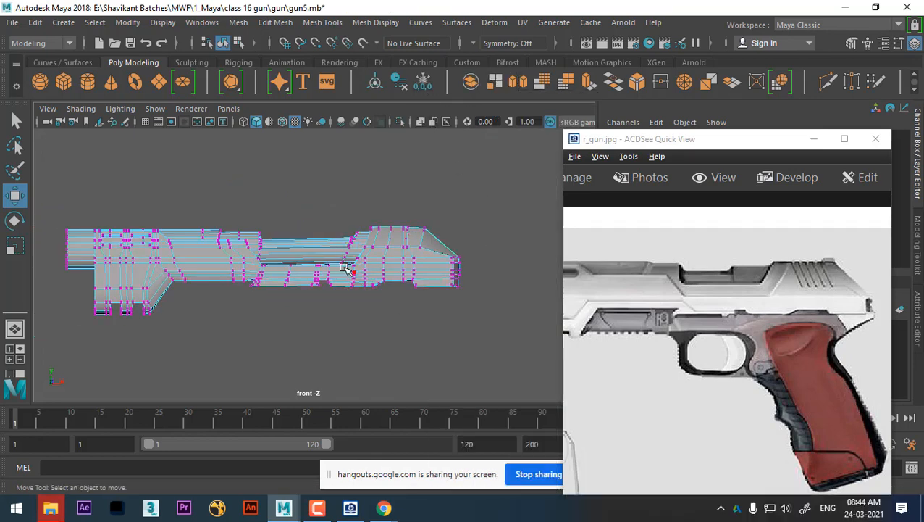
right_drag(312, 254, 348, 183)
click(357, 266)
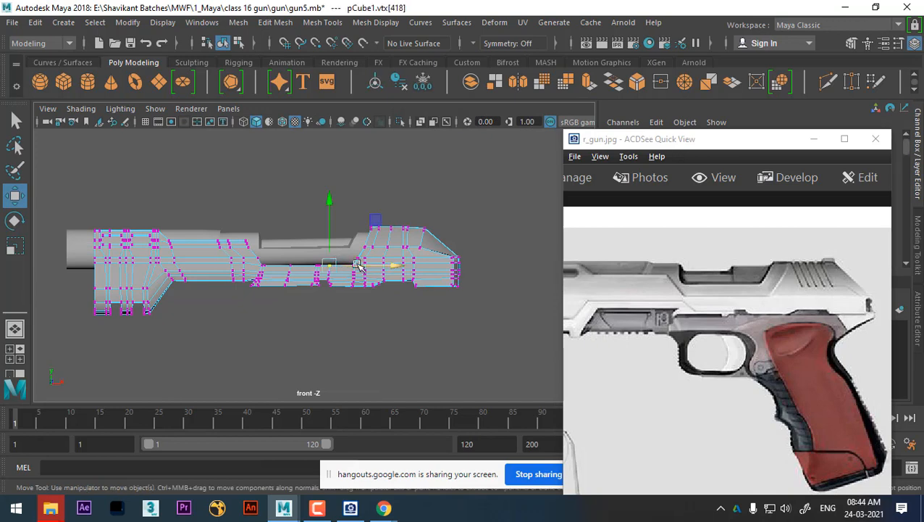
right_drag(317, 249, 319, 254)
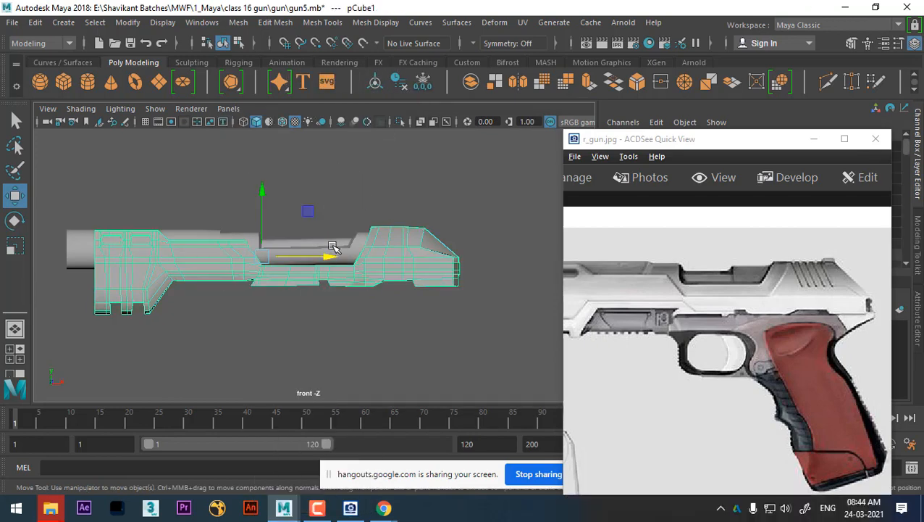
Put the pasted barrel piece into vertex mode in the front view and show the pistol's front end in the r_gun.jpg reference
click(343, 249)
alt+drag(341, 255, 330, 268)
alt+right_drag(330, 269, 351, 280)
key(space)
drag(350, 281, 346, 176)
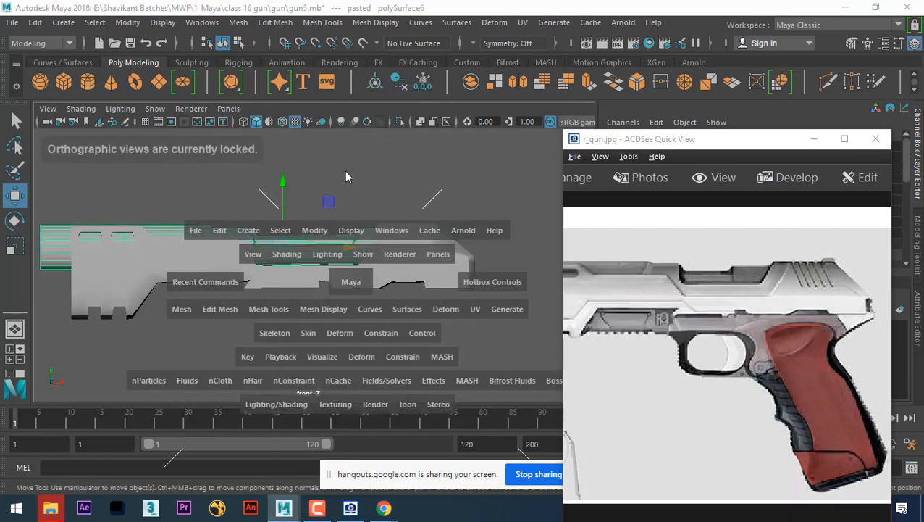
alt+drag(391, 285, 382, 324)
key(space)
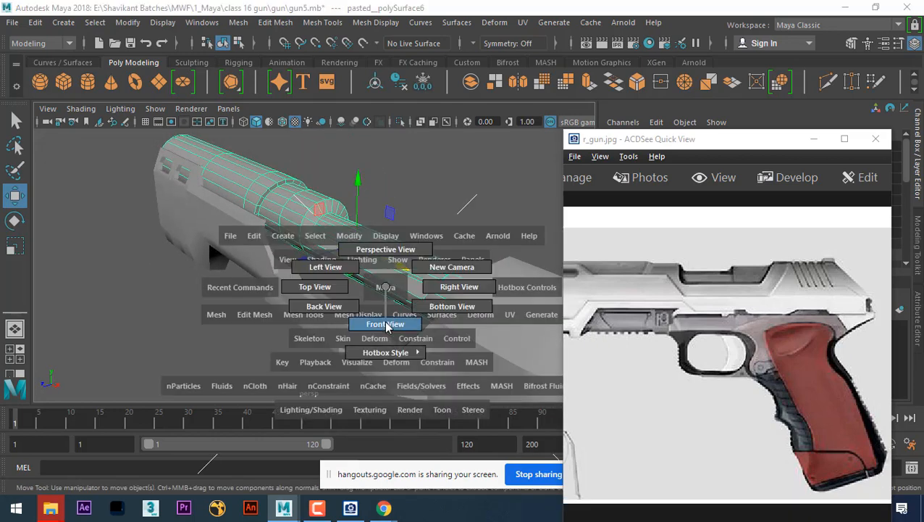
right_drag(494, 116, 433, 176)
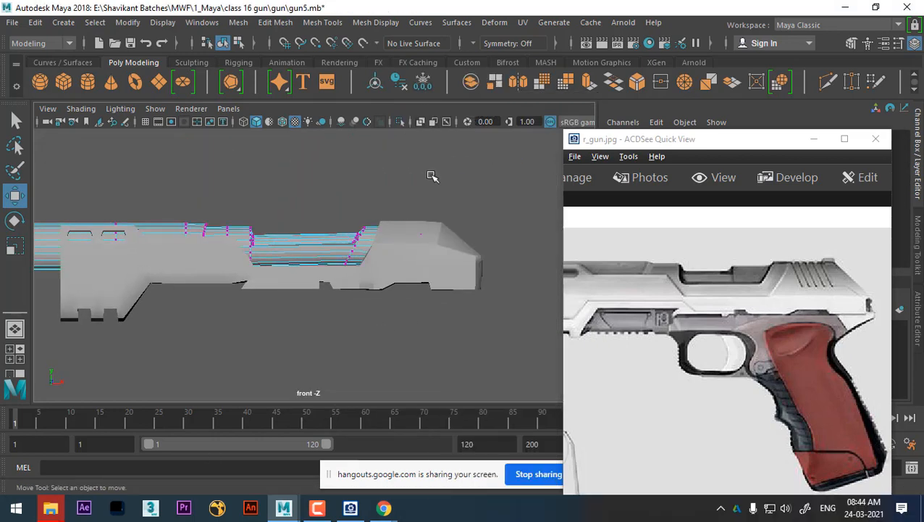
alt+middle_drag(462, 263, 495, 256)
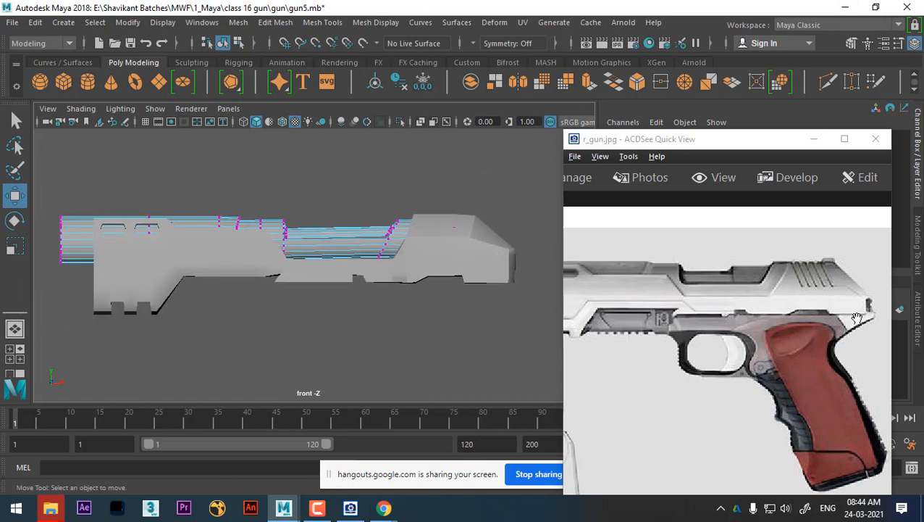
drag(763, 318, 871, 324)
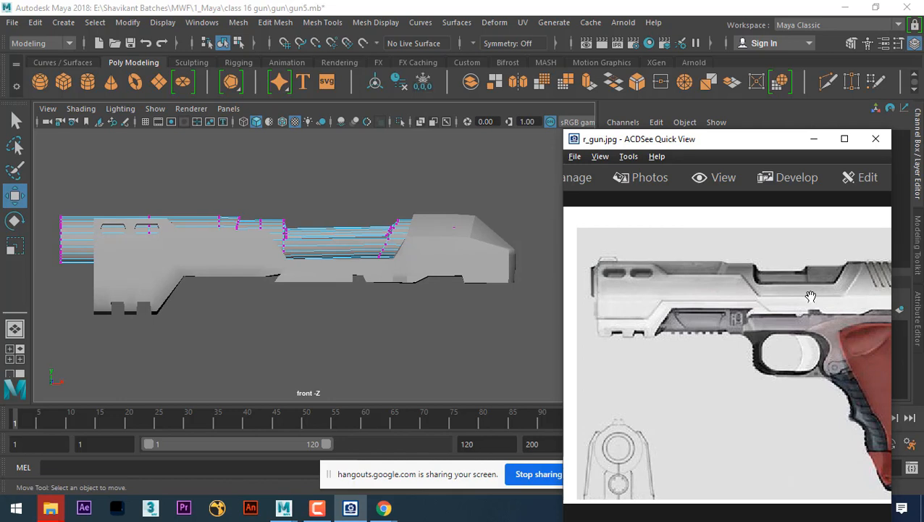
Select the barrel piece's lower vertices along its length, leaving out the two vertex columns at the front end
alt+middle_drag(450, 277, 421, 277)
drag(514, 260, 57, 350)
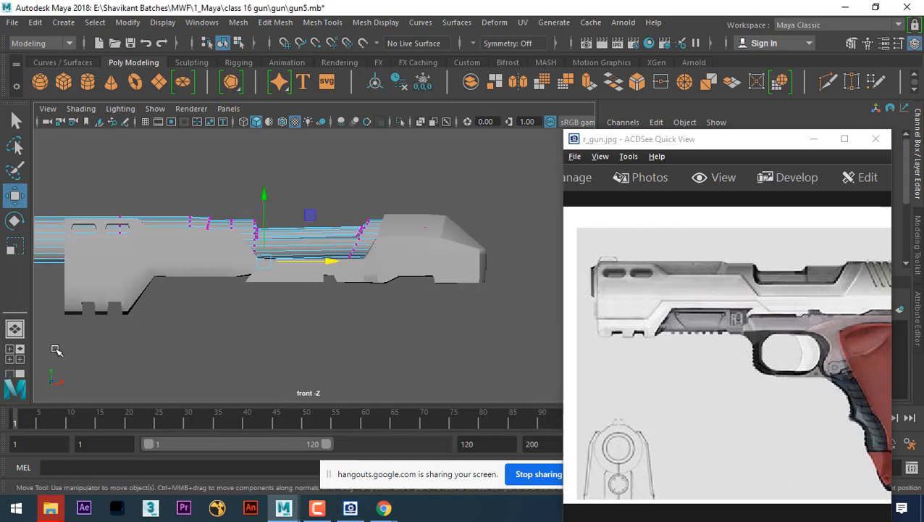
scroll(305, 333, down, 2)
drag(534, 322, 73, 255)
scroll(181, 295, up, 2)
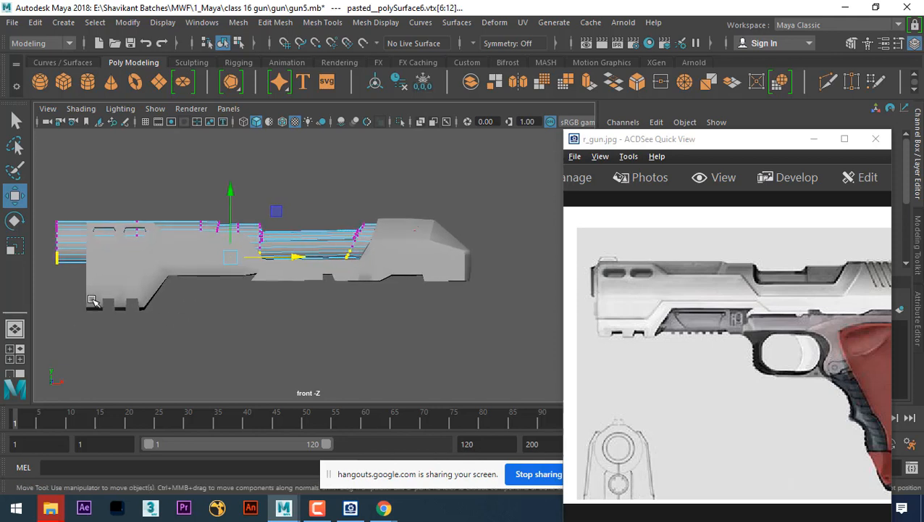
alt+middle_drag(93, 300, 113, 307)
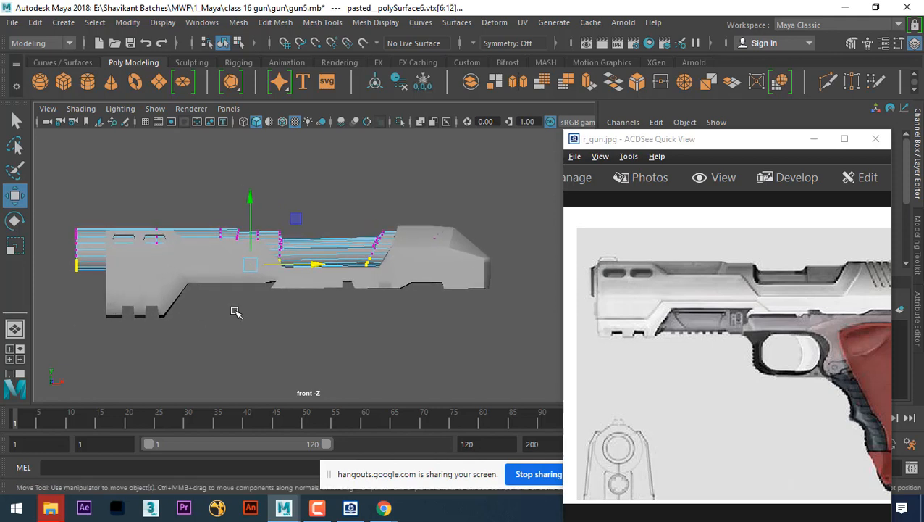
alt+right_drag(295, 301, 328, 357)
alt+middle_drag(330, 322, 394, 341)
alt+right_drag(334, 319, 342, 332)
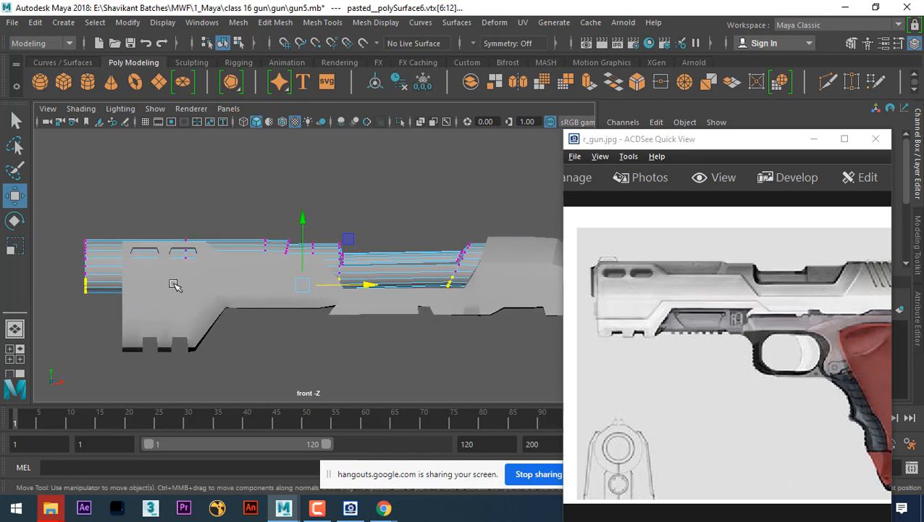
key(4)
ctrl+drag(85, 224, 154, 379)
ctrl+drag(157, 215, 215, 333)
alt+middle_drag(377, 311, 332, 310)
alt+right_drag(331, 309, 380, 323)
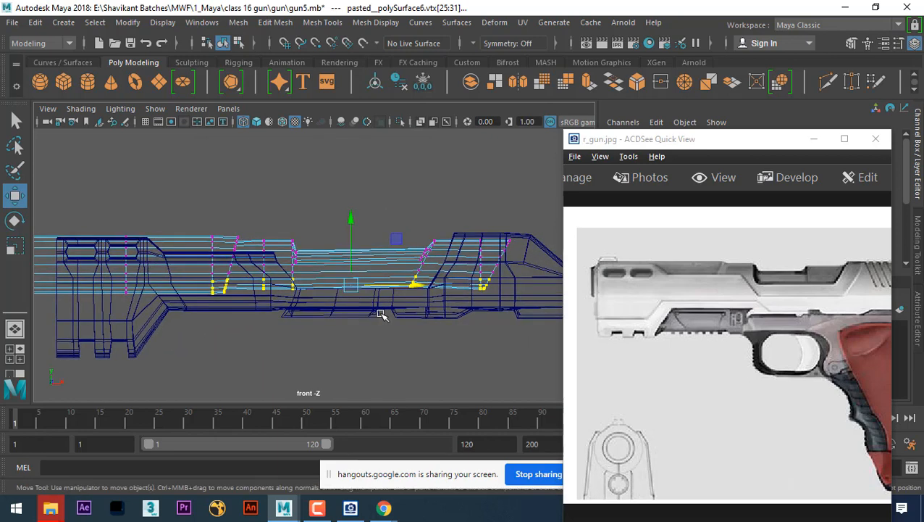
Flatten the selected lower vertices vertically into a level row and lower the row slightly toward the slide's edge
key(6)
key(r)
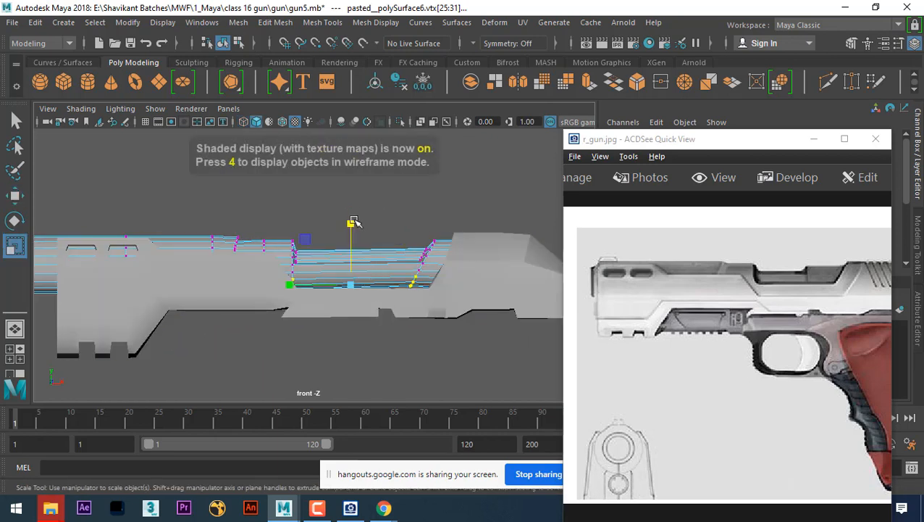
drag(351, 223, 366, 340)
alt+right_drag(373, 281, 417, 387)
key(w)
alt+right_drag(379, 256, 396, 282)
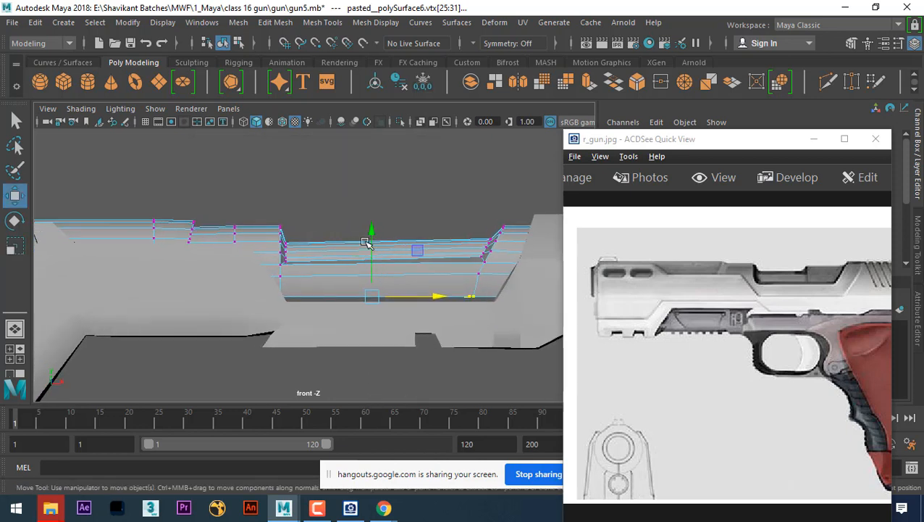
drag(371, 230, 371, 237)
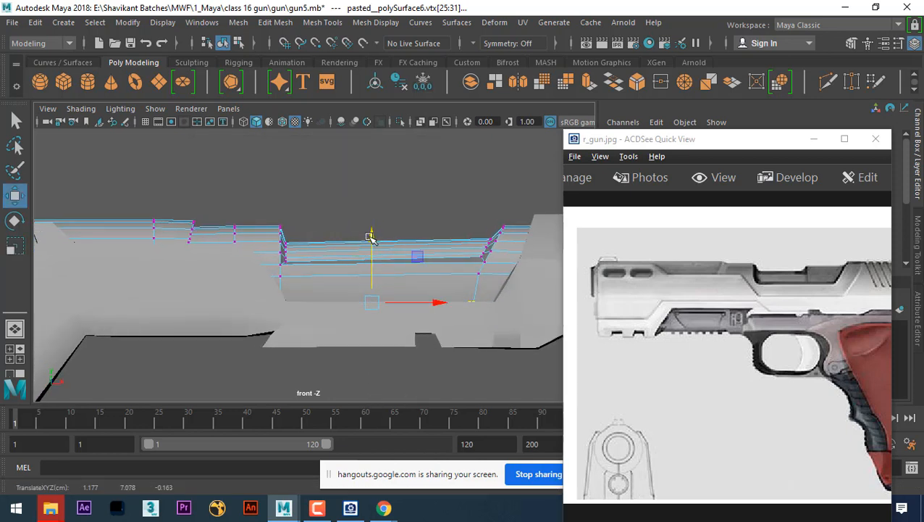
Return the barrel piece to object mode and unhide the other gun parts and the reference planes
key(space)
drag(392, 298, 407, 272)
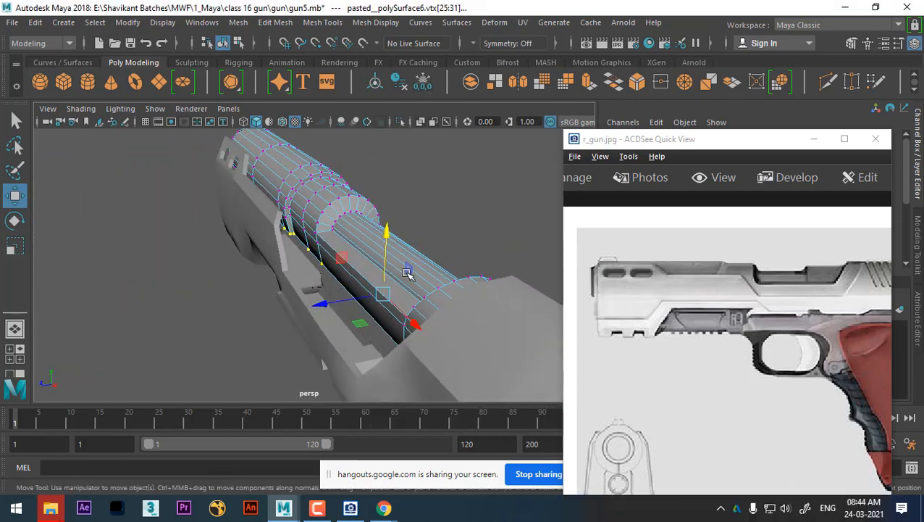
right_drag(407, 272, 454, 97)
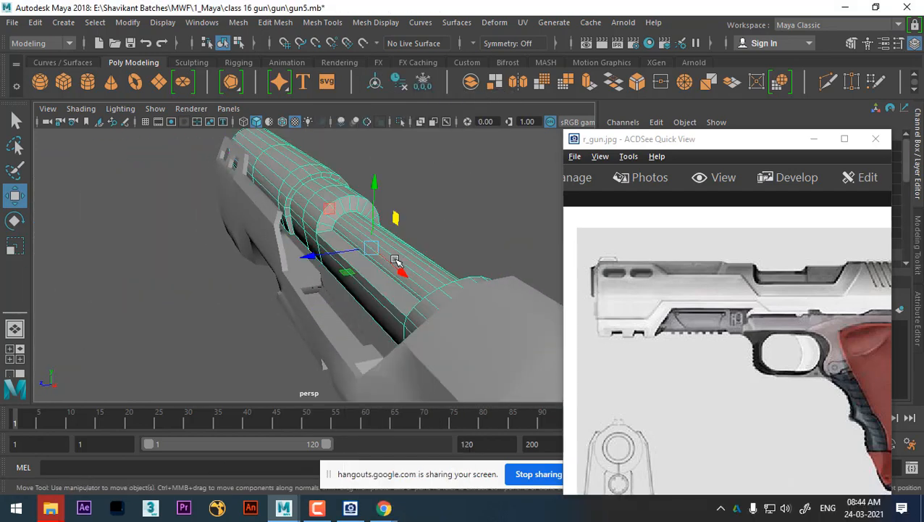
alt+drag(396, 261, 351, 254)
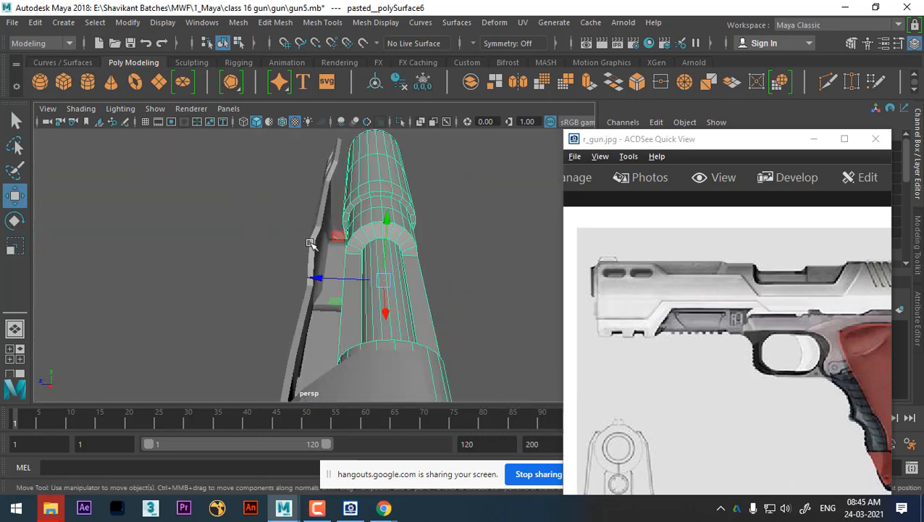
click(320, 273)
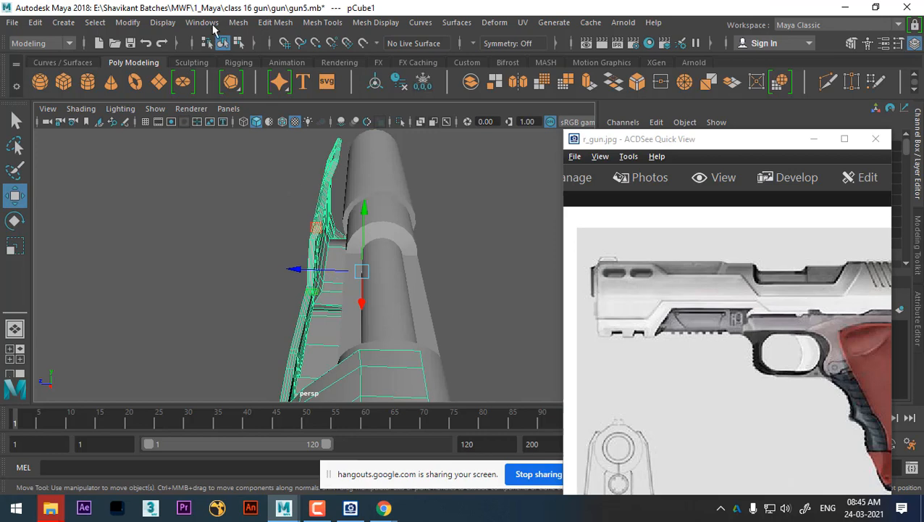
click(163, 23)
mouse_move(206, 108)
click(449, 176)
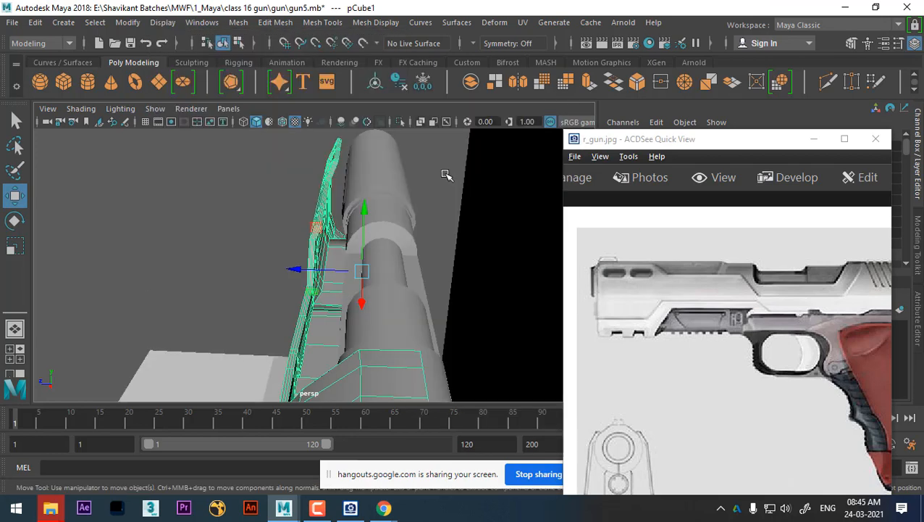
Scale the barrel piece up uniformly in the left view to fit the slide's end outline
alt+drag(418, 268, 371, 322)
key(space)
key(space)
drag(388, 277, 328, 257)
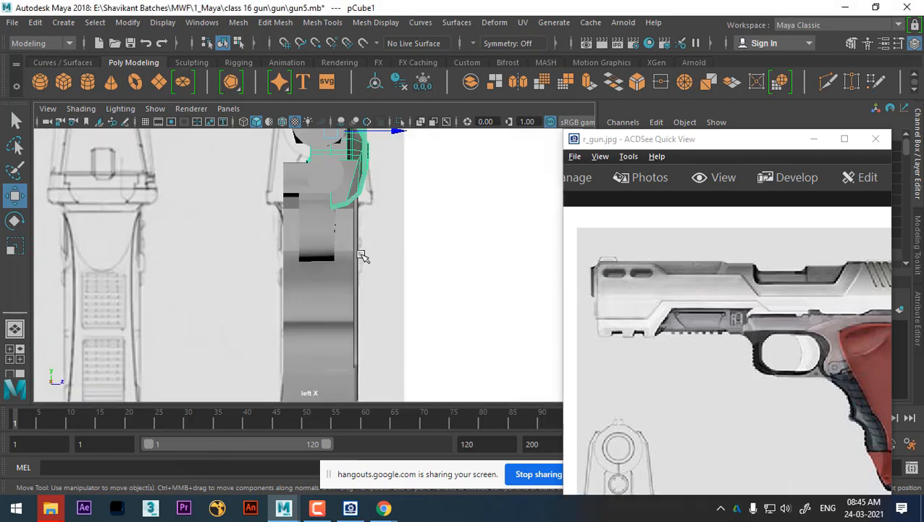
click(296, 204)
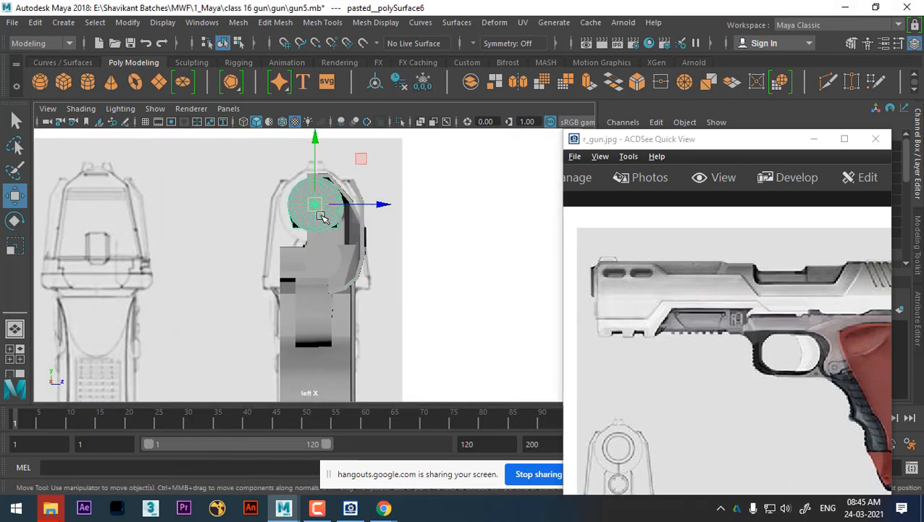
key(r)
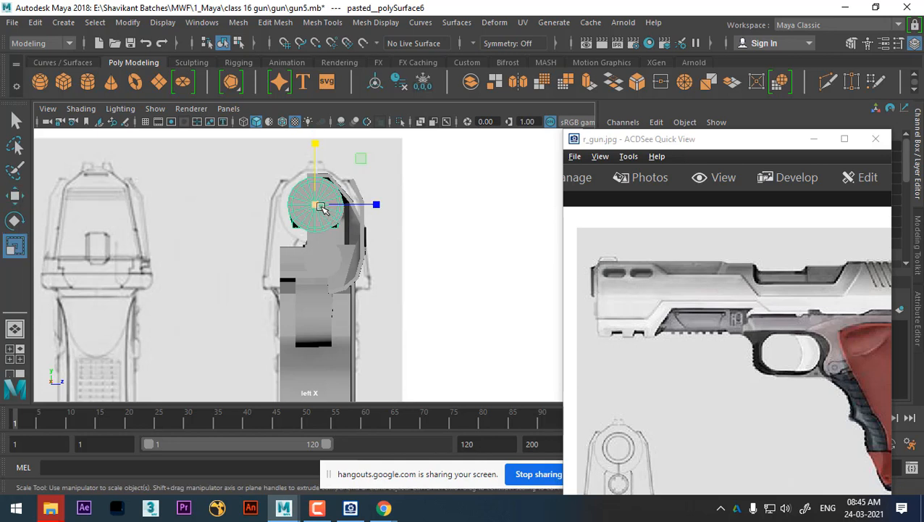
drag(321, 207, 400, 163)
Examine in the front view how the enlarged barrel piece lines up with the slide and the ejection port
key(space)
drag(378, 231, 293, 208)
key(space)
drag(403, 232, 375, 227)
key(space)
alt+right_drag(377, 226, 359, 238)
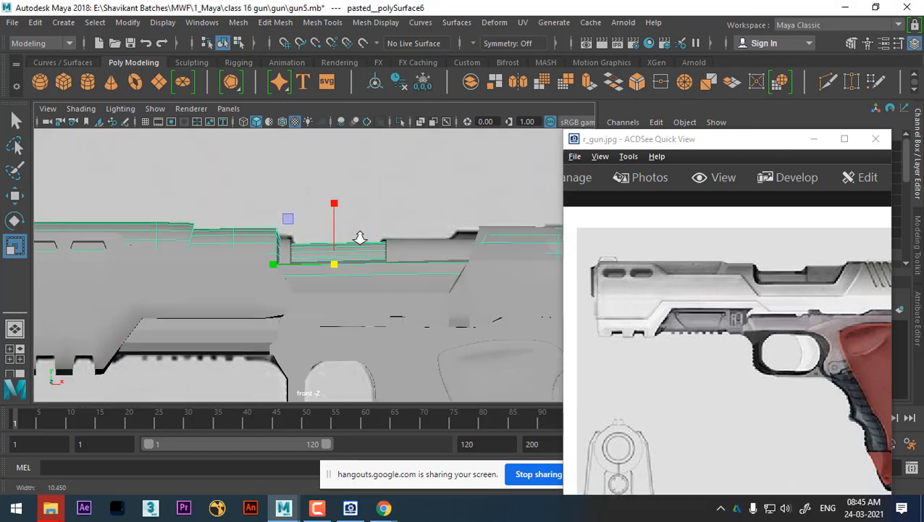
alt+middle_drag(384, 250, 394, 235)
alt+right_drag(394, 235, 378, 269)
alt+middle_drag(377, 271, 380, 282)
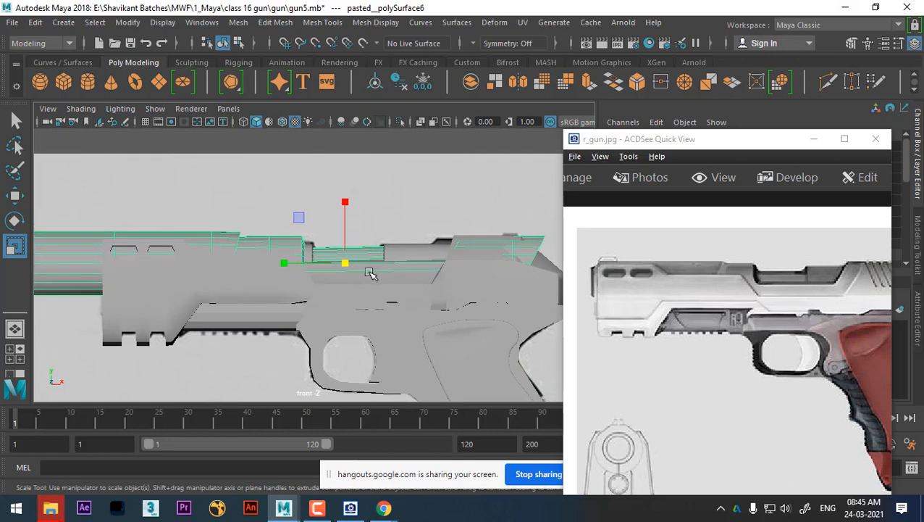
alt+right_drag(372, 272, 320, 252)
alt+middle_drag(319, 252, 327, 252)
alt+right_drag(336, 265, 367, 274)
mouse_move(342, 263)
alt+middle_down()
mouse_move(351, 264)
mouse_move(339, 264)
alt+middle_up()
alt+right_drag(327, 264, 348, 274)
alt+middle_drag(397, 267, 333, 261)
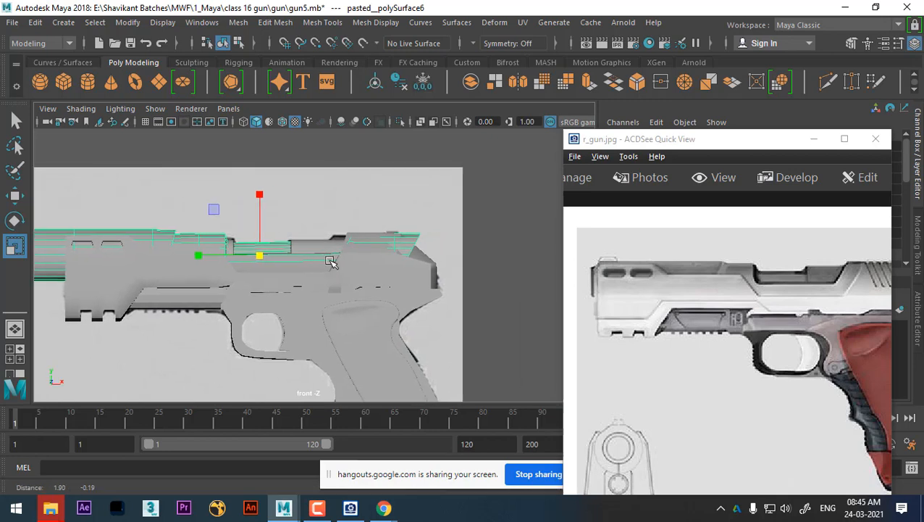
alt+right_drag(334, 261, 322, 257)
At frame 76, move the barrel piece's rear vertex loops forward to the ejection port's rear edge in the reference
right_drag(489, 212, 415, 142)
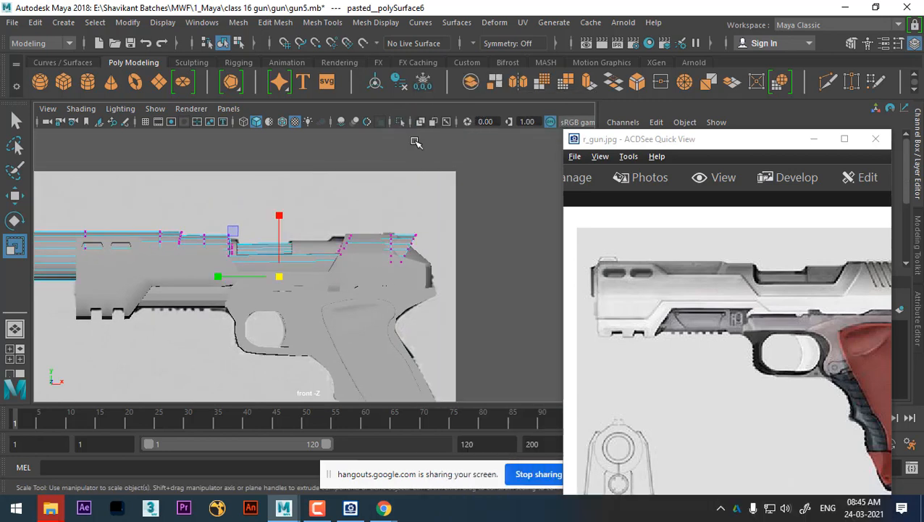
drag(148, 416, 457, 415)
alt+right_drag(399, 265, 486, 193)
drag(486, 193, 371, 296)
key(w)
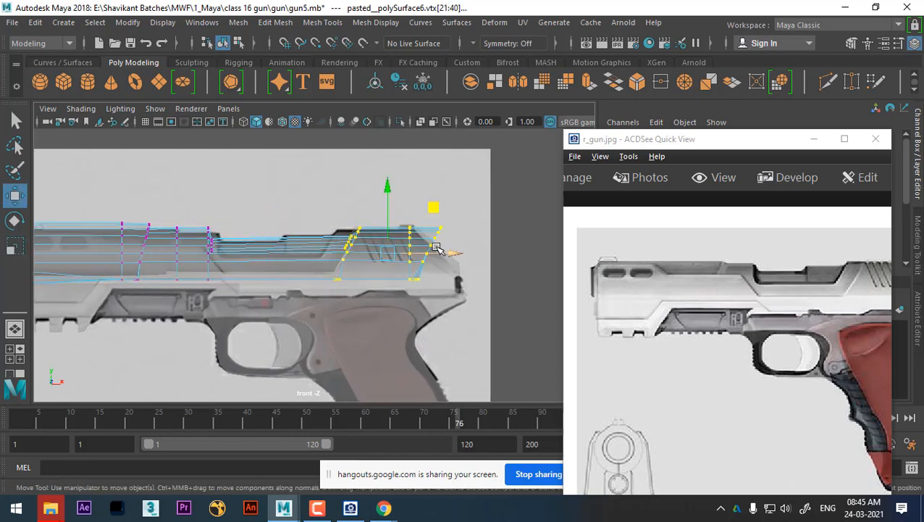
alt+right_drag(436, 248, 474, 257)
drag(472, 256, 449, 255)
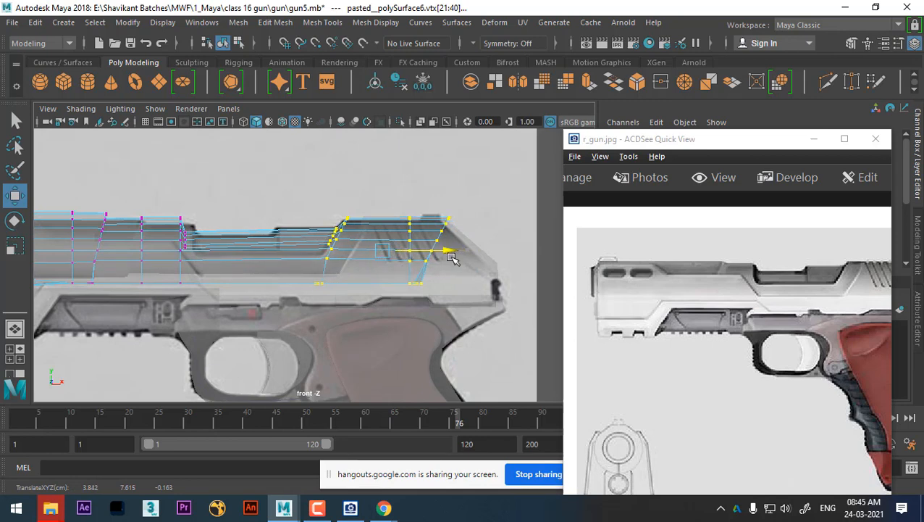
Move the barrel piece's two front vertex loops rearward, and pull the end loop further back to the muzzle in the reference
alt+middle_drag(311, 257, 403, 262)
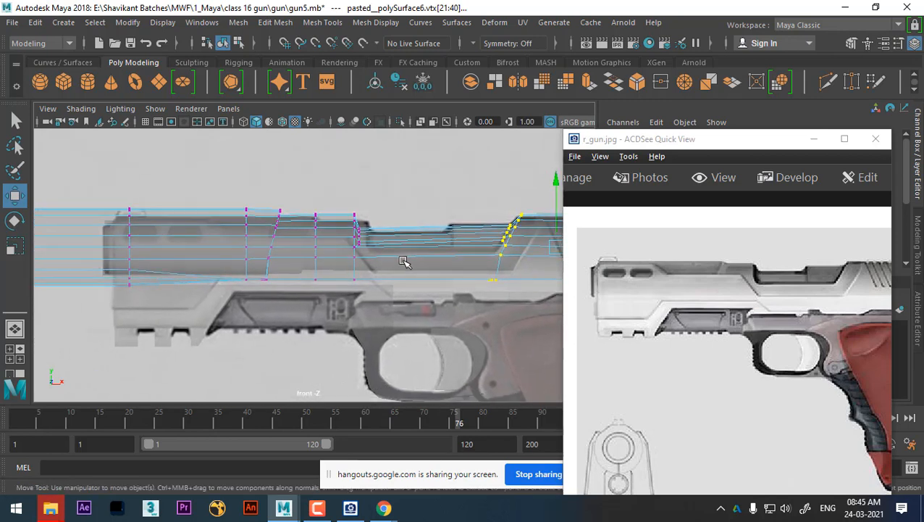
alt+right_drag(365, 273, 303, 271)
alt+middle_drag(303, 271, 323, 273)
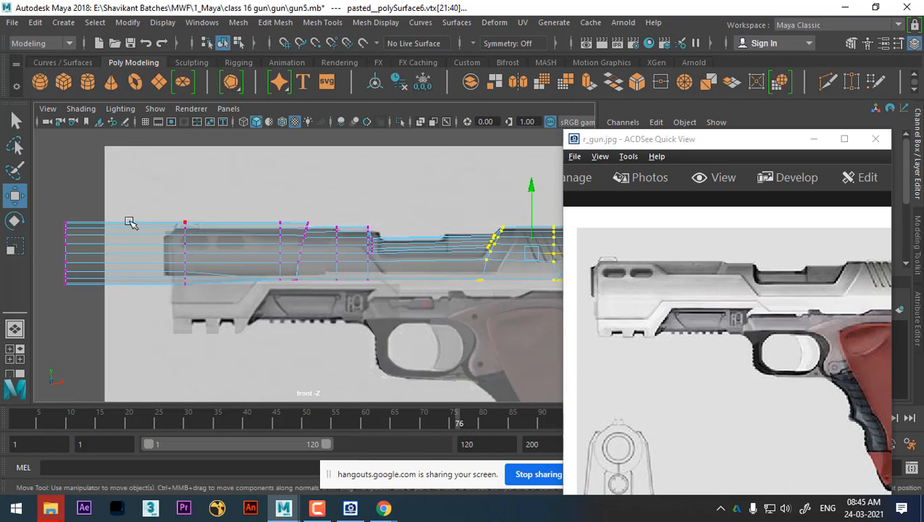
drag(73, 206, 248, 340)
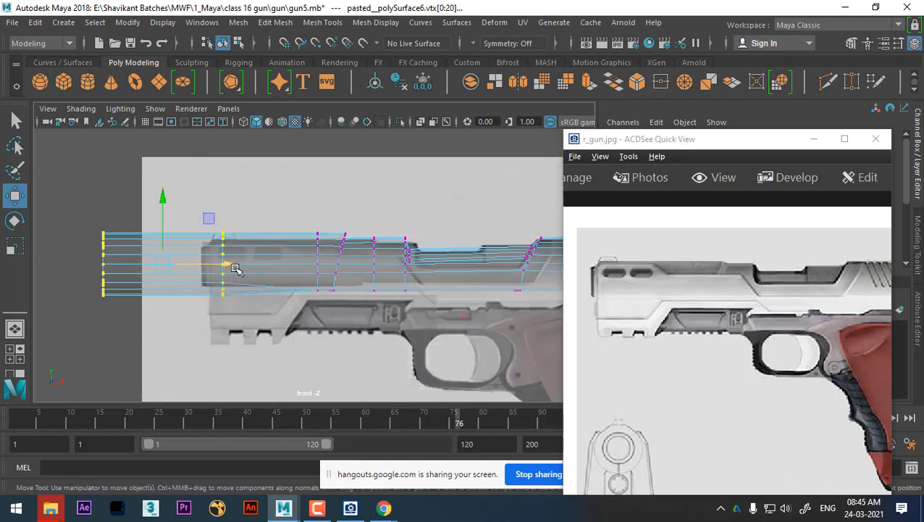
drag(237, 266, 305, 263)
drag(151, 210, 220, 323)
drag(241, 264, 278, 263)
Shift the vertex loops at the ejection port's front edge slightly rearward to meet that edge in the reference
alt+middle_drag(339, 260, 259, 266)
alt+right_drag(260, 266, 292, 313)
alt+middle_drag(326, 292, 301, 289)
alt+right_drag(301, 289, 320, 325)
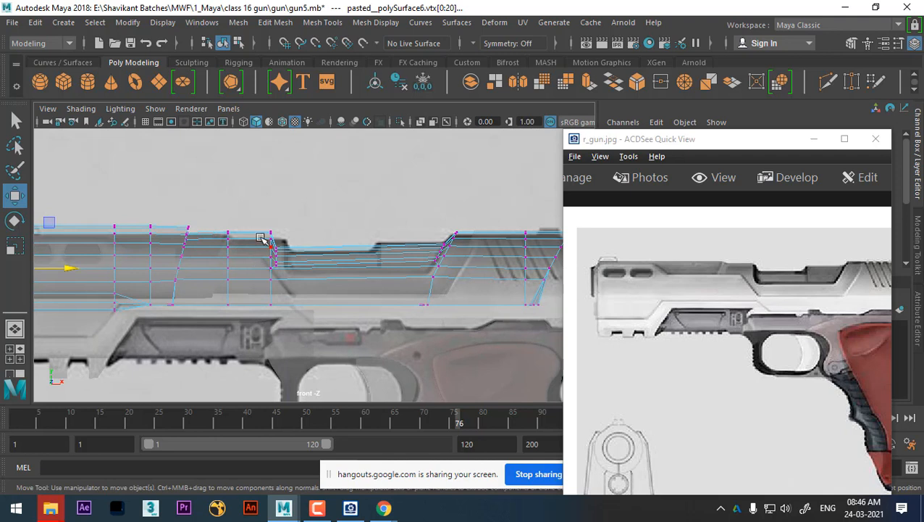
drag(265, 231, 322, 327)
drag(337, 269, 348, 269)
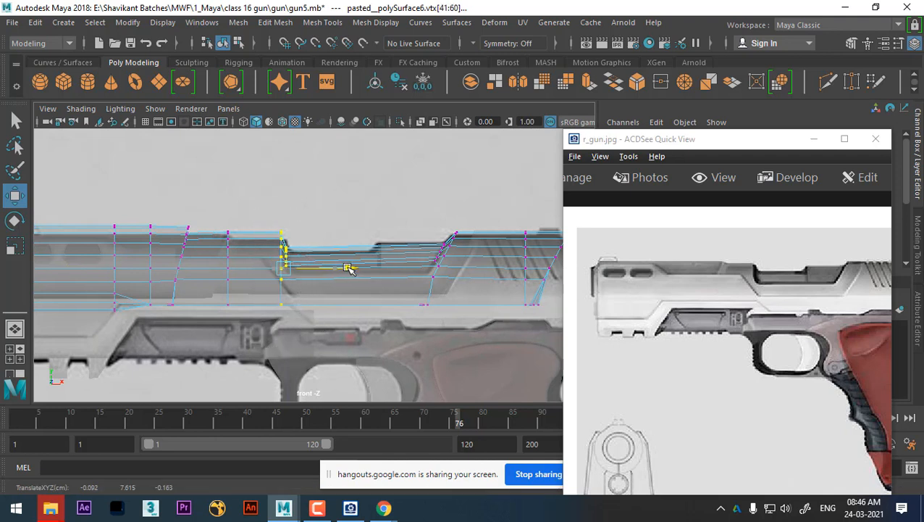
Switch the barrel piece back to object mode and return the timeline to frame 1
scroll(337, 276, down, 1)
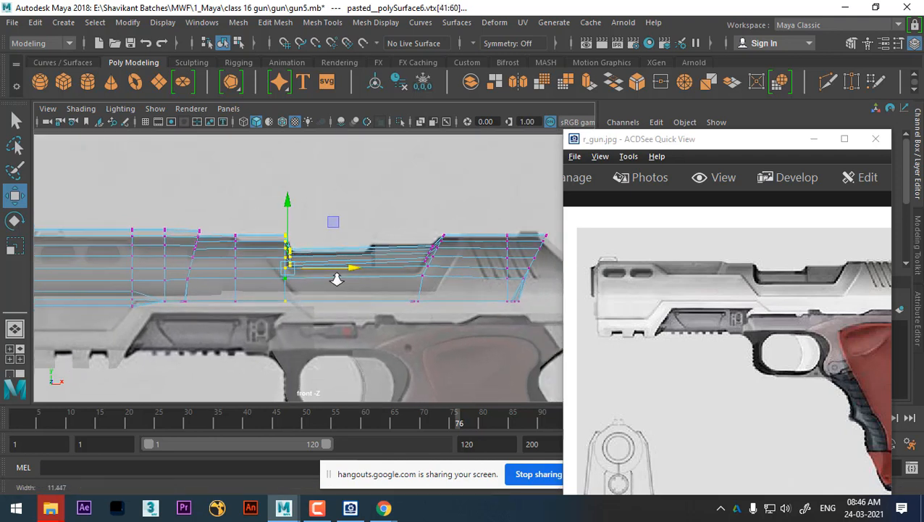
right_drag(410, 275, 478, 88)
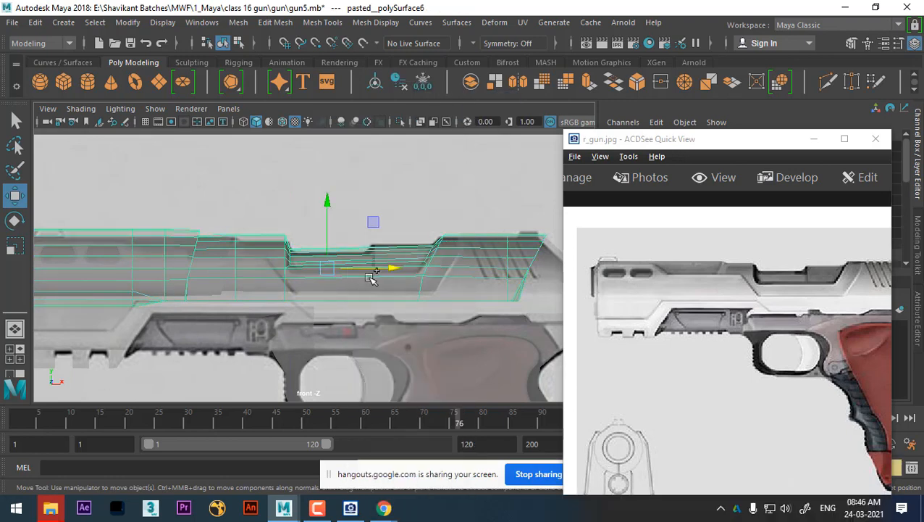
drag(221, 424, 5, 451)
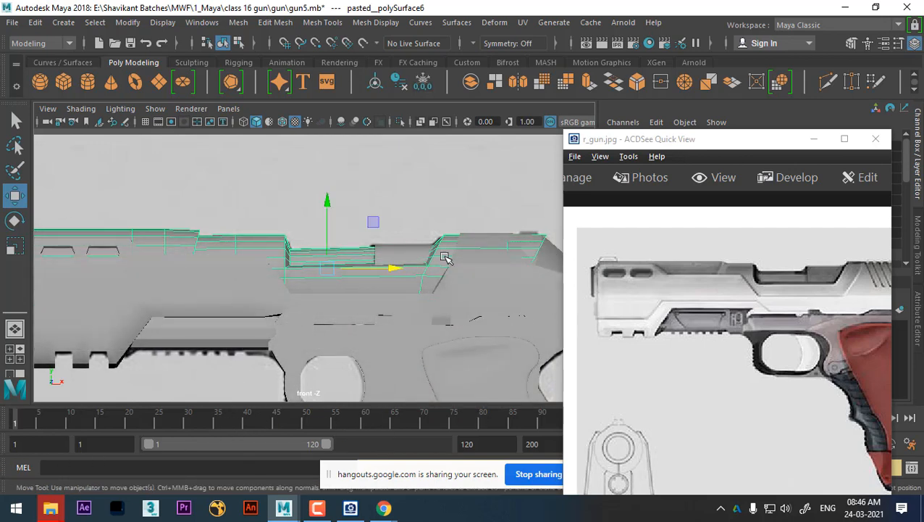
Scrub the timeline to frame 59 to compare the barrel piece with the reference around the ejection port, then return to frame 1
click(407, 249)
drag(215, 427, 360, 421)
click(347, 247)
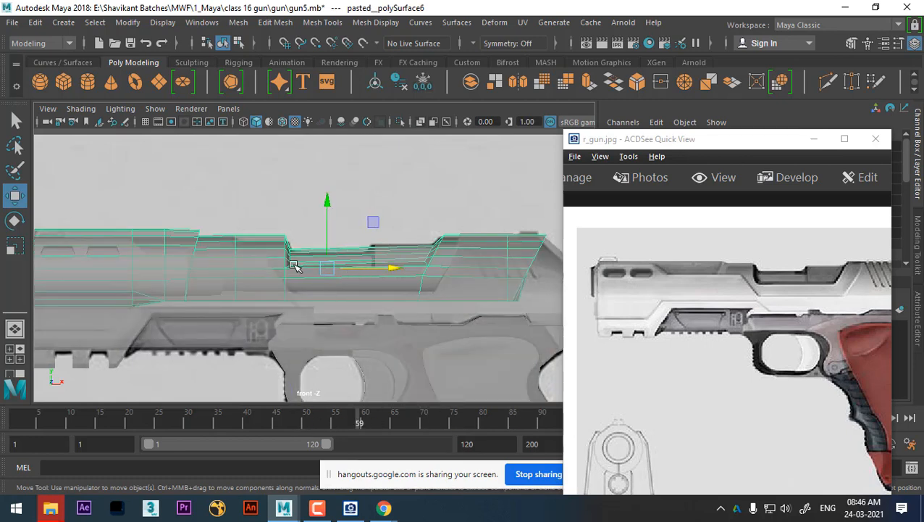
alt+middle_drag(359, 275, 318, 274)
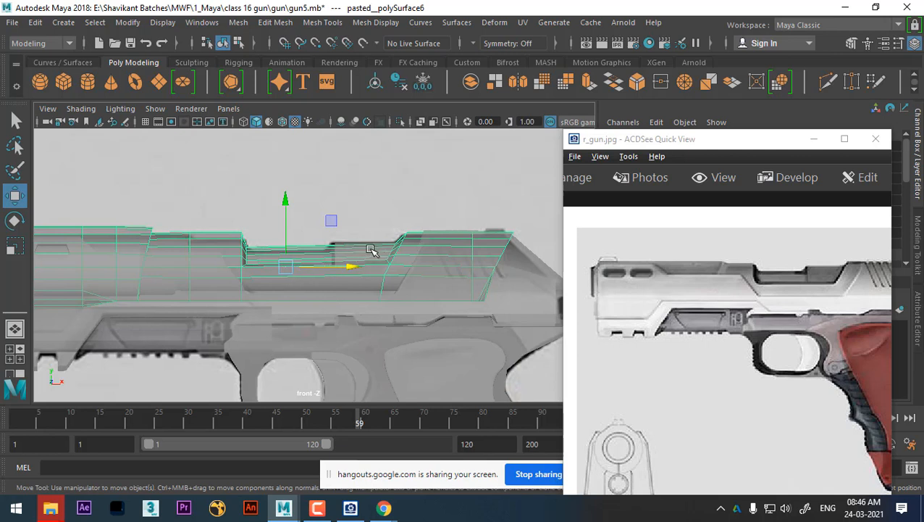
right_drag(366, 117, 412, 101)
click(247, 421)
drag(180, 430, 15, 426)
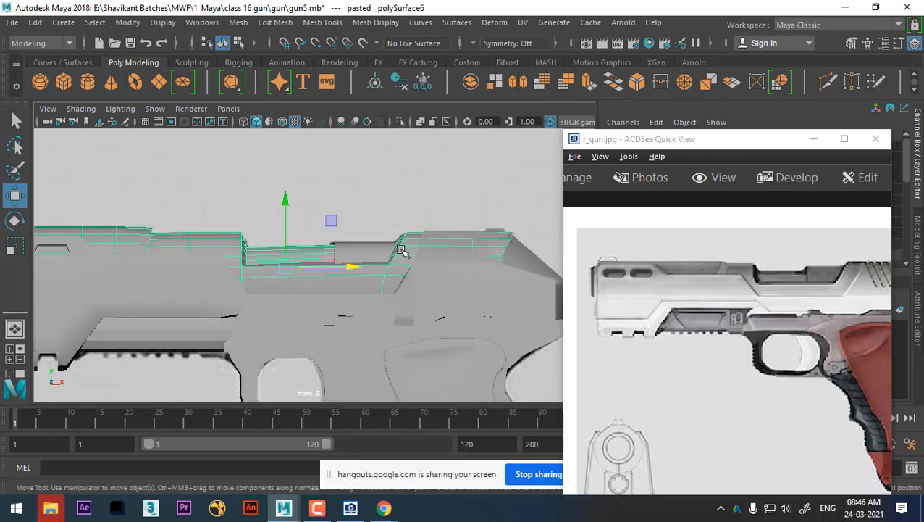
Examine how the barrel piece and the inner barrel meet at the ejection port in the perspective view
shift+click(378, 253)
key(space)
drag(378, 295, 375, 143)
alt+drag(304, 279, 264, 304)
alt+right_drag(265, 304, 366, 279)
alt+middle_drag(366, 279, 381, 311)
alt+right_drag(380, 311, 423, 289)
alt+drag(423, 289, 379, 268)
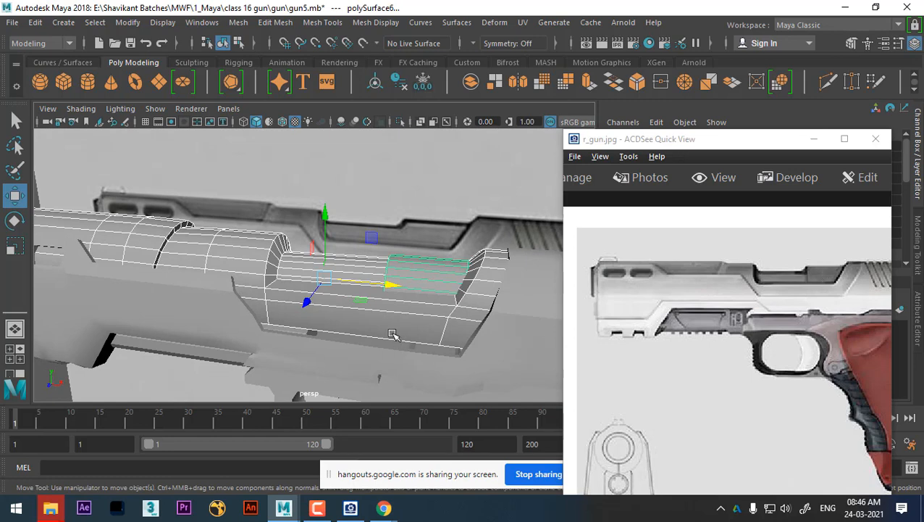
click(362, 276)
alt+drag(366, 303, 382, 294)
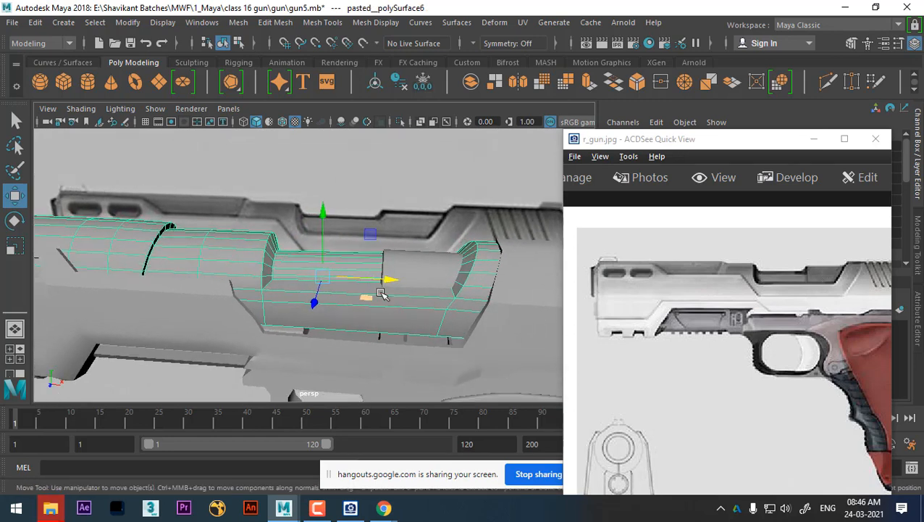
In the front view, flatten the barrel piece's ejection-port faces vertically and lower them to the port's bottom edge
key(space)
drag(364, 253, 364, 287)
alt+right_drag(364, 287, 321, 225)
mouse_move(433, 171)
right_down()
mouse_move(436, 188)
mouse_move(434, 157)
right_up()
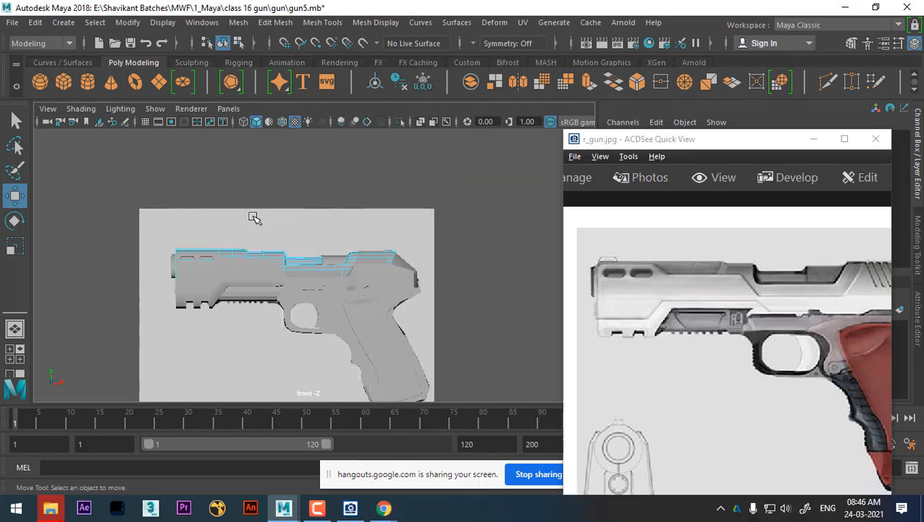
alt+right_drag(254, 217, 288, 237)
click(300, 265)
scroll(302, 265, up, 5)
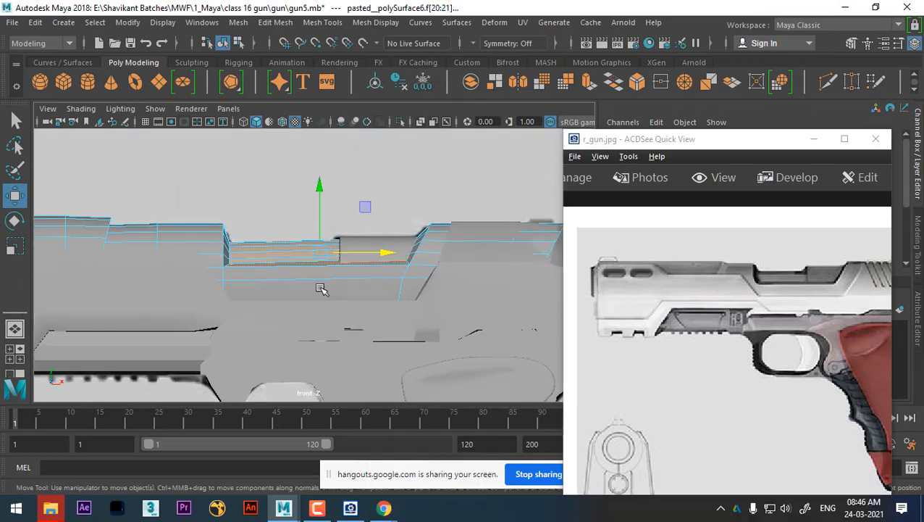
alt+middle_drag(300, 265, 313, 277)
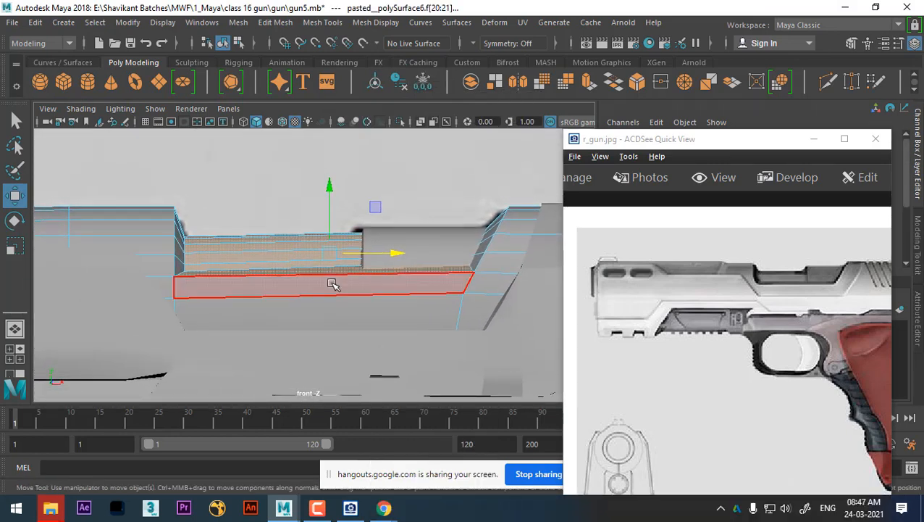
key(4)
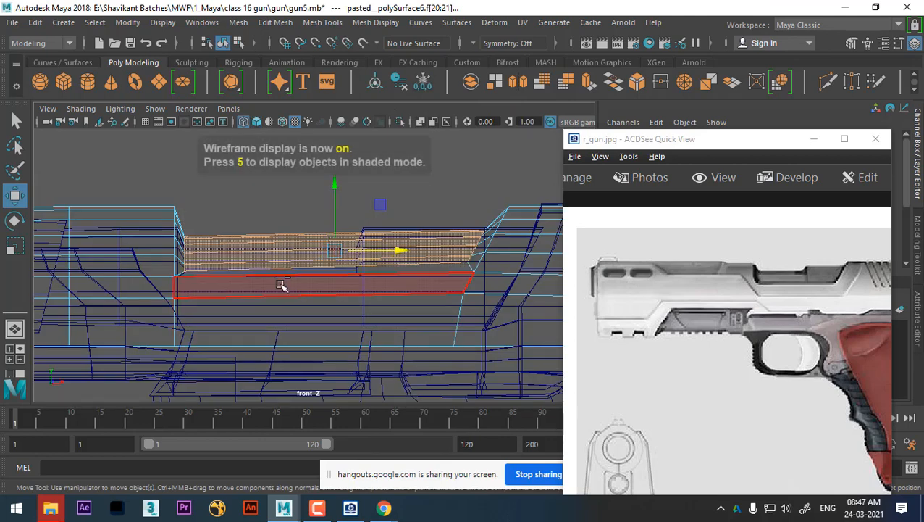
key(r)
drag(335, 190, 336, 314)
key(w)
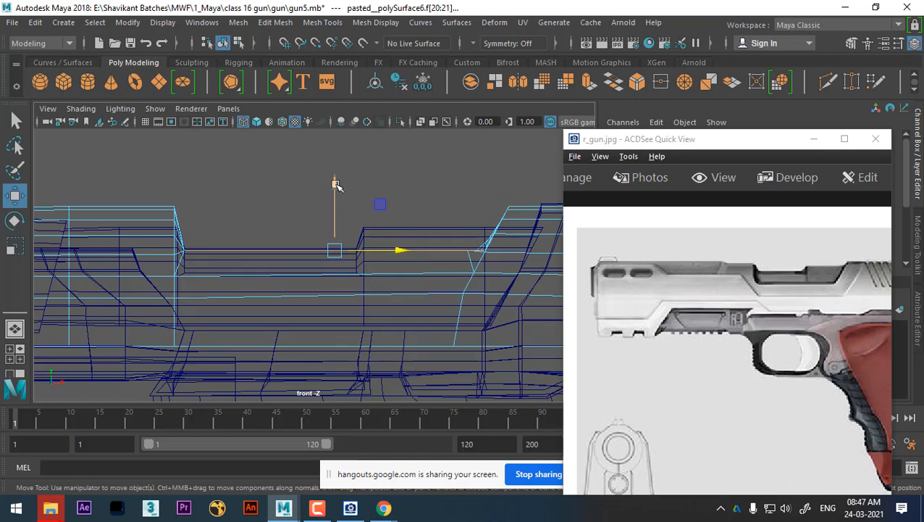
drag(334, 183, 335, 211)
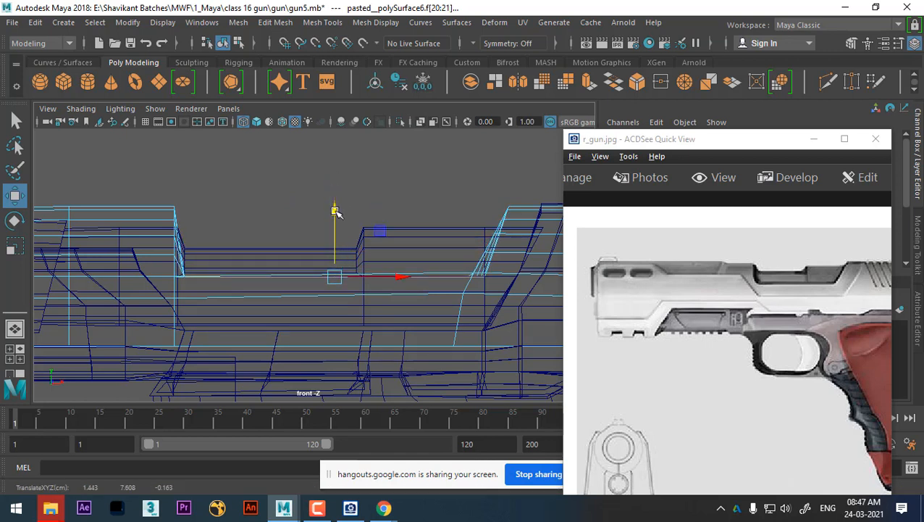
key(6)
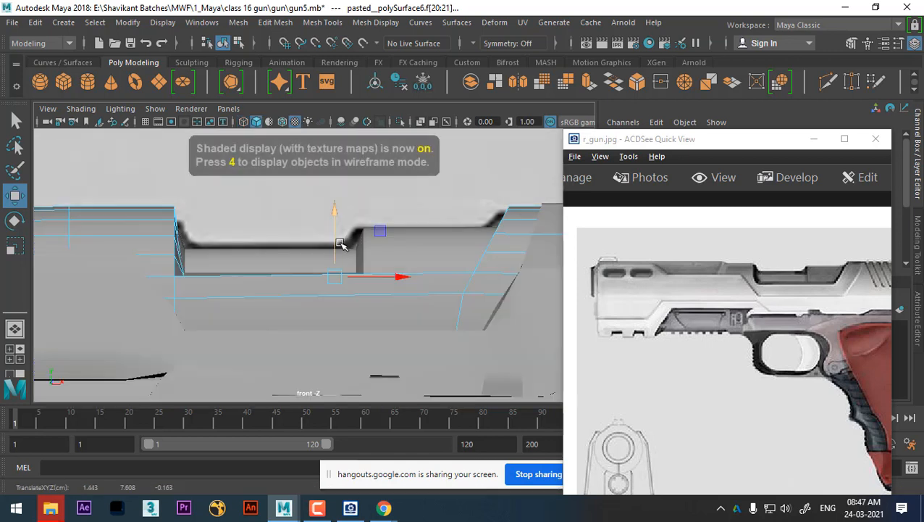
Move the barrel piece's lower corner vertices at the ejection port's front slightly forward, in line with the port's front edge
alt+middle_drag(398, 276, 342, 276)
mouse_move(465, 227)
right_down()
mouse_move(381, 195)
mouse_move(384, 110)
right_up()
alt+middle_drag(168, 275, 207, 270)
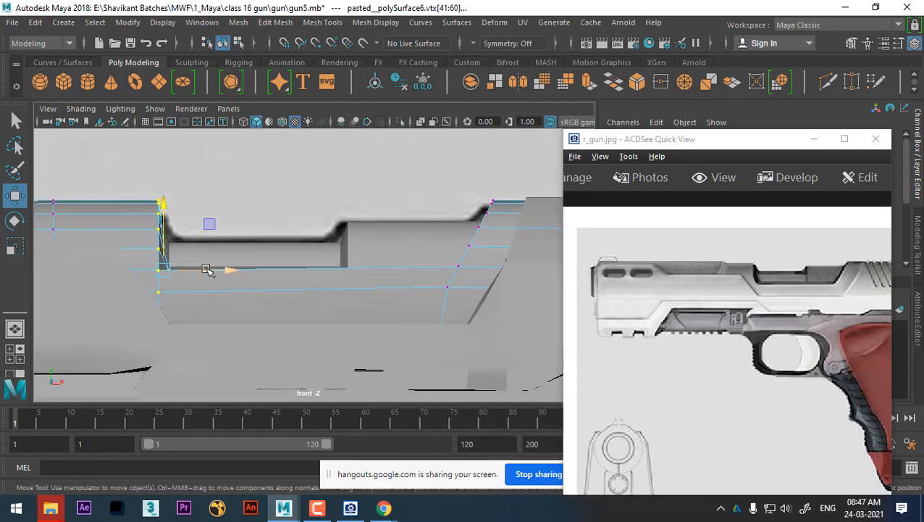
drag(168, 285, 165, 284)
drag(238, 270, 229, 270)
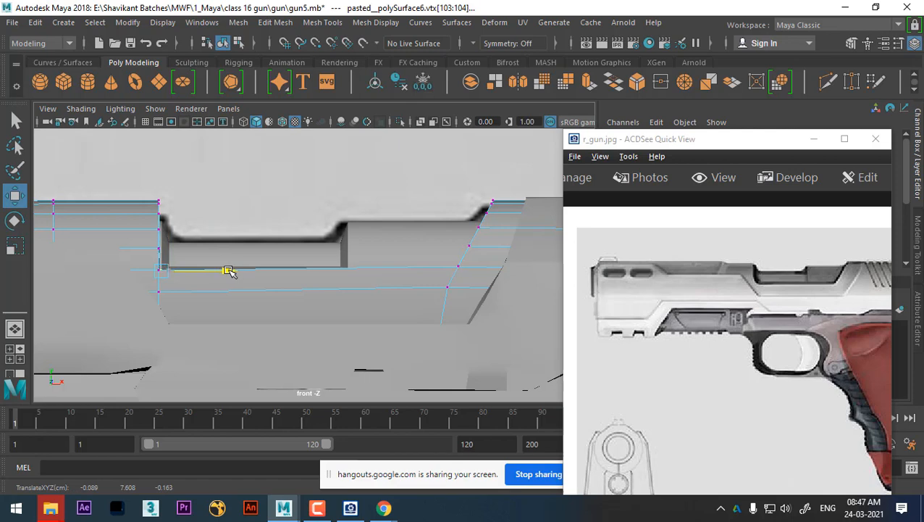
alt+middle_drag(196, 256, 213, 262)
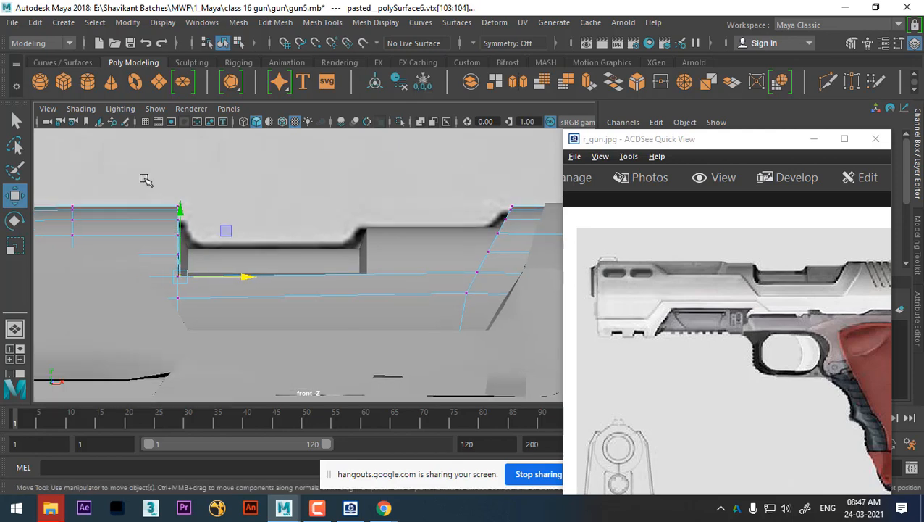
Straighten the barrel piece's vertex loop at the ejection port's front edge into a vertical line
drag(144, 180, 238, 374)
key(4)
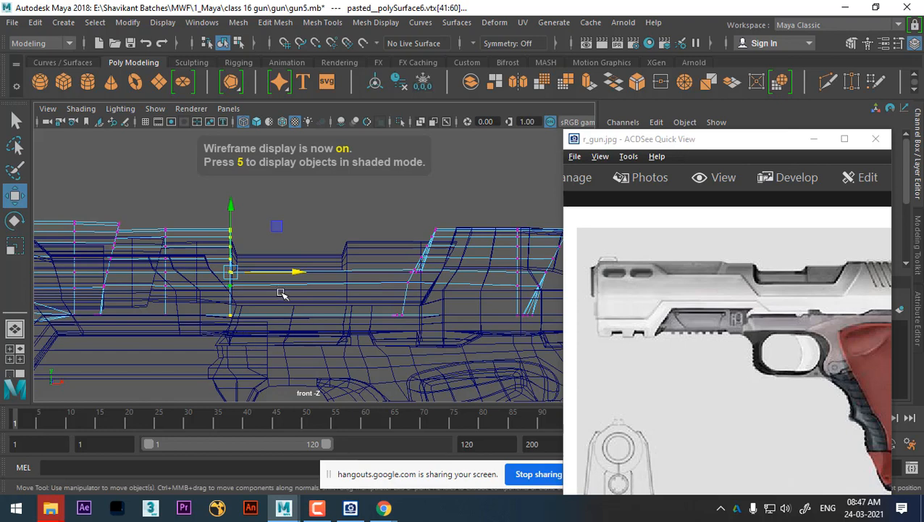
key(r)
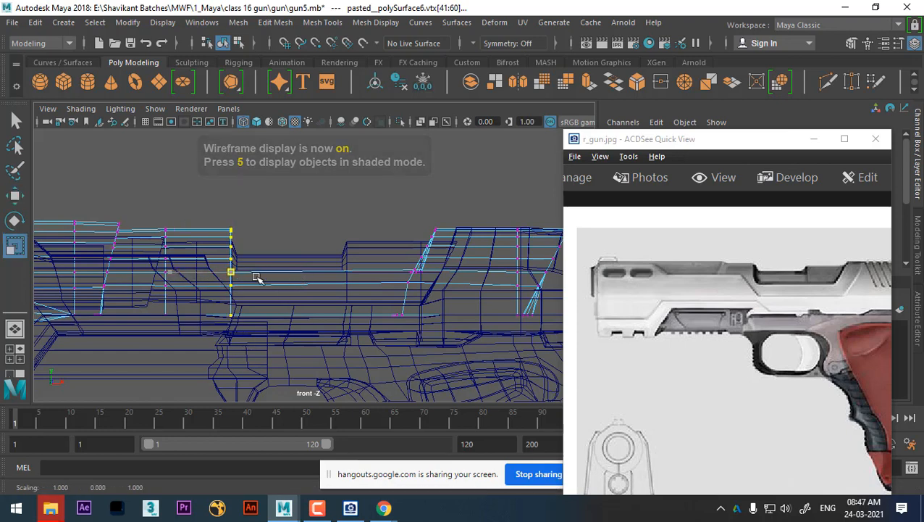
key(w)
alt+middle_drag(334, 286, 287, 287)
scroll(364, 260, up, 2)
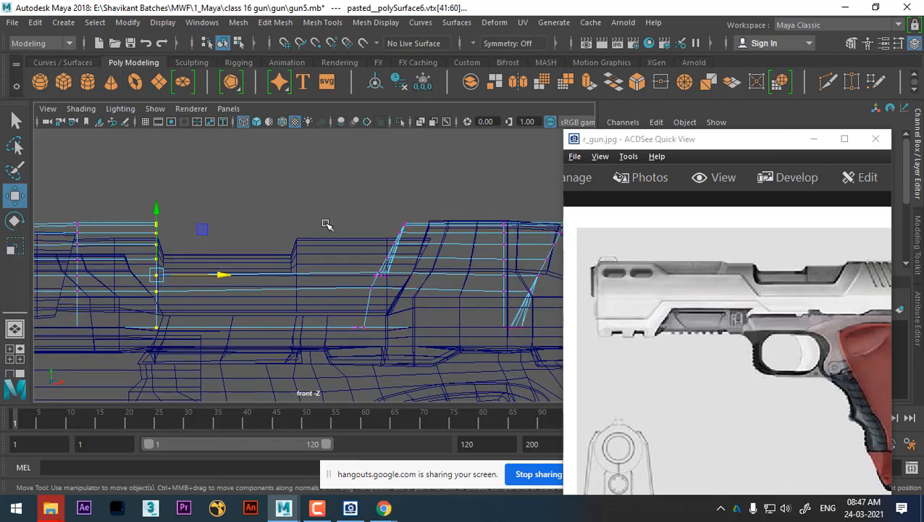
scroll(363, 245, up, 2)
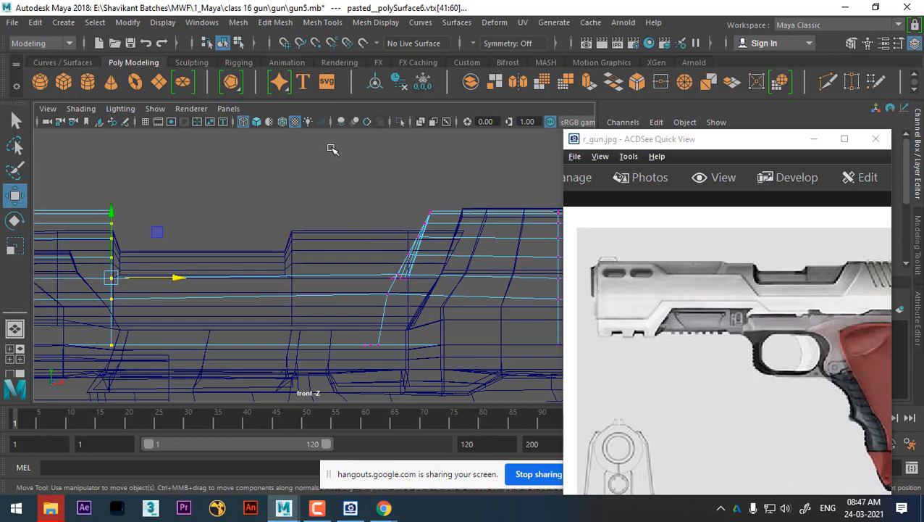
Align the lower vertices of the loop at the ejection port's rear edge vertically and shift them slightly rearward
drag(320, 161, 454, 396)
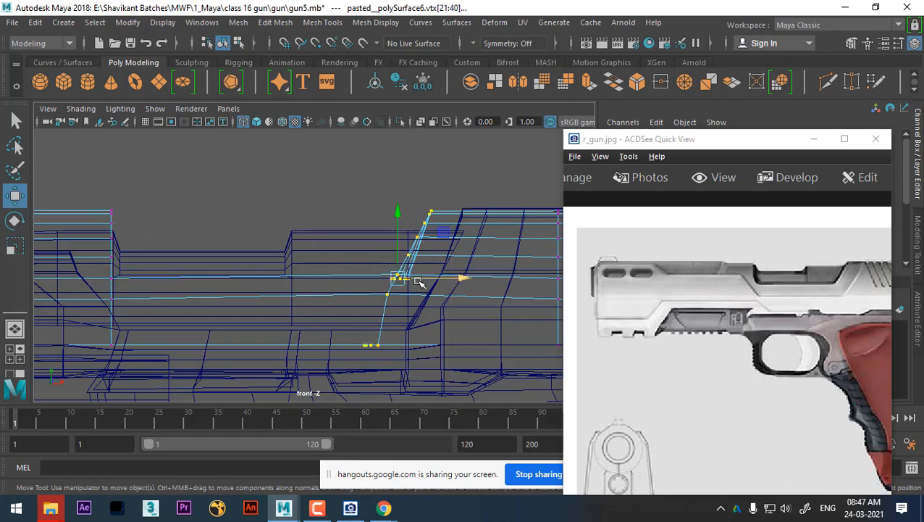
scroll(397, 310, up, 1)
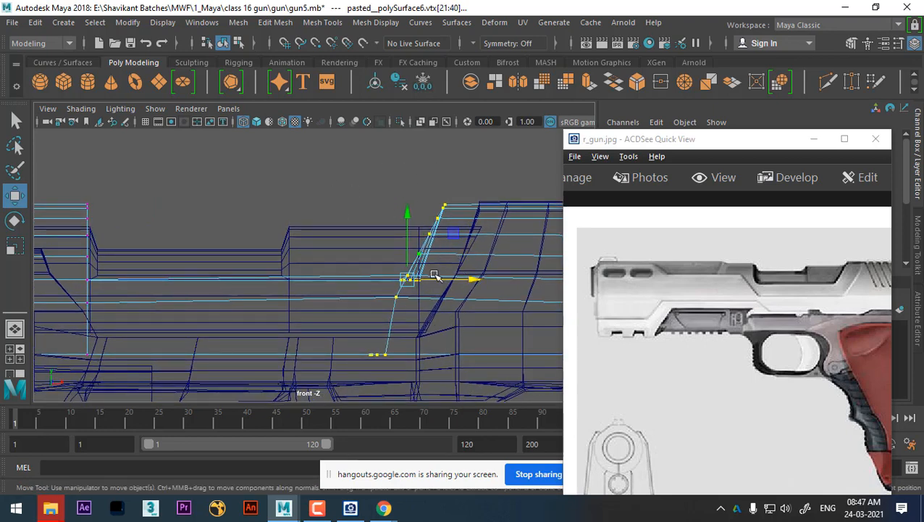
drag(338, 238, 410, 358)
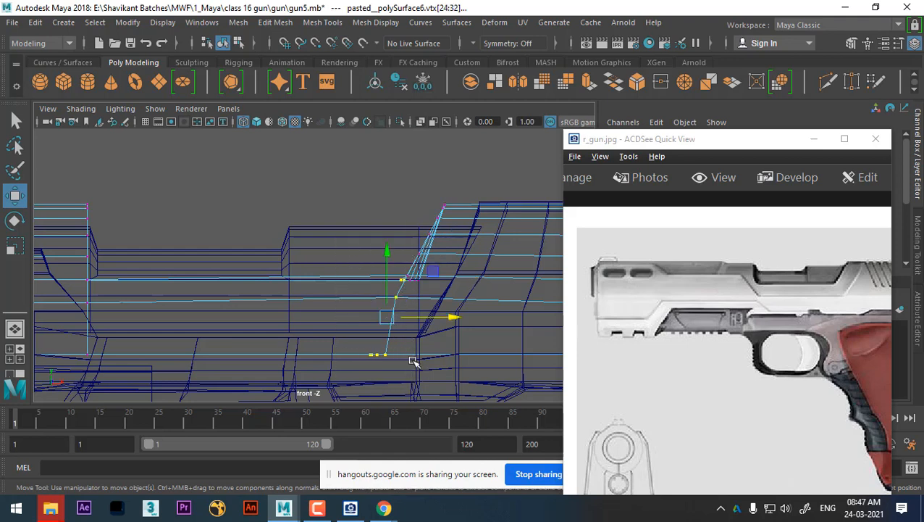
key(r)
drag(335, 317, 461, 319)
key(w)
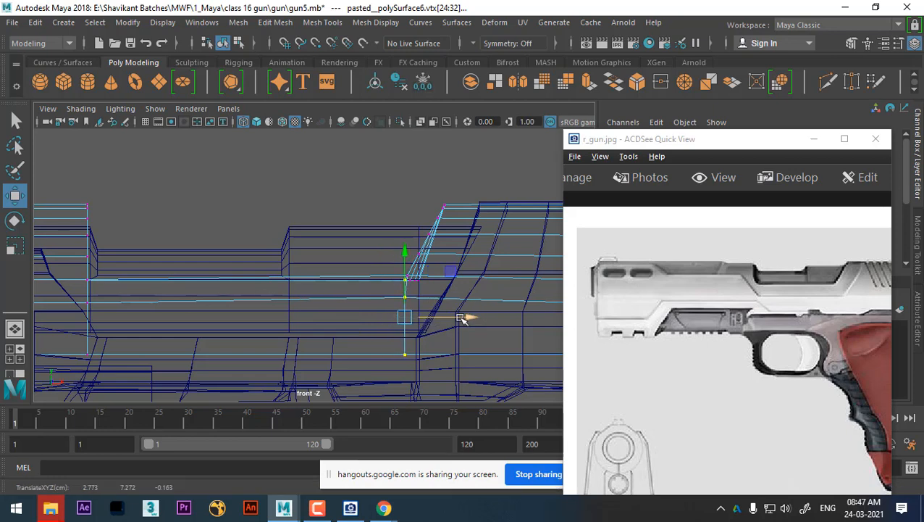
Return the barrel piece to object mode in shaded display and check it against the slide in the front view
key(4)
key(5)
right_drag(345, 295, 436, 88)
click(420, 190)
scroll(391, 294, down, 7)
alt+middle_drag(361, 279, 399, 293)
alt+middle_drag(353, 334, 399, 329)
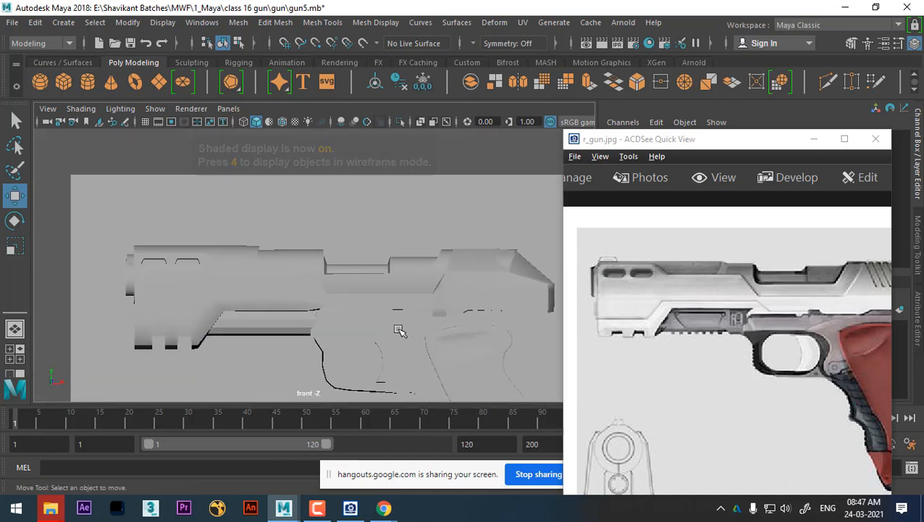
click(314, 298)
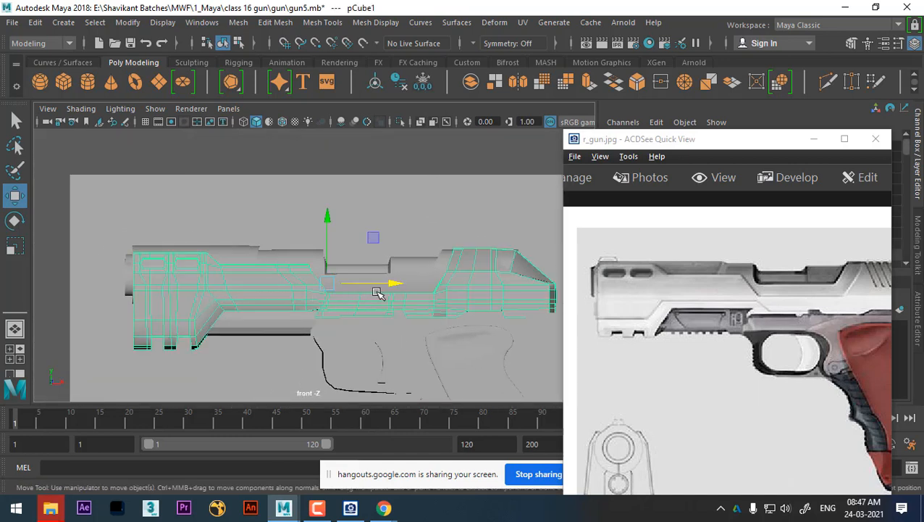
click(437, 269)
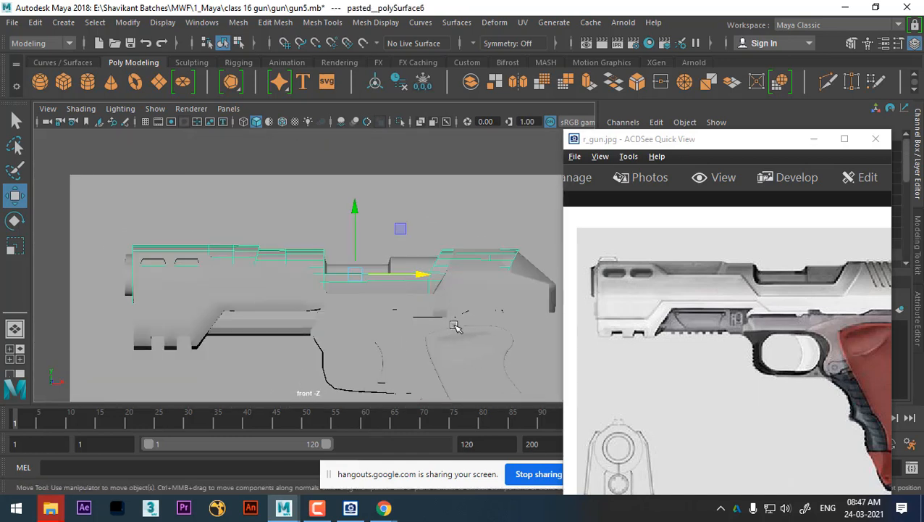
click(317, 508)
click(864, 446)
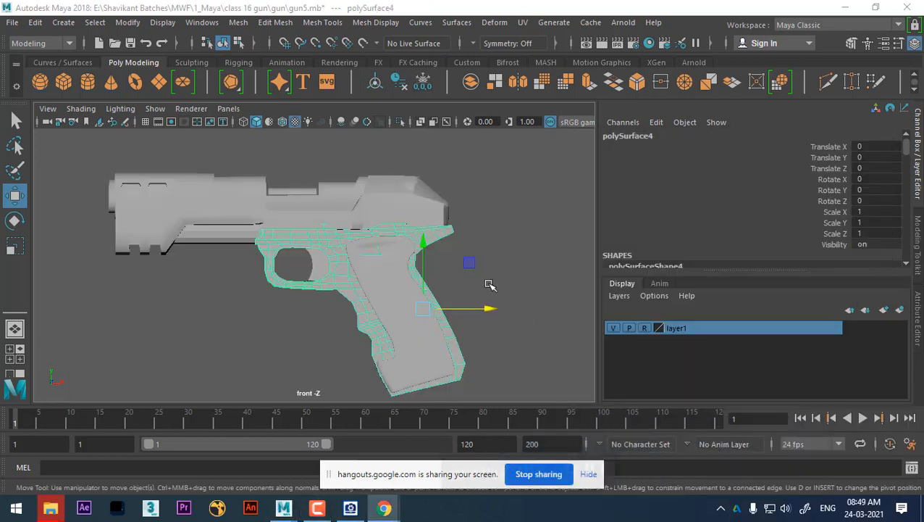
Move the vertices on the side of the slide's rear bevel rearward to line up with its sloping back edge
click(435, 225)
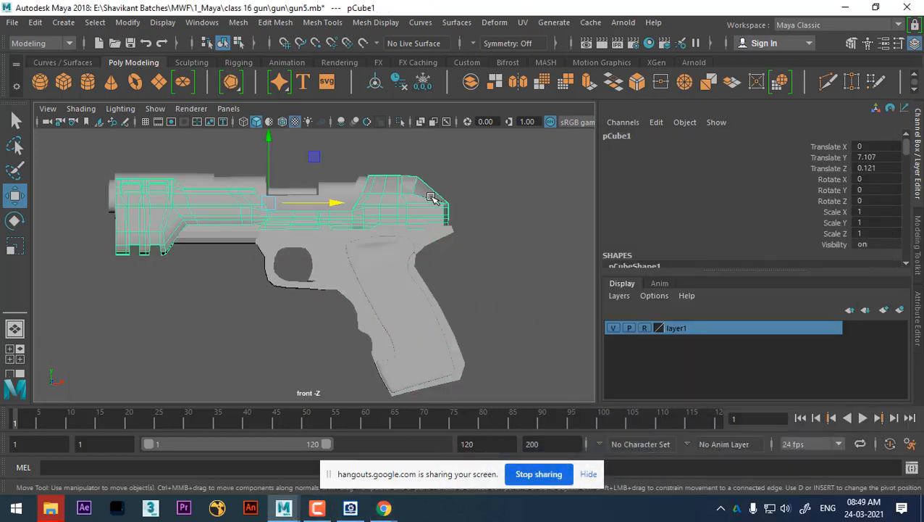
scroll(458, 226, up, 5)
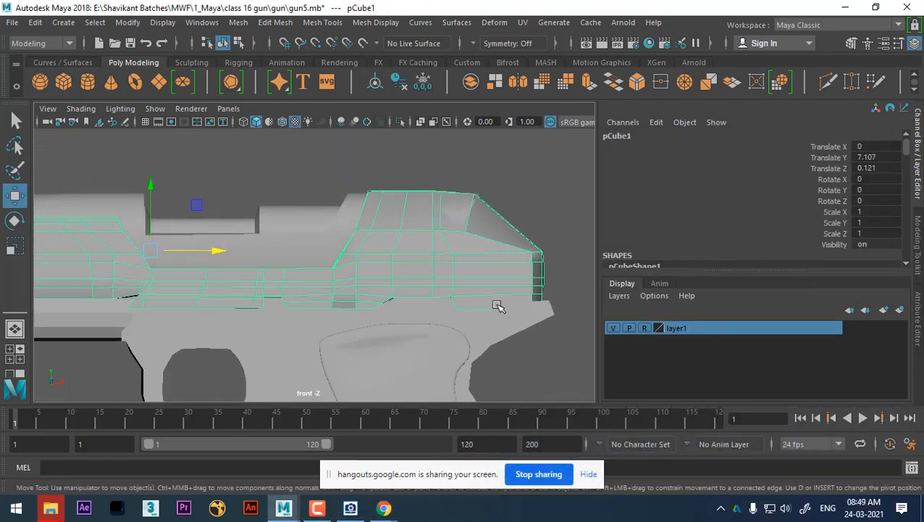
right_drag(521, 168, 521, 123)
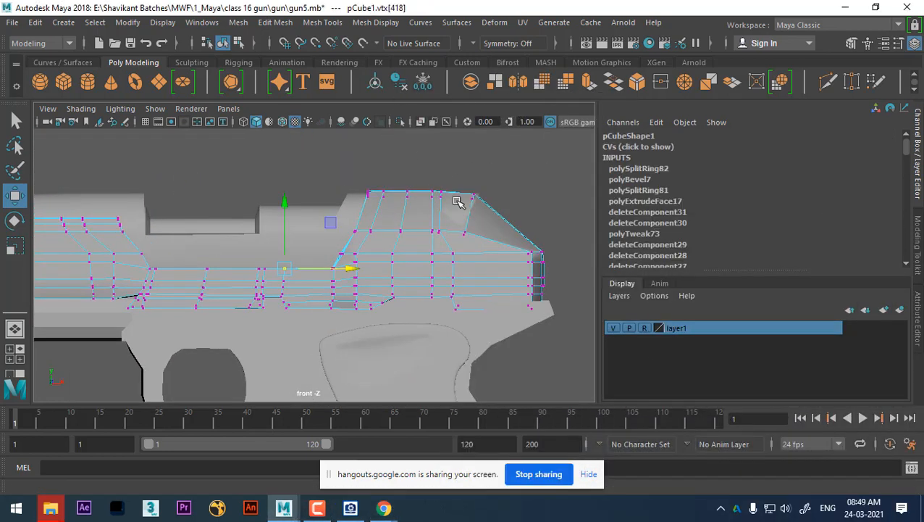
click(484, 230)
alt+middle_drag(488, 242, 482, 262)
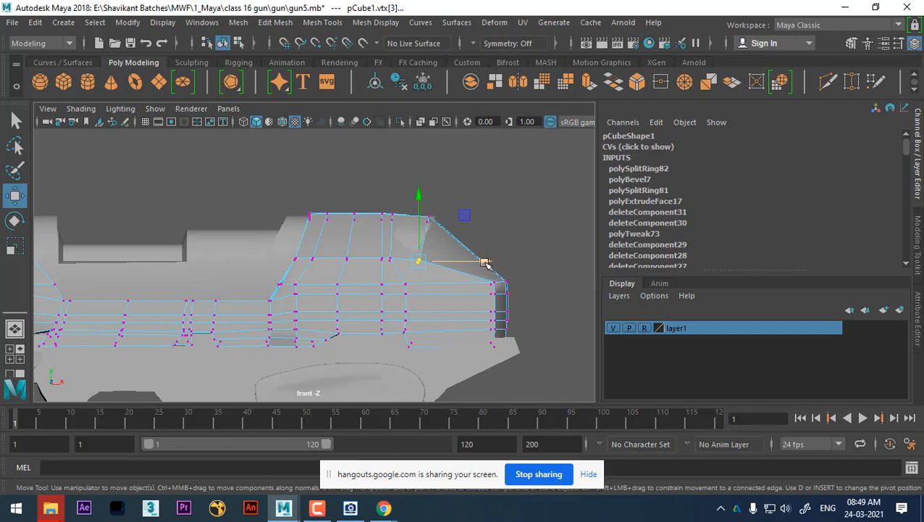
drag(485, 263, 536, 255)
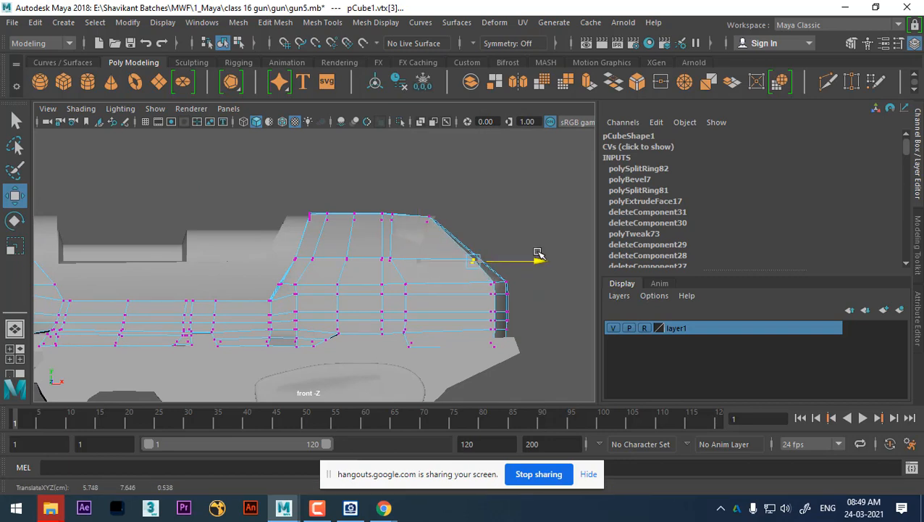
Switch the slide back to object mode in the perspective view
scroll(442, 279, down, 3)
key(space)
drag(414, 288, 400, 212)
alt+drag(368, 267, 406, 273)
right_click(362, 227)
click(427, 97)
click(397, 268)
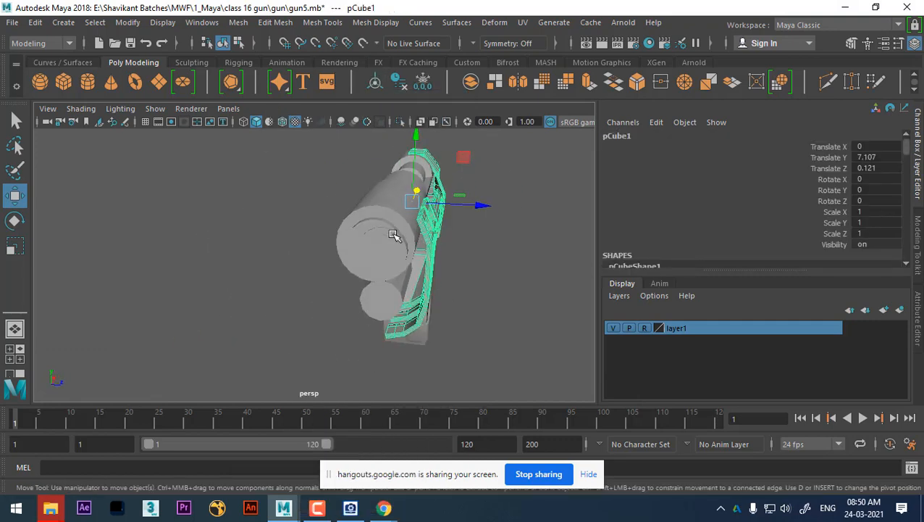
Examine the nested cylinders at the pistol's muzzle in the perspective and left views
alt+drag(393, 235, 375, 277)
click(412, 307)
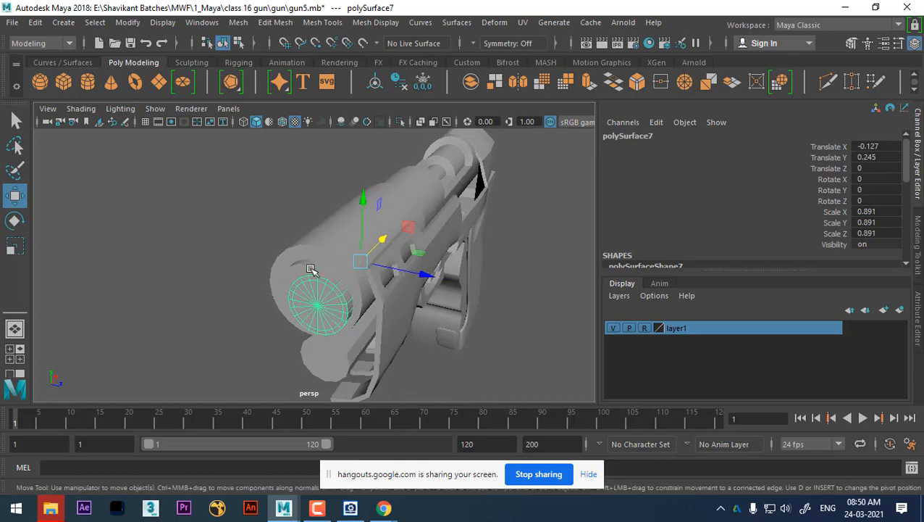
click(341, 301)
click(337, 268)
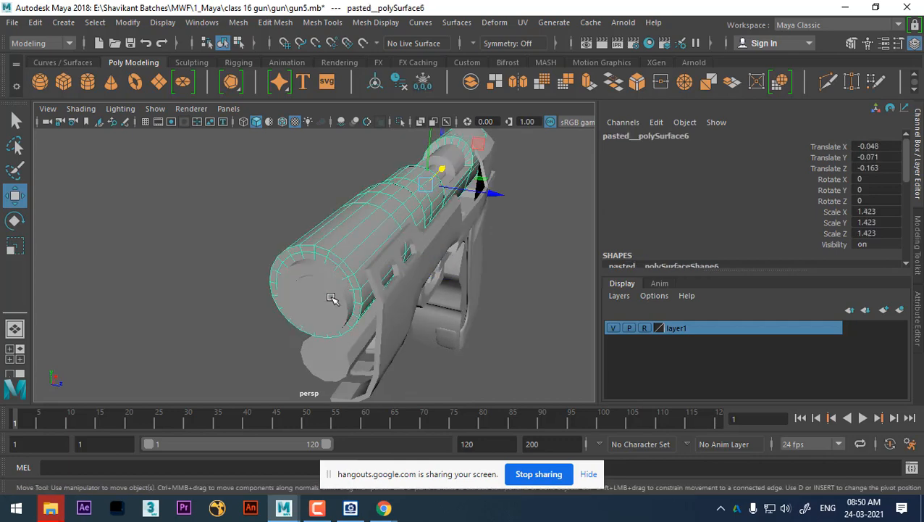
click(331, 299)
alt+drag(331, 299, 384, 283)
key(space)
key(space)
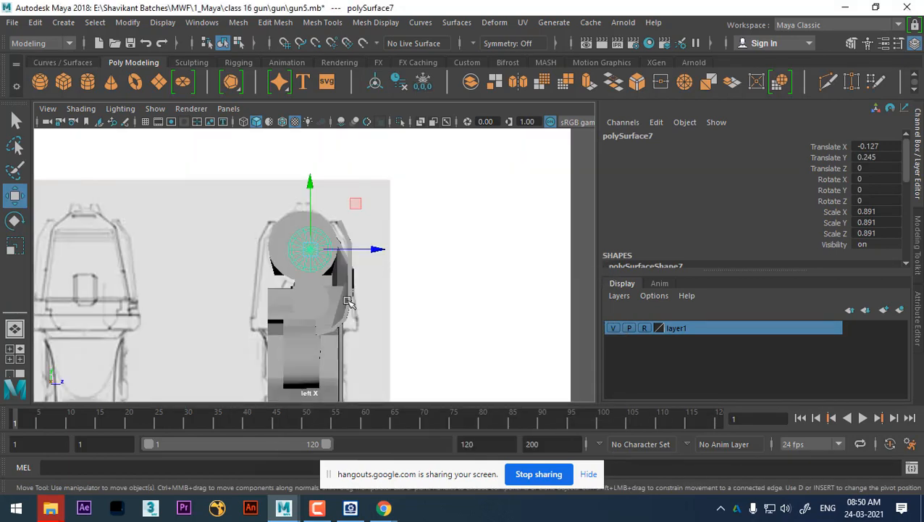
alt+middle_drag(349, 301, 400, 295)
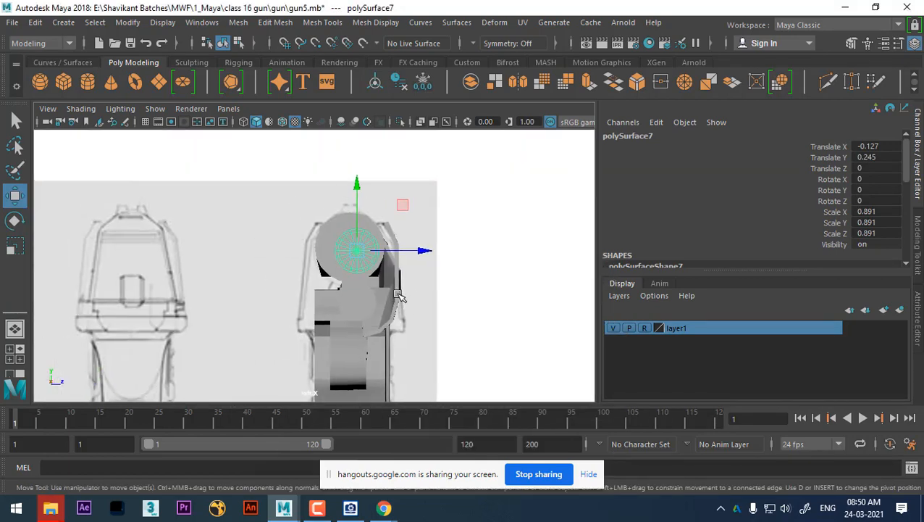
Switch to the ACDSee reference viewer and enlarge the muzzle drawing in front.jpg for comparison
click(351, 508)
scroll(600, 257, down, 1)
scroll(600, 263, down, 2)
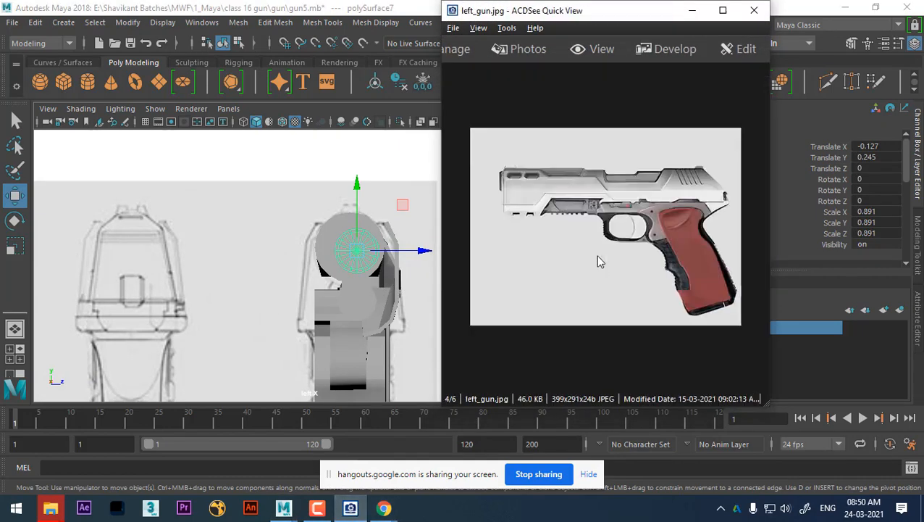
scroll(600, 263, up, 1)
ctrl+scroll(607, 197, up, 2)
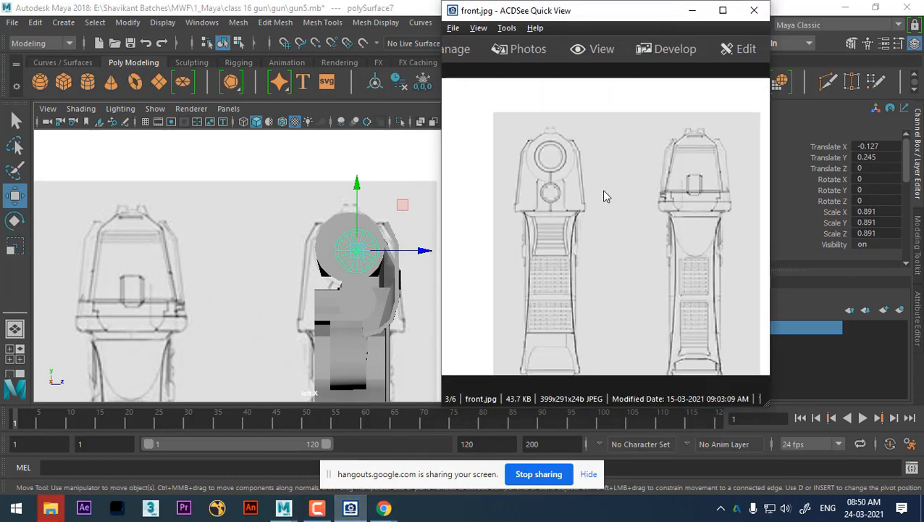
drag(573, 197, 630, 248)
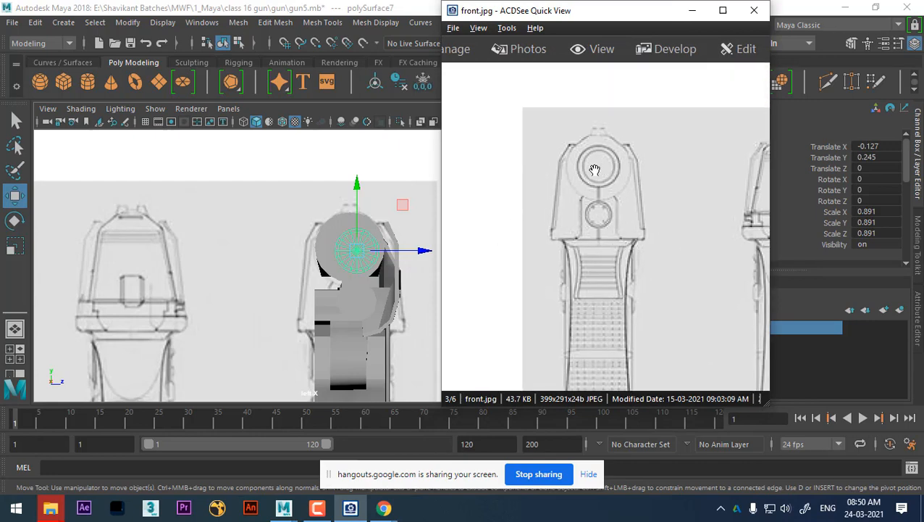
Identify the redundant inner muzzle cylinder polySurface7, pull it forward out of the barrel and delete it
alt+middle_drag(395, 268, 310, 294)
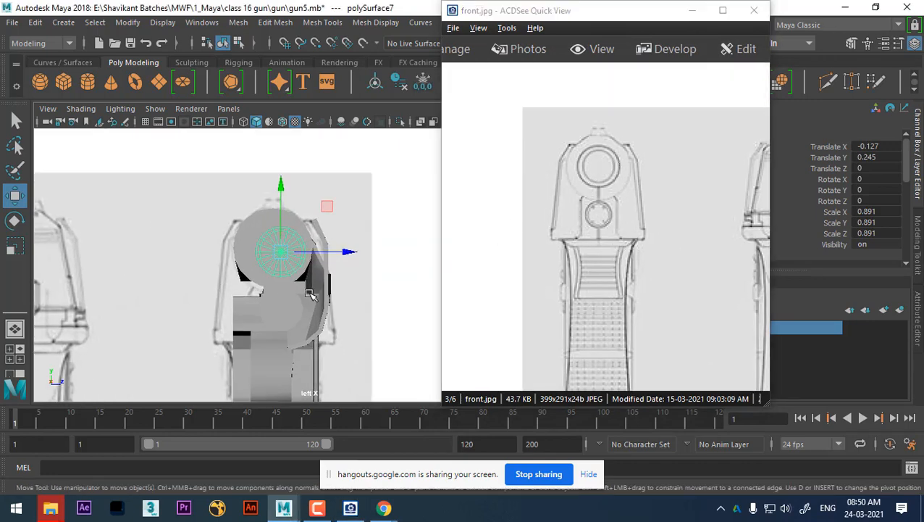
click(248, 231)
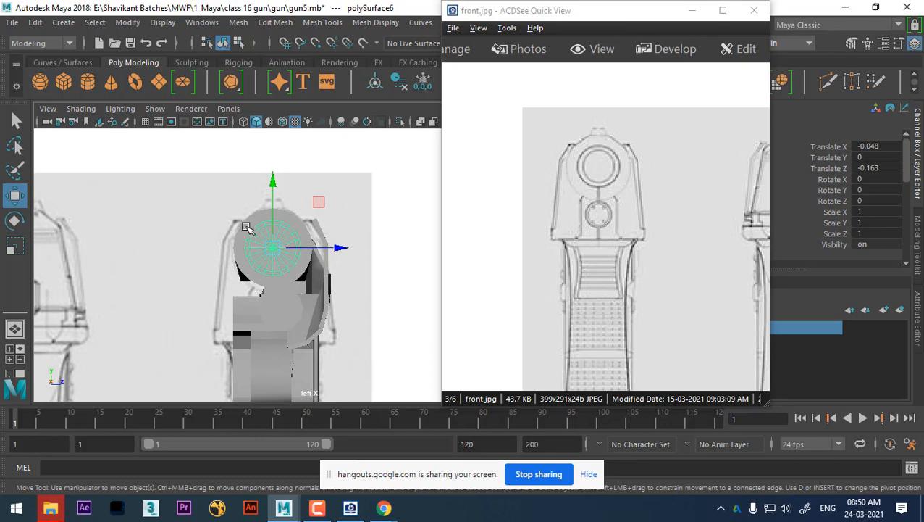
click(302, 229)
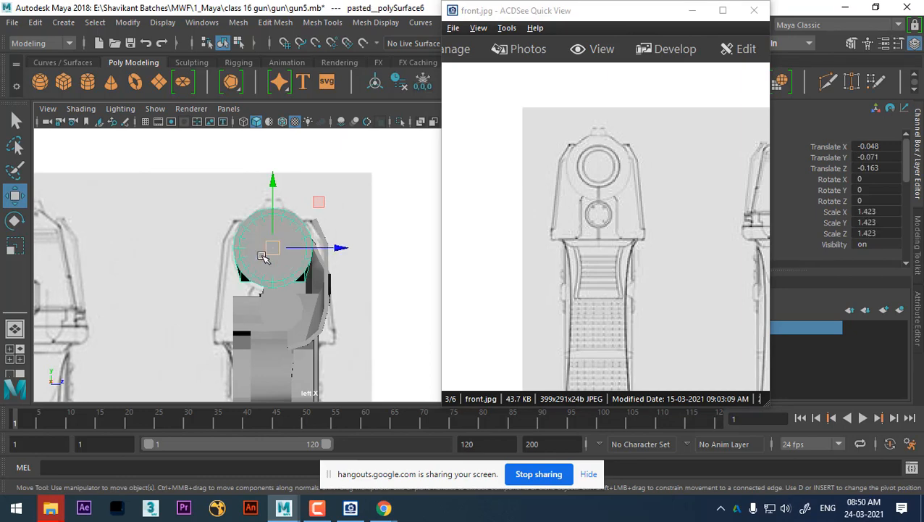
click(254, 256)
click(285, 265)
key(space)
drag(309, 287, 276, 183)
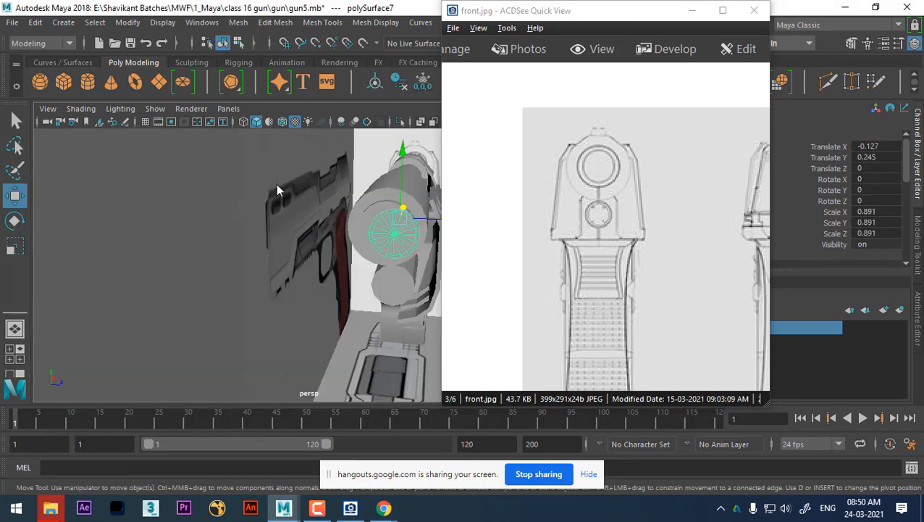
alt+drag(290, 262, 293, 298)
alt+right_drag(293, 297, 278, 246)
alt+drag(279, 246, 330, 281)
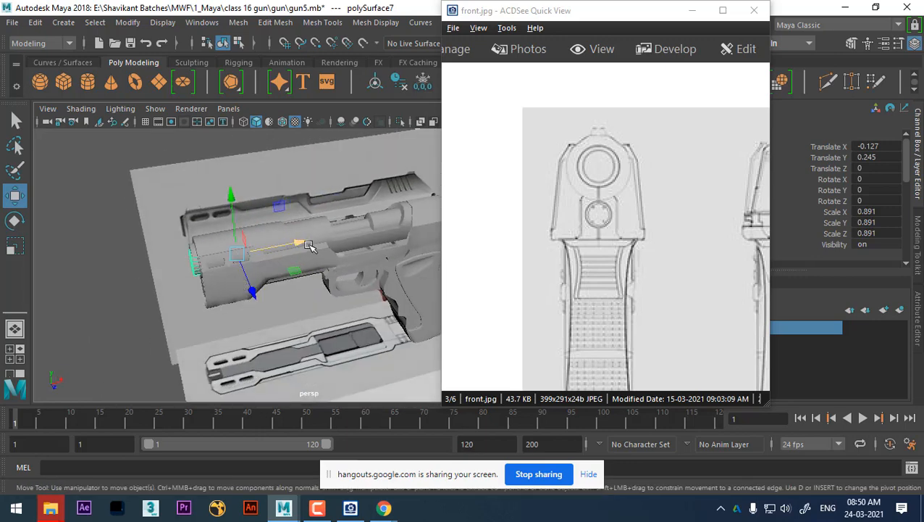
drag(308, 245, 161, 269)
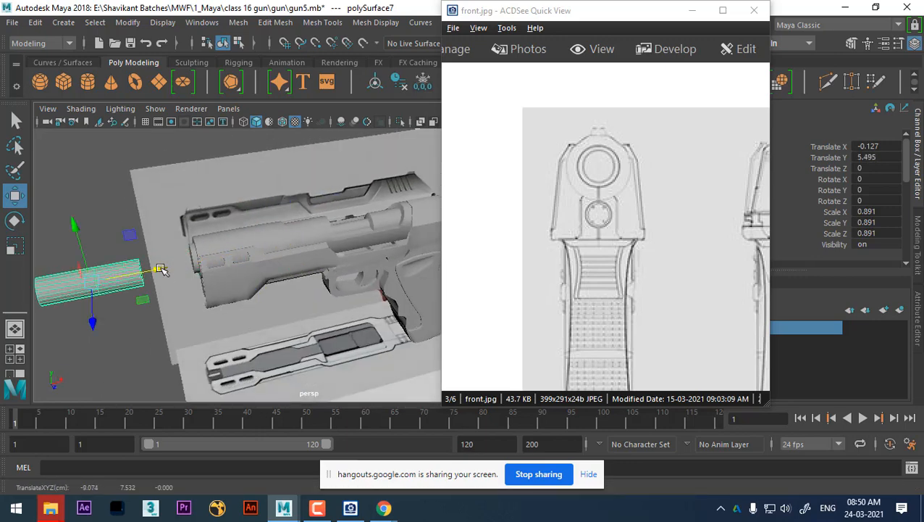
key(Delete)
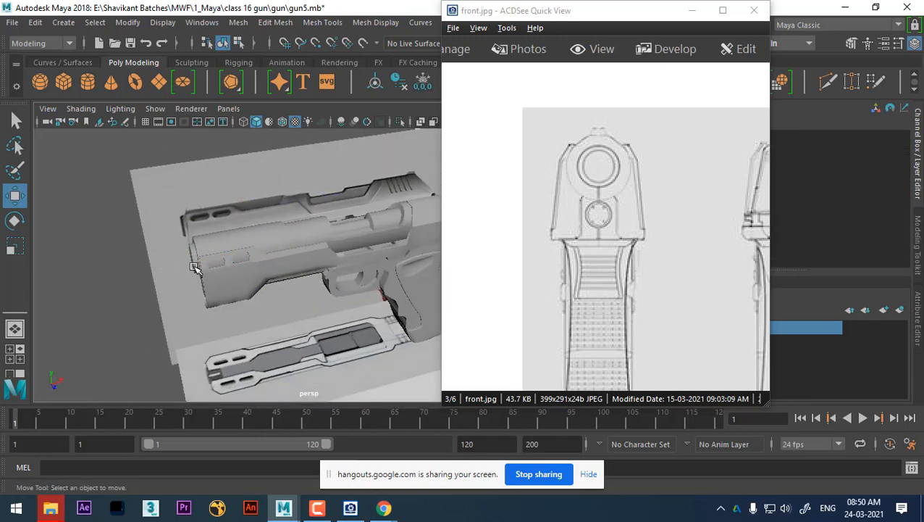
Extrude the front cap faces of the inner barrel cylinder polySurface6 and push them rearward into the barrel to hollow its muzzle
click(194, 266)
alt+drag(273, 260, 354, 226)
right_drag(353, 226, 312, 210)
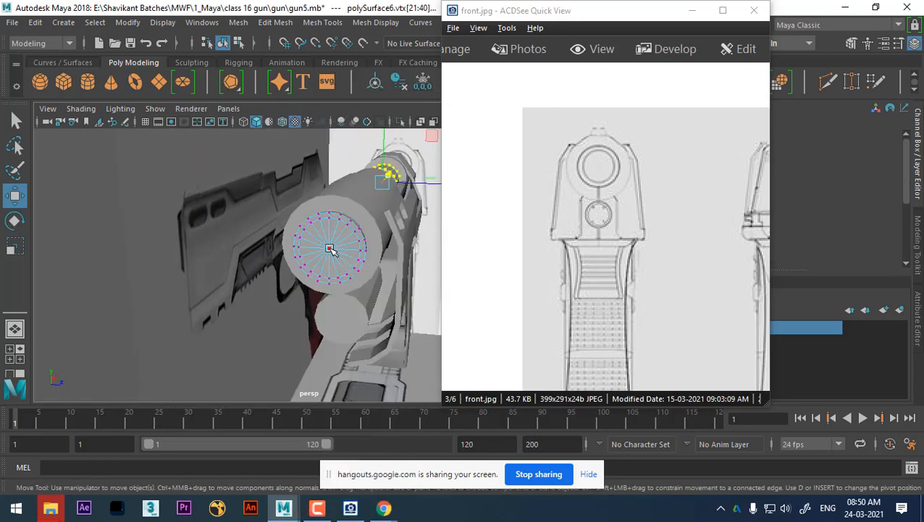
click(330, 250)
ctrl+right_drag(330, 250, 343, 314)
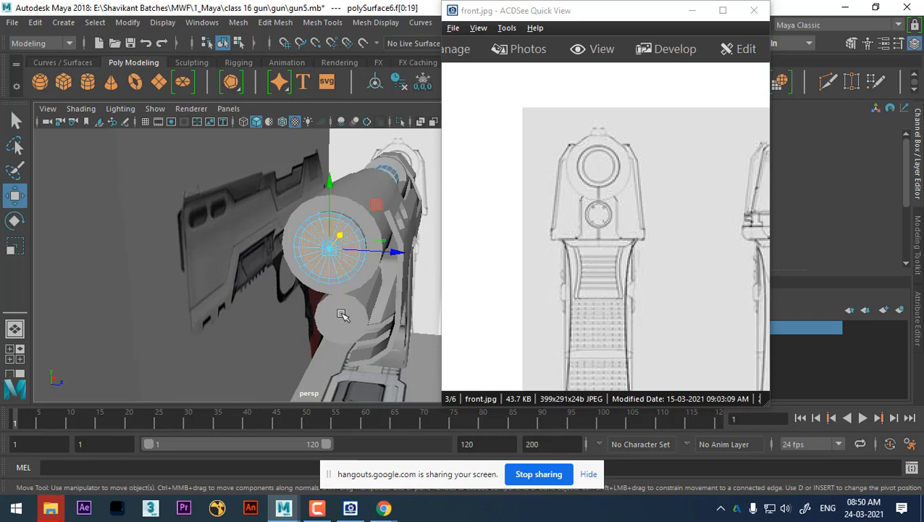
alt+drag(364, 231, 305, 182)
shift+right_drag(305, 182, 295, 221)
mouse_move(257, 284)
alt+mouse_down()
mouse_move(221, 292)
mouse_move(265, 281)
alt+mouse_up()
drag(155, 276, 249, 223)
alt+drag(207, 288, 237, 314)
right_drag(216, 282, 279, 98)
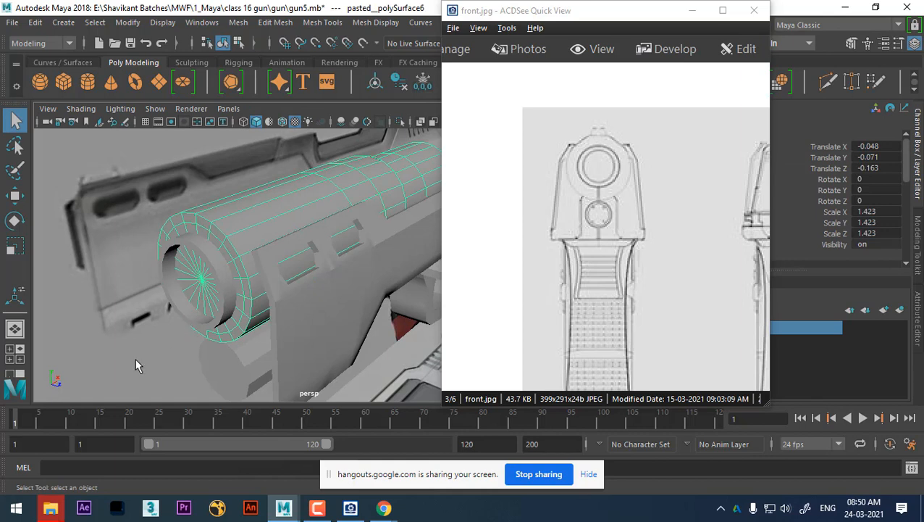
Scale the inner edge loop on the front face of the pasted outer barrel piece around the muzzle opening
alt+drag(265, 237, 301, 265)
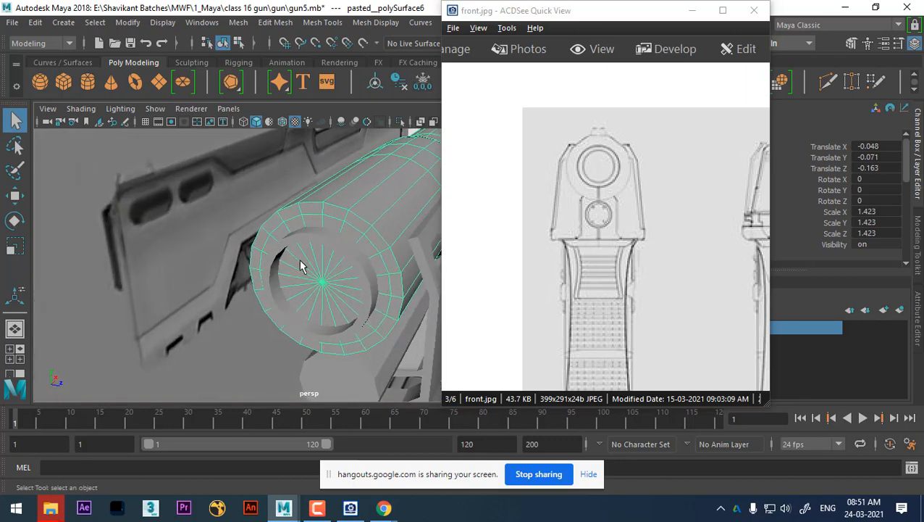
alt+right_drag(301, 265, 277, 264)
right_drag(301, 123, 302, 85)
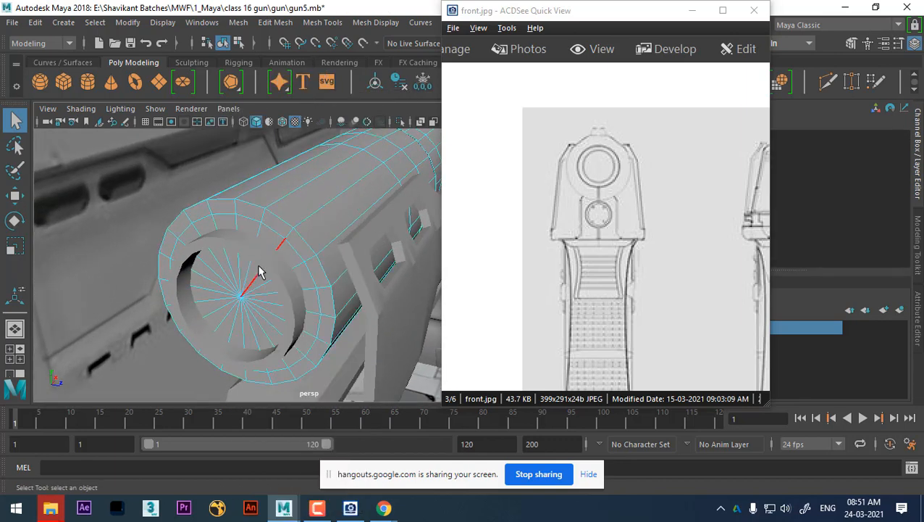
double_click(297, 252)
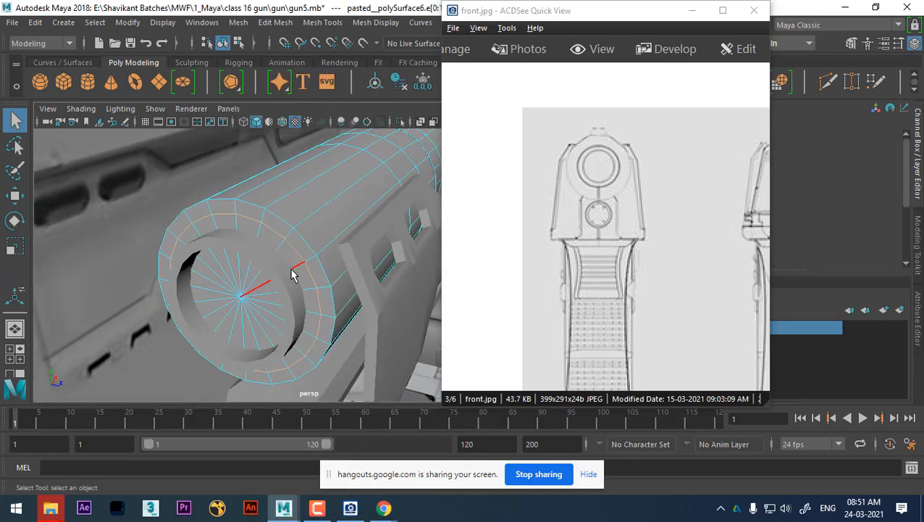
key(r)
drag(241, 299, 372, 200)
right_drag(389, 152, 246, 210)
click(379, 201)
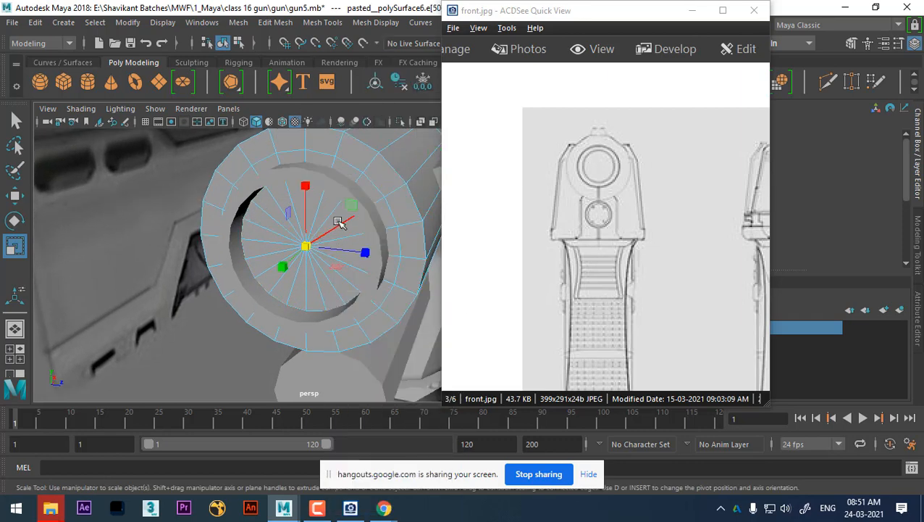
Extrude the central cap faces of the pasted barrel piece, push them rearward to deepen the bore, and return to object mode
right_drag(338, 221, 271, 120)
click(306, 247)
ctrl+right_drag(322, 221, 314, 317)
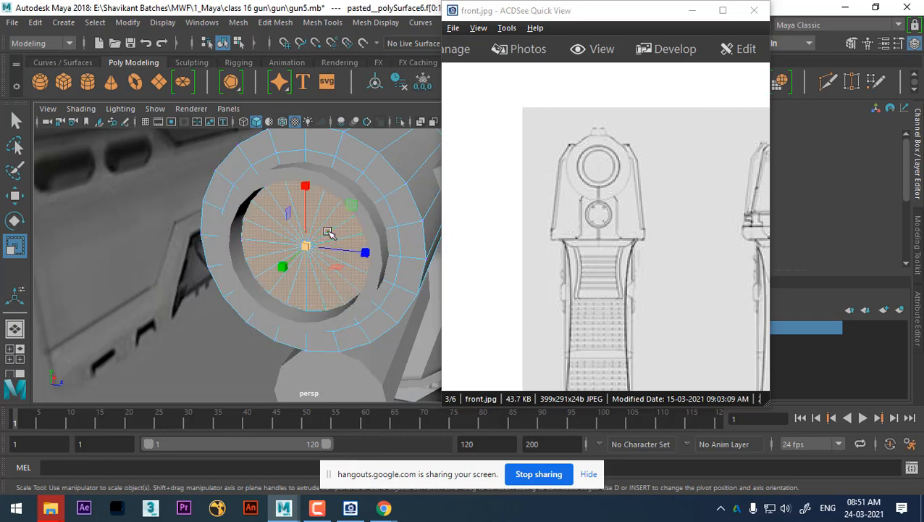
shift+right_drag(323, 188, 320, 238)
alt+drag(320, 238, 264, 324)
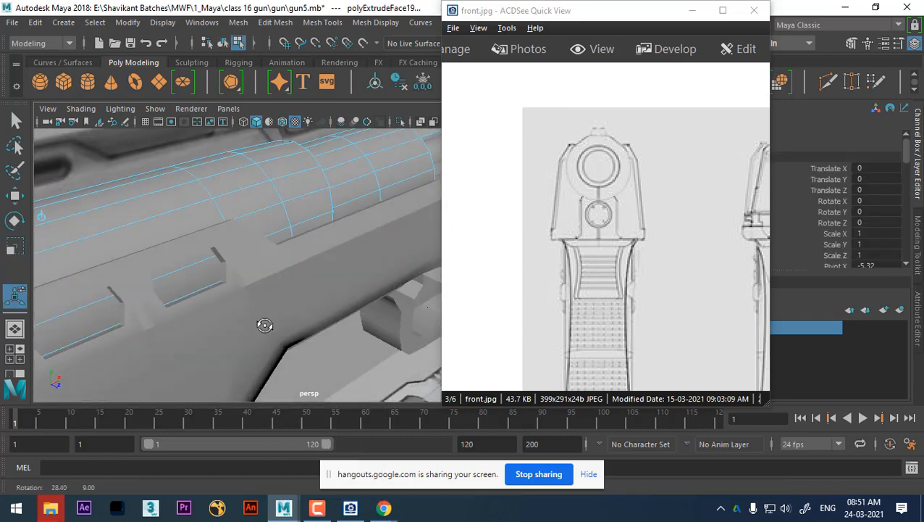
alt+right_drag(264, 324, 245, 265)
alt+middle_drag(244, 265, 292, 259)
key(w)
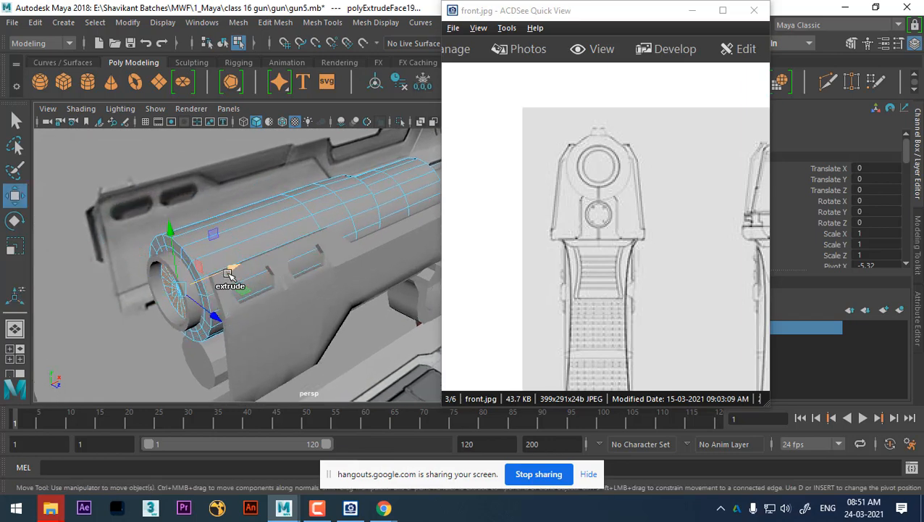
drag(234, 267, 303, 238)
alt+drag(381, 238, 372, 279)
right_drag(329, 174, 397, 97)
Examine the muzzle and slide in the perspective and front views and compare them with the left_gun.jpg reference
alt+right_drag(356, 189, 316, 182)
alt+drag(316, 181, 258, 215)
alt+right_drag(258, 215, 264, 247)
alt+drag(264, 247, 333, 271)
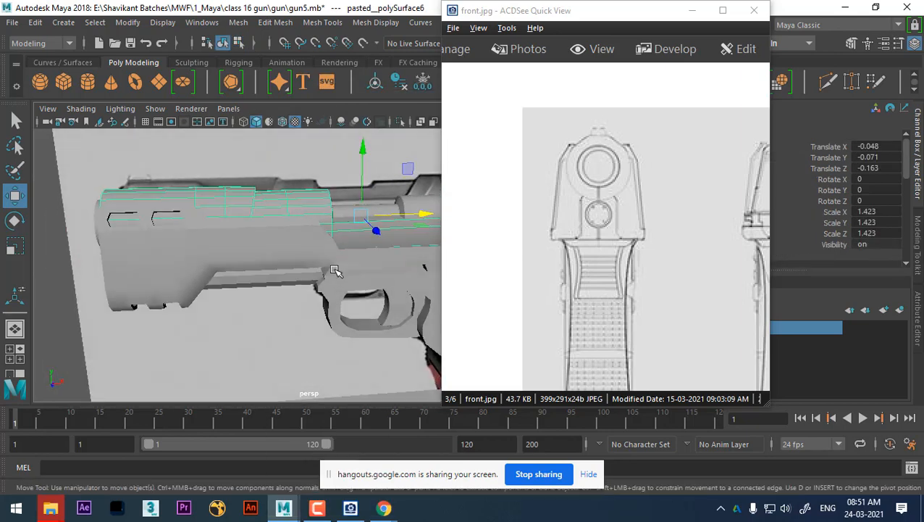
alt+right_drag(332, 271, 308, 327)
click(306, 327)
alt+drag(306, 326, 350, 343)
key(space)
alt+right_drag(309, 359, 221, 303)
alt+middle_drag(221, 303, 351, 210)
alt+right_drag(351, 210, 402, 281)
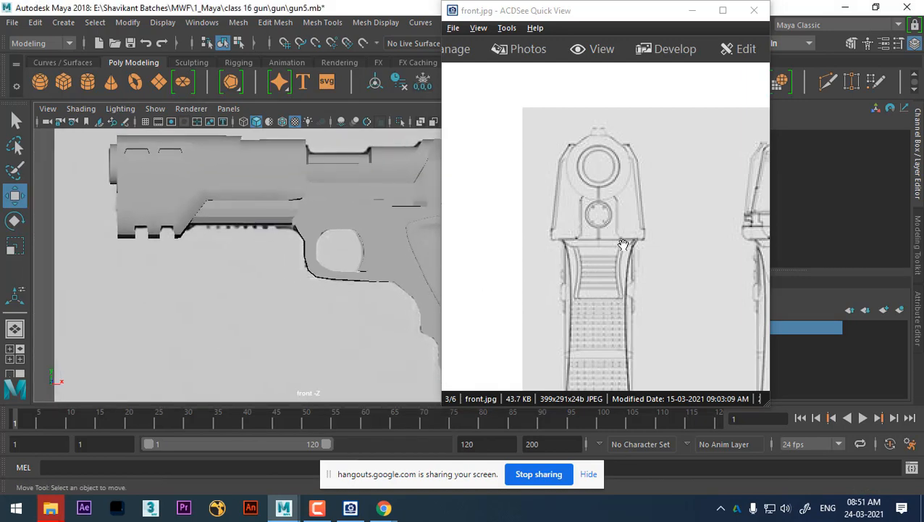
drag(624, 245, 534, 218)
scroll(611, 226, down, 1)
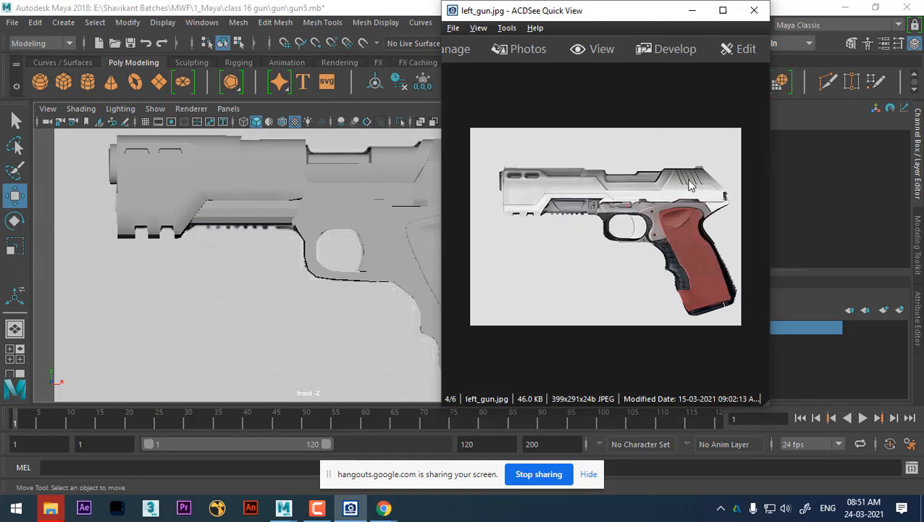
Display the slide in wireframe over the reference in the front view and enter vertex editing at its rear serrations
alt+middle_drag(300, 248, 251, 260)
click(408, 185)
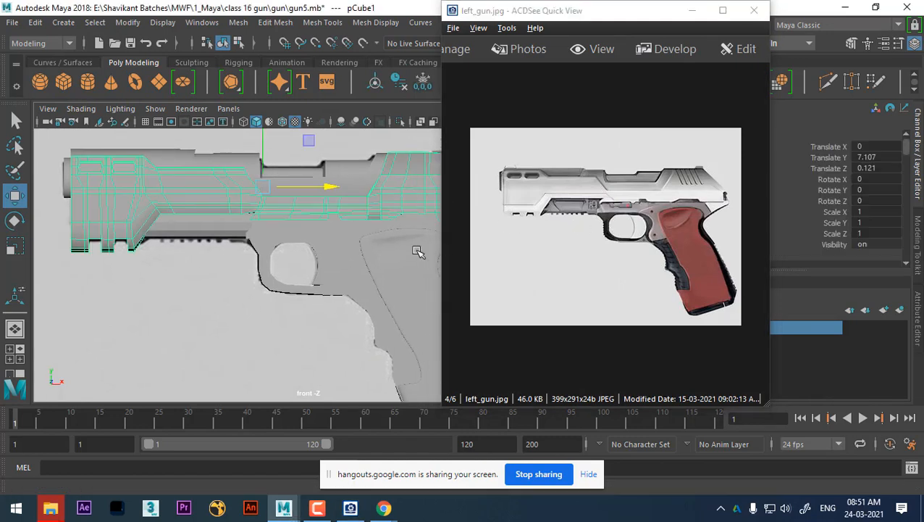
alt+middle_drag(419, 251, 371, 261)
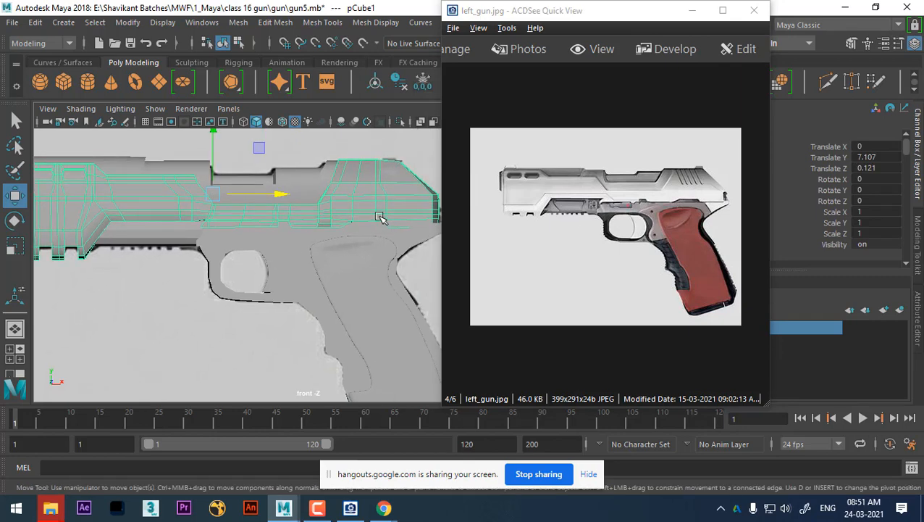
alt+middle_drag(381, 218, 313, 249)
scroll(326, 277, up, 6)
drag(242, 418, 571, 418)
scroll(319, 279, up, 5)
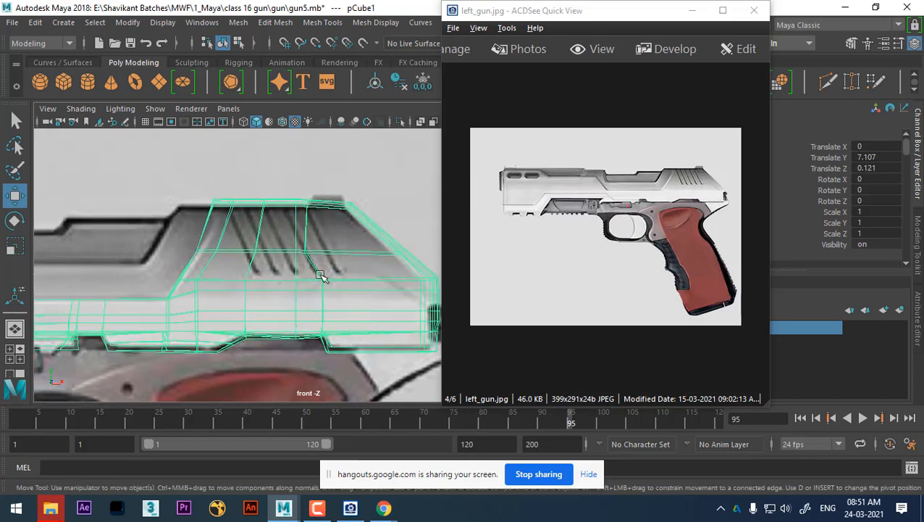
scroll(321, 276, up, 2)
scroll(307, 238, up, 1)
right_drag(297, 192, 237, 171)
scroll(242, 176, up, 2)
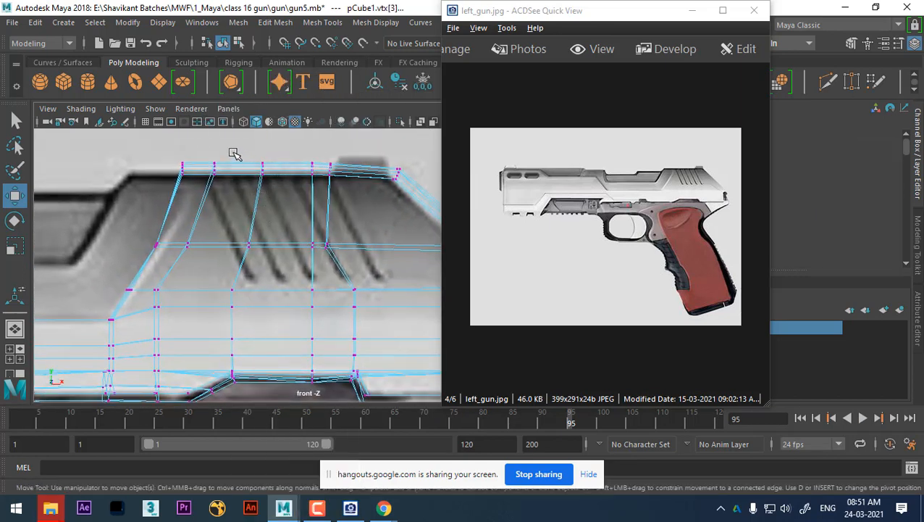
Move the upper vertices of the slide's first column ahead of the serrations forward, alongside the slanted front edge
drag(203, 197, 204, 197)
drag(283, 168, 263, 167)
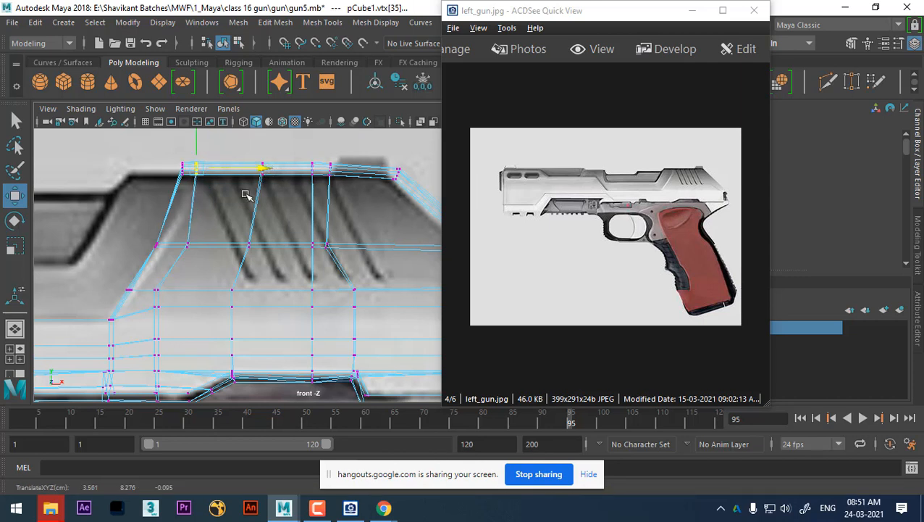
drag(210, 228, 182, 259)
drag(251, 245, 239, 244)
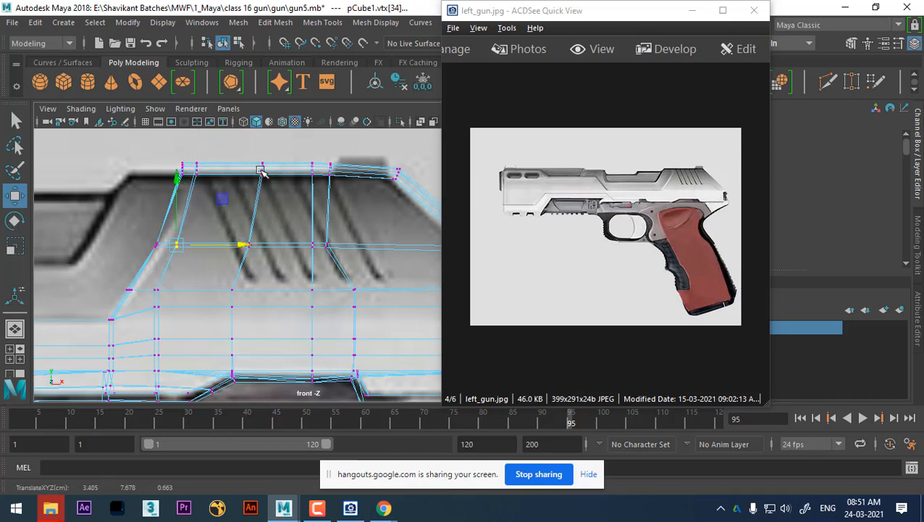
Move the upper vertices of the slide's next column forward so its edge follows the slant of the first serration
drag(273, 156, 241, 199)
drag(328, 168, 282, 167)
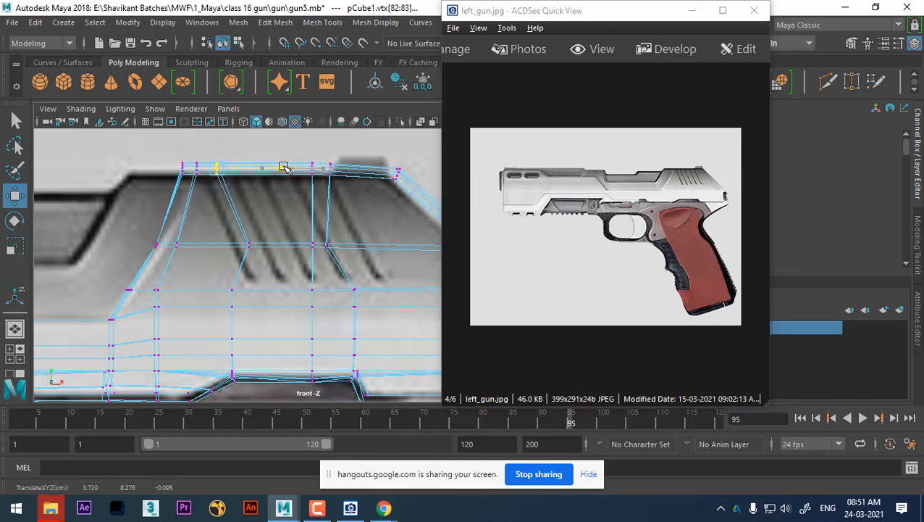
drag(275, 231, 227, 260)
drag(325, 248, 300, 248)
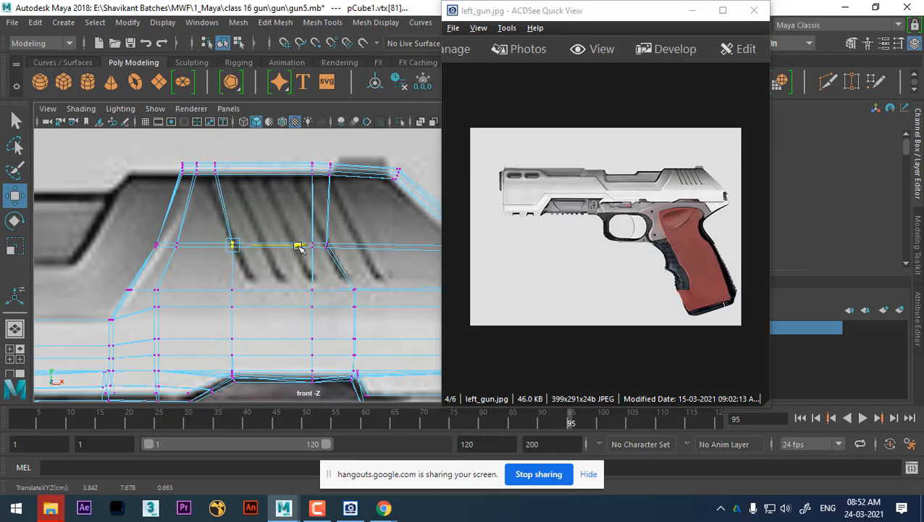
Move the lower vertices of the slide's column at the first serration rearward and fine-tune its middle and top vertices to follow the groove's slant
alt+middle_drag(265, 304, 269, 244)
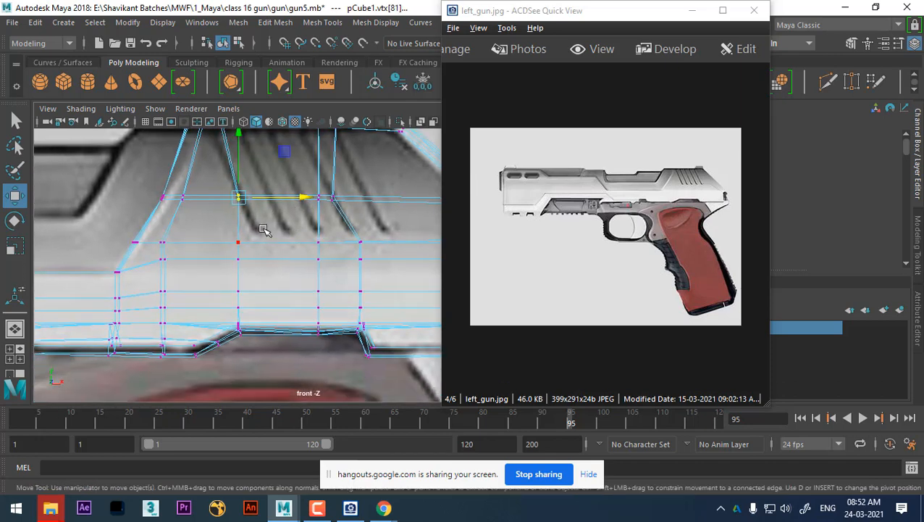
drag(231, 267, 233, 267)
drag(304, 252, 311, 250)
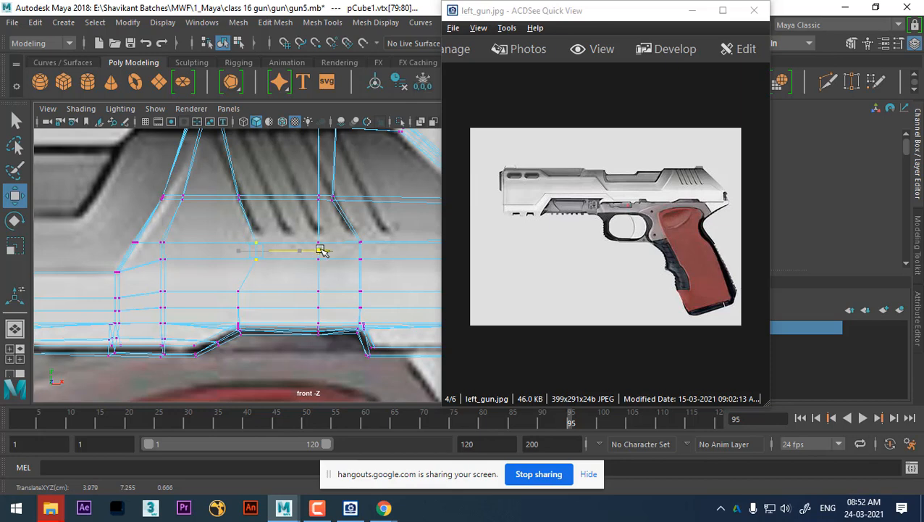
alt+middle_drag(250, 246, 266, 279)
drag(243, 248, 242, 248)
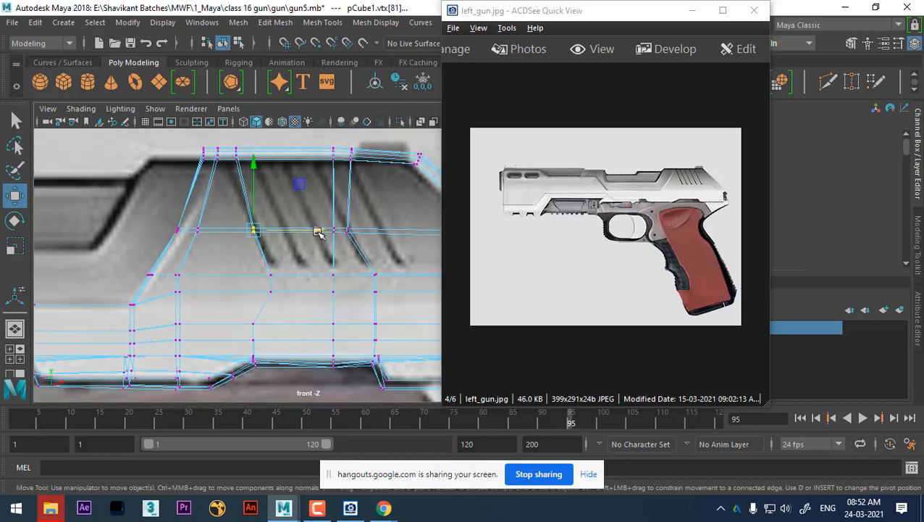
drag(315, 231, 312, 230)
alt+middle_drag(275, 190, 288, 256)
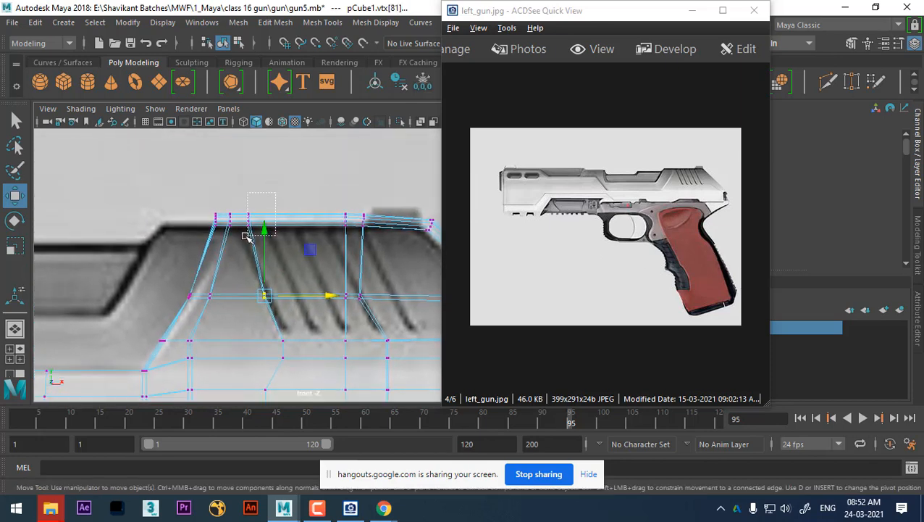
drag(246, 235, 242, 233)
drag(315, 220, 303, 218)
Move the top vertices of the slide's rearmost serration column rearward so they sit above the start of the last serration
alt+middle_drag(272, 247, 173, 186)
scroll(318, 259, up, 1)
alt+middle_drag(317, 255, 252, 241)
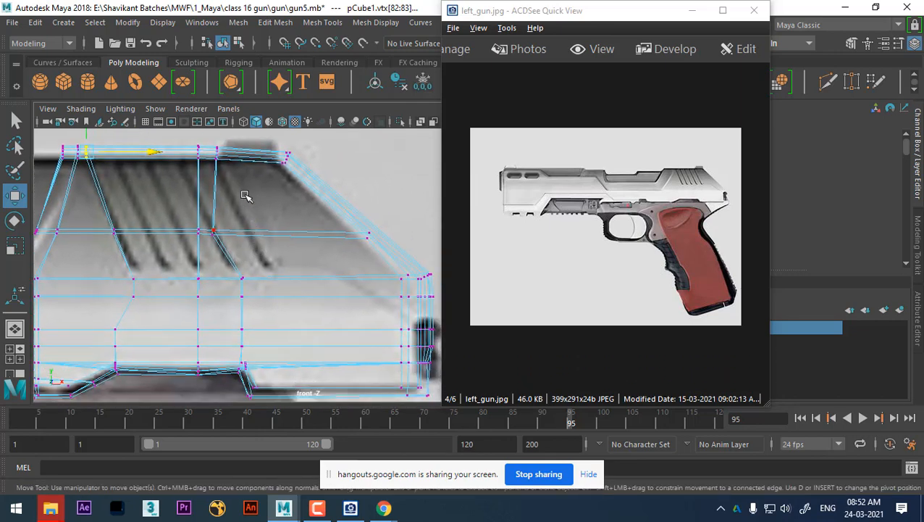
drag(239, 138, 210, 174)
alt+middle_drag(277, 163, 279, 213)
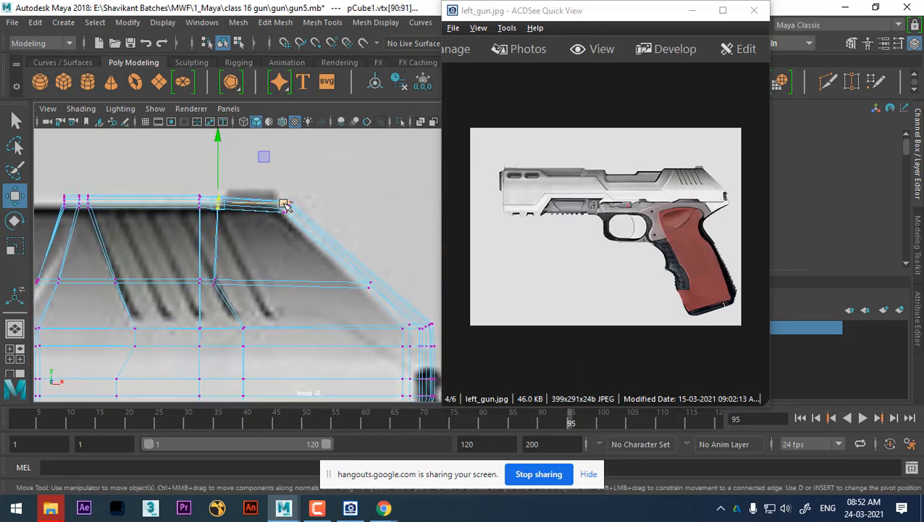
drag(283, 204, 299, 204)
Move the mid-height and lower vertices of the rearmost serration column rearward so its edge slants along the last serration
drag(248, 262, 207, 296)
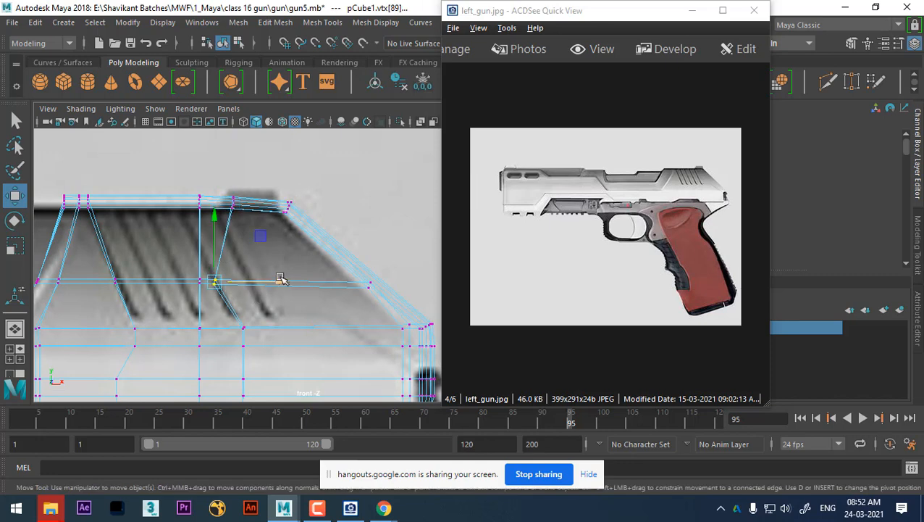
drag(281, 279, 330, 275)
alt+middle_drag(279, 319, 281, 262)
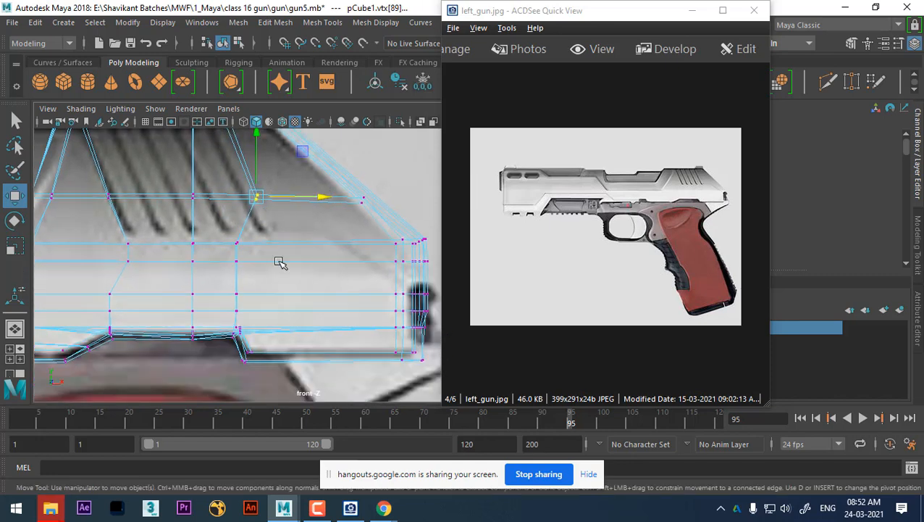
drag(216, 251, 215, 251)
drag(299, 245, 343, 240)
alt+middle_drag(320, 245, 364, 301)
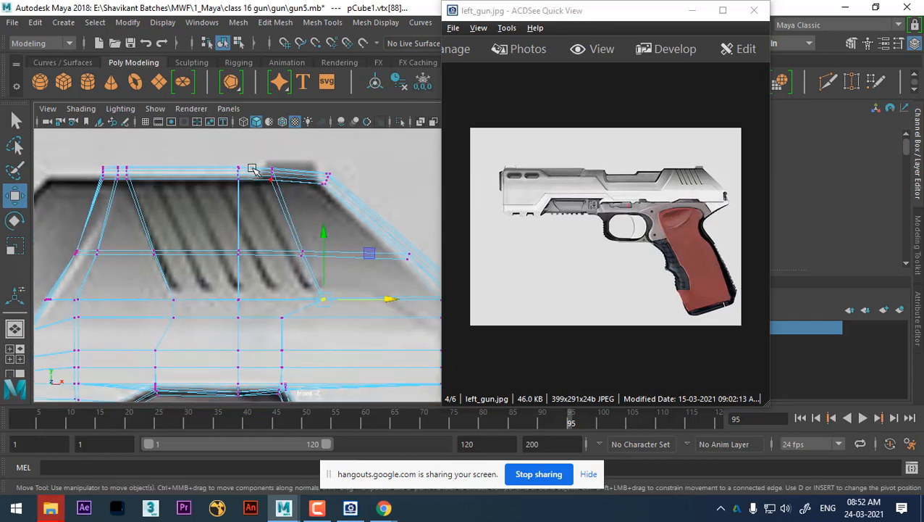
Move the top and mid-height vertices of the slide's central serration column forward so its edge follows the third serration
drag(257, 192, 258, 196)
drag(305, 173, 266, 174)
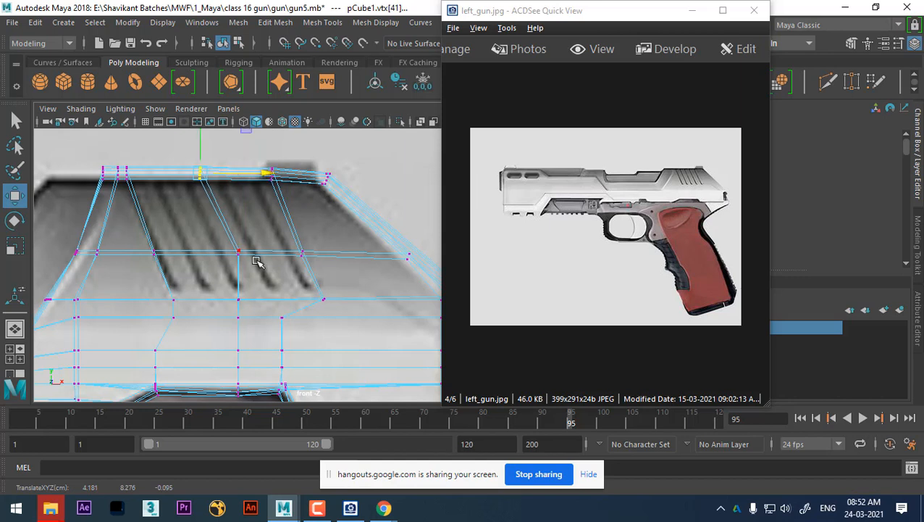
click(254, 259)
drag(306, 250, 291, 251)
drag(190, 163, 255, 173)
Split the edge rings on both sides of the central column, adding edge loops at the second and fourth serrations, and enlarge the reference's serration area
right_drag(212, 306, 204, 87)
click(221, 291)
ctrl+right_drag(263, 225, 309, 334)
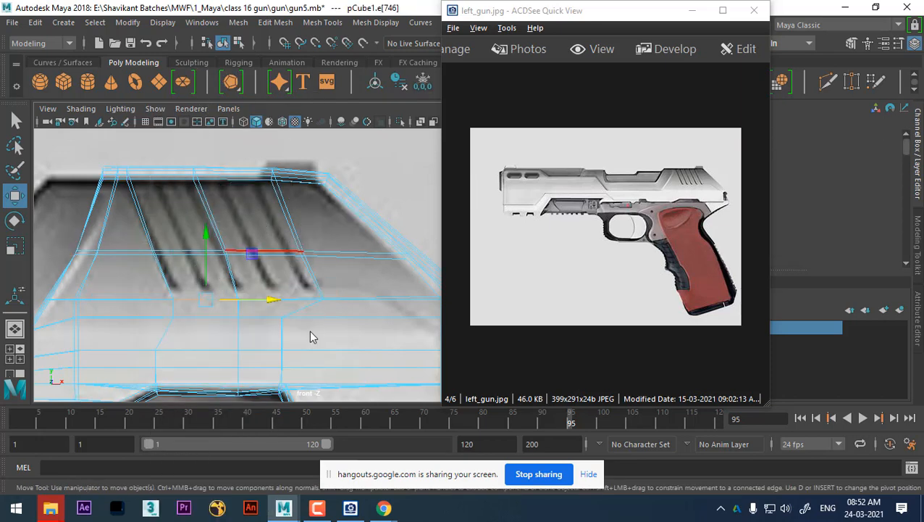
click(632, 221)
scroll(635, 224, up, 4)
drag(637, 225, 596, 290)
scroll(662, 223, up, 2)
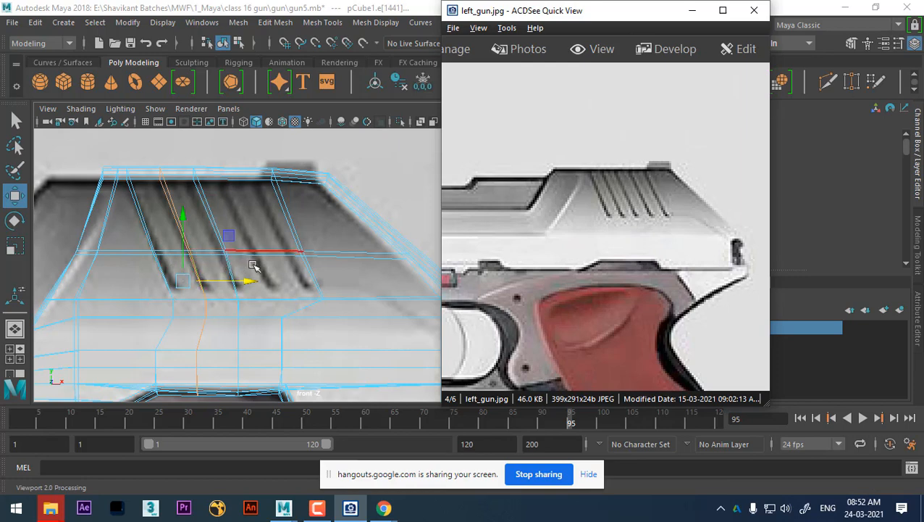
click(282, 245)
ctrl+right_drag(291, 203, 192, 252)
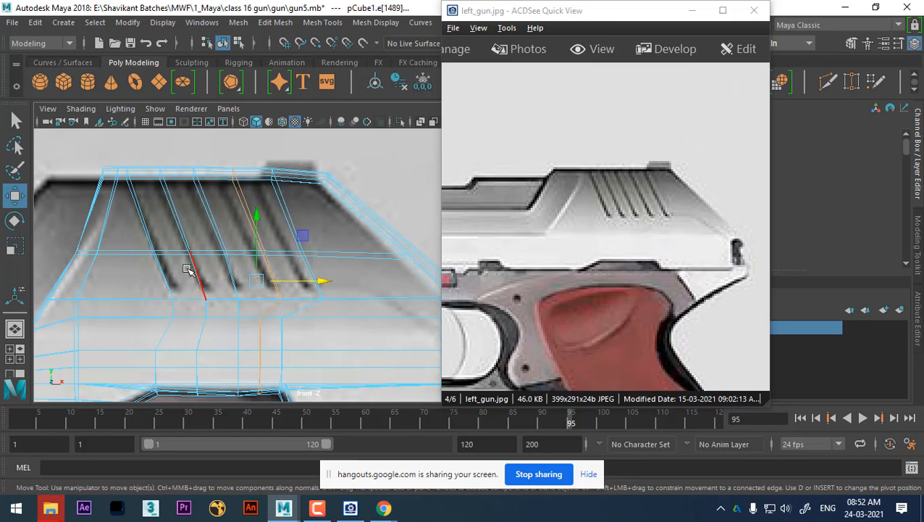
Slide the second and third serration edge loops forward with the Slide Edge tool and add another edge loop in the gap behind them
alt+middle_drag(187, 269, 207, 273)
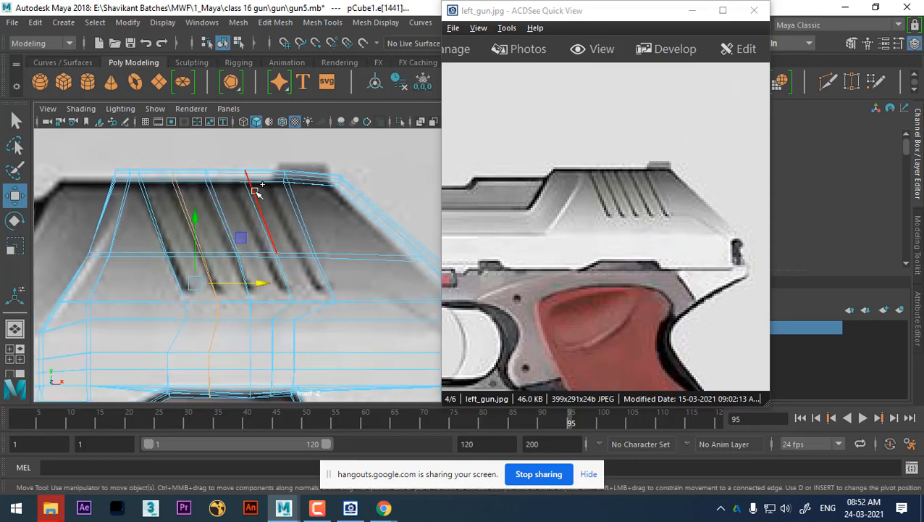
shift+right_drag(255, 190, 254, 293)
middle_drag(207, 240, 194, 246)
double_click(242, 267)
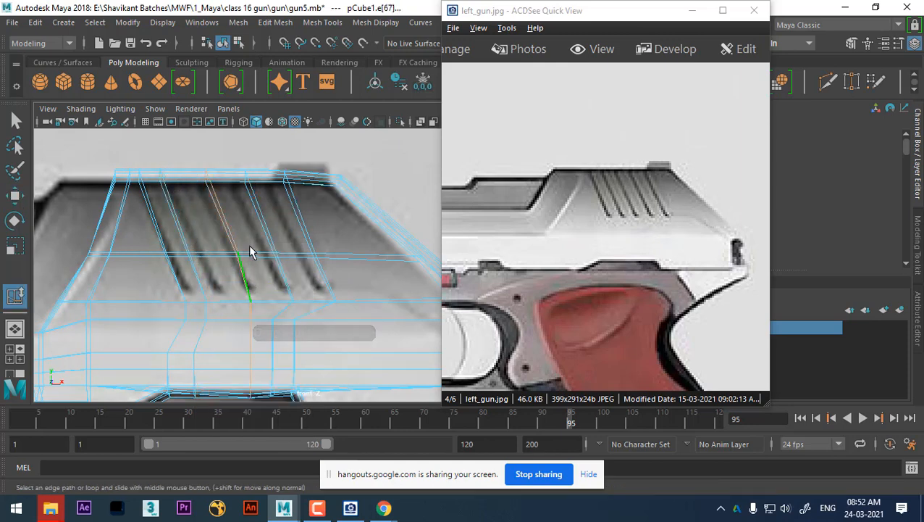
middle_drag(251, 240, 232, 245)
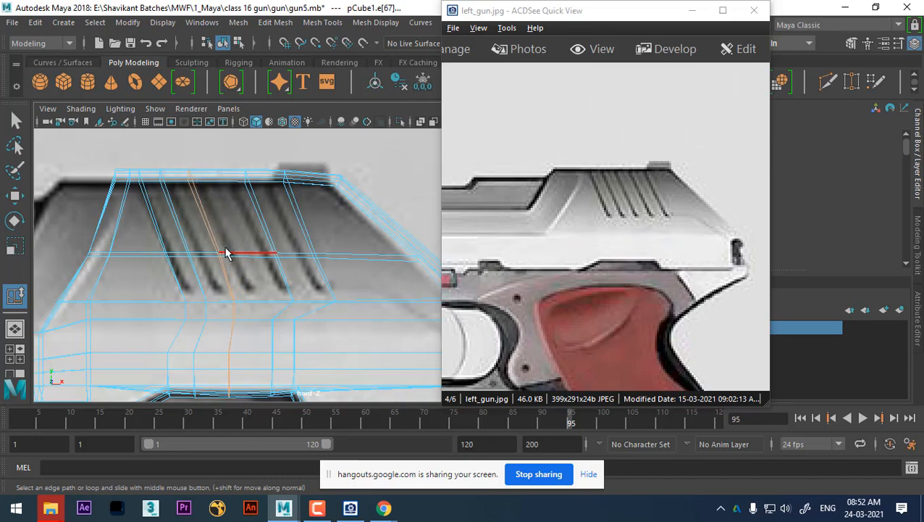
click(225, 254)
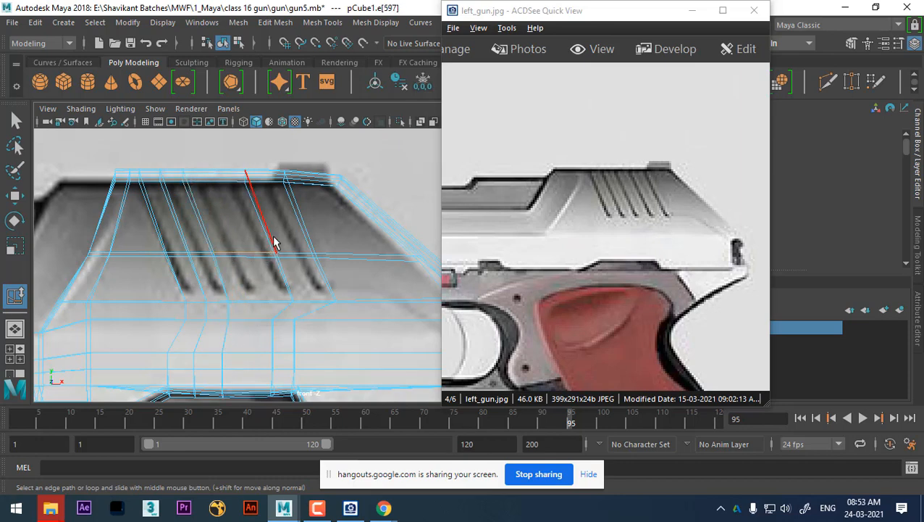
ctrl+right_drag(166, 313, 243, 315)
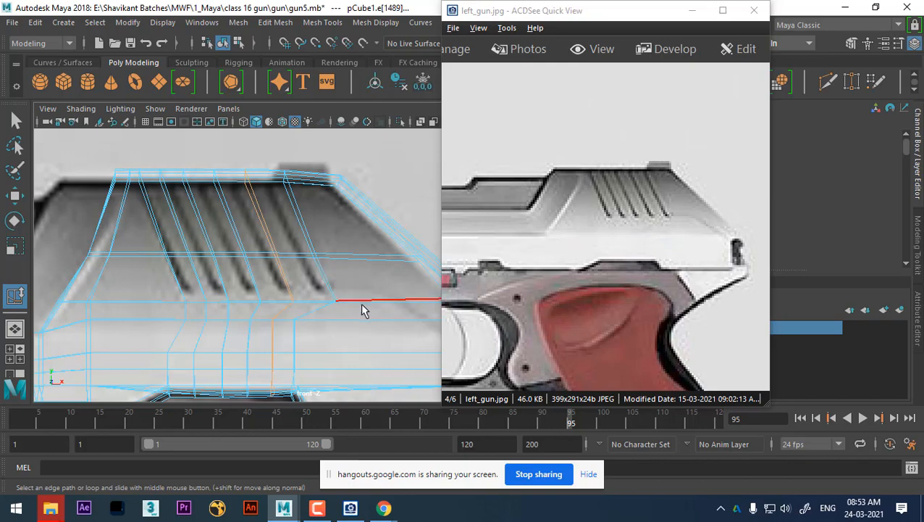
Examine the slanted serration edge loops on the shaded slide in the perspective and front views
alt+middle_drag(283, 309, 293, 313)
key(space)
drag(307, 303, 310, 211)
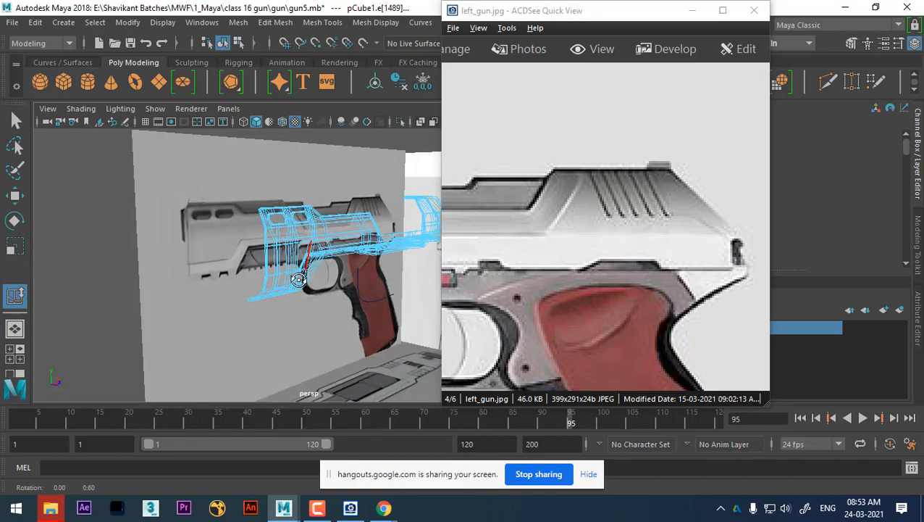
alt+drag(309, 246, 194, 297)
alt+right_drag(194, 297, 216, 289)
alt+drag(216, 289, 282, 316)
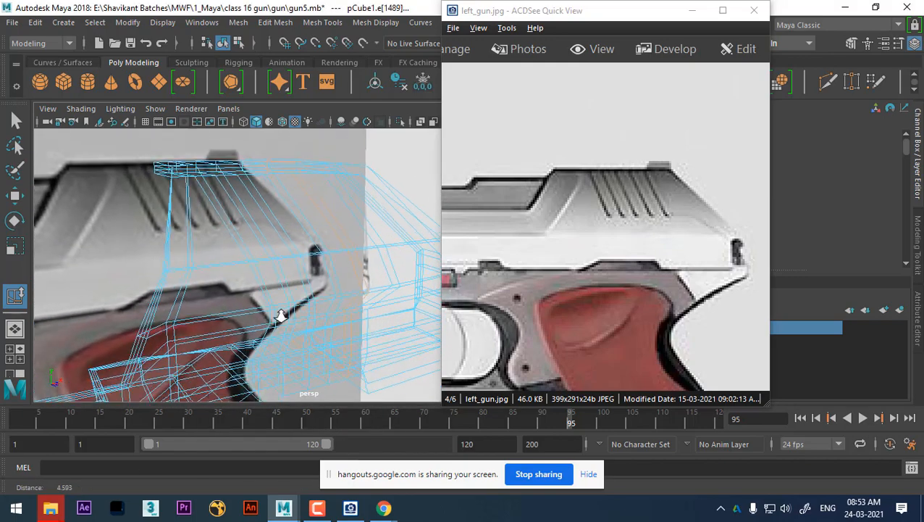
alt+middle_drag(283, 316, 265, 313)
key(5)
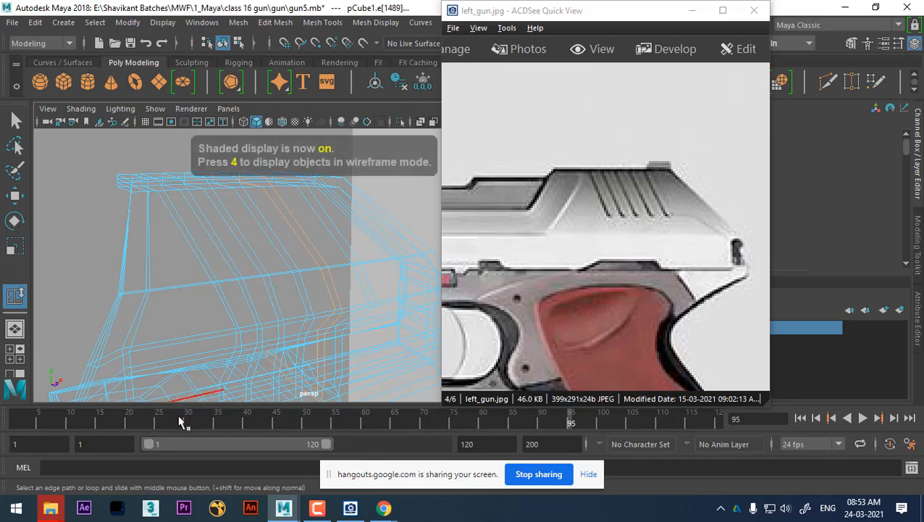
alt+drag(307, 305, 285, 293)
alt+right_drag(284, 293, 320, 333)
mouse_move(325, 336)
alt+mouse_down()
mouse_move(319, 350)
mouse_move(313, 305)
alt+mouse_up()
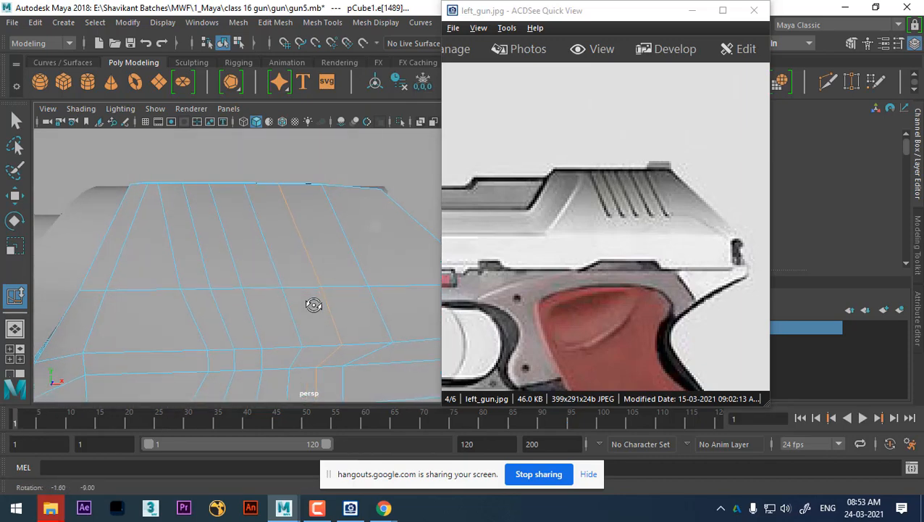
alt+drag(357, 275, 329, 322)
key(space)
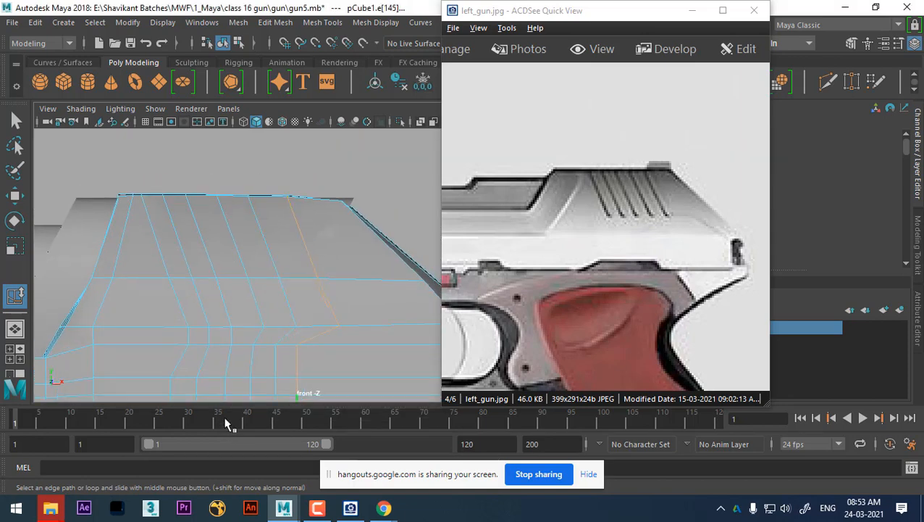
Make the model see-through at frame 71 and compare the serration loops with the textured reference in the front view
drag(226, 424, 430, 422)
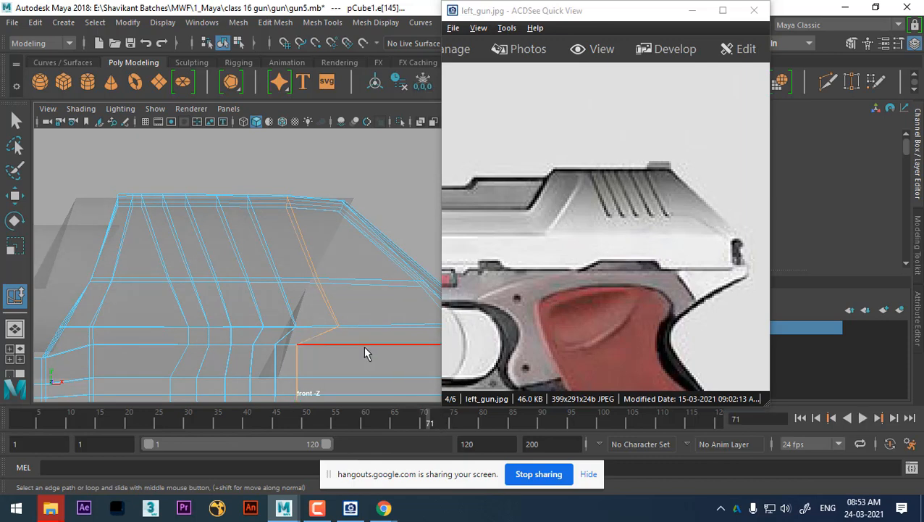
key(ctrl+shift+h)
click(162, 22)
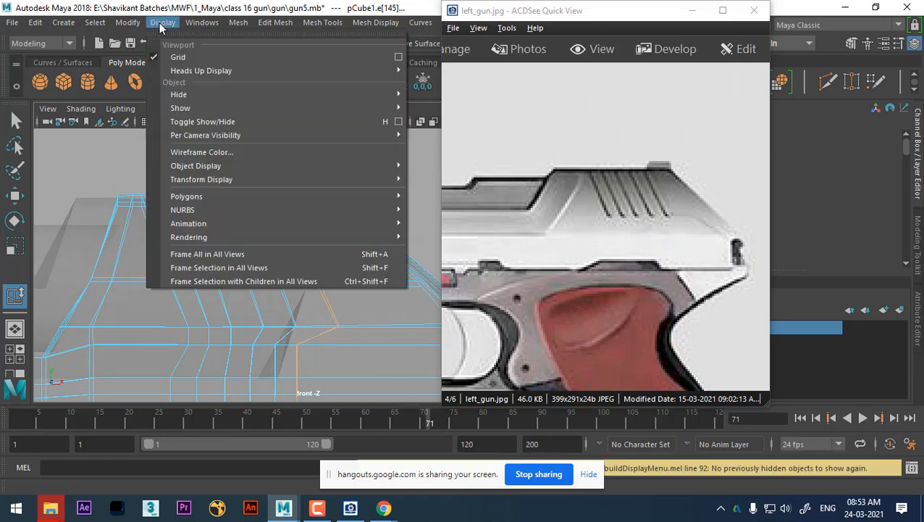
click(464, 173)
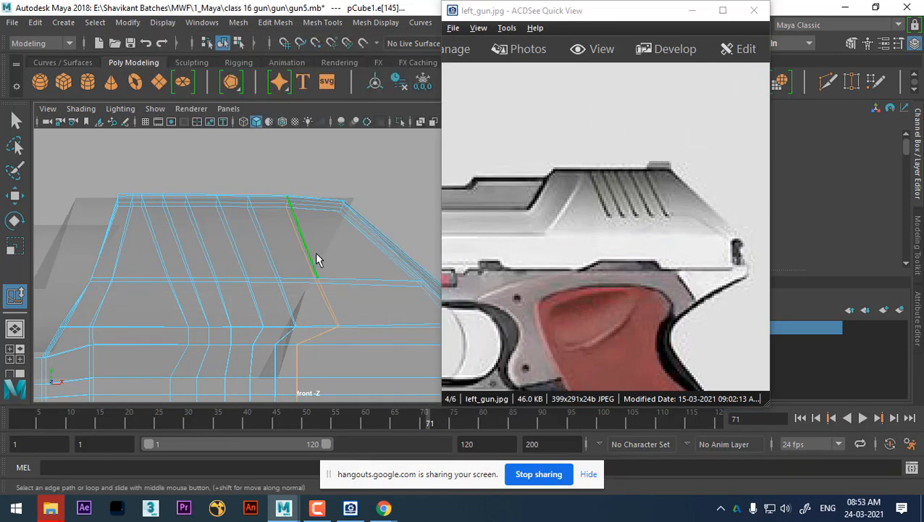
scroll(315, 259, down, 5)
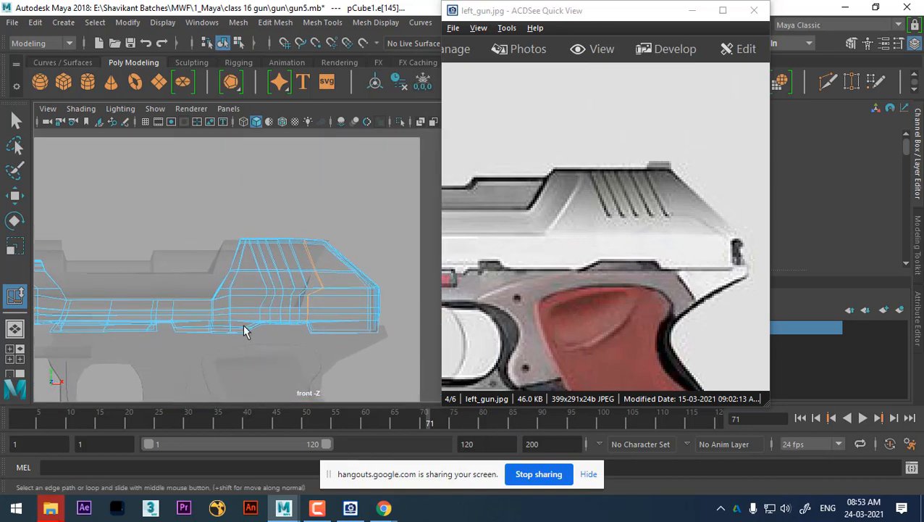
scroll(278, 293, up, 3)
key(6)
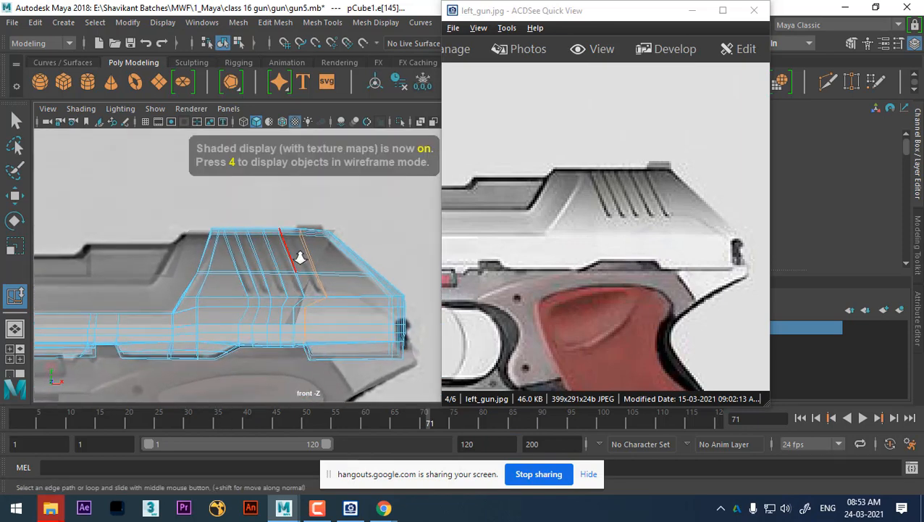
scroll(304, 261, up, 2)
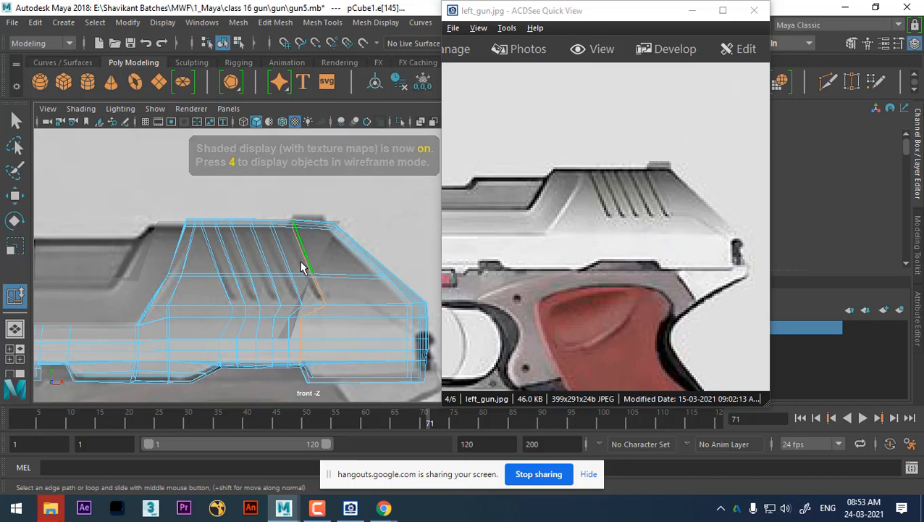
mouse_move(323, 292)
alt+mouse_down()
mouse_move(303, 252)
mouse_move(315, 259)
alt+mouse_up()
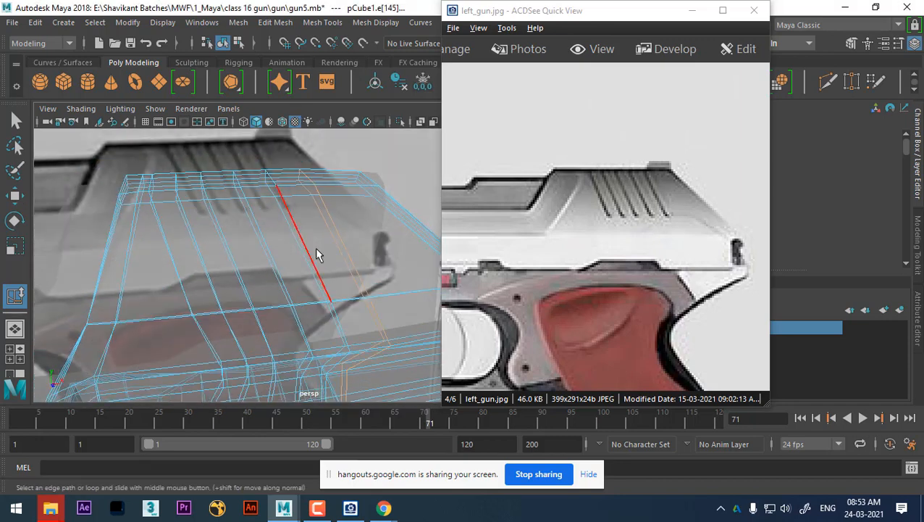
Restore the textured shaded display, return to frame 1 and switch the slide to face selection
key(6)
drag(164, 415, 1, 427)
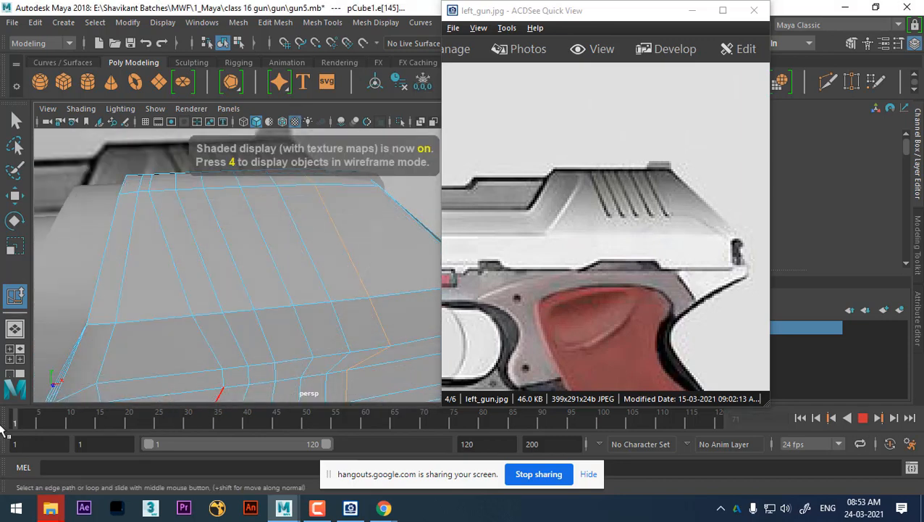
mouse_move(264, 259)
alt+mouse_down()
mouse_move(298, 270)
mouse_move(281, 263)
alt+mouse_up()
right_drag(275, 240, 275, 176)
alt+drag(270, 201, 213, 254)
click(184, 227)
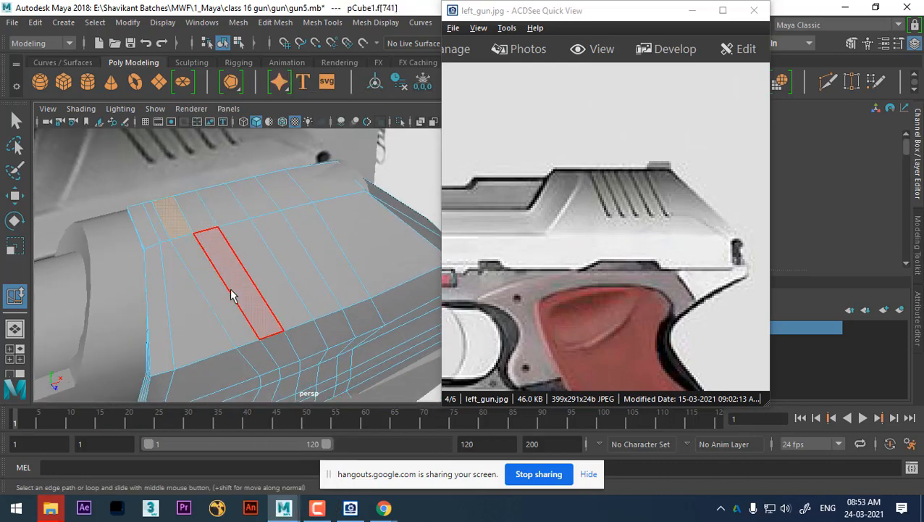
alt+drag(231, 293, 204, 278)
shift+click(221, 287)
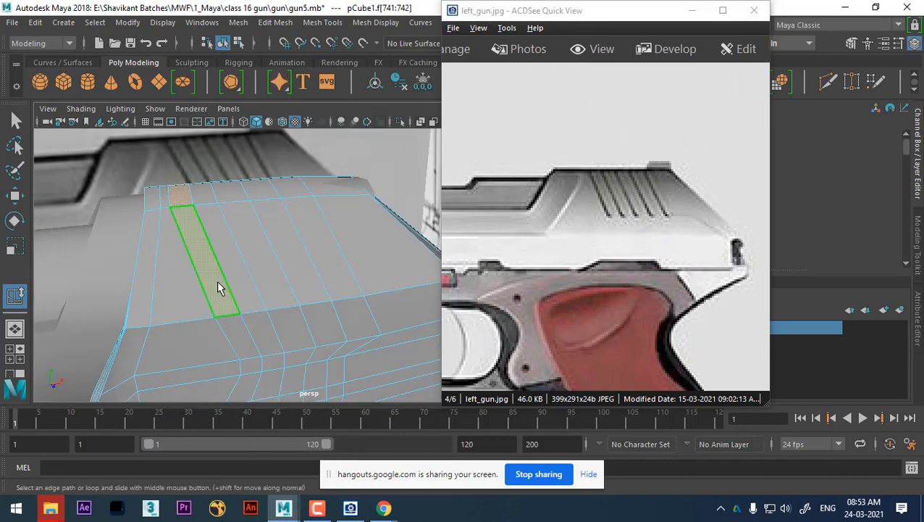
shift+click(241, 332)
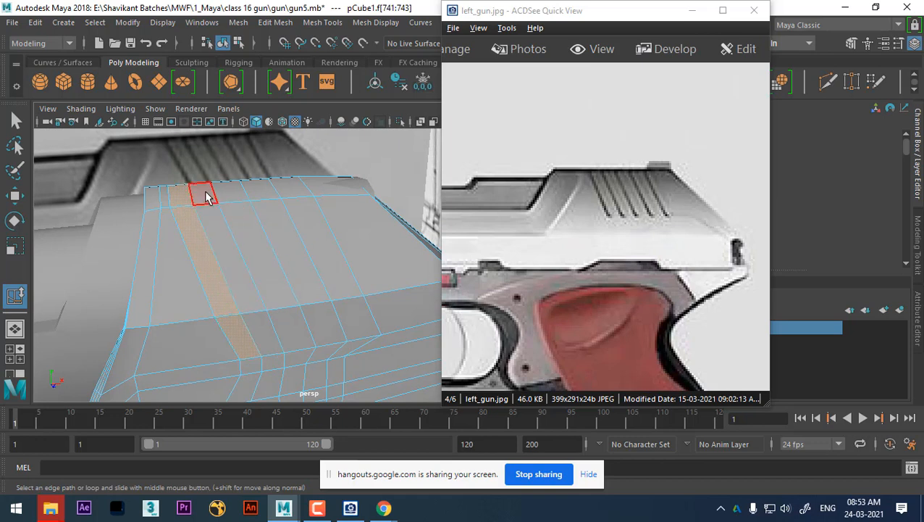
shift+click(206, 198)
shift+click(223, 235)
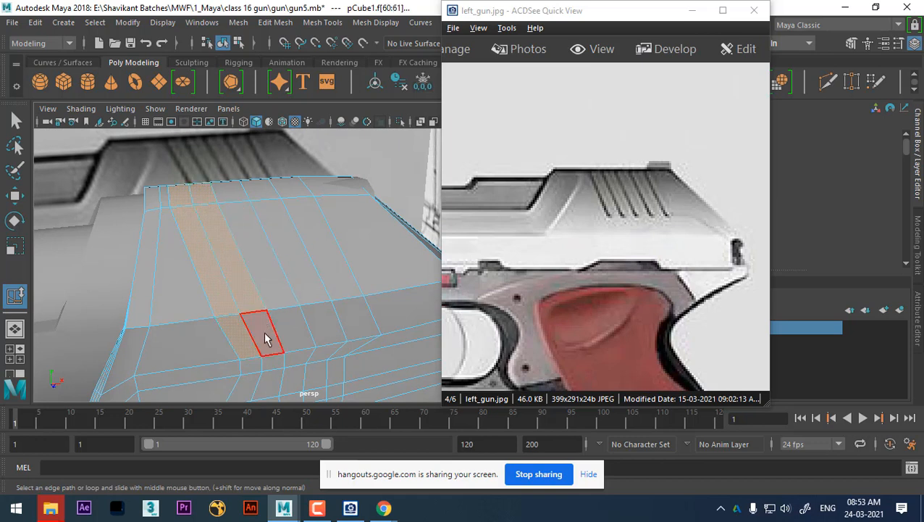
shift+click(265, 334)
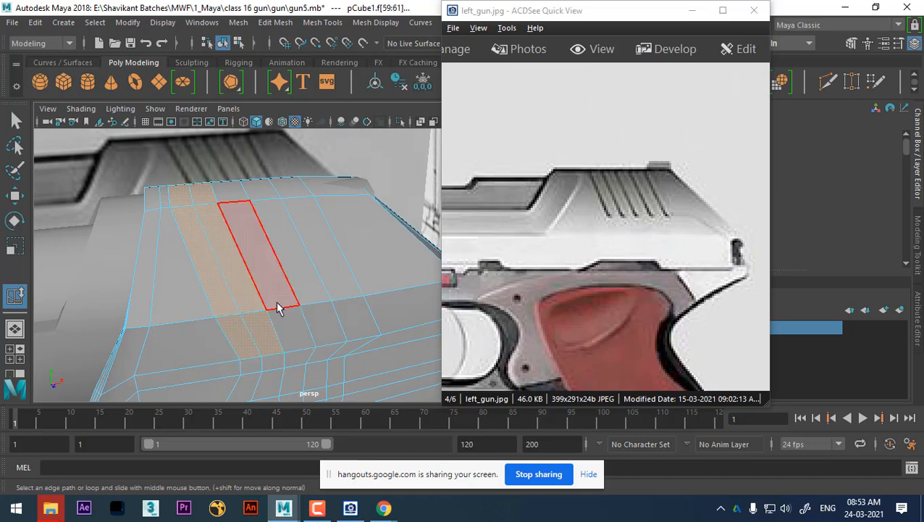
click(229, 194)
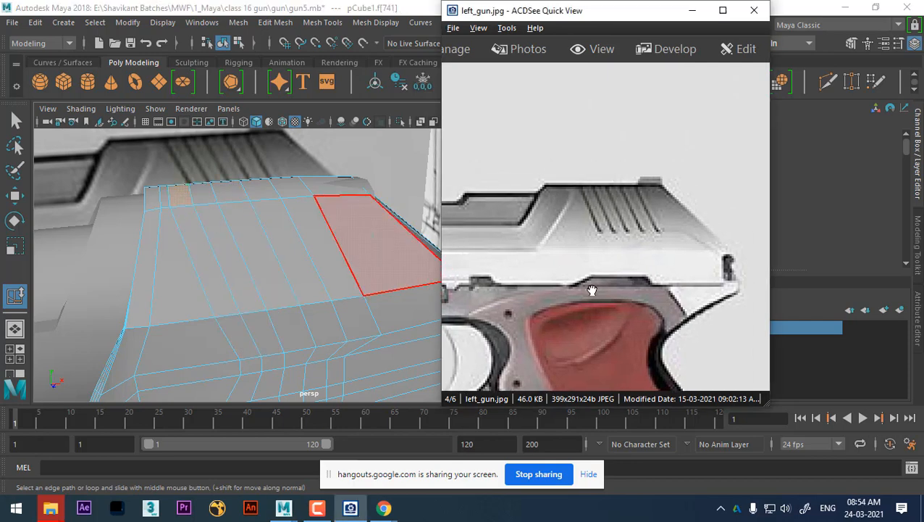
Bring up the top.jpg reference and insert a lengthwise edge loop through the slide's upper facet, crossing the serration columns
scroll(620, 269, down, 2)
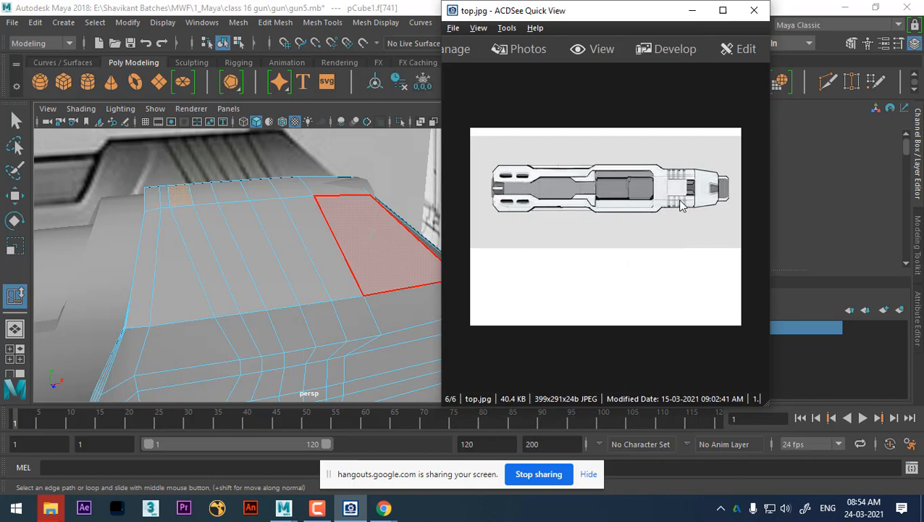
alt+drag(261, 270, 355, 275)
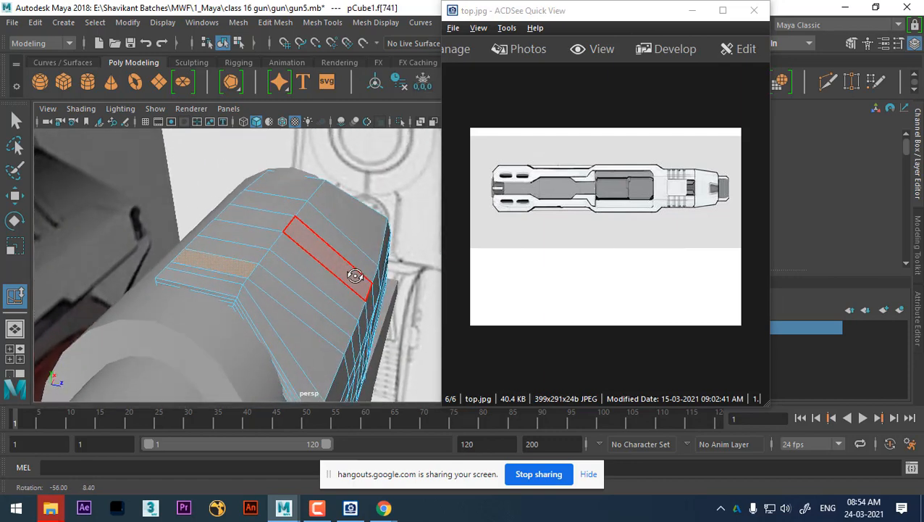
mouse_move(271, 294)
alt+mouse_down()
mouse_move(282, 286)
mouse_move(262, 293)
alt+mouse_up()
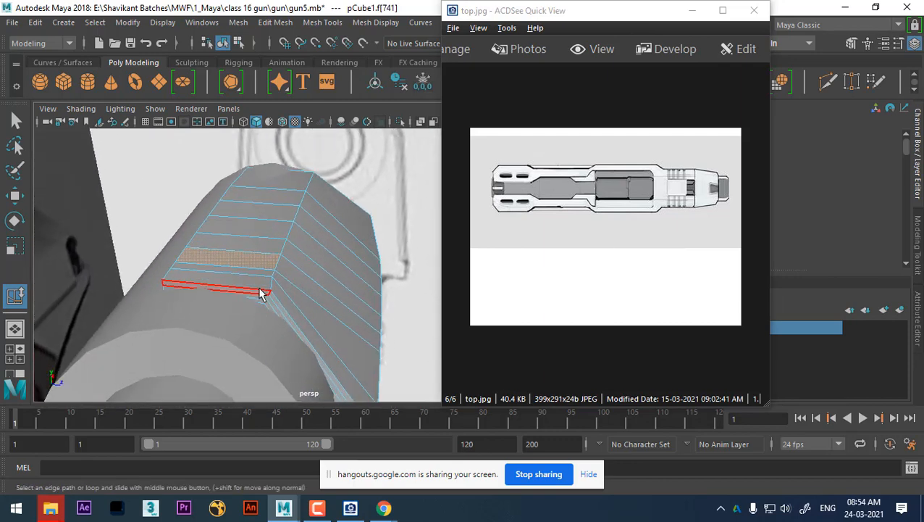
right_drag(262, 293, 261, 78)
shift+right_drag(173, 303, 258, 319)
alt+drag(347, 313, 200, 303)
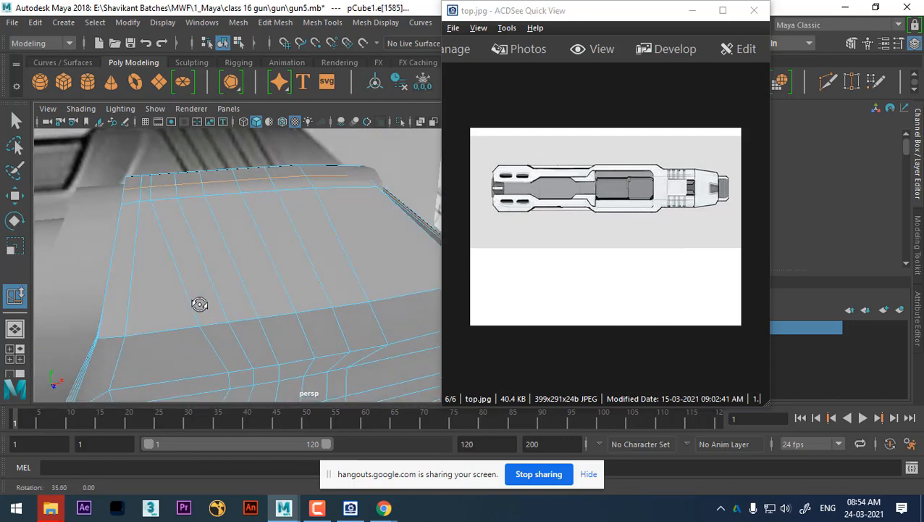
Extrude the first serration column's face strip, from the new lengthwise loop to the lower facet, with an offset of 0.02
right_drag(232, 118, 228, 154)
alt+drag(144, 239, 180, 260)
click(161, 226)
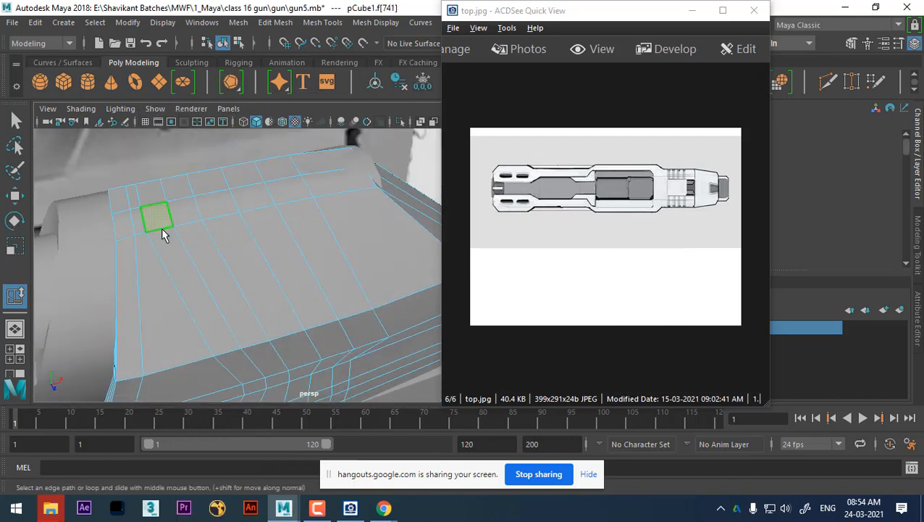
shift+click(177, 261)
alt+middle_drag(249, 372, 255, 307)
shift+click(252, 307)
alt+drag(264, 294, 299, 303)
shift+right_drag(315, 202, 319, 251)
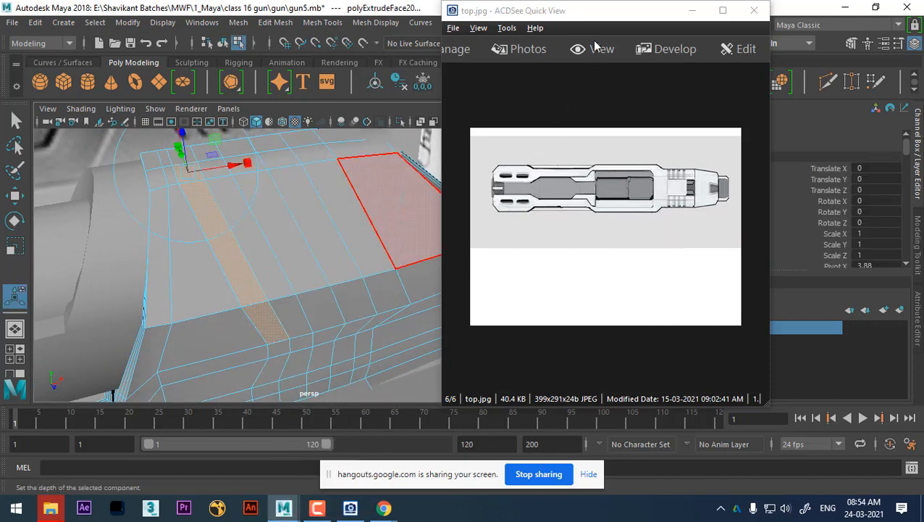
drag(594, 13, 808, 192)
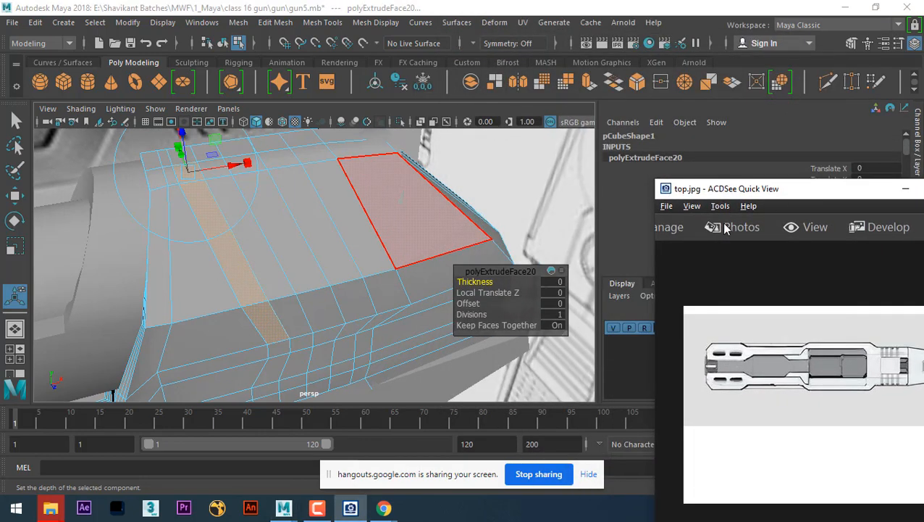
click(475, 303)
middle_drag(475, 304, 477, 302)
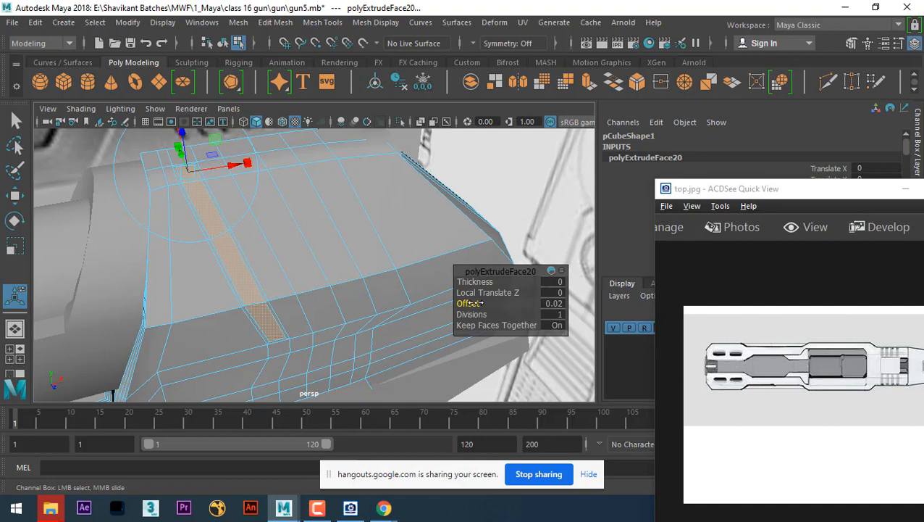
alt+drag(430, 369, 236, 206)
key(w)
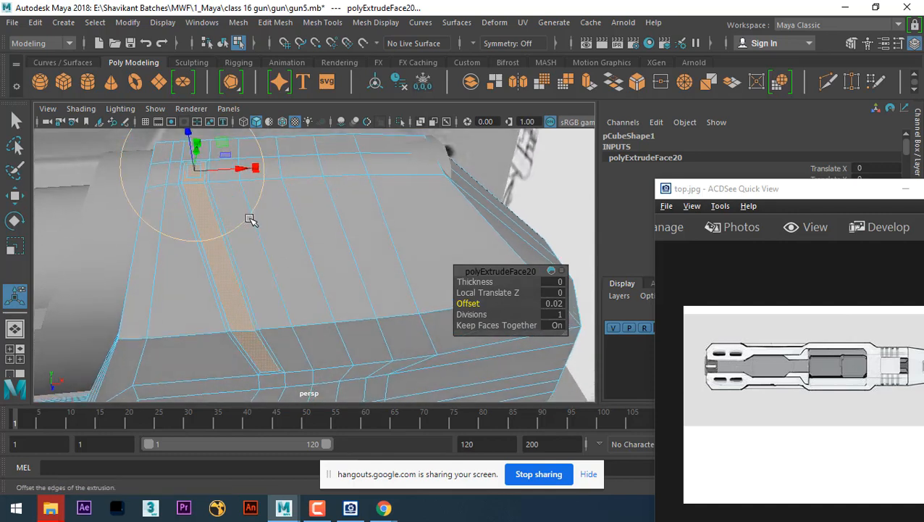
Select the second serration column's three faces and extrude them with an offset of 0.02
click(225, 188)
click(225, 170)
shift+click(252, 248)
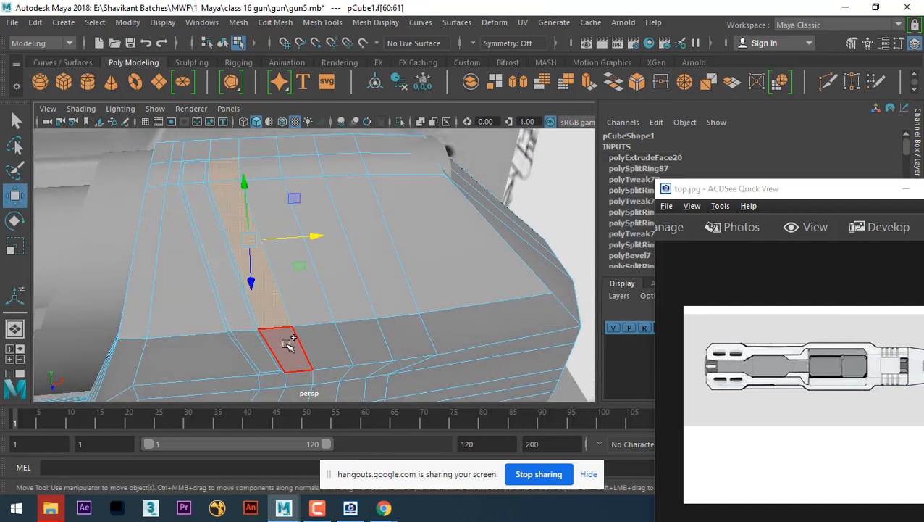
shift+click(289, 344)
shift+right_drag(355, 207, 351, 294)
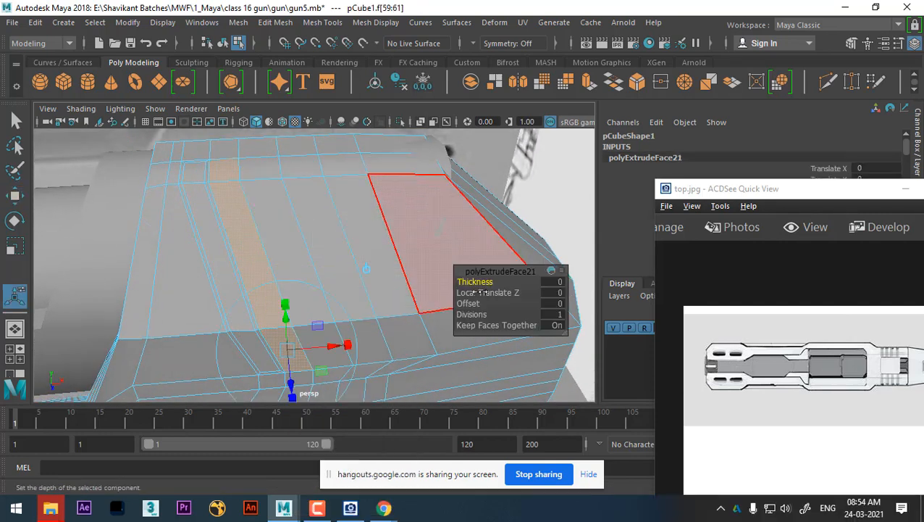
click(552, 303)
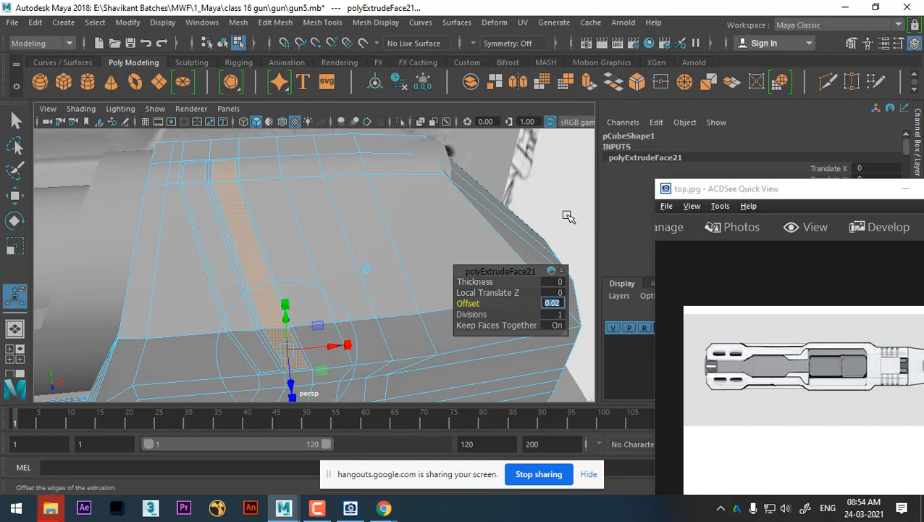
key(Return)
Select the third serration column's face strip and extrude it with an inward offset
alt+drag(341, 244, 277, 169)
click(277, 212)
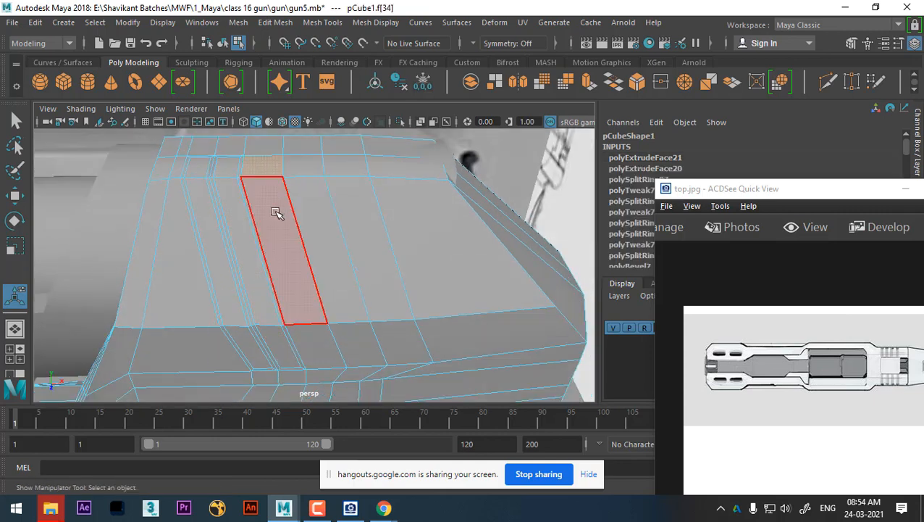
shift+click(321, 340)
shift+right_drag(396, 221, 346, 237)
click(557, 303)
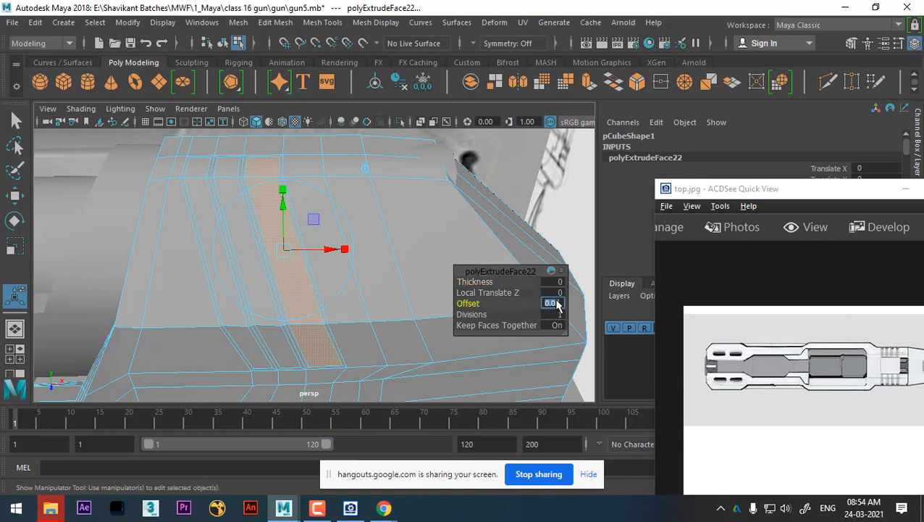
Select the fourth serration column's three faces and extrude them with an inward offset
click(308, 166)
click(346, 272)
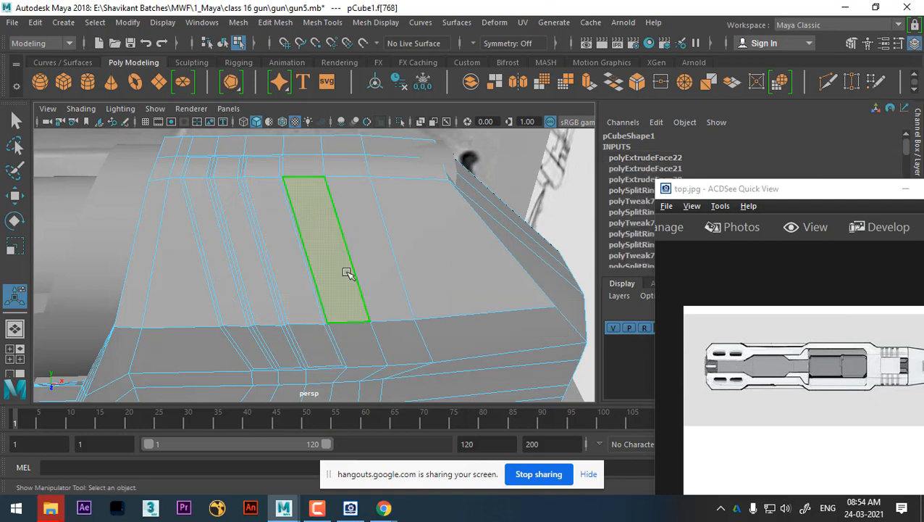
shift+click(310, 168)
shift+click(348, 339)
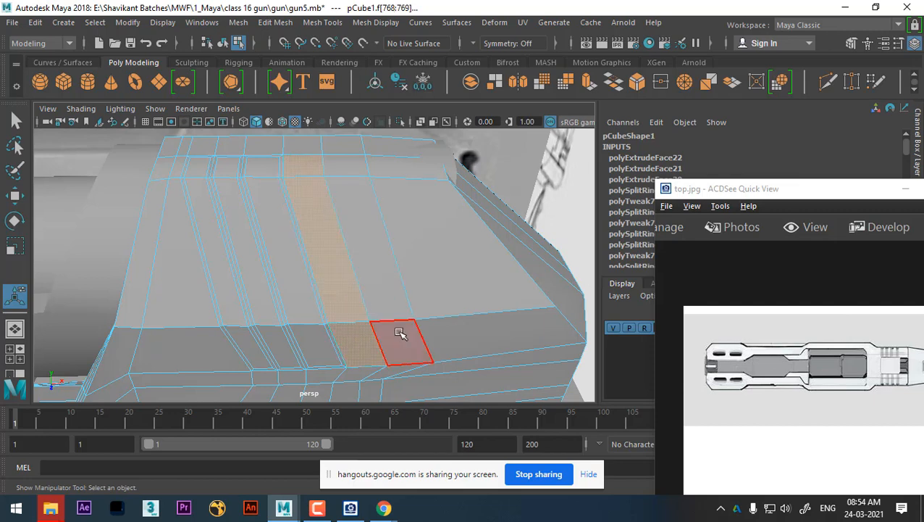
alt+drag(399, 333, 440, 208)
shift+right_drag(440, 208, 406, 242)
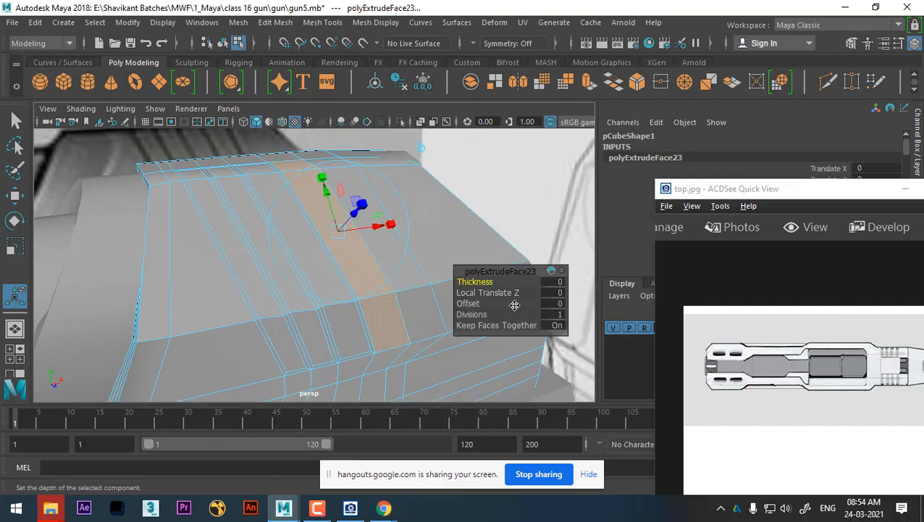
click(557, 303)
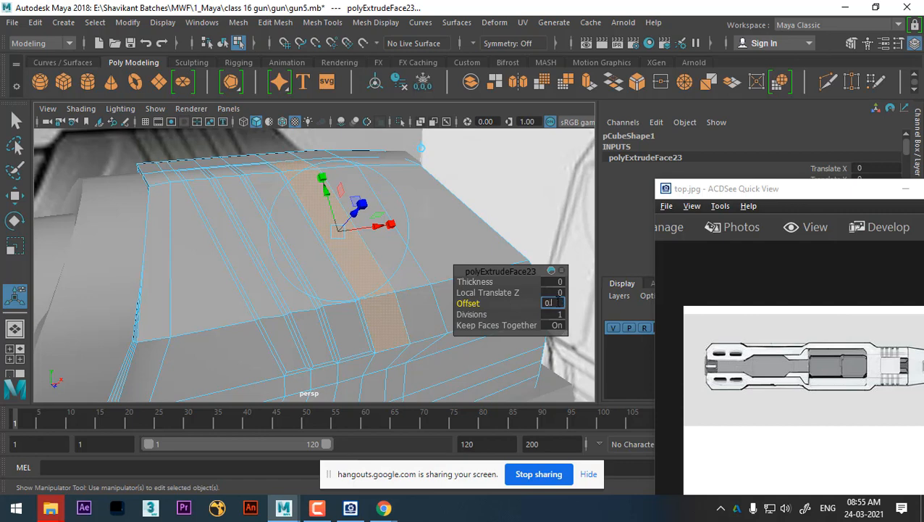
Select the fifth serration column's three faces and extrude them with an offset of 0.02
alt+drag(406, 267, 346, 278)
click(355, 174)
shift+click(361, 227)
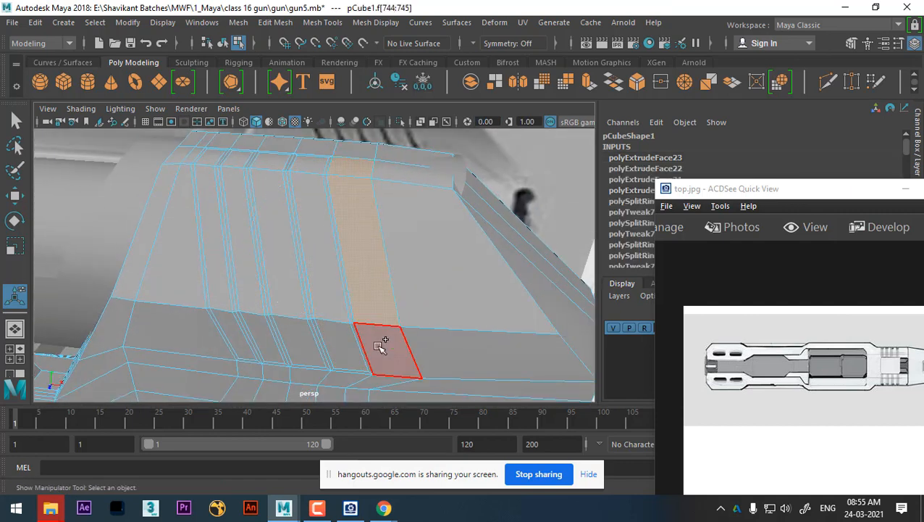
shift+click(378, 346)
shift+right_drag(428, 201, 425, 247)
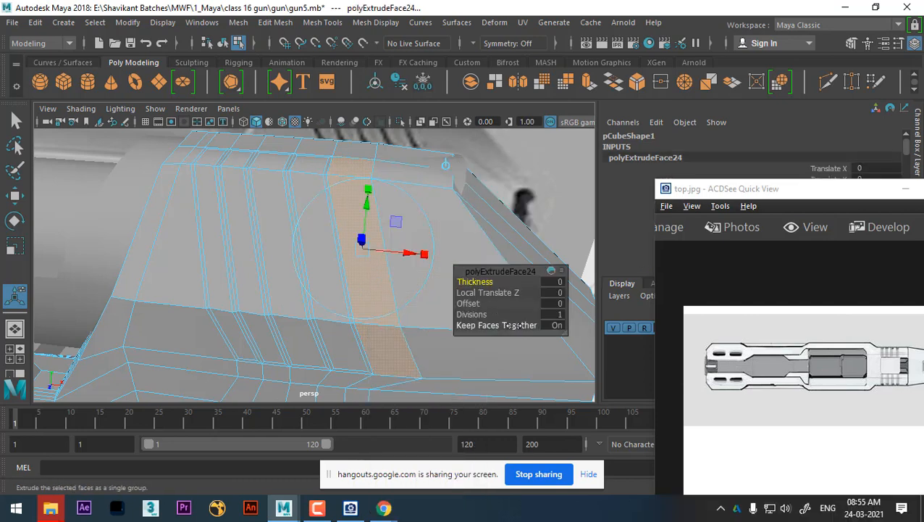
click(556, 302)
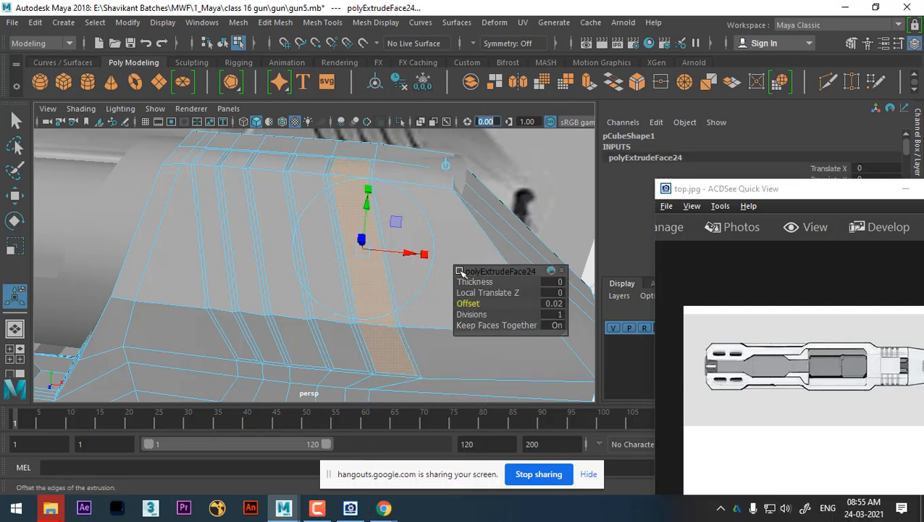
Add the inset inner faces of the other serration columns to the selected rear strip
alt+drag(460, 271, 399, 240)
alt+right_drag(398, 241, 387, 240)
alt+middle_drag(388, 239, 406, 262)
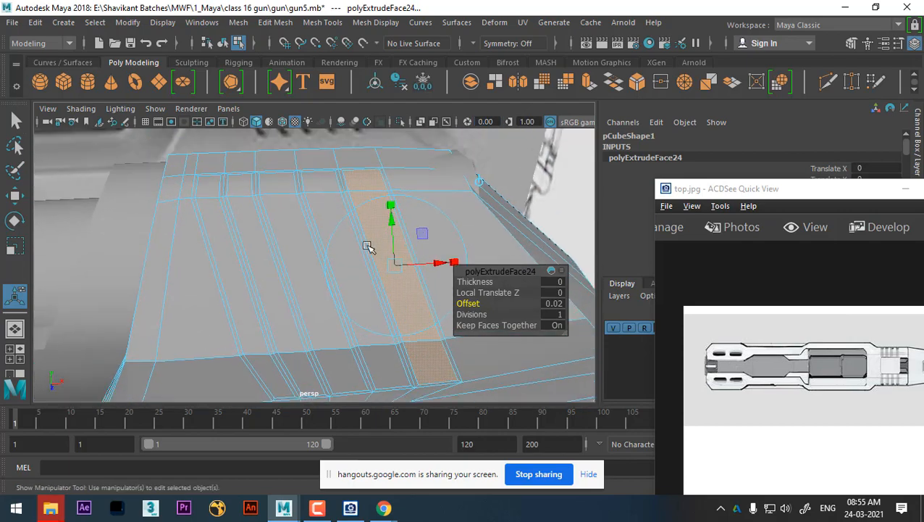
alt+drag(368, 246, 309, 250)
shift+click(326, 194)
shift+click(335, 249)
shift+click(359, 349)
shift+click(330, 299)
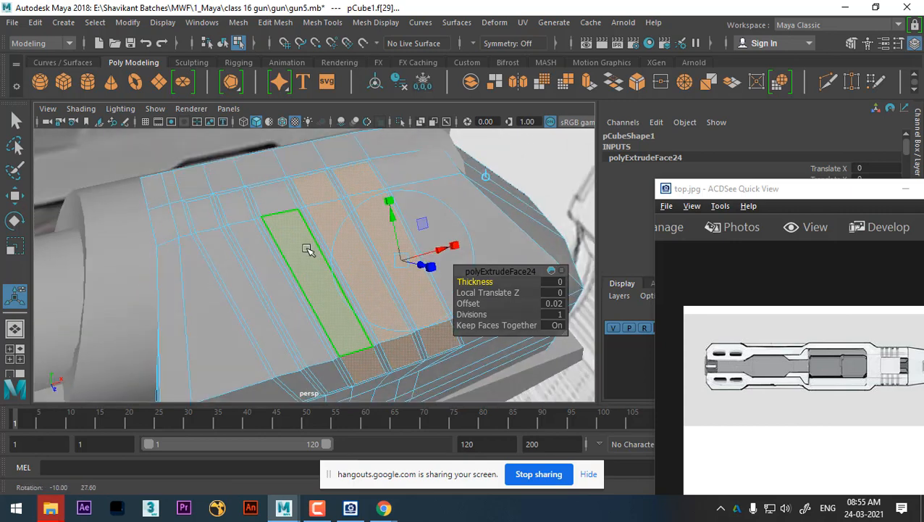
shift+click(282, 204)
shift+click(238, 211)
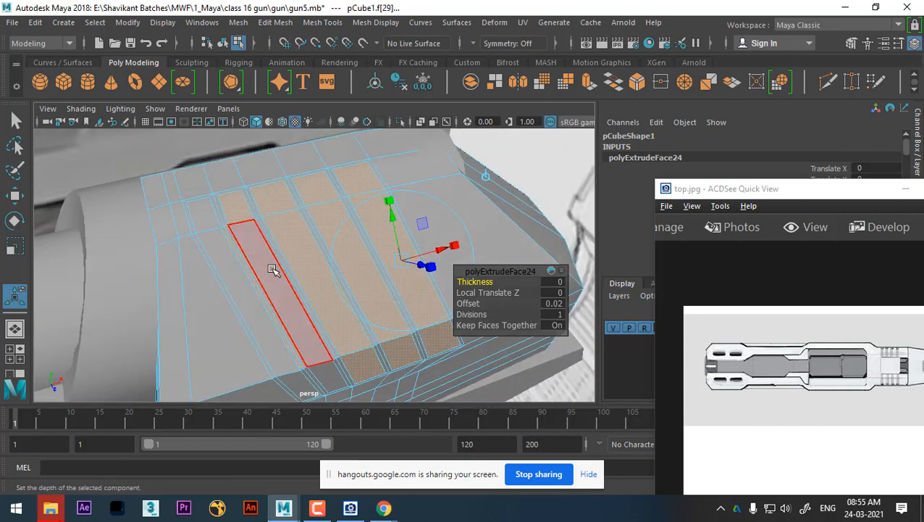
alt+drag(277, 282, 324, 297)
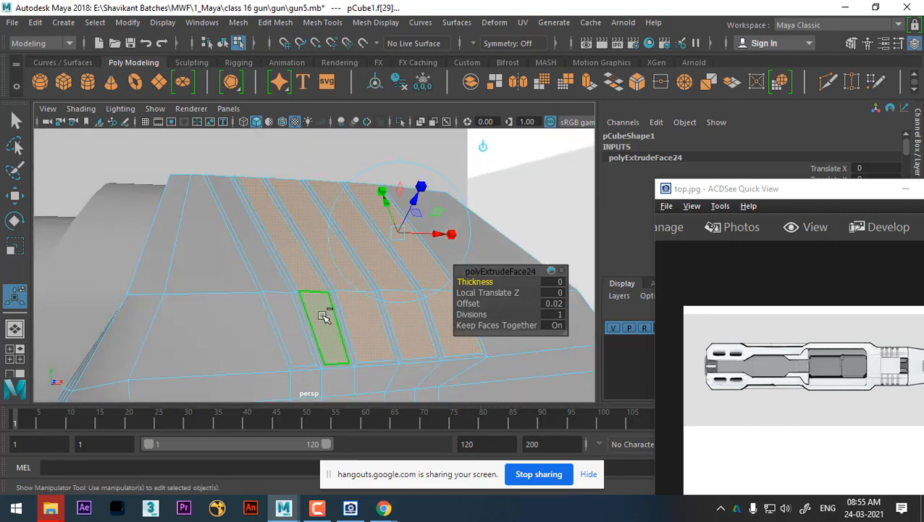
alt+drag(268, 233, 404, 302)
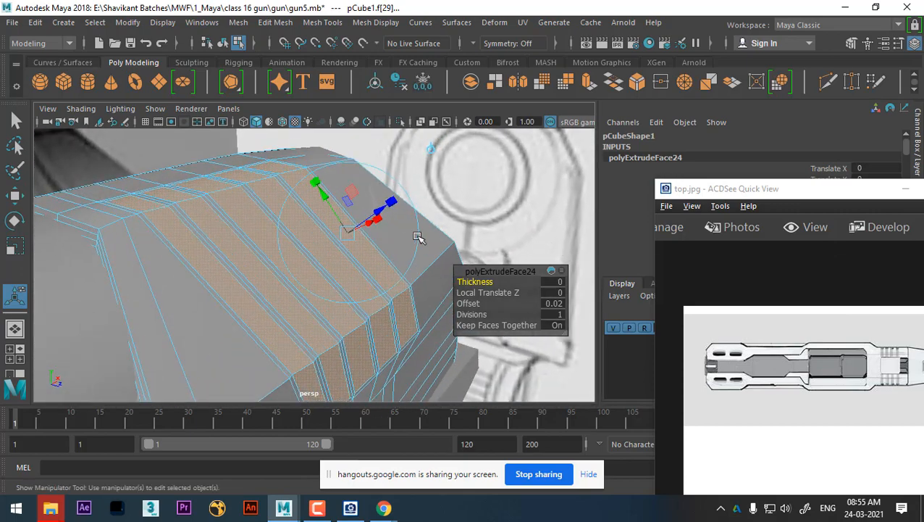
Try to push the selected serration strips slightly inward along the extrusion's depth axis
alt+drag(420, 235, 410, 248)
alt+right_drag(409, 248, 403, 223)
drag(391, 196, 387, 198)
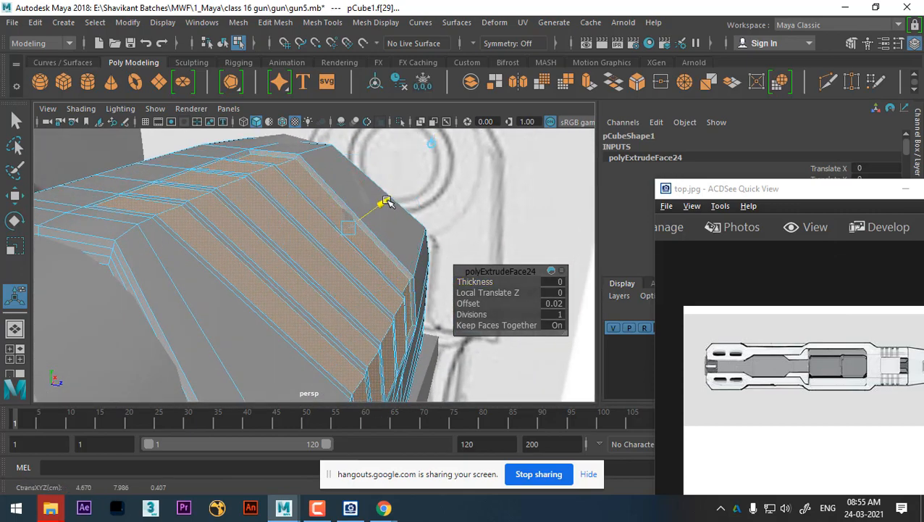
key(ctrl+z)
Extrude the selected serration strips inward with a Local Translate Z of -0.02 and 3 divisions
alt+drag(433, 221, 414, 213)
shift+right_drag(469, 162, 474, 195)
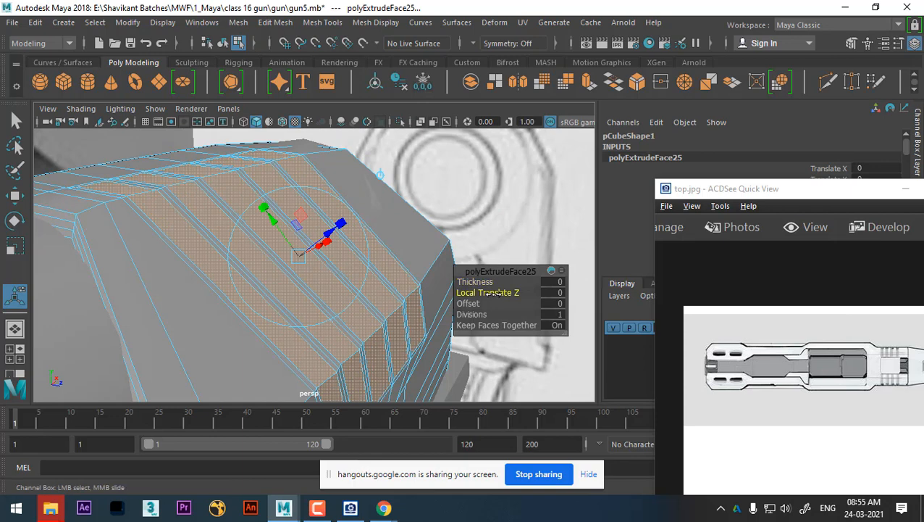
drag(494, 294, 376, 317)
drag(472, 315, 481, 315)
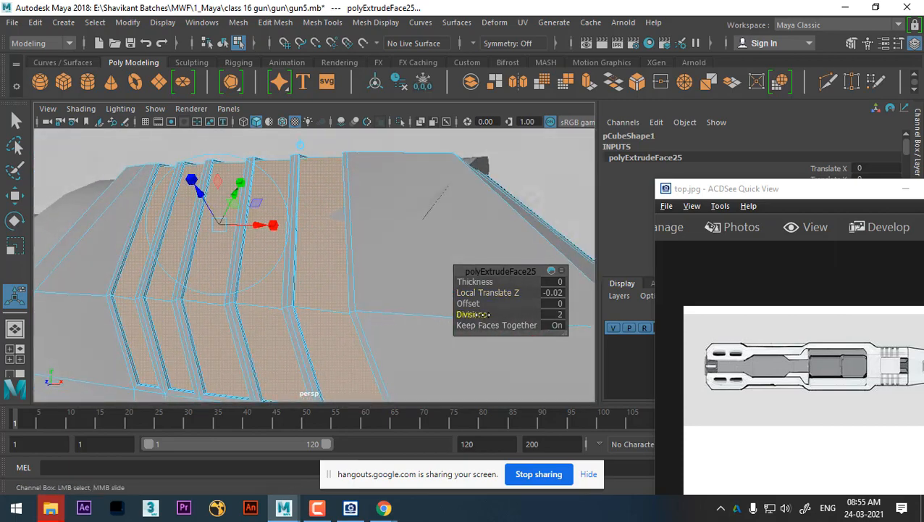
alt+drag(268, 298, 213, 269)
alt+right_drag(213, 270, 322, 292)
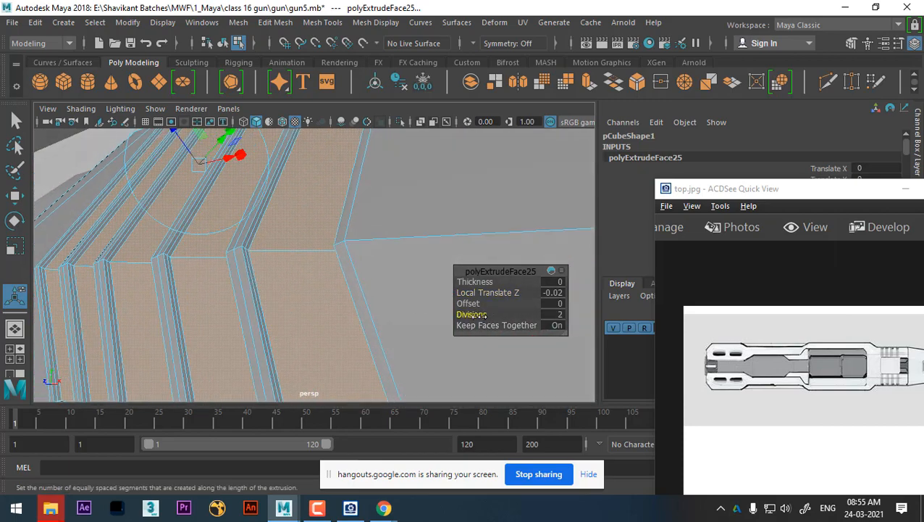
drag(482, 316, 487, 314)
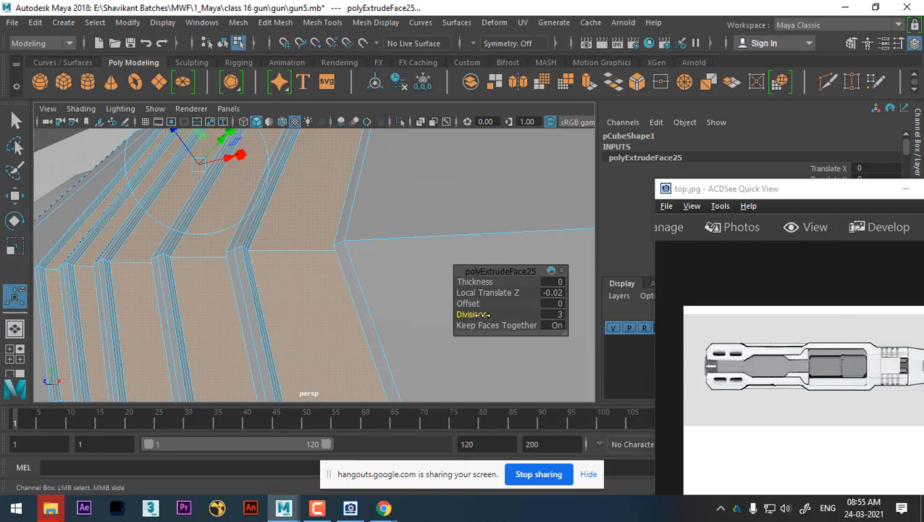
Examine the recessed serration strips up close and in smooth preview as a whole object
alt+right_drag(391, 297, 265, 256)
alt+drag(264, 256, 307, 250)
alt+right_drag(308, 250, 362, 301)
alt+drag(363, 301, 284, 309)
key(1)
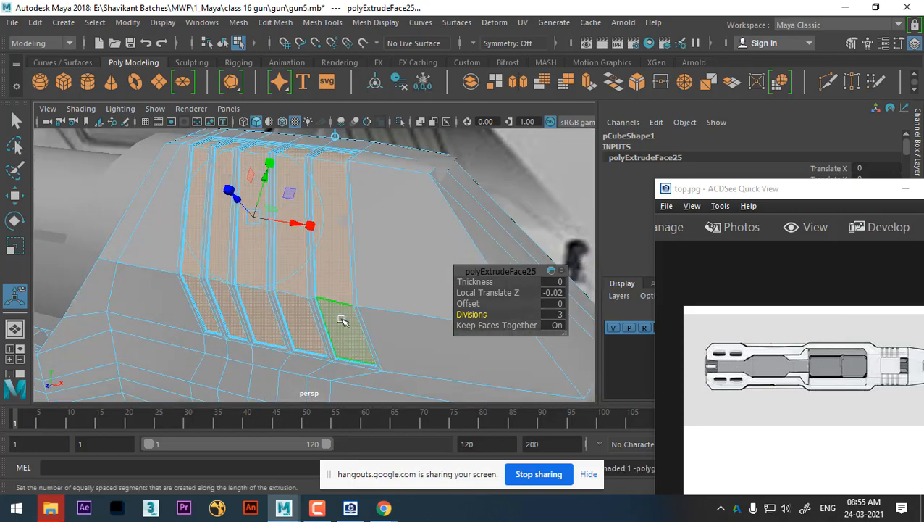
alt+right_drag(343, 321, 287, 289)
alt+drag(287, 290, 350, 326)
alt+right_drag(349, 326, 378, 336)
right_drag(382, 250, 402, 223)
alt+drag(366, 297, 377, 315)
key(3)
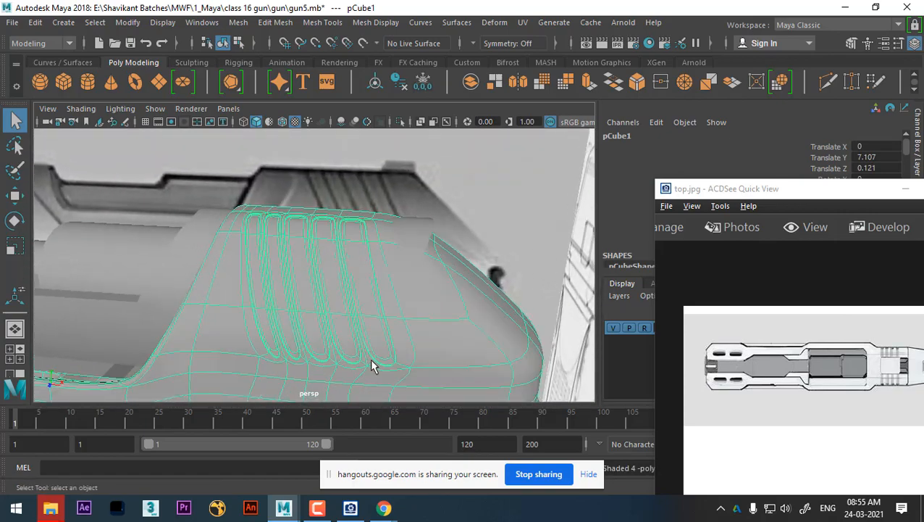
Turn off the smooth preview and insert an edge loop along the slide through the lower faces of the serration strips
key(1)
alt+drag(409, 355, 409, 292)
right_drag(460, 232, 449, 37)
click(438, 242)
ctrl+right_drag(472, 206, 369, 249)
ctrl+right_drag(428, 214, 324, 292)
alt+drag(479, 265, 380, 218)
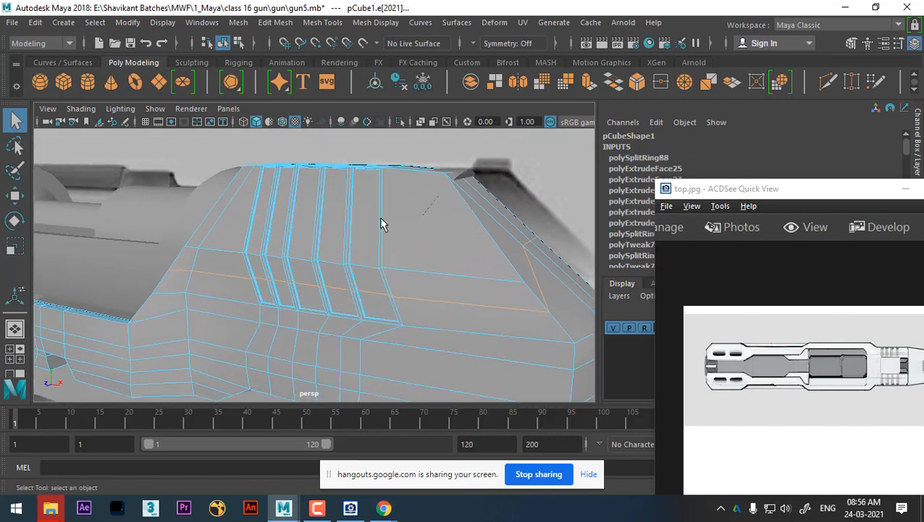
Insert evenly spaced lengthwise edge loops across the upper part of the serration strips and check the slide in smooth preview
ctrl+right_drag(382, 215, 393, 254)
click(377, 194)
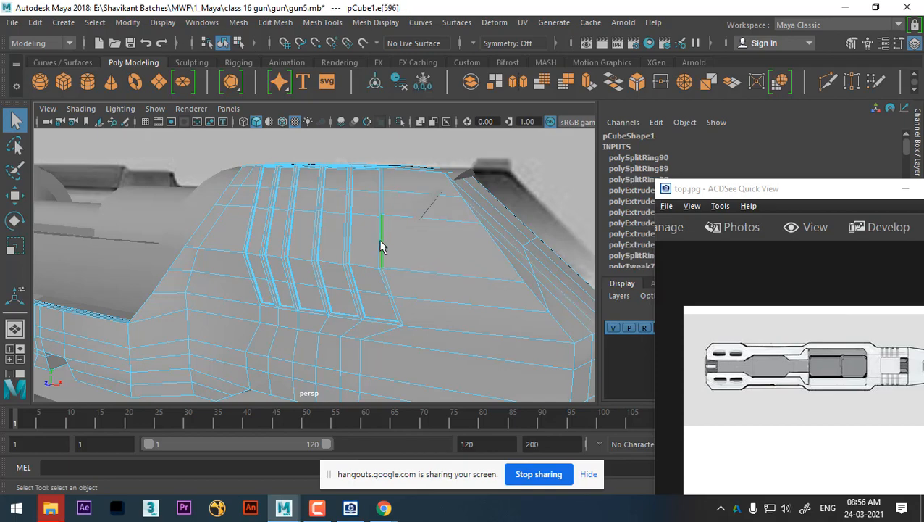
key(g)
alt+drag(402, 319, 433, 242)
shift+right_drag(476, 244, 579, 310)
alt+drag(424, 294, 429, 238)
right_drag(427, 116, 496, 99)
alt+drag(481, 283, 500, 318)
click(507, 319)
mouse_move(469, 354)
alt+mouse_down()
mouse_move(379, 354)
mouse_move(427, 363)
mouse_move(481, 326)
mouse_move(479, 347)
alt+mouse_up()
click(464, 327)
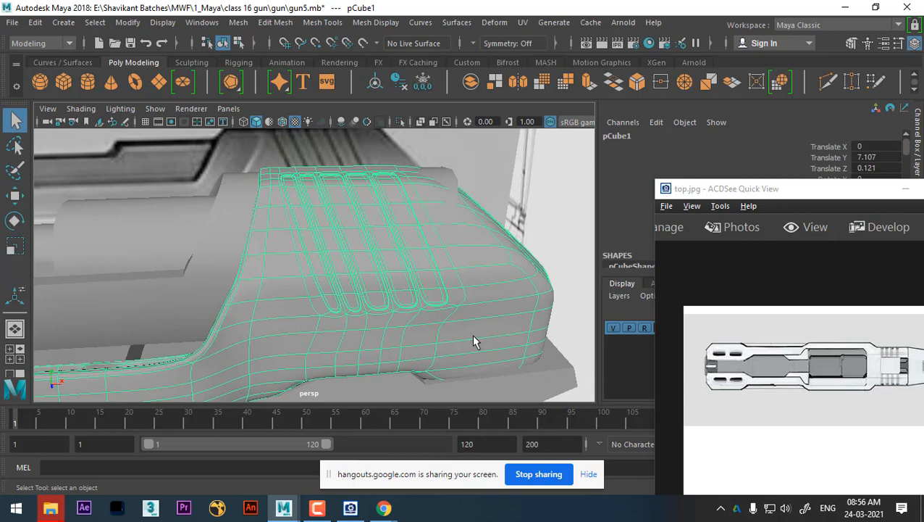
Switch to the front view in unsmoothed display and hide everything except the slide
mouse_move(475, 339)
alt+mouse_down()
mouse_move(493, 349)
mouse_move(462, 314)
mouse_move(516, 312)
mouse_move(470, 341)
alt+mouse_up()
key(space)
key(space)
scroll(470, 340, up, 5)
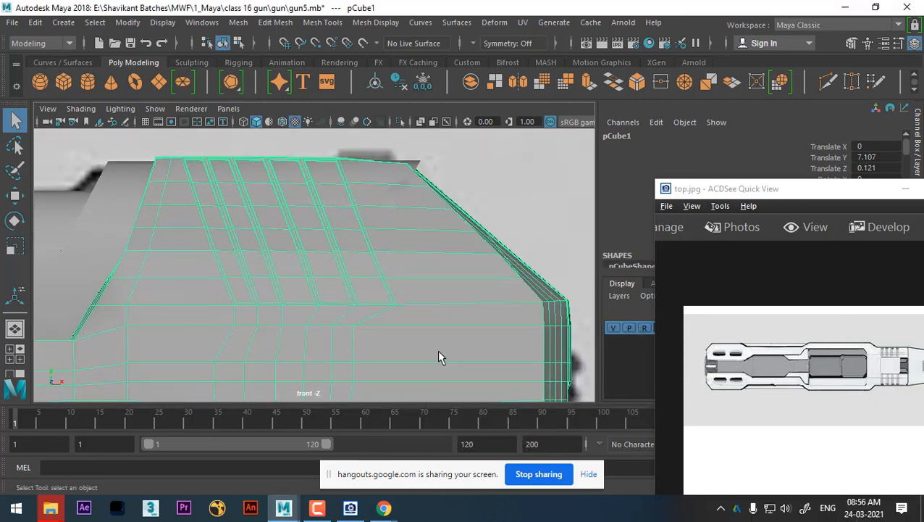
scroll(325, 227, up, 2)
alt+middle_drag(384, 240, 383, 266)
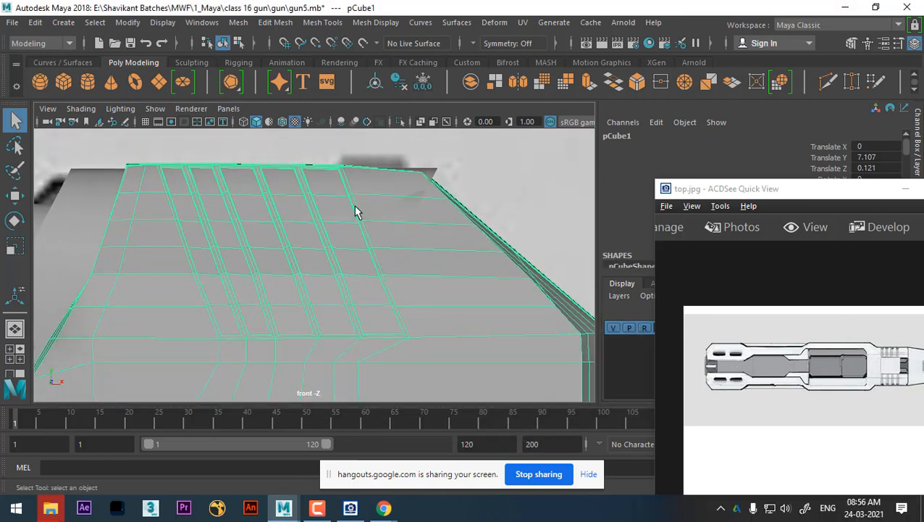
scroll(355, 207, up, 2)
right_drag(398, 181, 310, 116)
alt+middle_drag(345, 200, 354, 253)
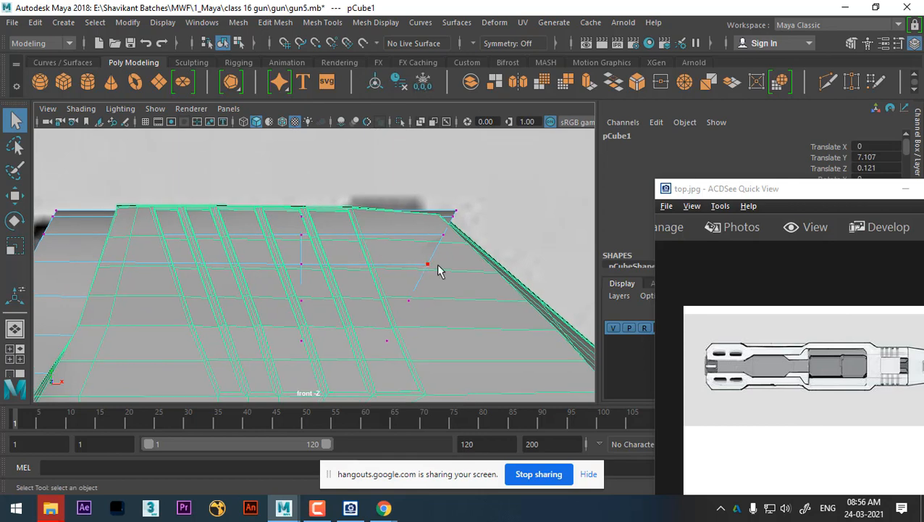
right_drag(450, 265, 525, 99)
click(465, 312)
alt+right_drag(507, 295, 375, 321)
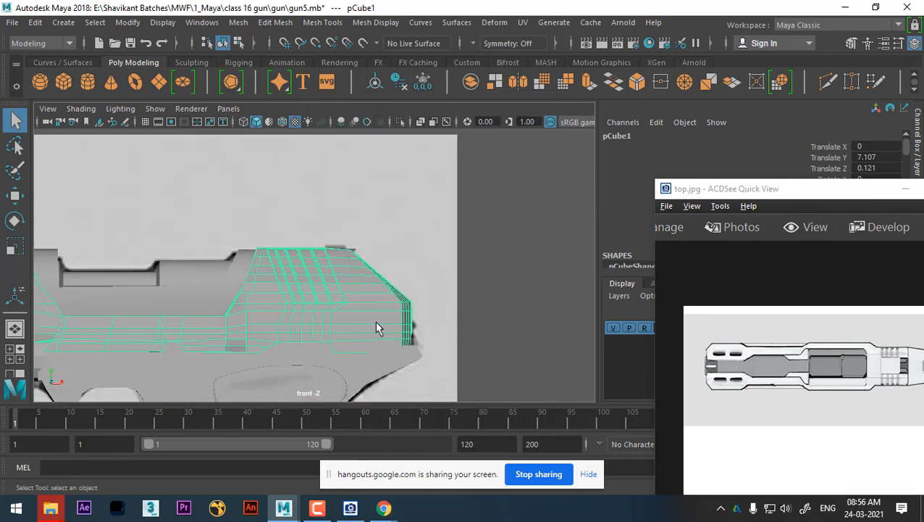
alt+middle_drag(375, 321, 375, 287)
alt+right_drag(379, 362, 417, 396)
key(alt+h)
Select all vertices of the fourth dividing column between the serrations and move them forward, closer to the third column
scroll(340, 277, up, 4)
alt+middle_drag(340, 279, 355, 313)
alt+right_drag(355, 313, 381, 364)
alt+middle_drag(320, 241, 332, 279)
alt+right_drag(333, 279, 381, 277)
right_drag(394, 215, 290, 125)
scroll(313, 212, up, 1)
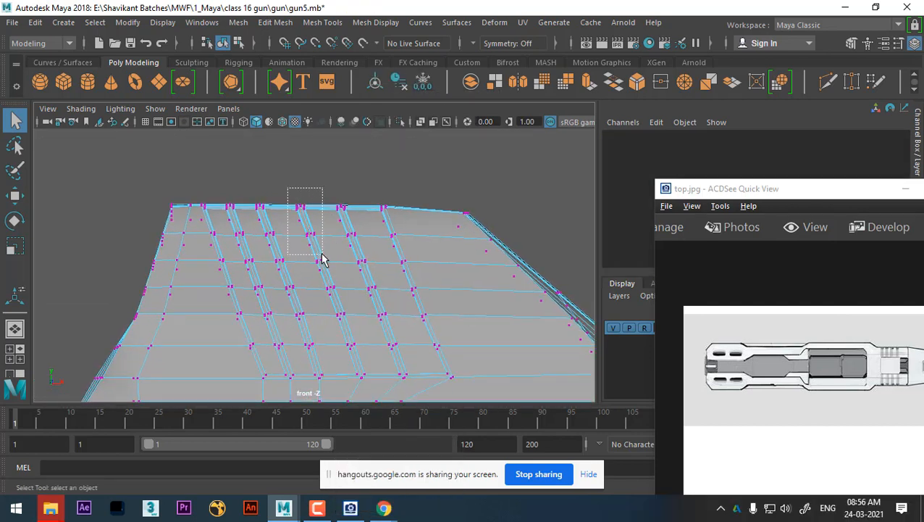
drag(322, 255, 322, 255)
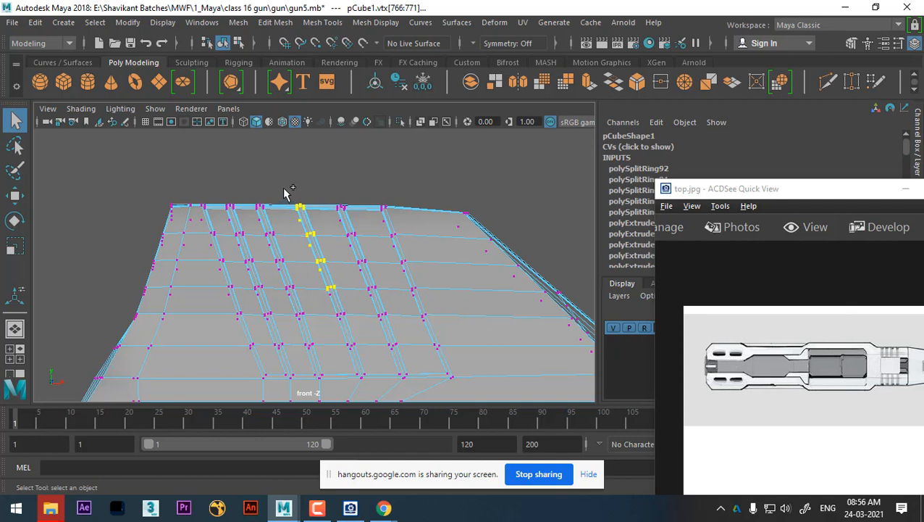
drag(326, 244, 334, 290)
alt+right_drag(386, 349, 400, 372)
alt+middle_drag(401, 372, 399, 336)
mouse_move(399, 336)
alt+right_down()
mouse_move(340, 260)
mouse_move(284, 266)
mouse_move(397, 340)
alt+right_up()
key(w)
alt+drag(407, 316, 364, 297)
key(space)
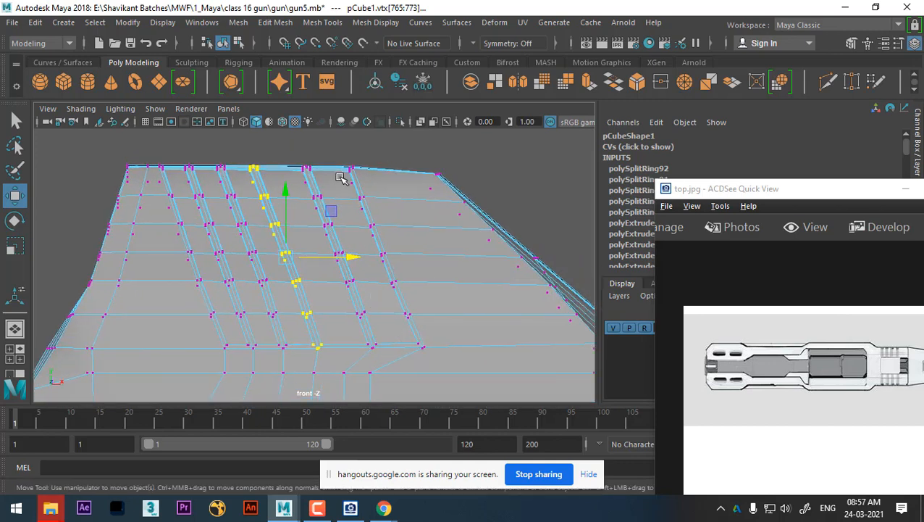
Select the vertices of the last two serration columns, excluding the neighbouring column and the slide's upper rear corner
alt+drag(340, 178, 287, 219)
drag(250, 174, 378, 367)
drag(226, 265, 277, 374)
alt+right_drag(335, 274, 373, 270)
key(ctrl+z)
ctrl+drag(194, 239, 269, 384)
alt+right_drag(337, 277, 374, 293)
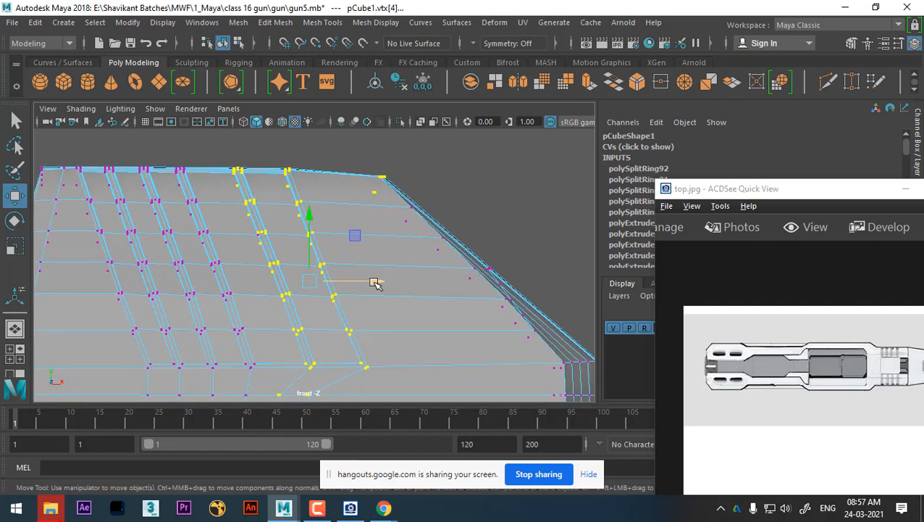
drag(374, 280, 366, 282)
key(ctrl+z)
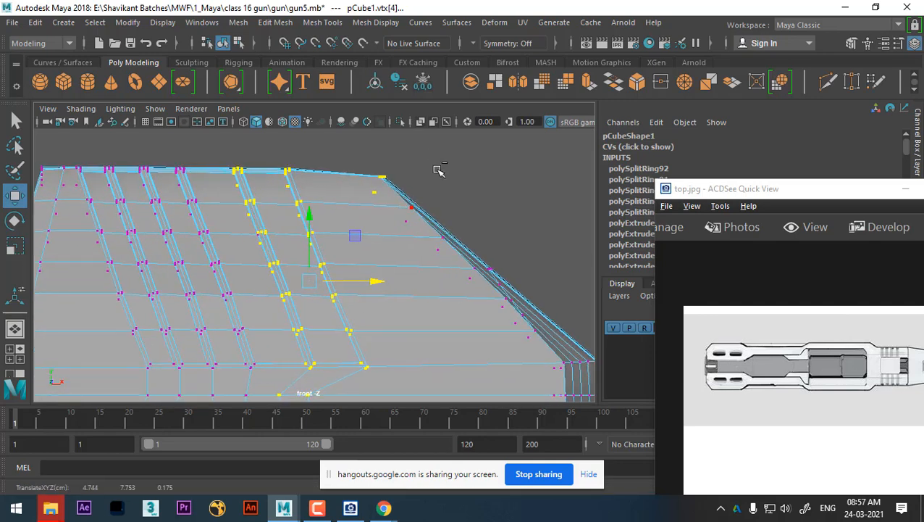
ctrl+drag(431, 153, 363, 221)
In wireframe display, deselect the vertices below the serrations and move the last two columns forward to even the spacing
key(4)
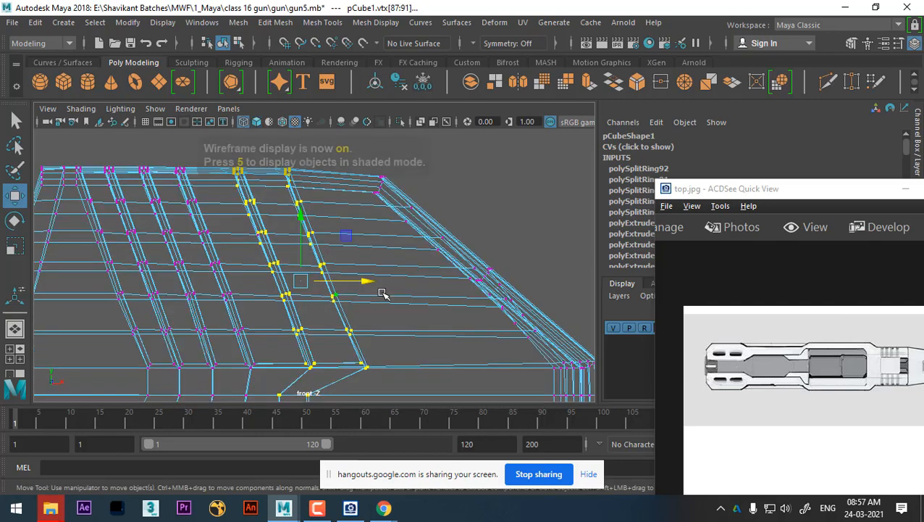
alt+middle_drag(383, 292, 494, 287)
ctrl+drag(370, 378, 436, 399)
drag(472, 262, 490, 267)
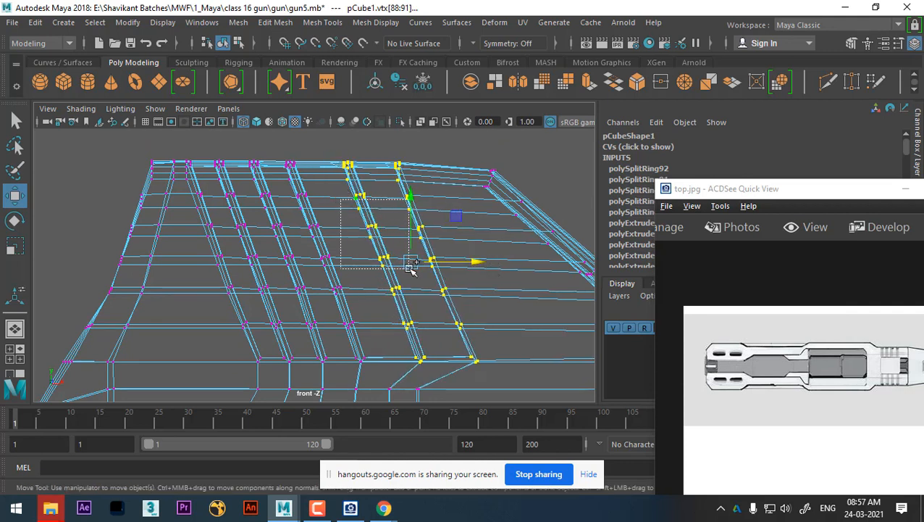
drag(478, 265, 461, 266)
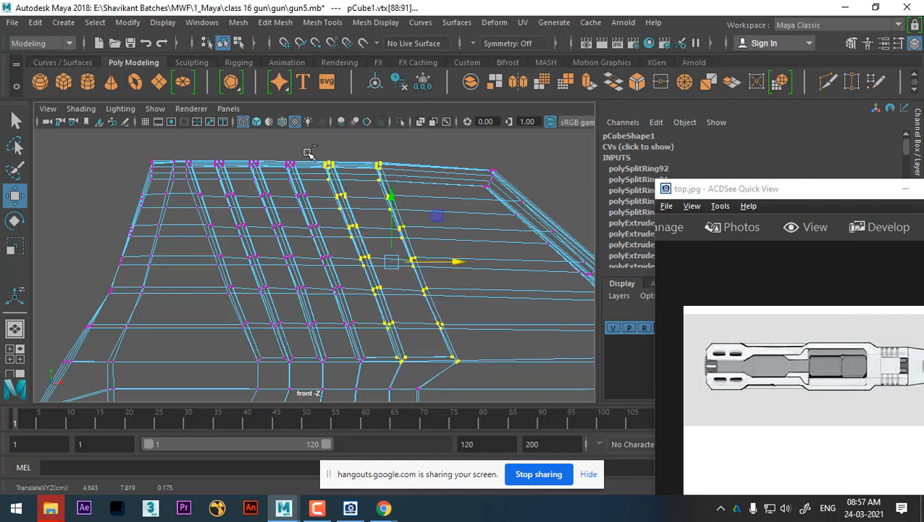
Deselect the fifth column with the Lasso tool, move the rearmost column slightly forward, and restore shaded display
ctrl+drag(310, 152, 375, 278)
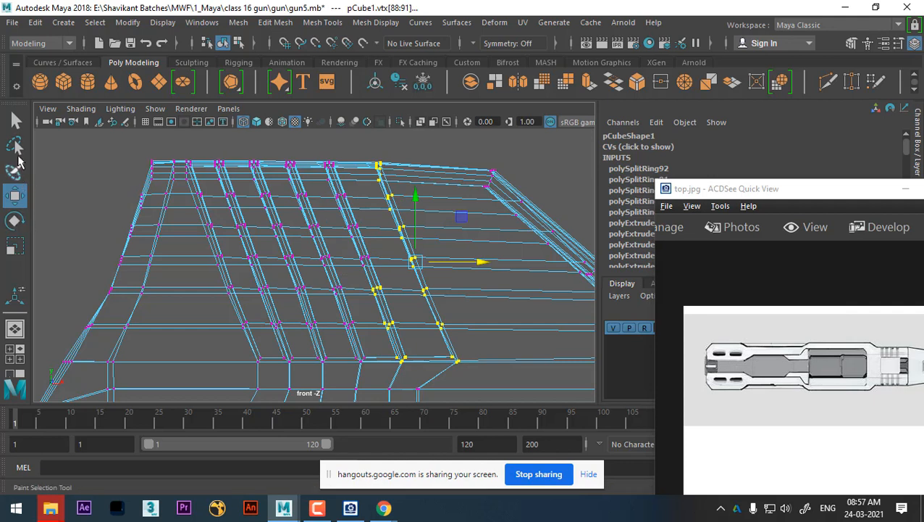
click(16, 148)
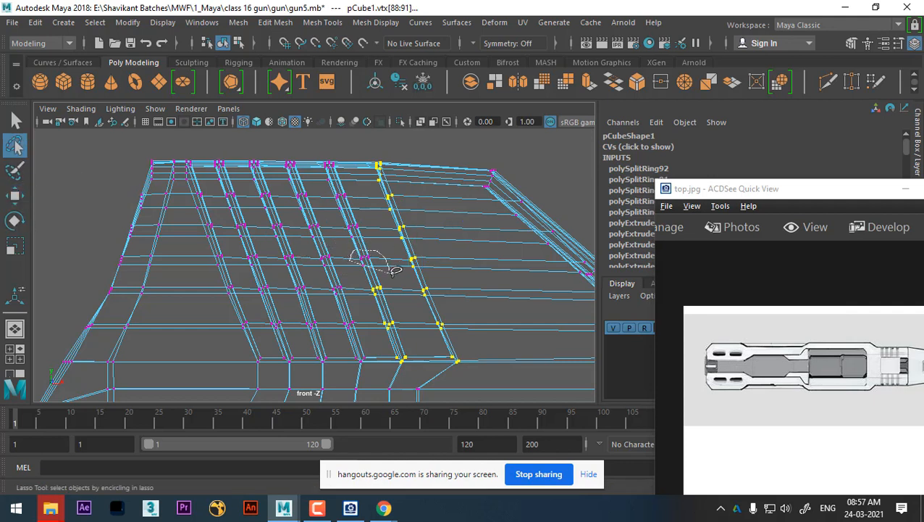
mouse_move(426, 342)
ctrl+mouse_down()
mouse_move(395, 378)
mouse_move(377, 370)
ctrl+mouse_up()
key(w)
drag(487, 267, 475, 265)
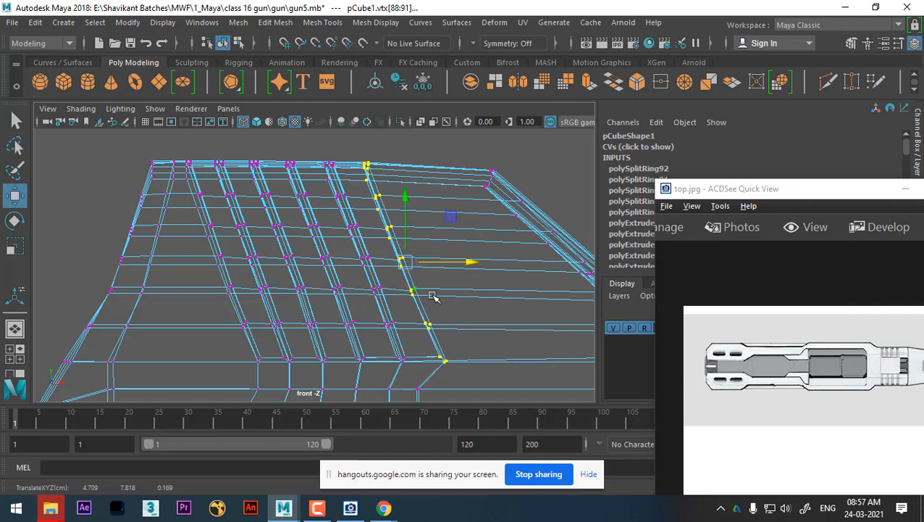
key(5)
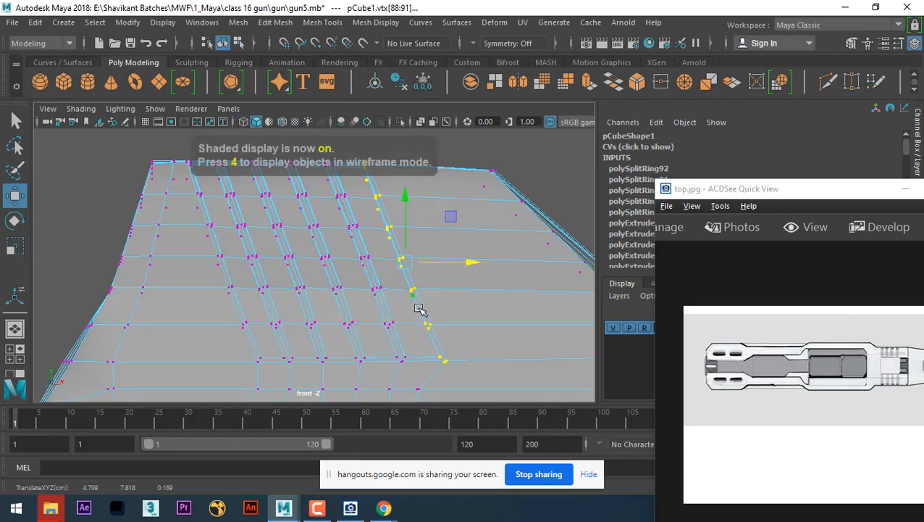
Return the slide to object mode, show the hidden gun parts again and frame the whole gun in the front view
right_drag(419, 117, 505, 80)
scroll(448, 279, down, 6)
key(space)
drag(437, 303, 321, 292)
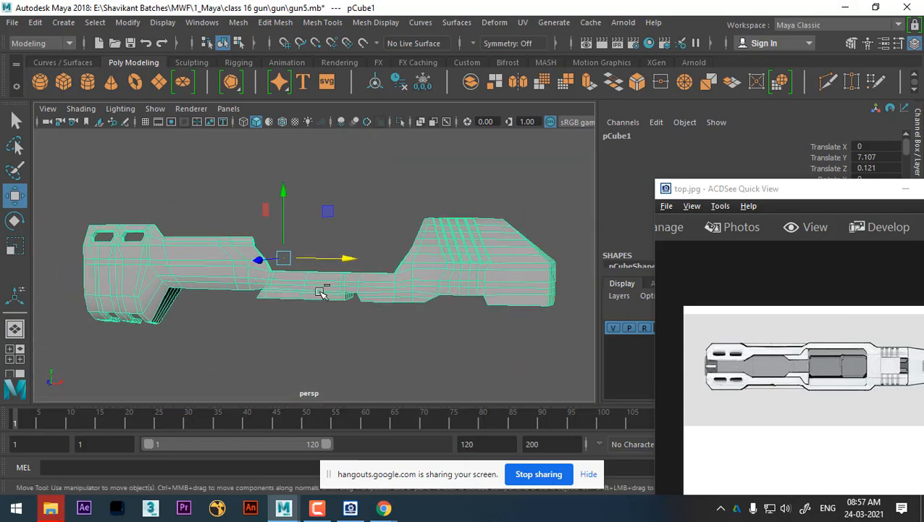
key(shift+i)
alt+right_drag(403, 347, 371, 299)
key(space)
drag(372, 268, 380, 313)
alt+right_drag(382, 338, 290, 308)
alt+middle_drag(290, 308, 435, 251)
alt+right_drag(382, 283, 405, 290)
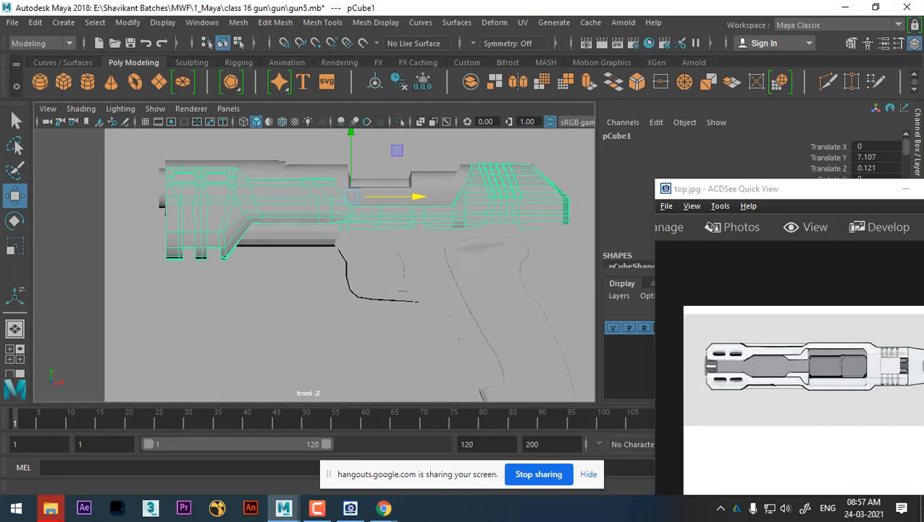
Bring up the r_gun.jpg reference in ACDSee Quick View, and select the underbarrel piece in Maya
click(350, 508)
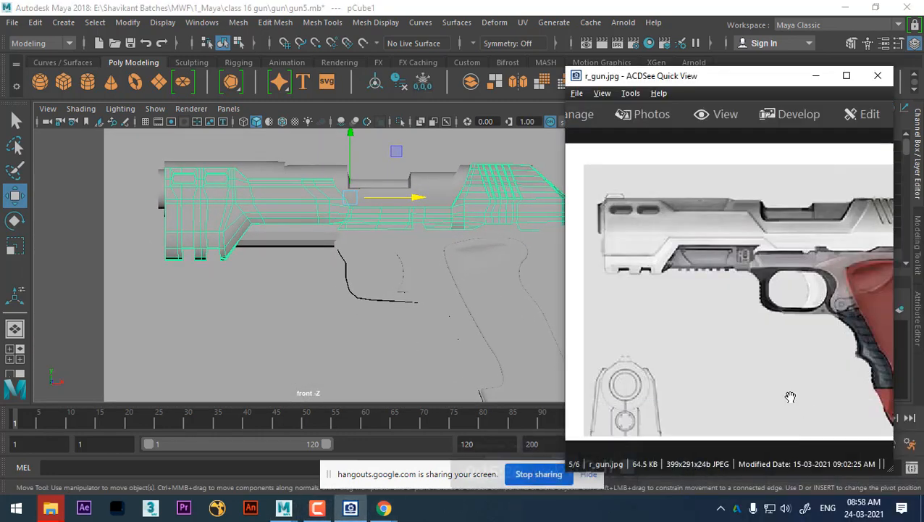
click(283, 253)
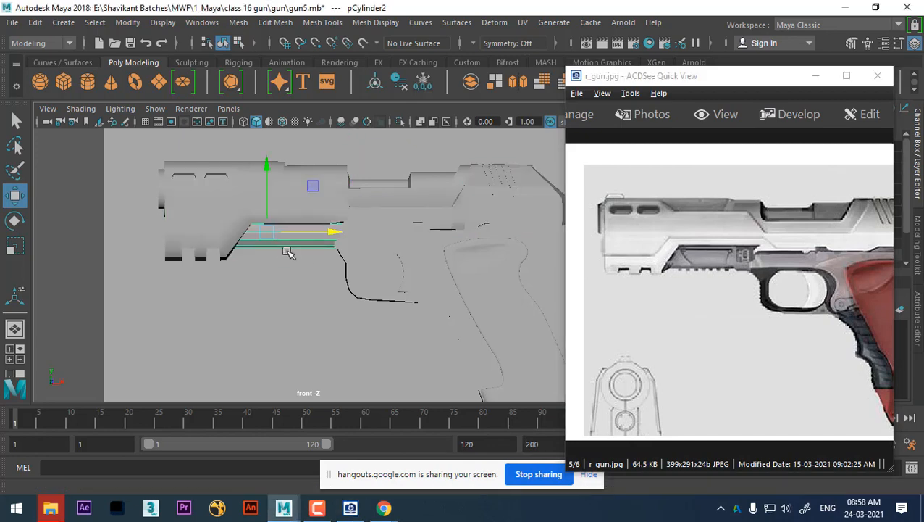
scroll(370, 311, up, 5)
scroll(371, 313, up, 4)
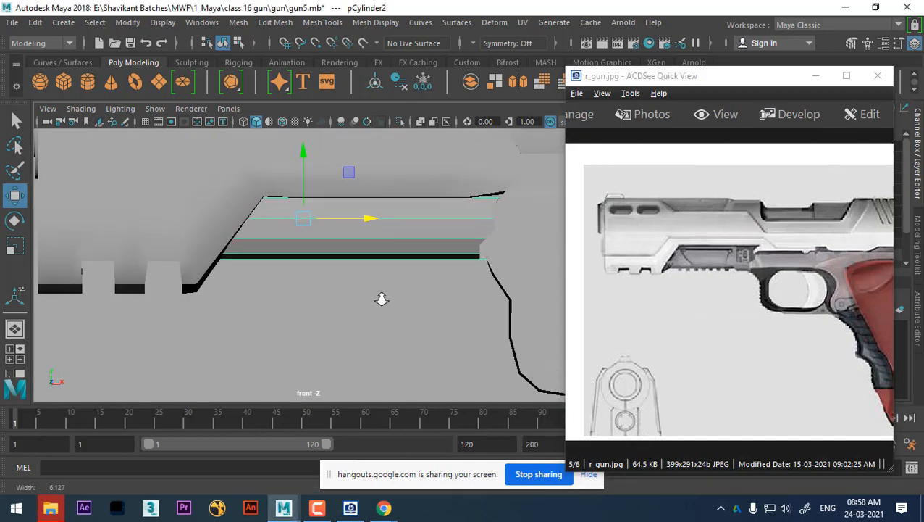
Insert an edge loop around the middle of the underbarrel piece and further loops midway along its rear and front halves
right_drag(336, 239, 320, 56)
click(336, 238)
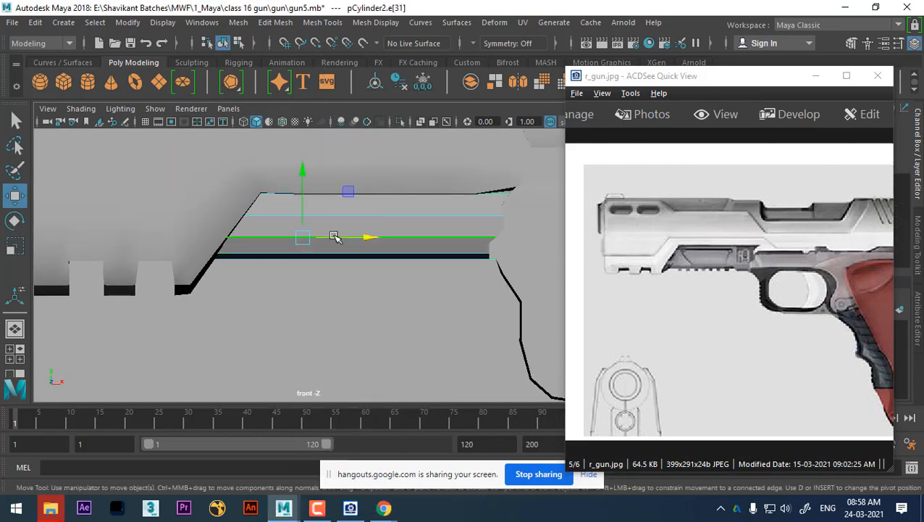
ctrl+right_drag(404, 196, 456, 351)
click(369, 238)
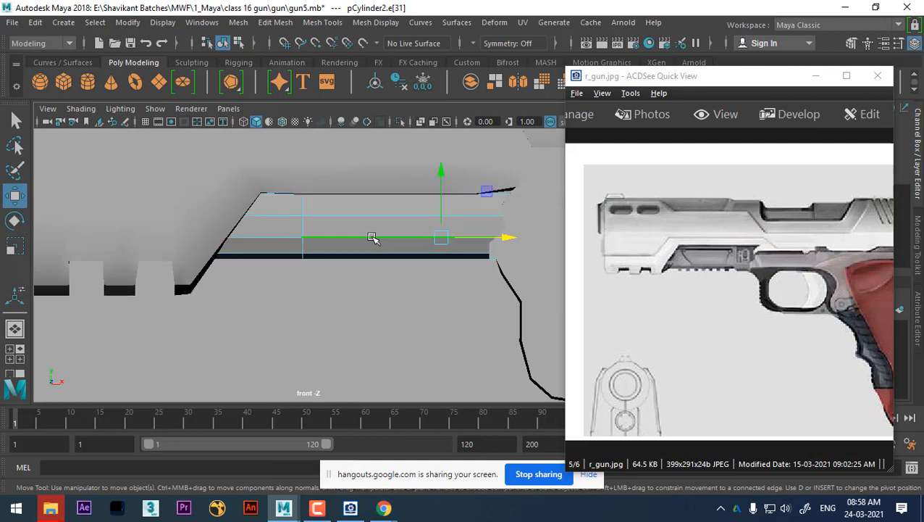
click(431, 250)
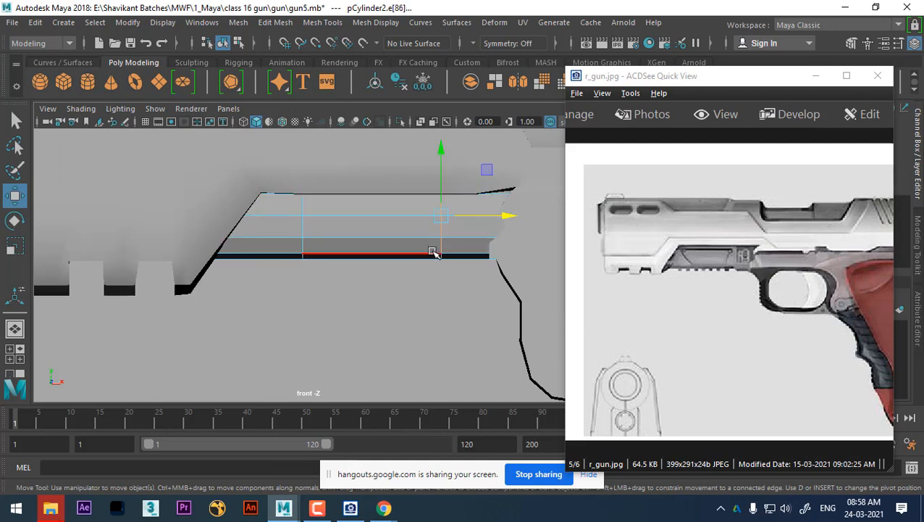
click(250, 240)
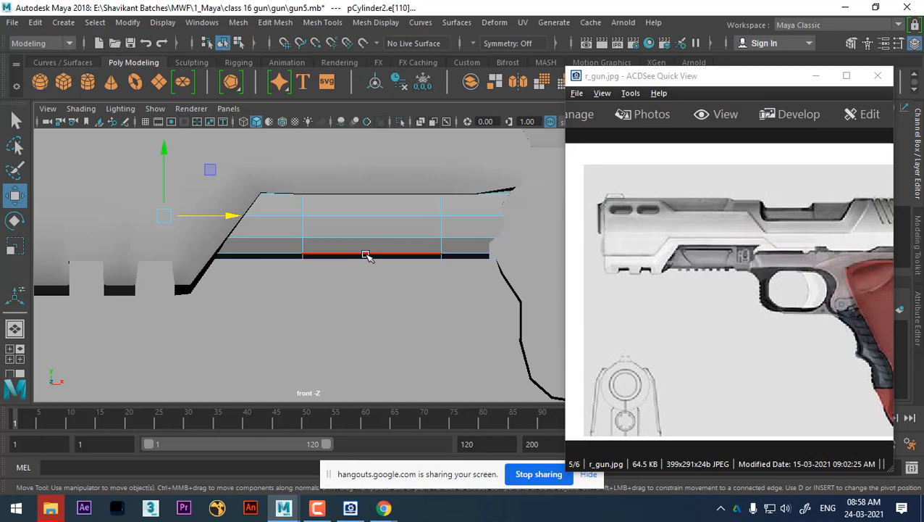
Move the front vertical edge loop of the underbarrel piece forward, working in wireframe display, to clear the space for the recessed panel
click(486, 241)
click(301, 225)
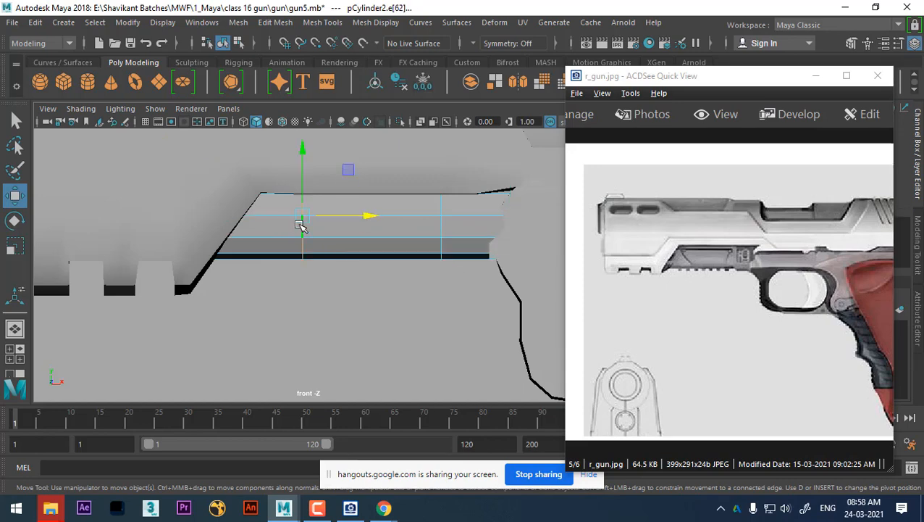
key(4)
alt+middle_drag(322, 247, 336, 266)
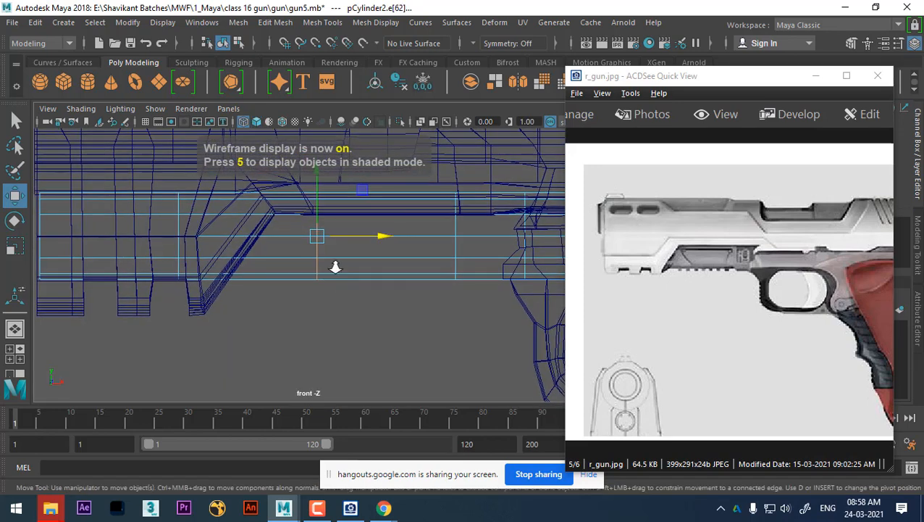
drag(383, 236, 348, 231)
key(e)
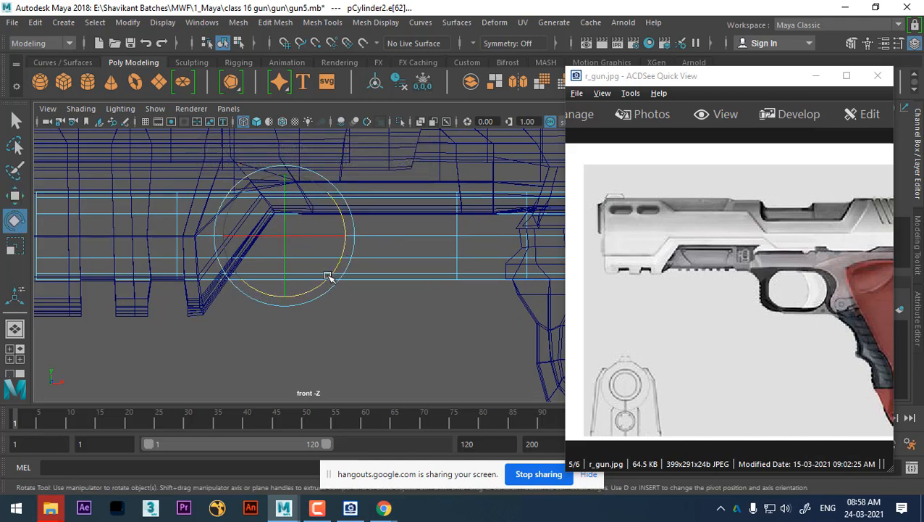
key(w)
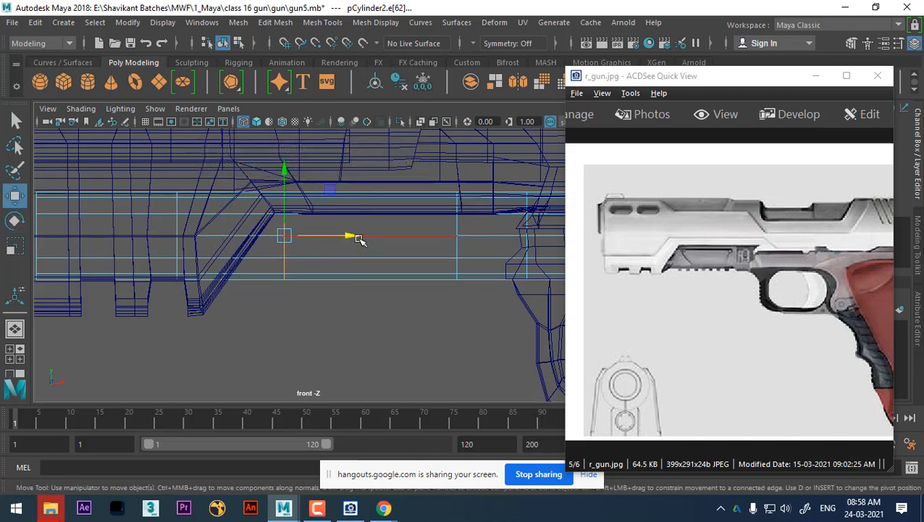
drag(354, 239, 314, 239)
Activate Multi-Cut on the underbarrel piece, and turn on textured display at frame 79 to reveal the reference through the gun
right_drag(355, 257, 435, 98)
click(373, 299)
click(375, 275)
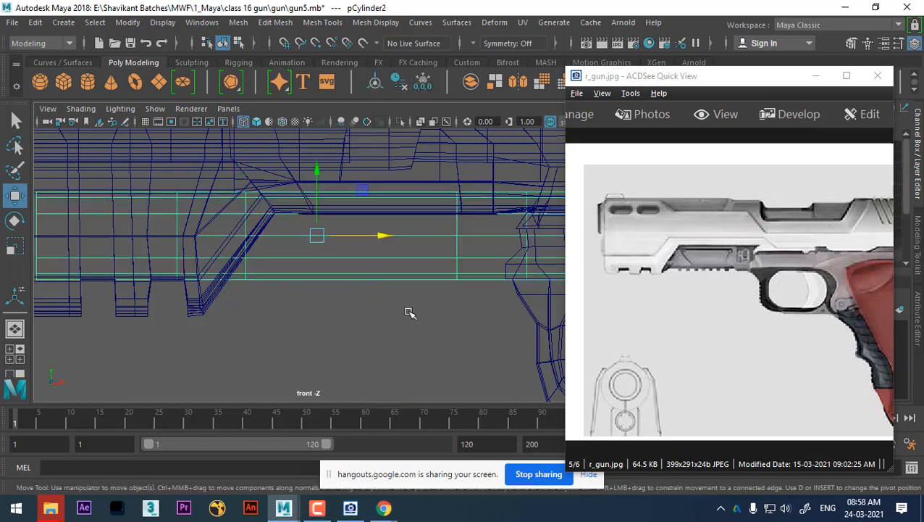
click(416, 323)
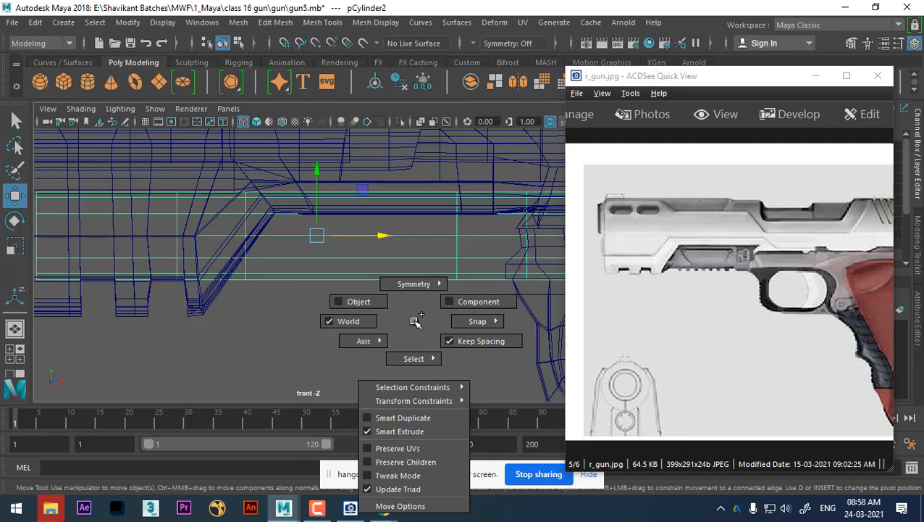
shift+right_drag(413, 182, 345, 175)
click(246, 258)
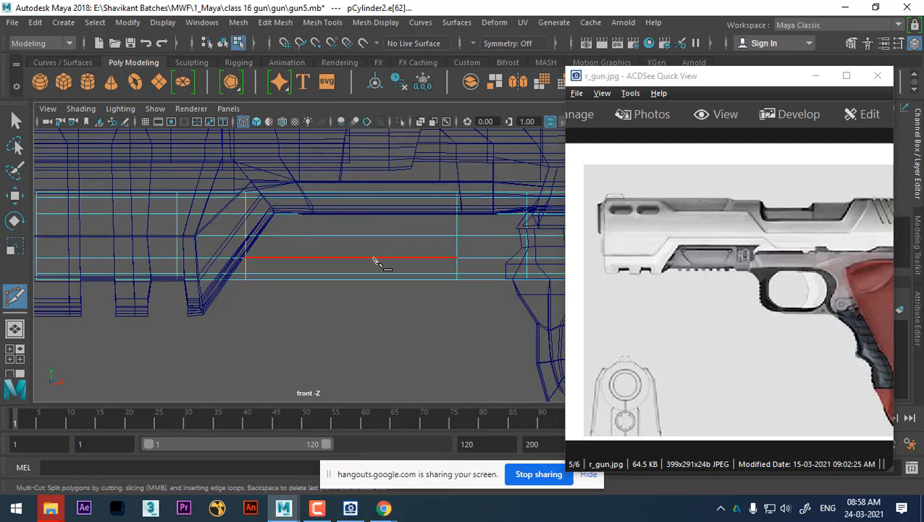
alt+middle_drag(355, 352, 346, 336)
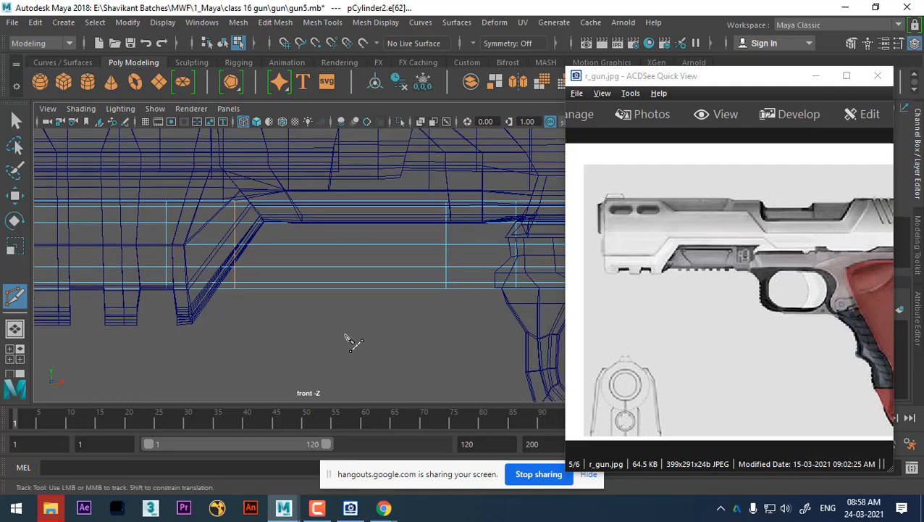
key(5)
key(6)
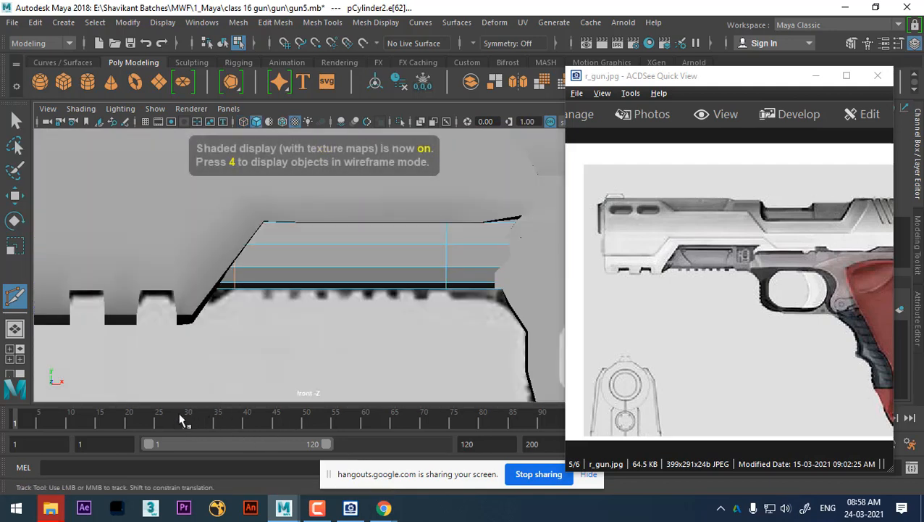
drag(181, 416, 477, 407)
alt+middle_drag(289, 241, 299, 265)
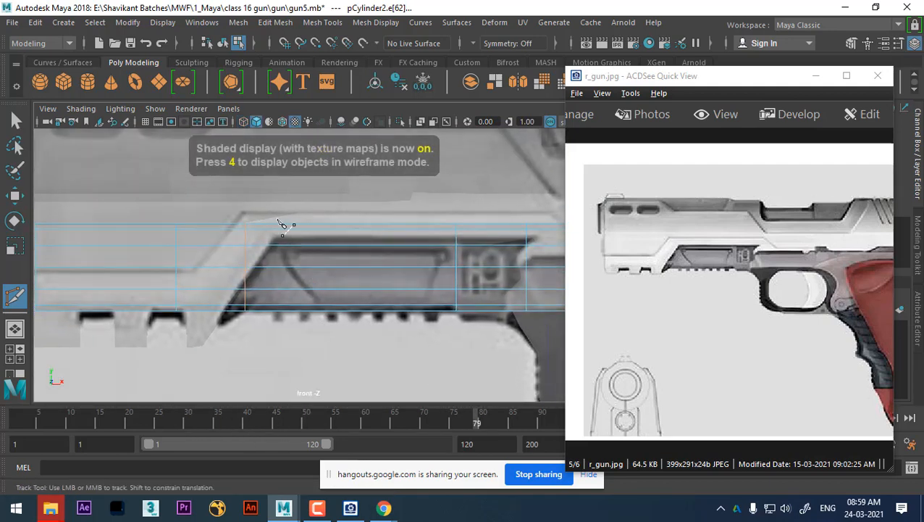
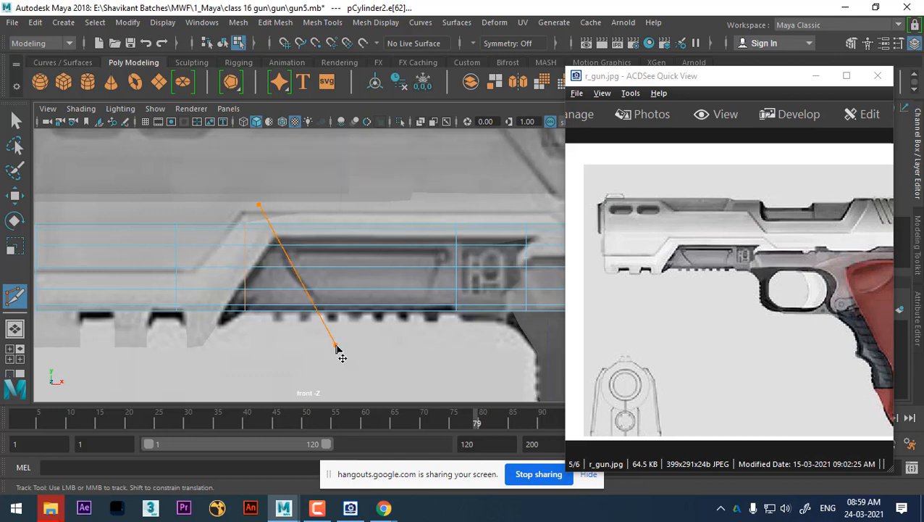
Slice the underbarrel piece with two diagonal cuts along the slanted front and rear sides of the reference's recessed panel
mouse_move(328, 333)
mouse_down()
mouse_move(314, 330)
mouse_move(328, 336)
mouse_up()
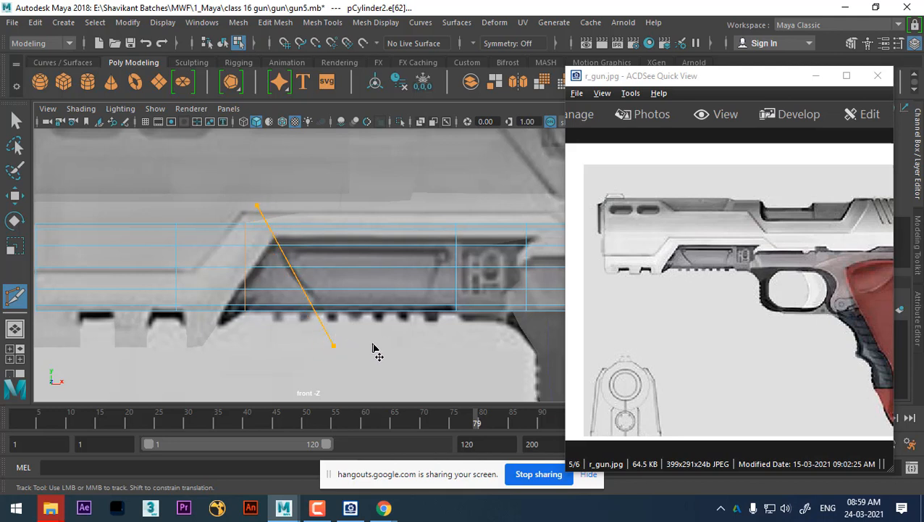
key(Return)
click(422, 278)
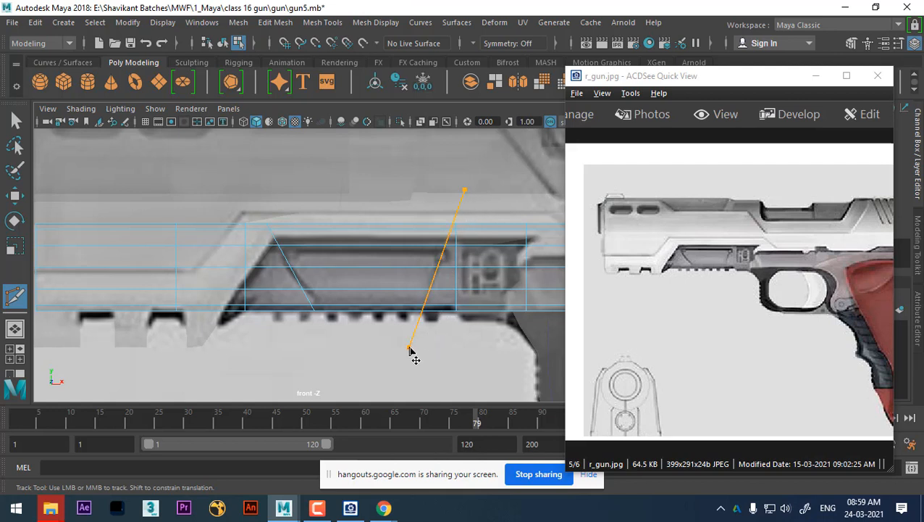
key(w)
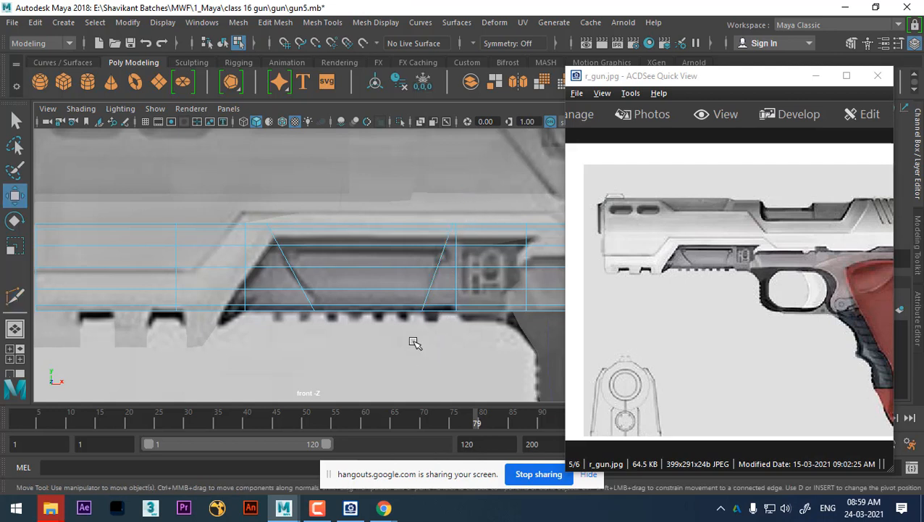
Select the faces between the two diagonal cuts and extrude them with an Offset of 0.05
right_drag(398, 252, 400, 157)
scroll(337, 328, up, 3)
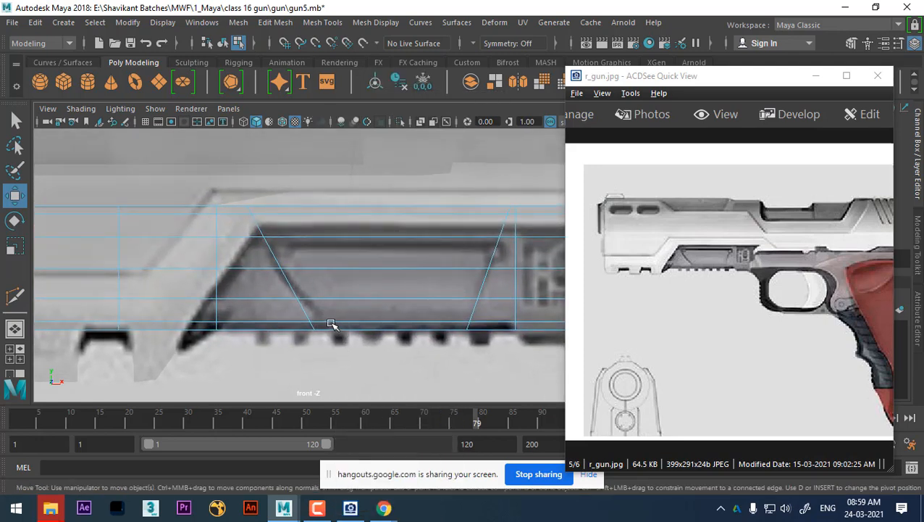
drag(317, 252, 406, 346)
alt+middle_drag(400, 304, 379, 295)
alt+right_drag(379, 295, 387, 322)
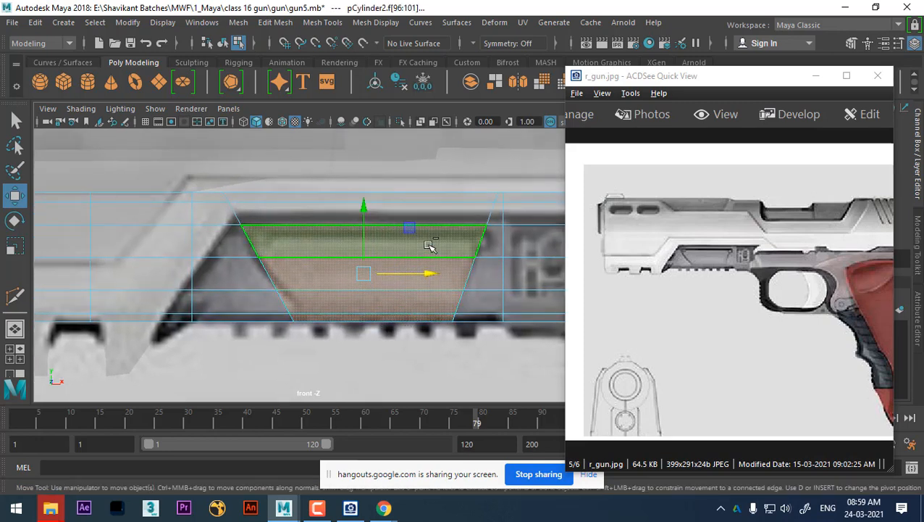
shift+right_drag(429, 202, 427, 245)
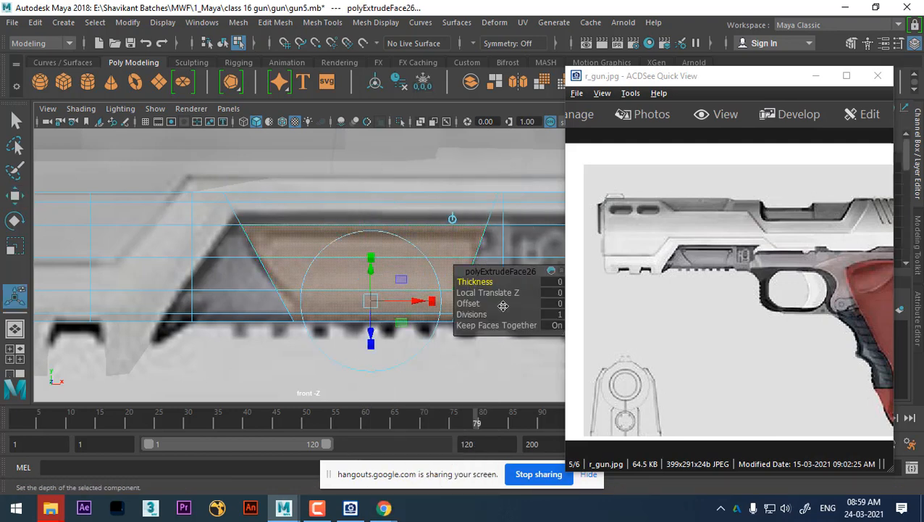
drag(479, 302, 482, 303)
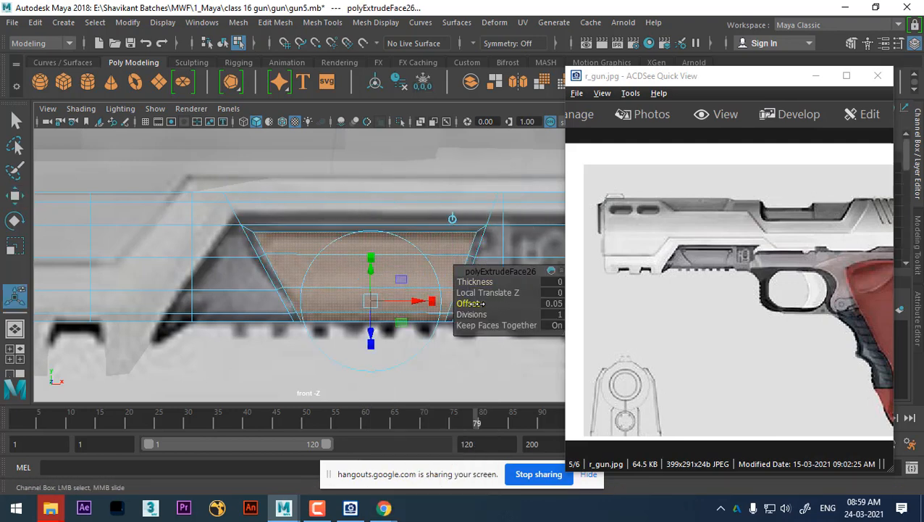
In the perspective view at frame 1, extrude the inset panel faces again with Local Translate Z set to -0.04
alt+middle_drag(300, 310, 242, 301)
key(space)
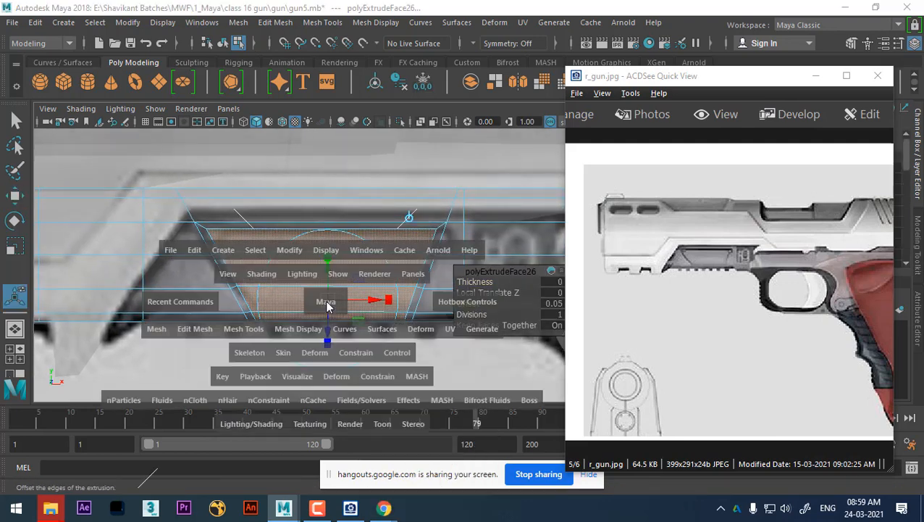
drag(326, 300, 367, 304)
shift+right_drag(352, 185, 353, 231)
scroll(370, 293, up, 4)
alt+middle_drag(355, 326, 337, 398)
scroll(348, 312, up, 2)
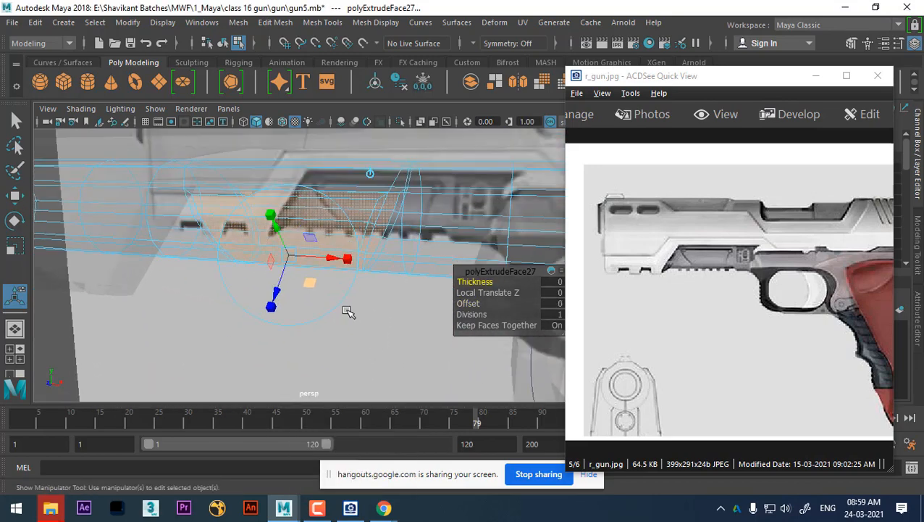
drag(151, 418, 14, 420)
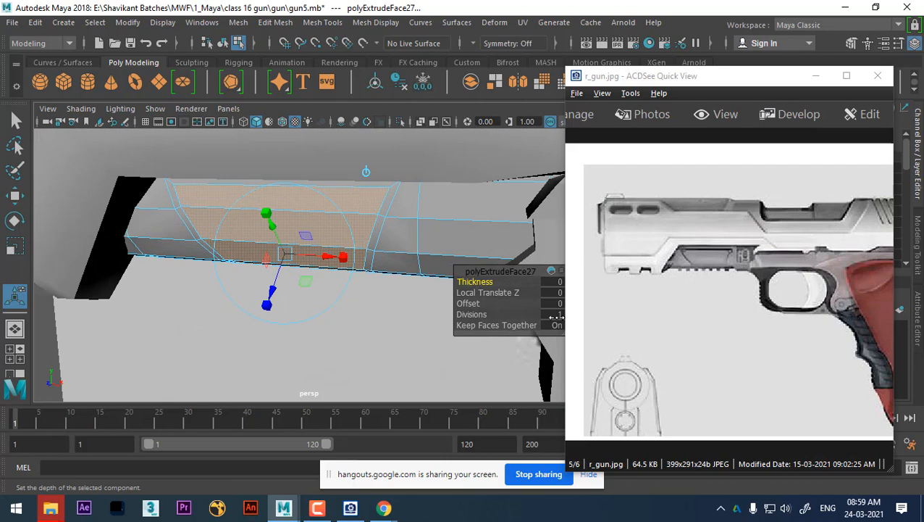
click(505, 292)
middle_drag(505, 292, 505, 292)
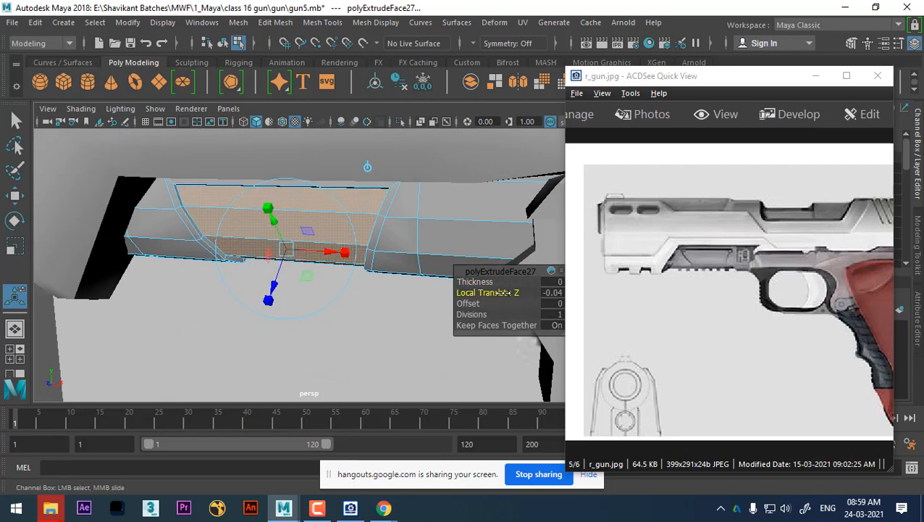
Inspect the recessed panel from several angles and return the underbarrel piece to object mode
alt+drag(439, 287, 360, 287)
alt+right_drag(360, 287, 250, 189)
alt+middle_drag(312, 250, 254, 195)
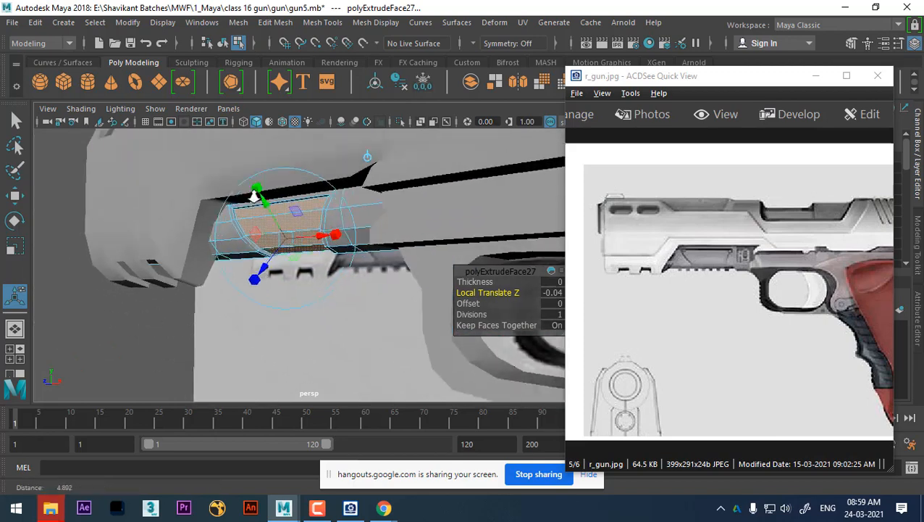
alt+drag(255, 195, 250, 270)
alt+right_drag(250, 270, 283, 231)
right_drag(410, 89, 407, 86)
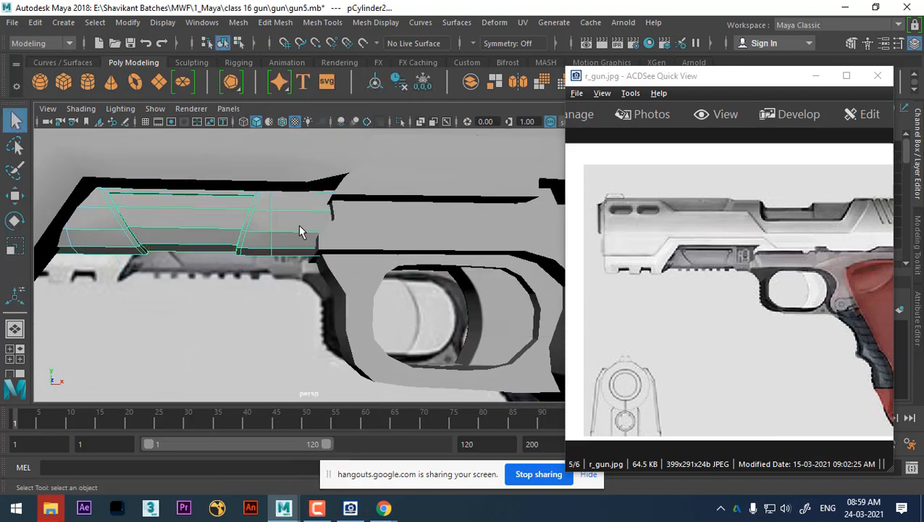
Bring up the left_gun.jpg reference panned to the gun's front half, and open the component mode choices for the slide in Maya
click(325, 511)
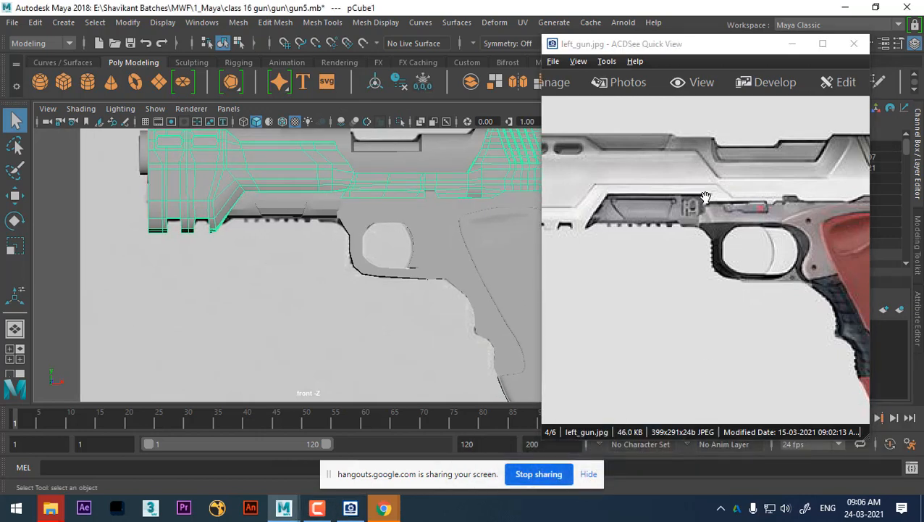
drag(706, 196, 769, 207)
alt+right_drag(296, 212, 310, 241)
alt+middle_drag(328, 205, 328, 214)
right_click(308, 177)
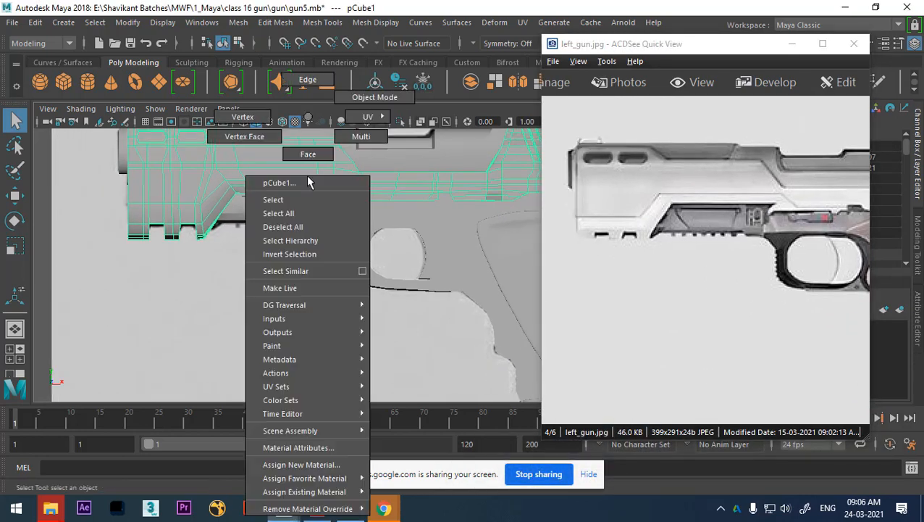
Select the faces of the lower trim band, from the front block's teeth up the slope and along the barrel underside
right_drag(308, 176, 307, 154)
alt+right_drag(218, 211, 266, 307)
alt+middle_drag(208, 257, 279, 278)
alt+right_drag(210, 236, 228, 266)
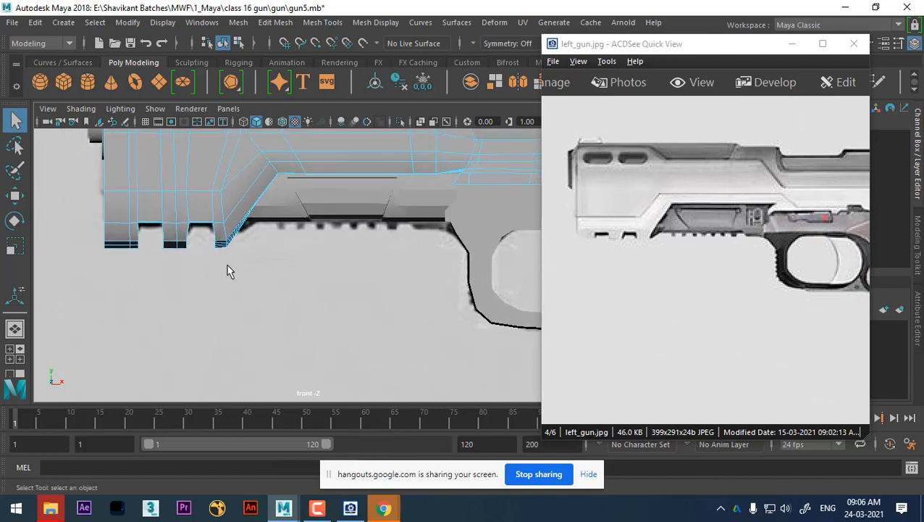
alt+middle_drag(170, 242, 232, 255)
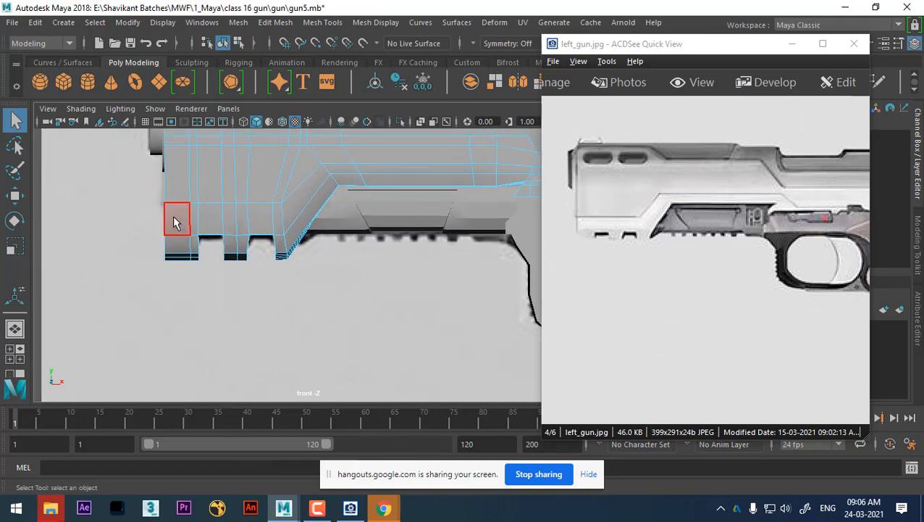
drag(276, 288, 282, 288)
alt+middle_drag(281, 263, 266, 271)
alt+right_drag(266, 273, 288, 307)
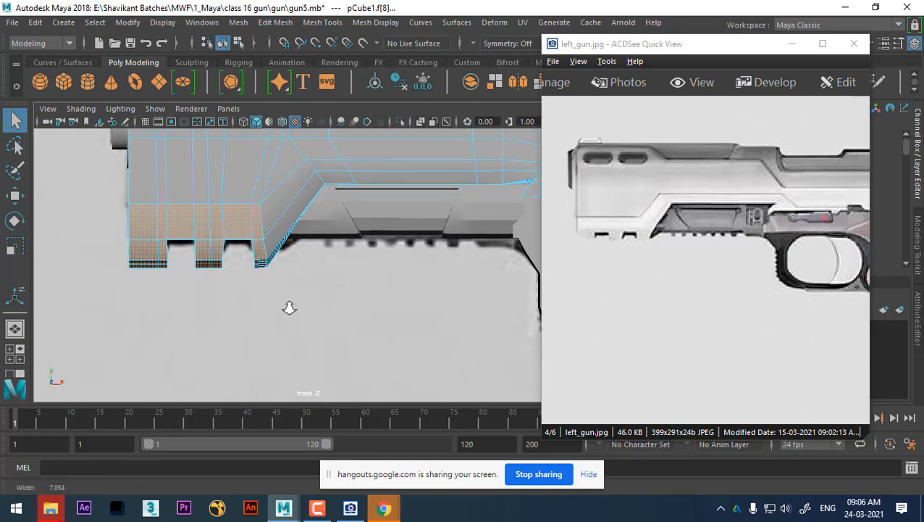
alt+middle_drag(303, 264, 271, 304)
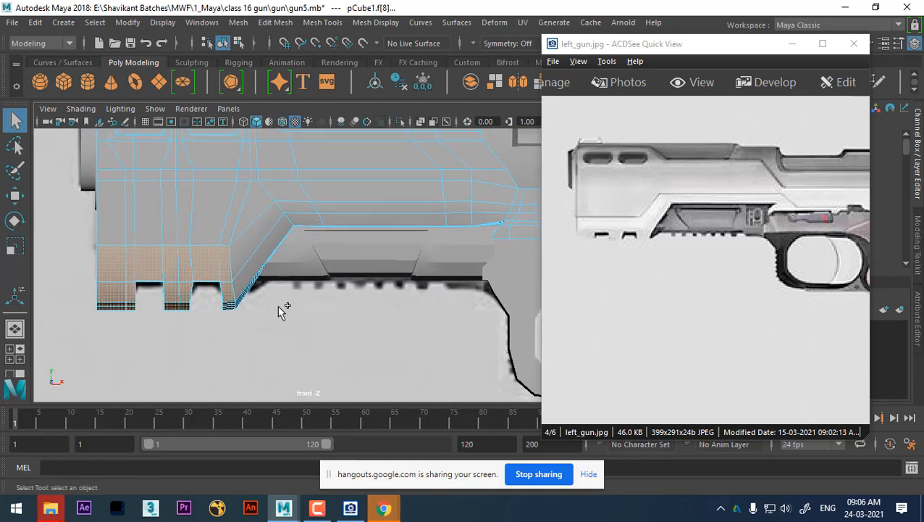
shift+drag(253, 240, 251, 233)
shift+drag(329, 266, 299, 208)
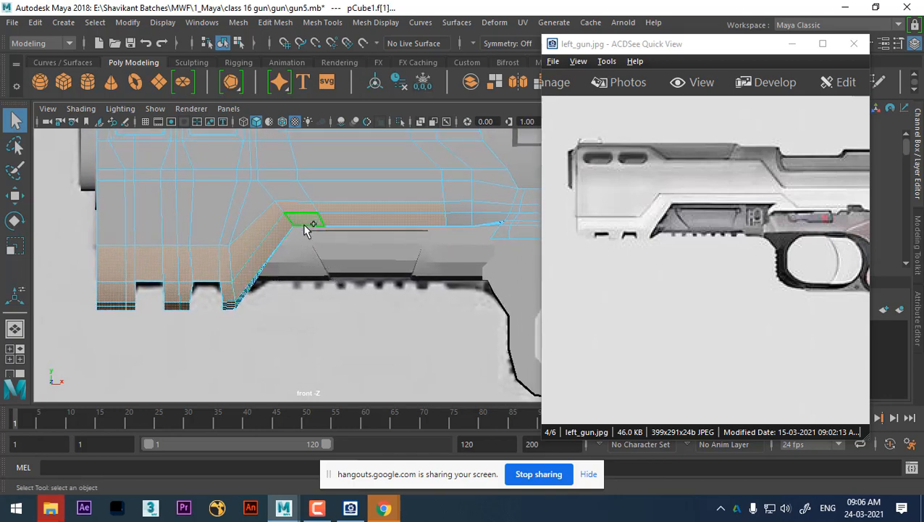
alt+middle_drag(363, 264, 286, 260)
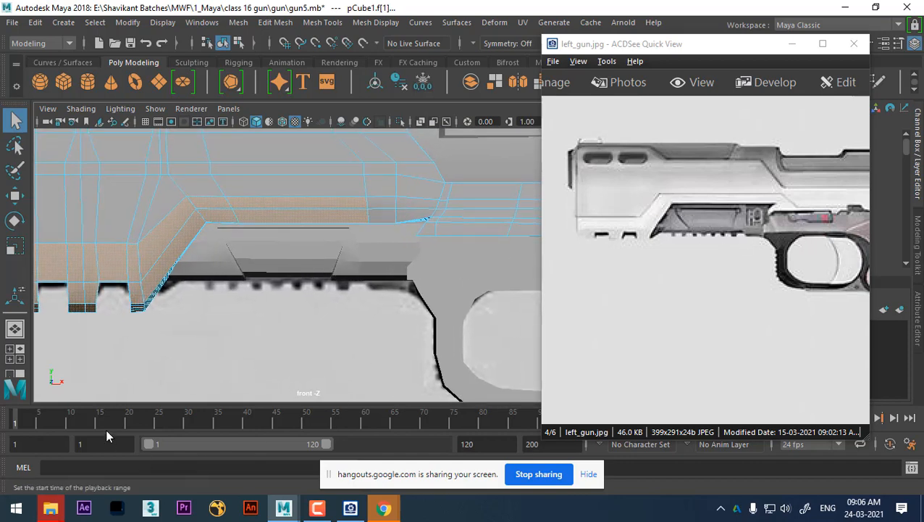
Set the timeline to frame 83 to reveal the reference image and switch the body mesh to vertex editing near the trim's rear end
drag(106, 420, 498, 419)
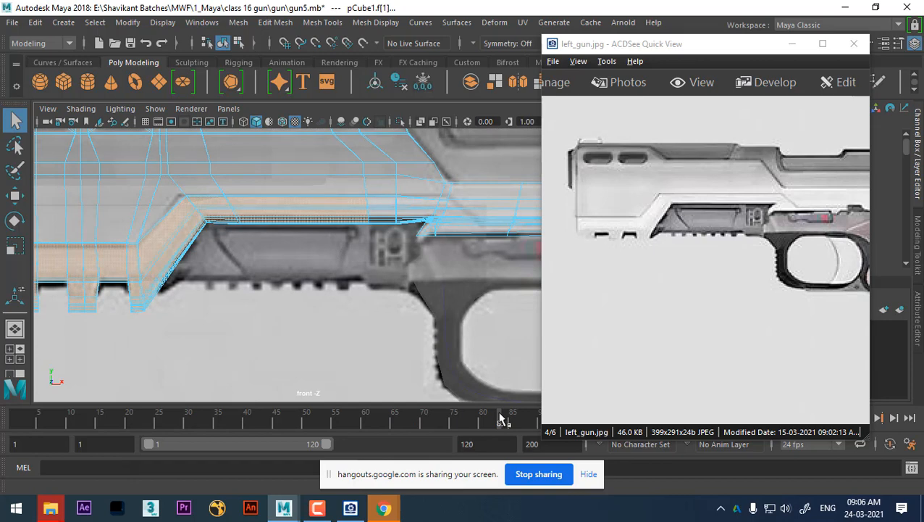
alt+right_drag(361, 311, 388, 407)
alt+middle_drag(419, 320, 386, 320)
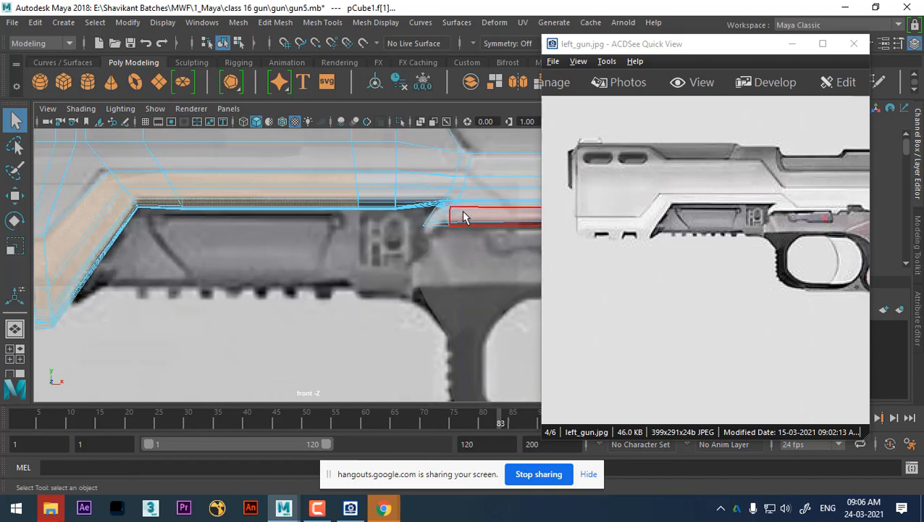
right_drag(463, 212, 374, 126)
alt+right_drag(444, 255, 468, 255)
alt+middle_drag(468, 254, 395, 301)
alt+right_drag(397, 299, 437, 287)
alt+middle_drag(379, 258, 384, 260)
alt+middle_drag(428, 234, 355, 233)
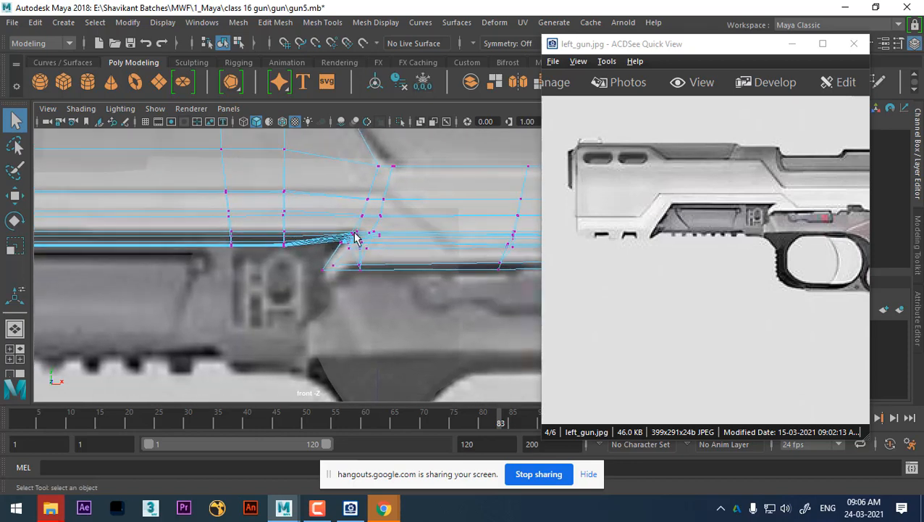
alt+right_drag(355, 237, 379, 269)
alt+middle_drag(287, 236, 400, 210)
alt+right_drag(400, 210, 372, 311)
alt+right_drag(350, 246, 370, 260)
drag(373, 231, 87, 260)
alt+right_drag(210, 247, 326, 282)
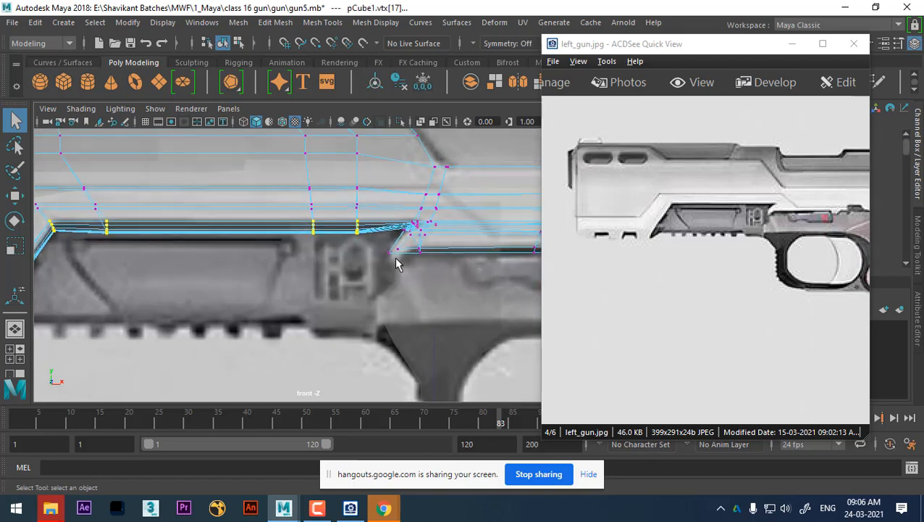
Move the vertex cluster at the trim's rear end forward to the notch corner, and return the timeline to its start
alt+right_drag(397, 260, 411, 263)
alt+middle_drag(412, 263, 247, 279)
alt+right_drag(248, 279, 255, 268)
alt+middle_drag(256, 268, 302, 311)
alt+right_drag(301, 311, 323, 315)
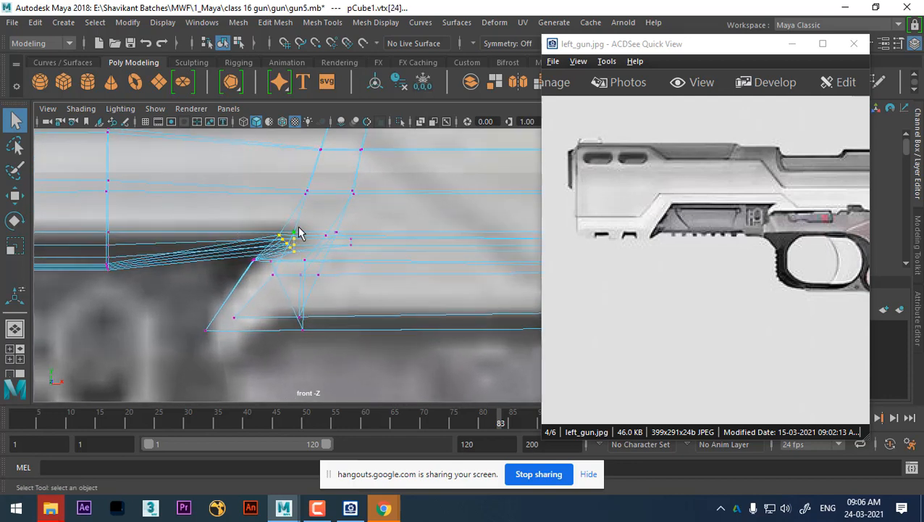
key(w)
drag(289, 249, 277, 253)
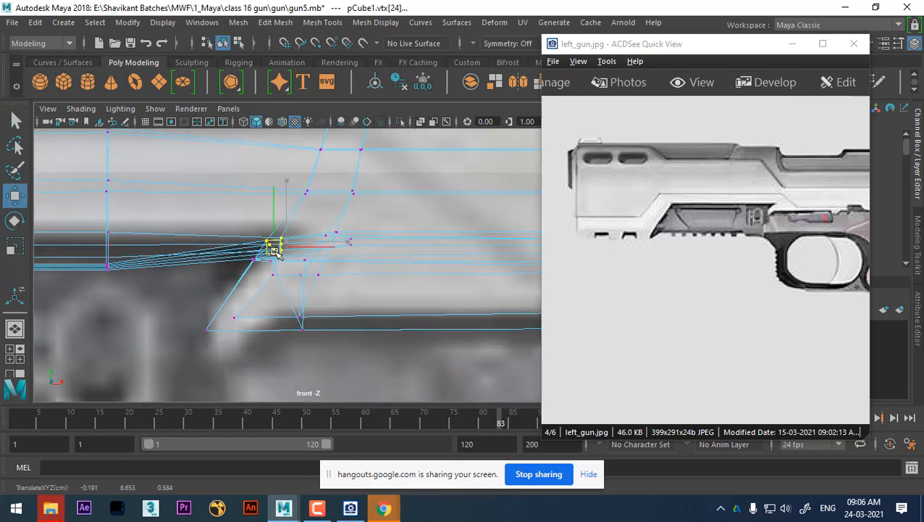
alt+middle_drag(280, 275, 297, 277)
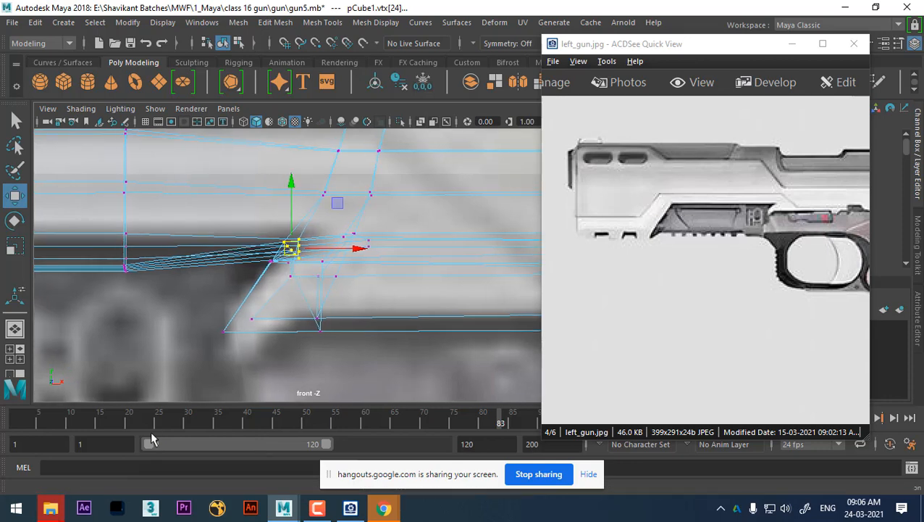
drag(24, 419, 2, 432)
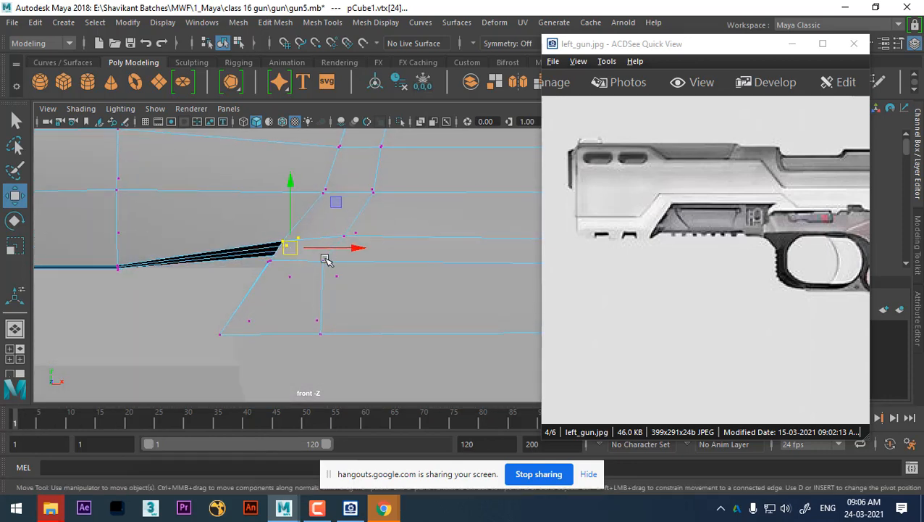
Flatten the selected corner vertices to one height in wireframe display and lower them level with the barrel's underside edge
alt+middle_drag(326, 258, 359, 269)
key(4)
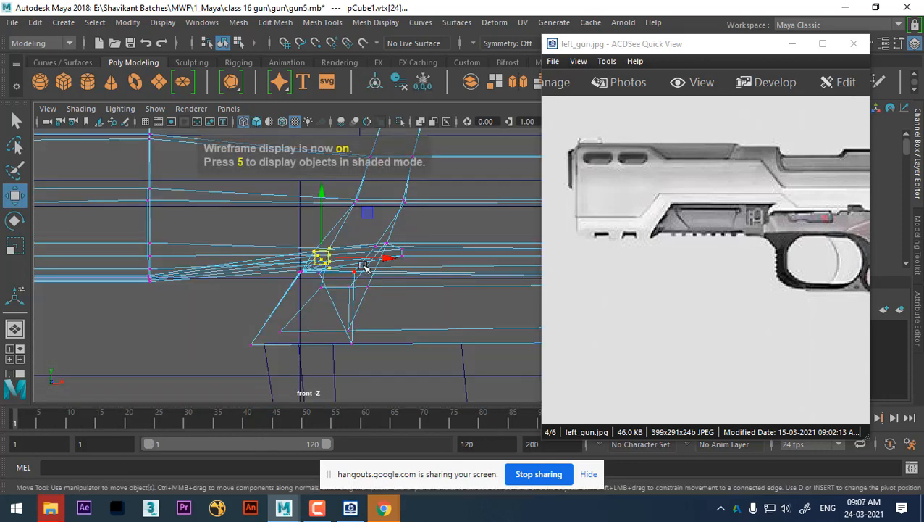
key(r)
drag(327, 201, 332, 415)
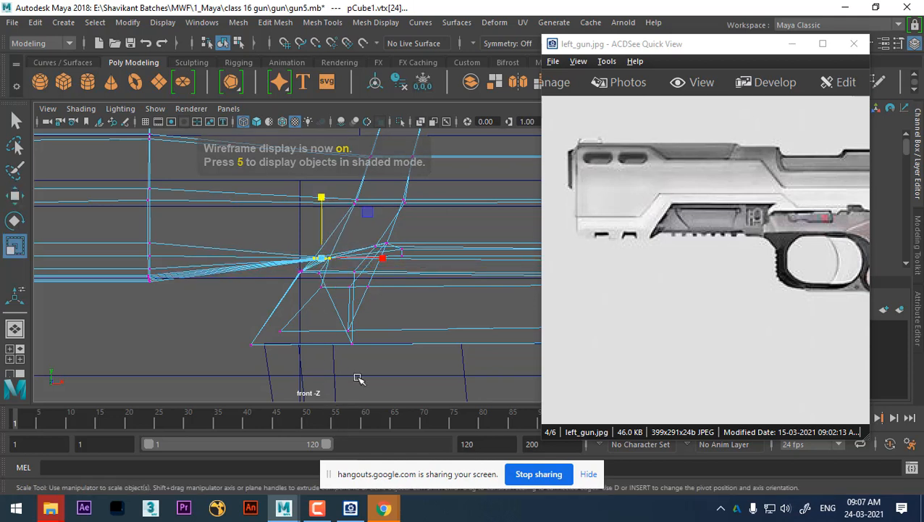
key(w)
mouse_move(332, 209)
mouse_down()
mouse_move(323, 204)
mouse_move(328, 212)
mouse_up()
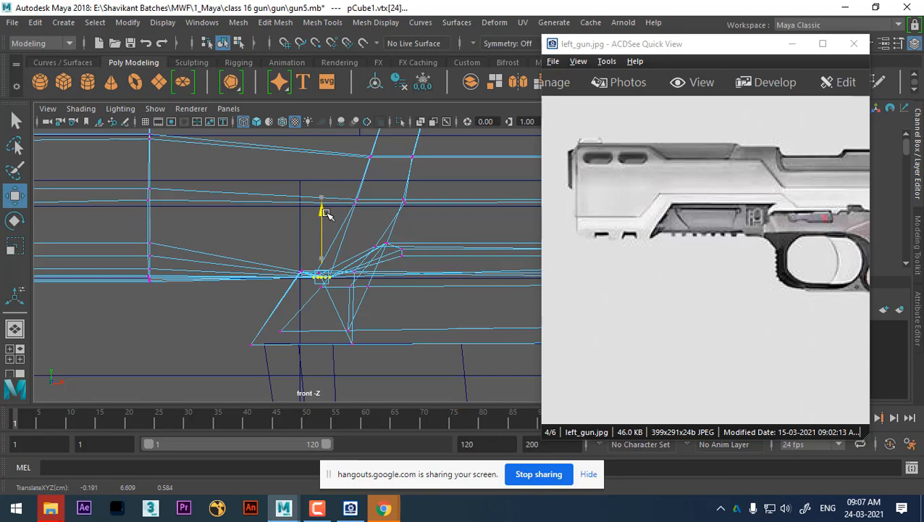
alt+right_drag(328, 214, 293, 231)
alt+middle_drag(292, 231, 322, 260)
alt+right_drag(321, 260, 357, 294)
key(5)
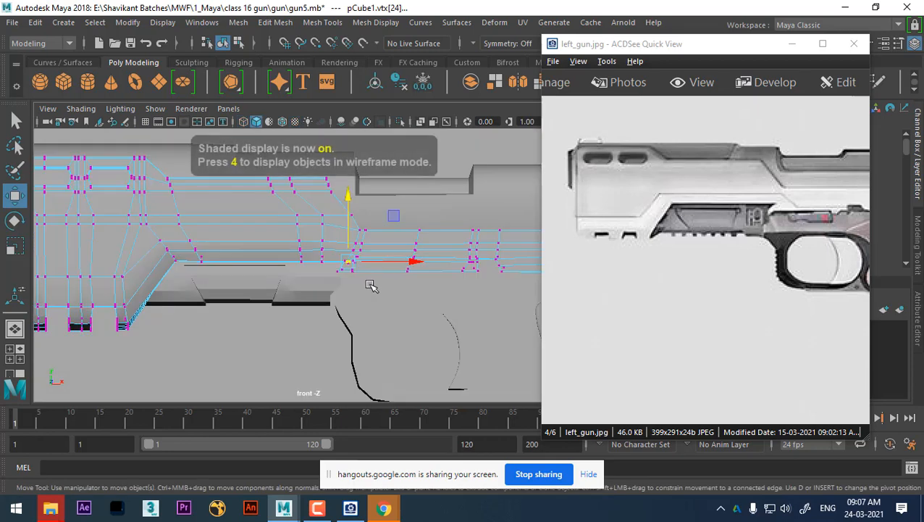
Return the body mesh to object mode and hide all other objects in the perspective view
right_drag(395, 116, 464, 95)
key(space)
drag(421, 156, 423, 158)
alt+drag(428, 316, 392, 305)
key(alt+h)
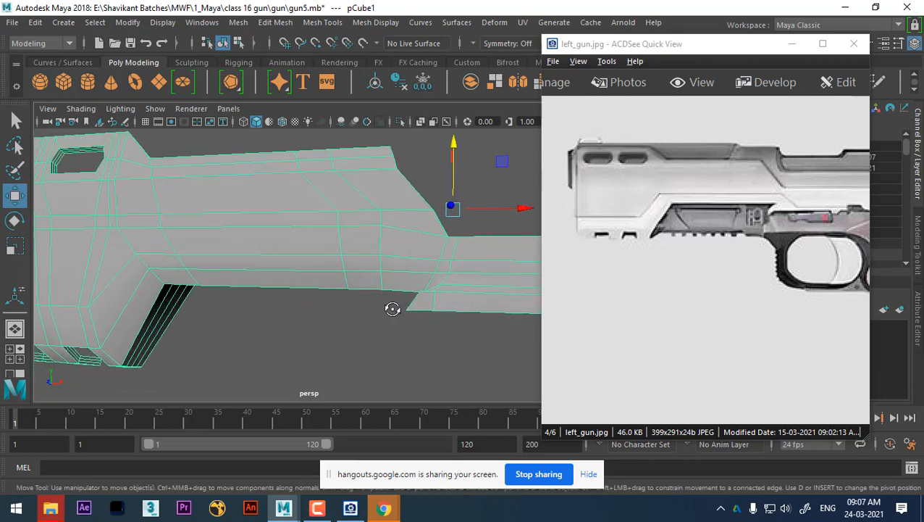
click(317, 508)
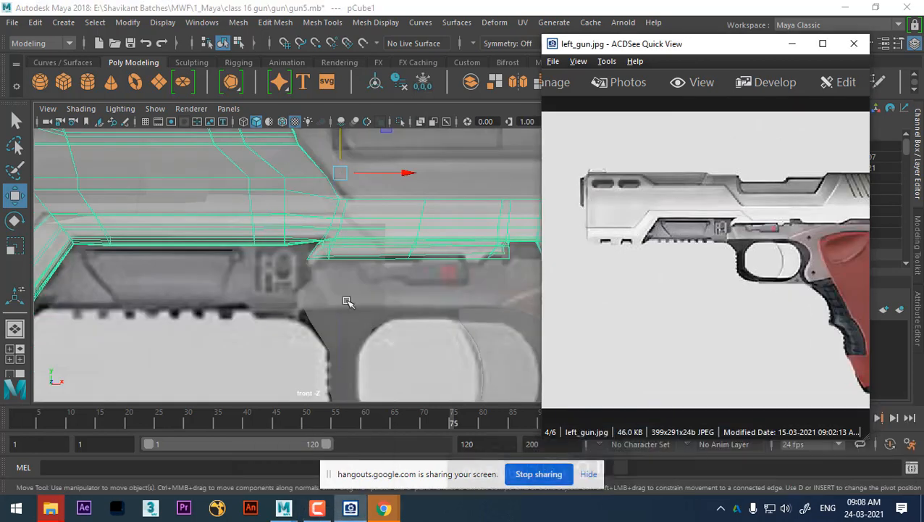
Try to slice the body mesh with Multi-Cut diagonally across the step behind the barrel block, undoing the cut
alt+middle_drag(317, 234, 352, 233)
alt+right_drag(392, 252, 428, 268)
shift+right_click(426, 217)
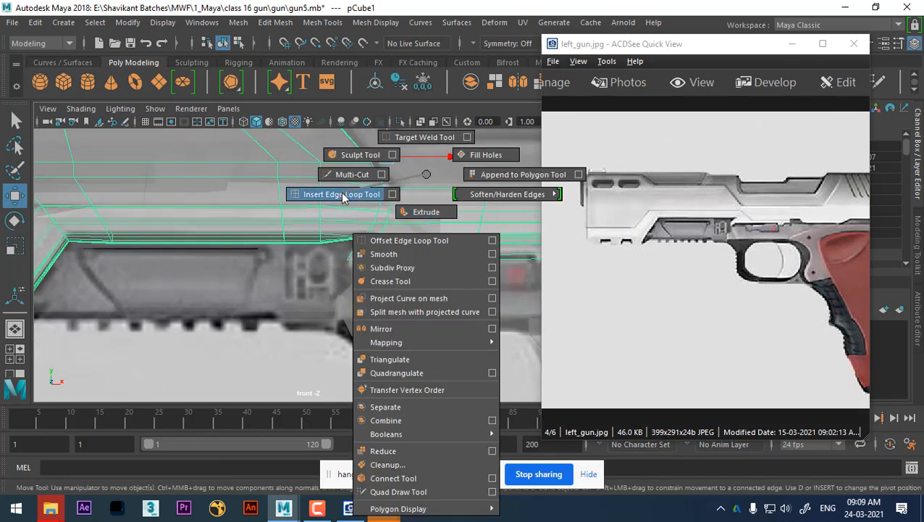
shift+right_drag(344, 196, 347, 175)
alt+right_drag(435, 275, 397, 231)
alt+middle_drag(396, 232, 389, 247)
alt+right_drag(384, 294, 411, 348)
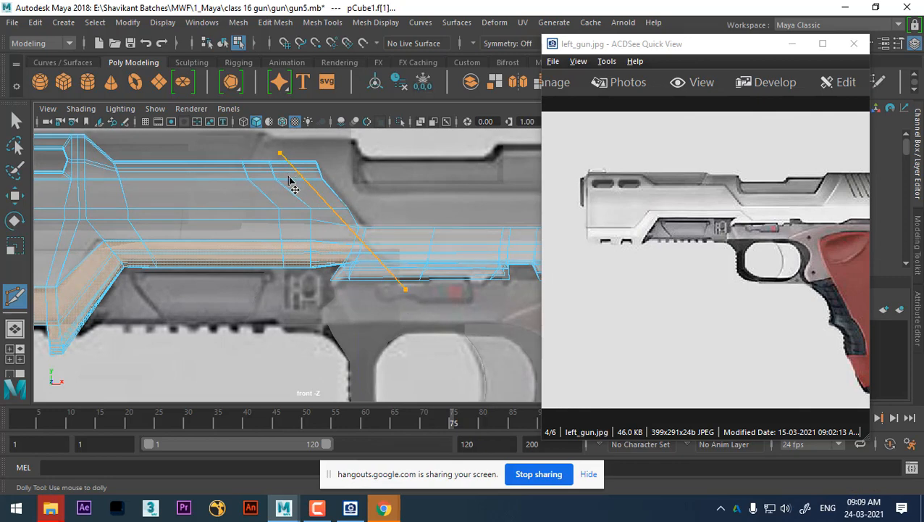
key(ctrl+z)
alt+right_drag(417, 298, 447, 372)
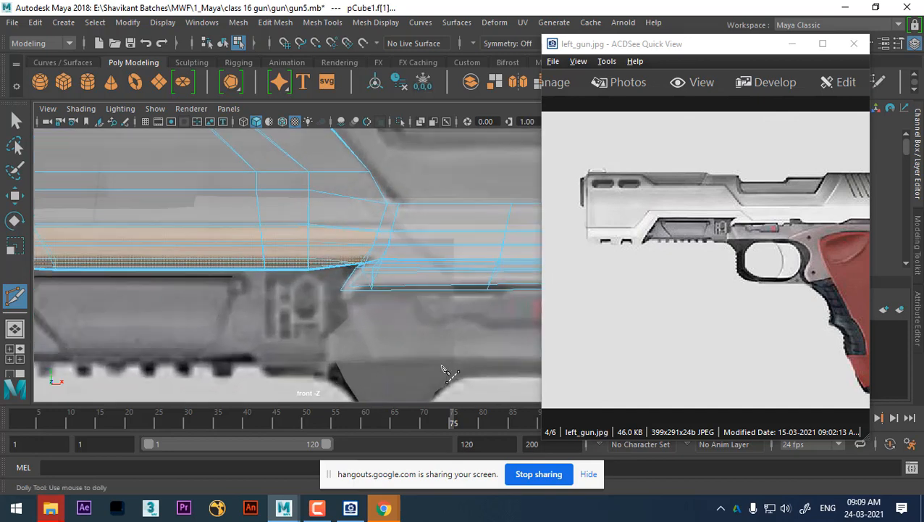
key(w)
right_drag(344, 145, 395, 101)
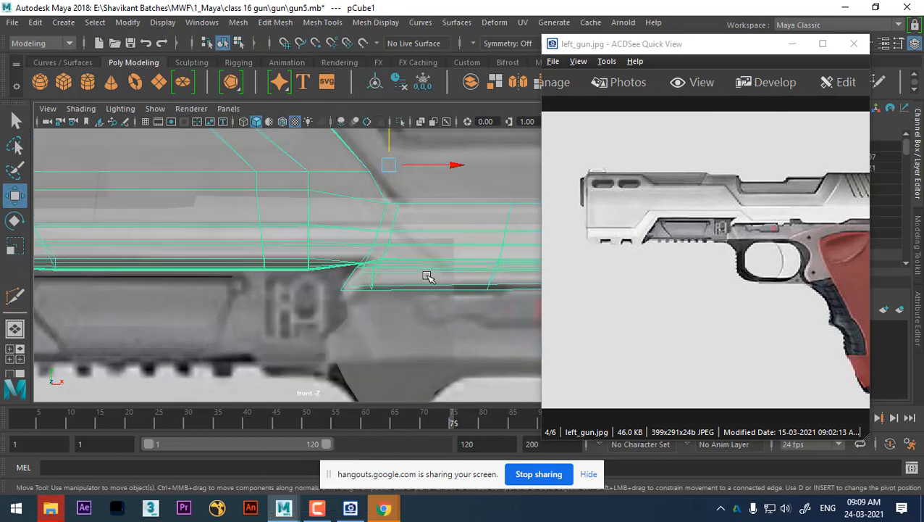
Try to cut a new edge with Multi-Cut through the narrow section behind the barrel block
alt+right_drag(461, 289, 464, 316)
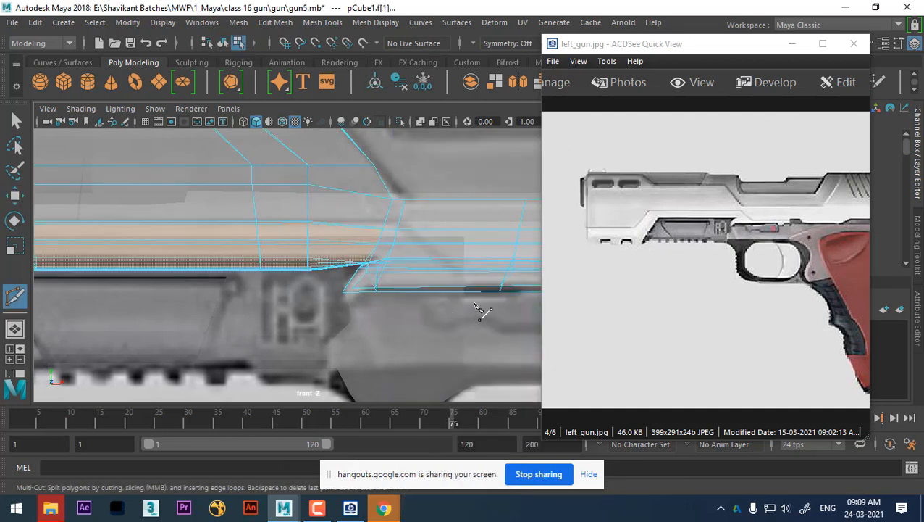
alt+middle_drag(371, 188, 399, 268)
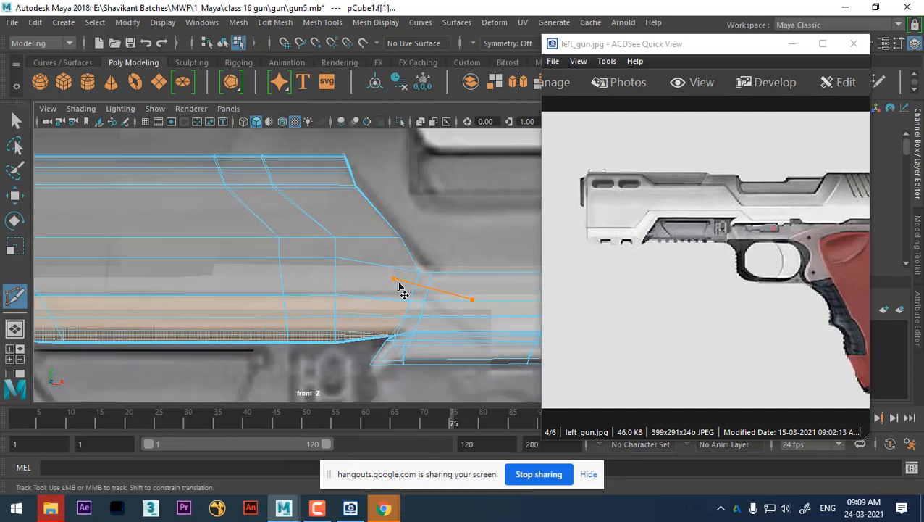
alt+middle_drag(491, 376, 409, 331)
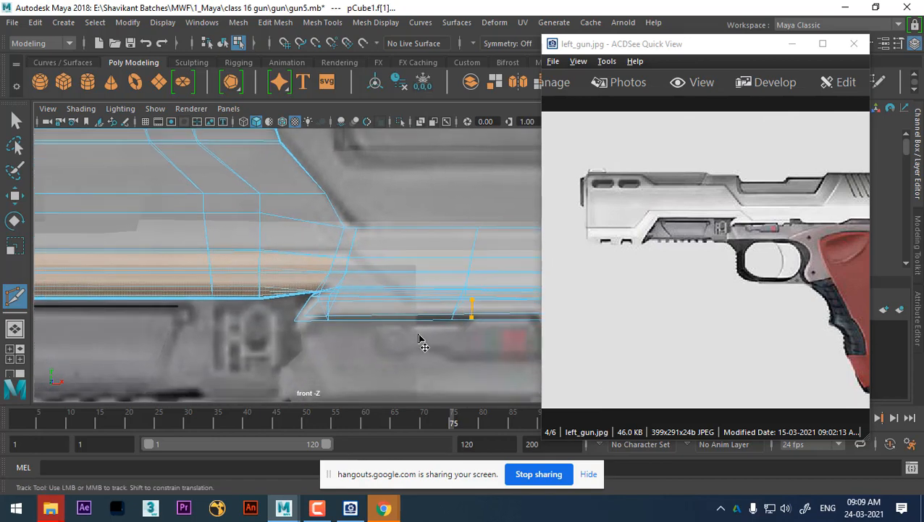
key(space)
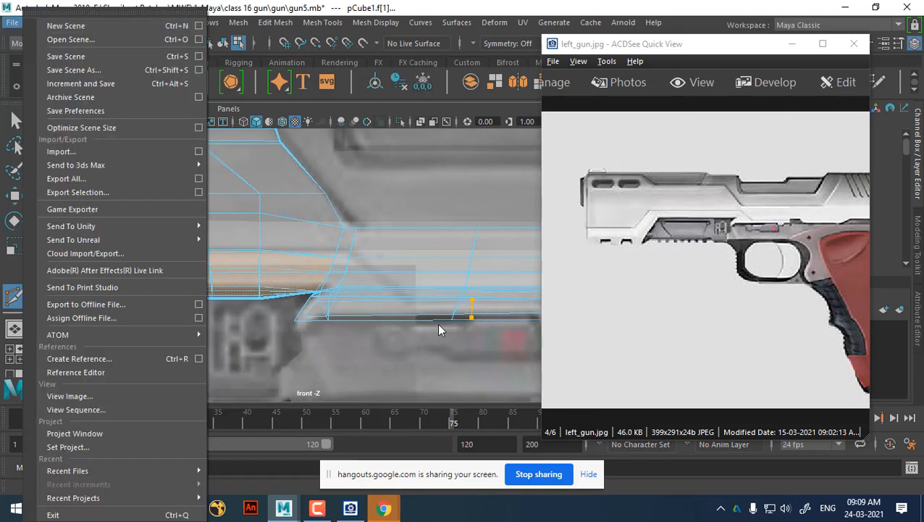
click(452, 331)
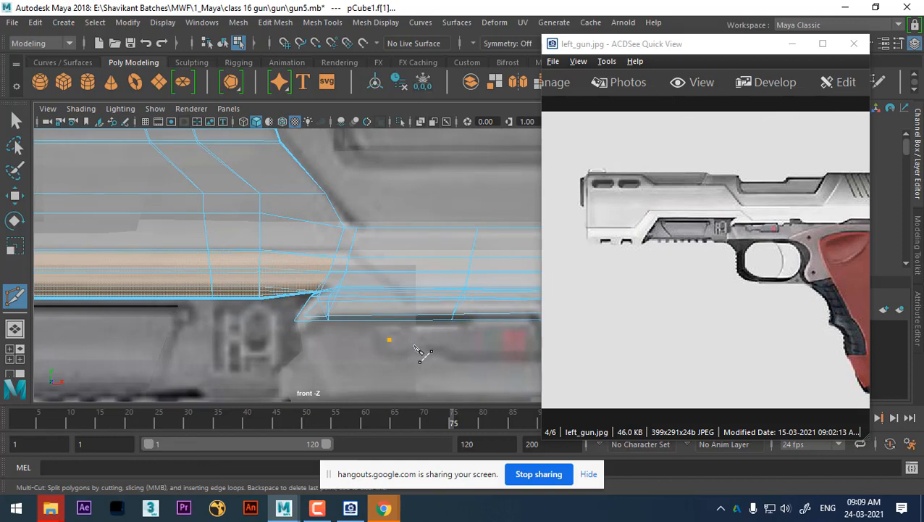
key(space)
drag(436, 343, 441, 377)
alt+right_drag(443, 379, 417, 361)
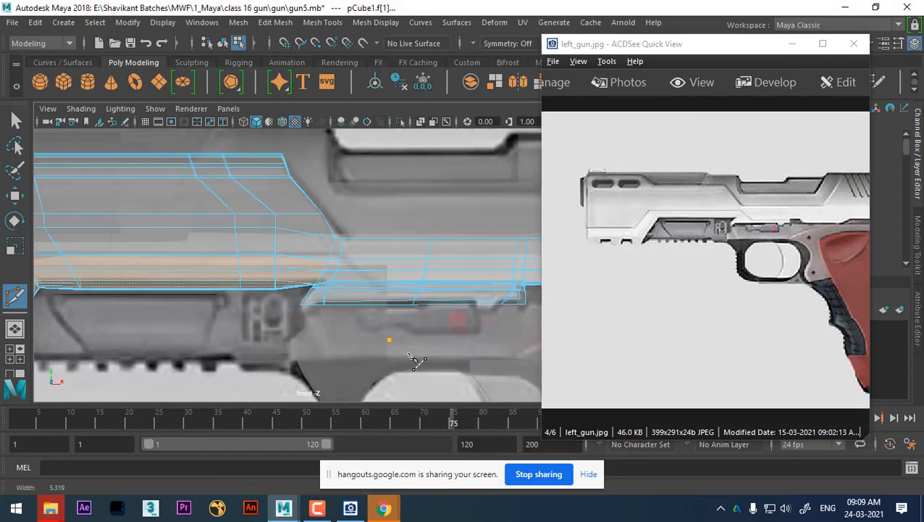
alt+right_drag(421, 326, 396, 377)
alt+middle_drag(396, 378, 397, 384)
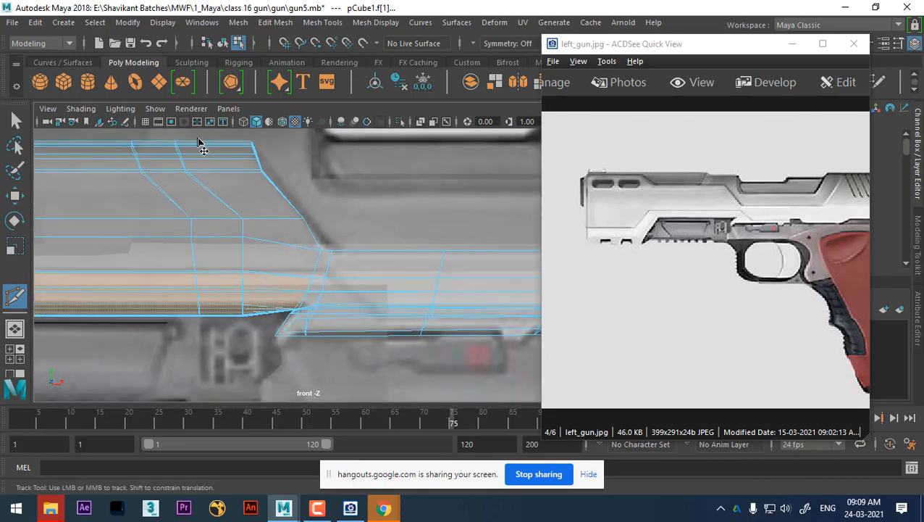
Split the edge ring through the narrow section behind the notch to add a new edge loop
key(w)
right_drag(289, 273, 246, 272)
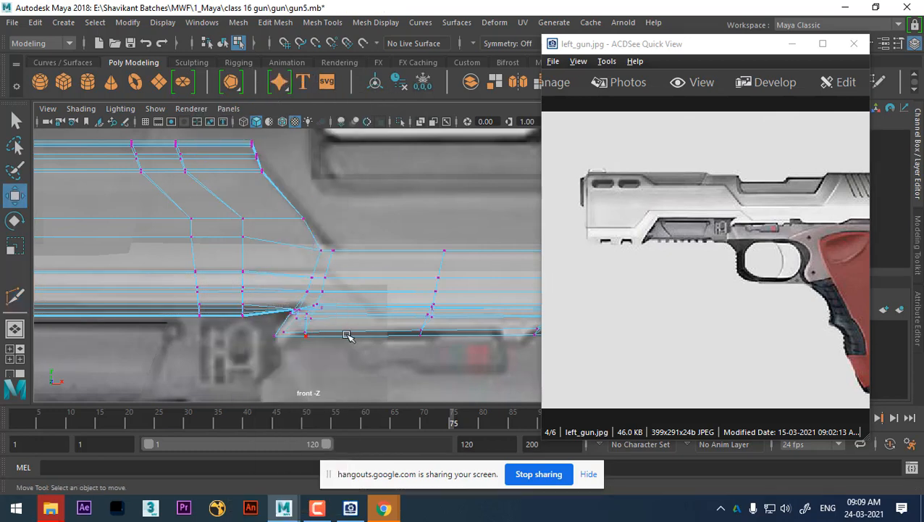
right_drag(360, 323, 362, 289)
click(375, 314)
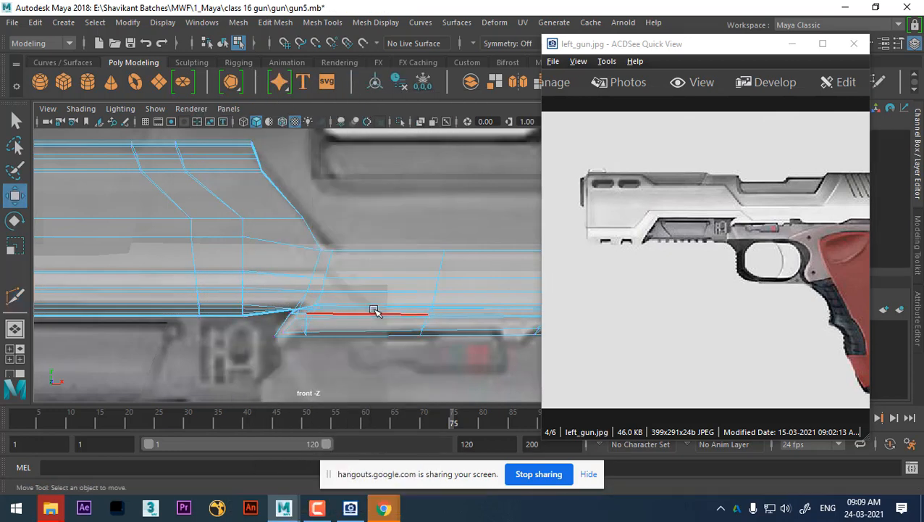
ctrl+right_drag(406, 261, 441, 360)
Rotate the new edge loop behind the notch so its lower end slants toward the rear
scroll(440, 359, up, 1)
key(e)
key(r)
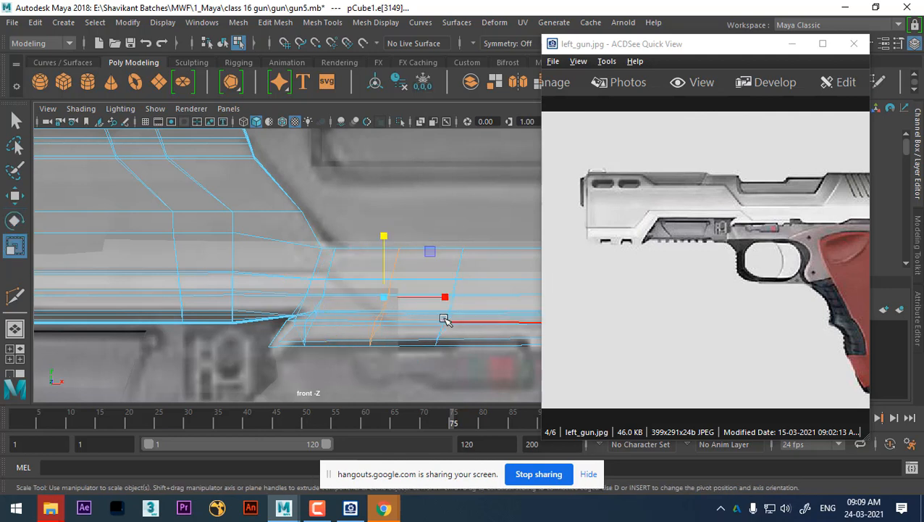
key(e)
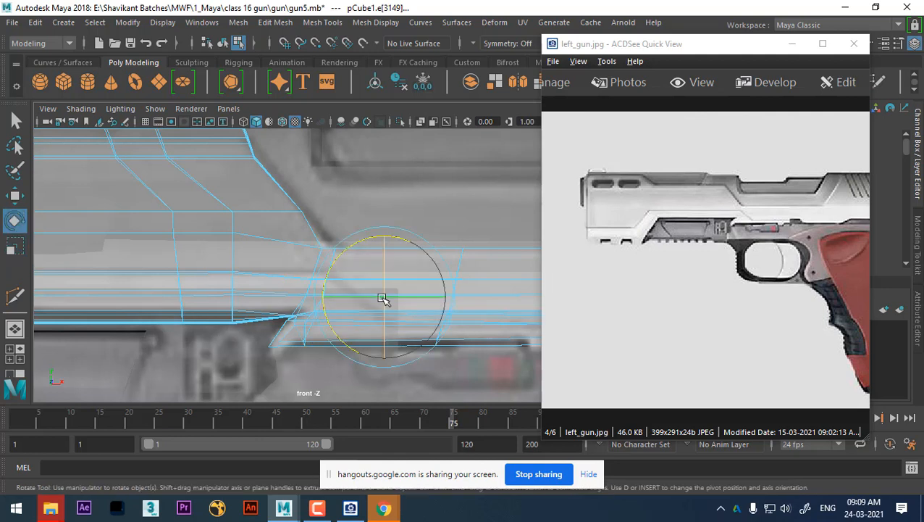
drag(355, 241, 326, 240)
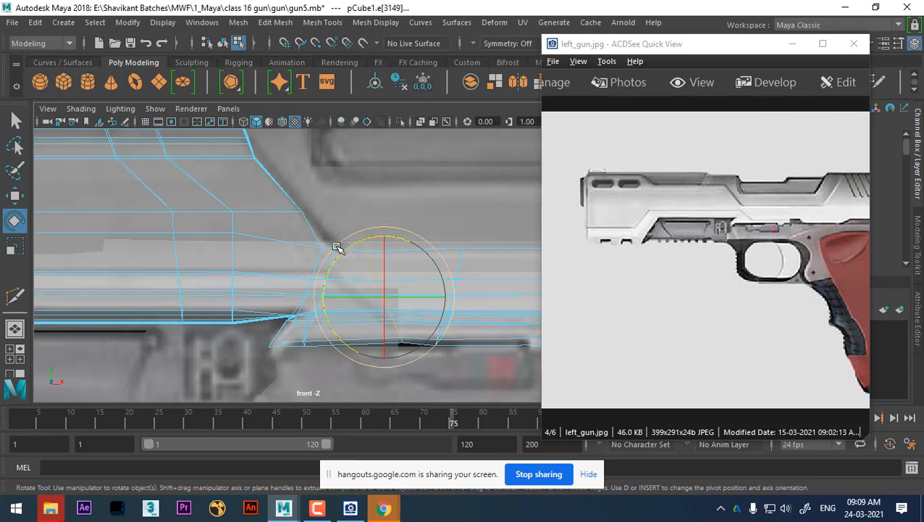
key(w)
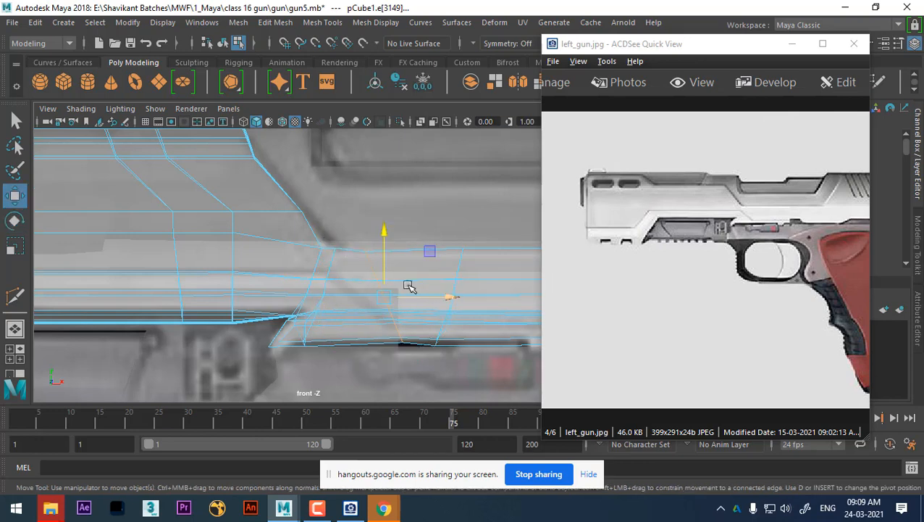
Adjust the top and bottom vertices of the slanted edge loop to line up with the neighbouring edges
alt+right_drag(408, 289, 386, 316)
alt+middle_drag(386, 316, 323, 324)
alt+right_drag(323, 323, 435, 382)
right_drag(438, 134, 382, 118)
drag(316, 253, 320, 257)
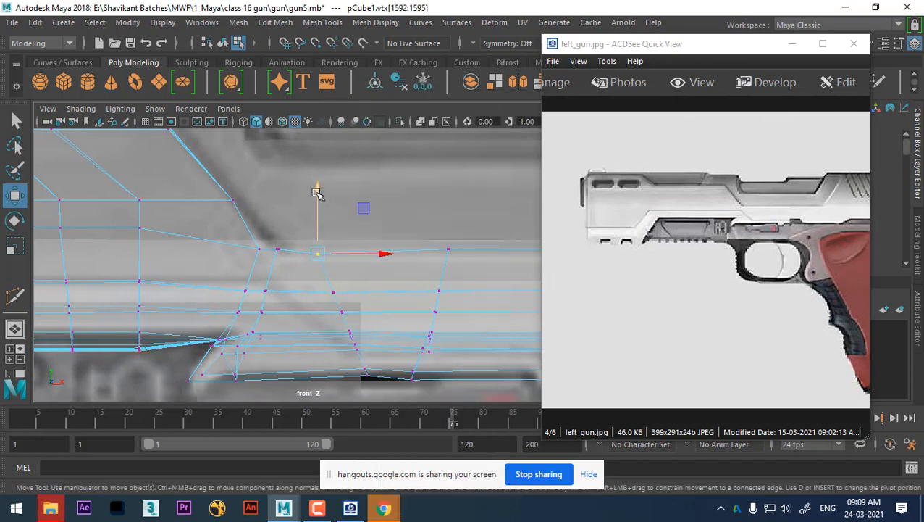
alt+middle_drag(364, 390, 356, 335)
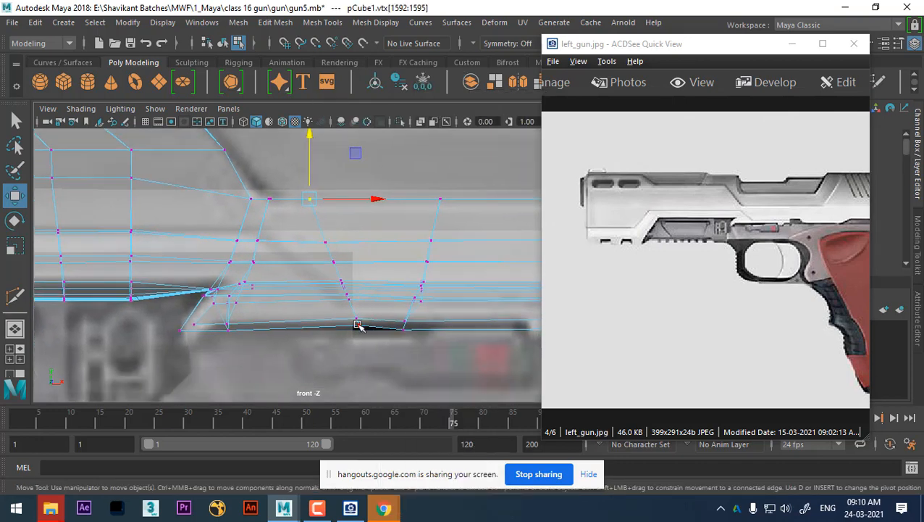
click(357, 325)
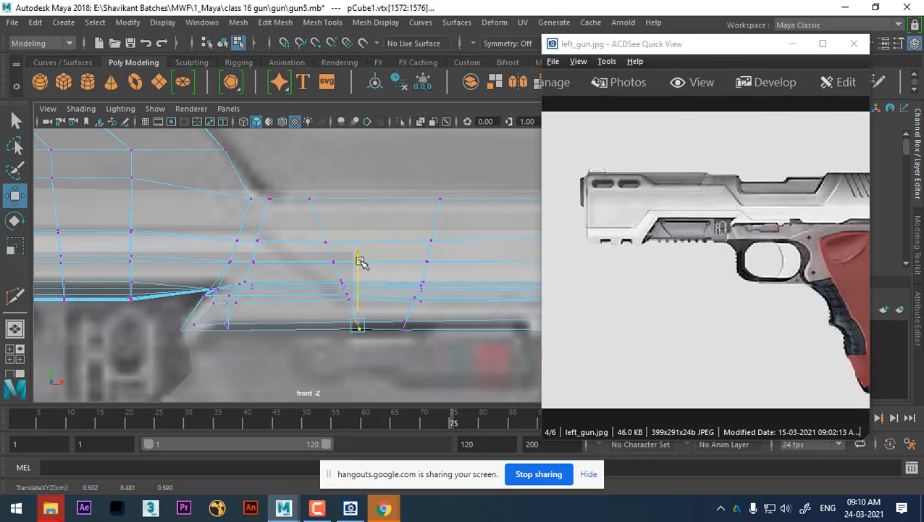
Slide the slanted edge loop slightly forward with the Slide Edge tool and clear the selection
right_drag(337, 261, 324, 149)
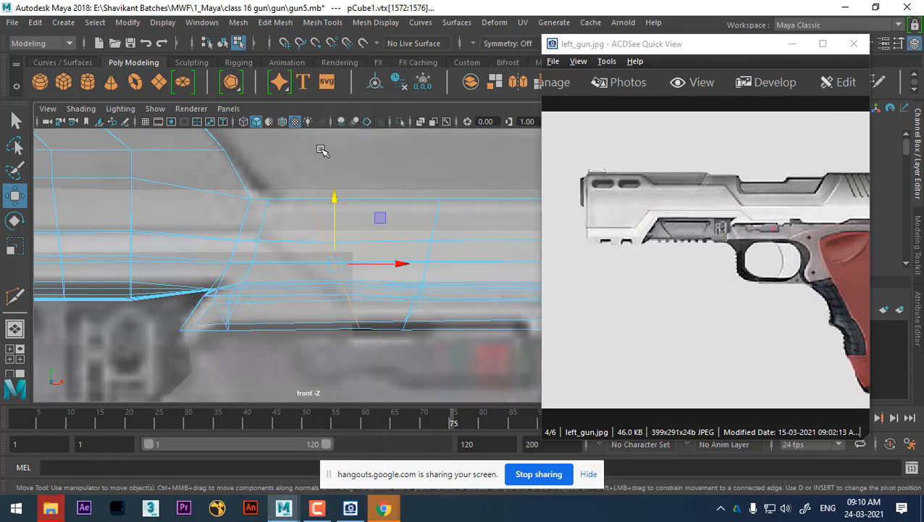
click(350, 265)
shift+right_drag(439, 209, 428, 318)
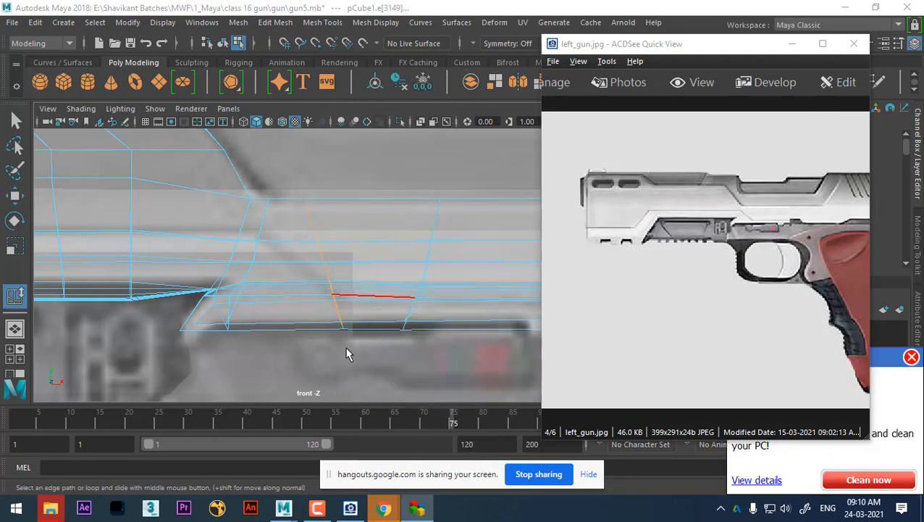
scroll(346, 333, down, 4)
click(283, 142)
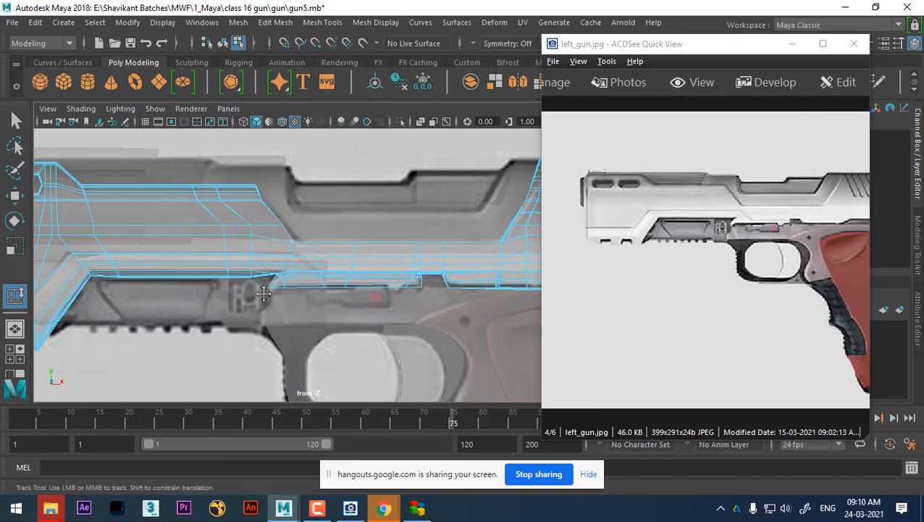
Select the body's lower trim faces from the muzzle teeth along the underside to the slanted edge behind the notch
alt+middle_drag(223, 291, 324, 264)
alt+right_drag(324, 264, 212, 309)
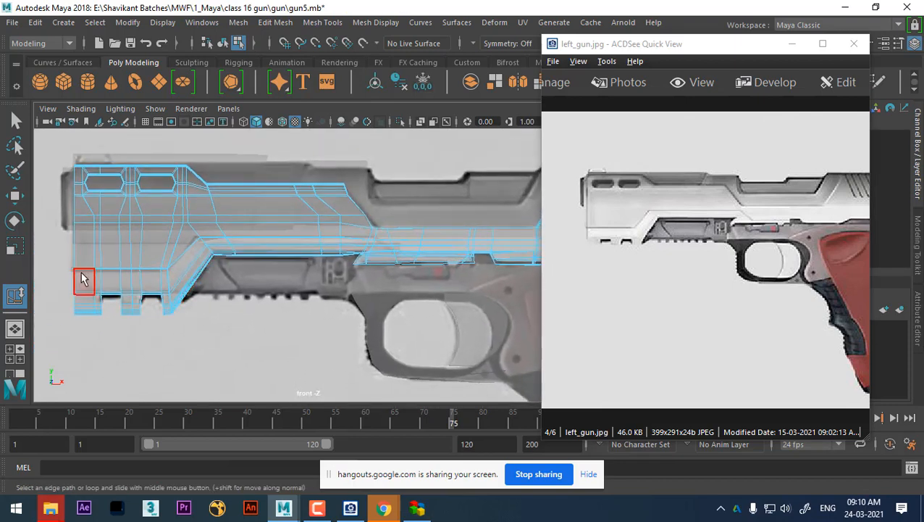
drag(179, 369, 181, 367)
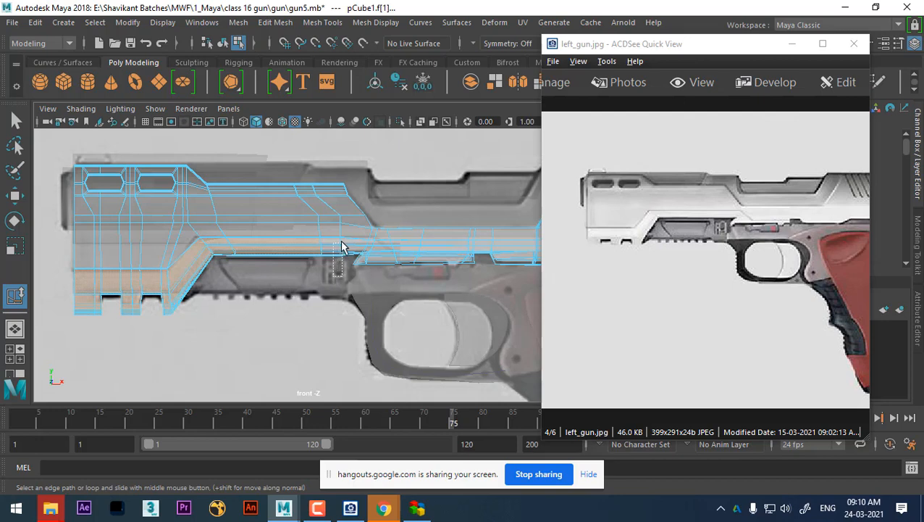
scroll(359, 291, up, 5)
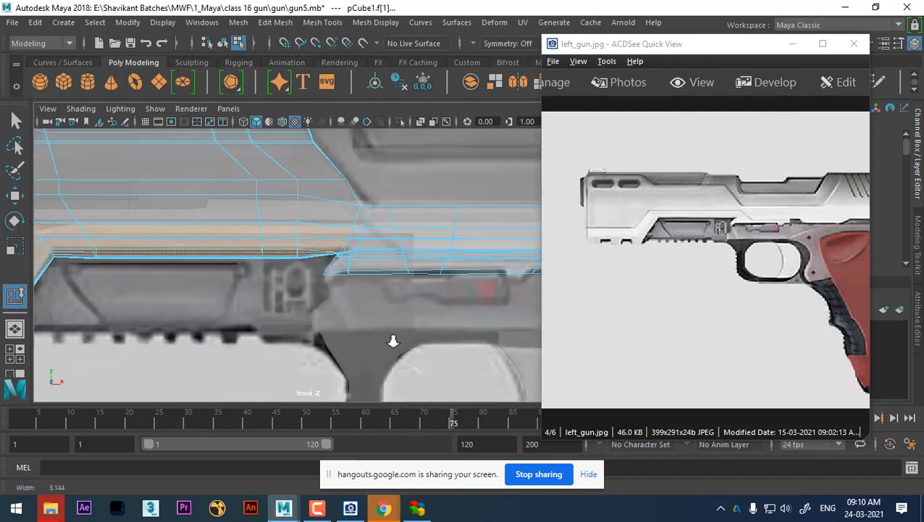
shift+drag(338, 263, 345, 239)
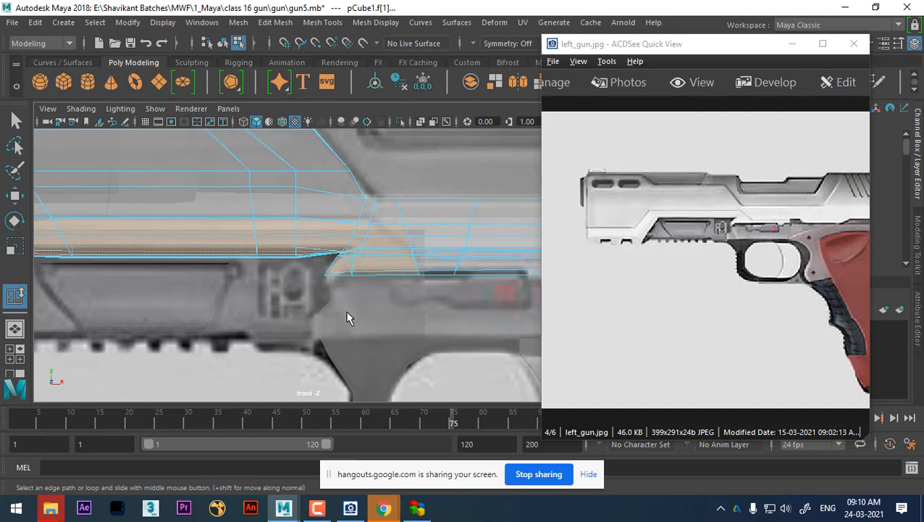
alt+right_drag(377, 311, 365, 258)
key(space)
drag(378, 284, 356, 157)
alt+right_drag(355, 312, 187, 403)
alt+drag(186, 399, 404, 303)
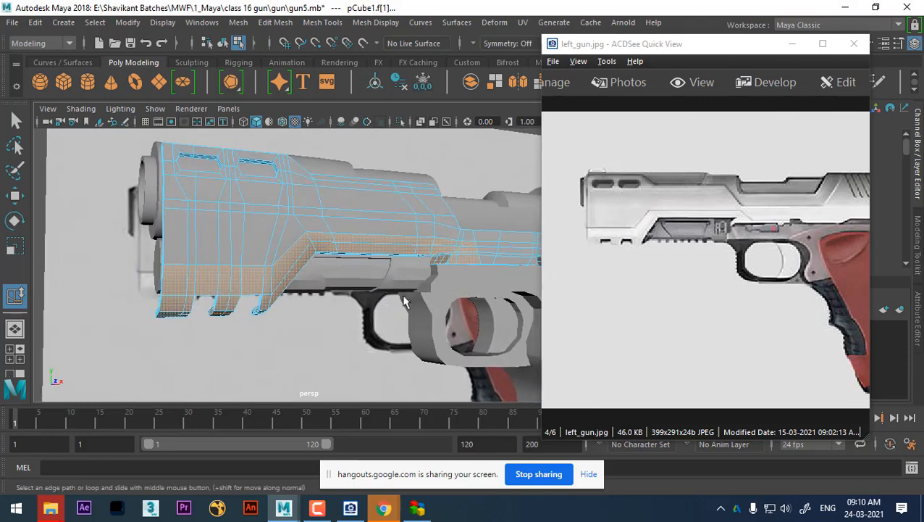
Extrude the selected lower trim faces with Local Translate Z 0.04 and 2 divisions, minimizing the reference image window
shift+right_drag(398, 242, 397, 250)
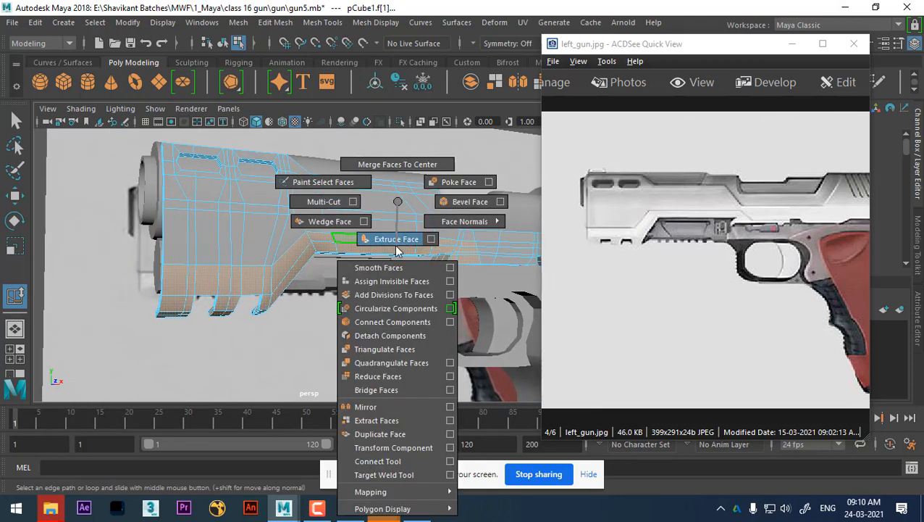
shift+right_drag(395, 213, 395, 213)
alt+drag(395, 212, 108, 297)
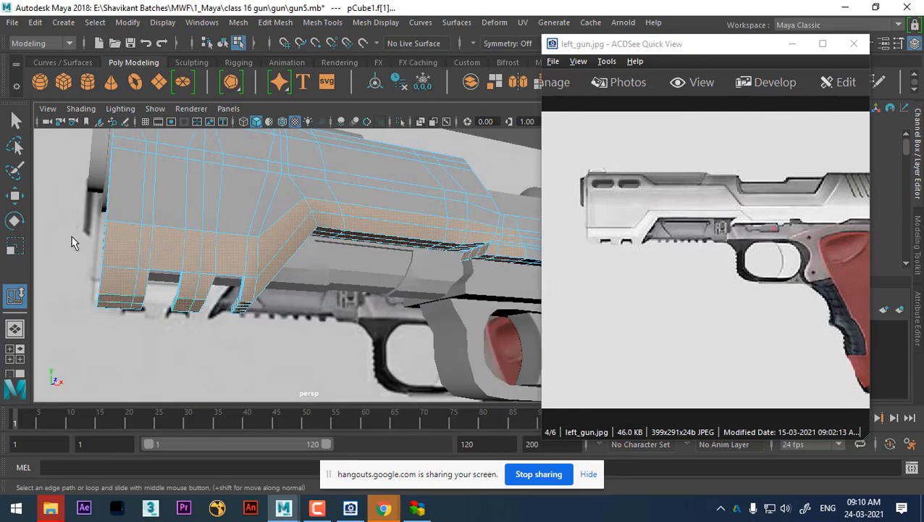
drag(135, 349, 378, 242)
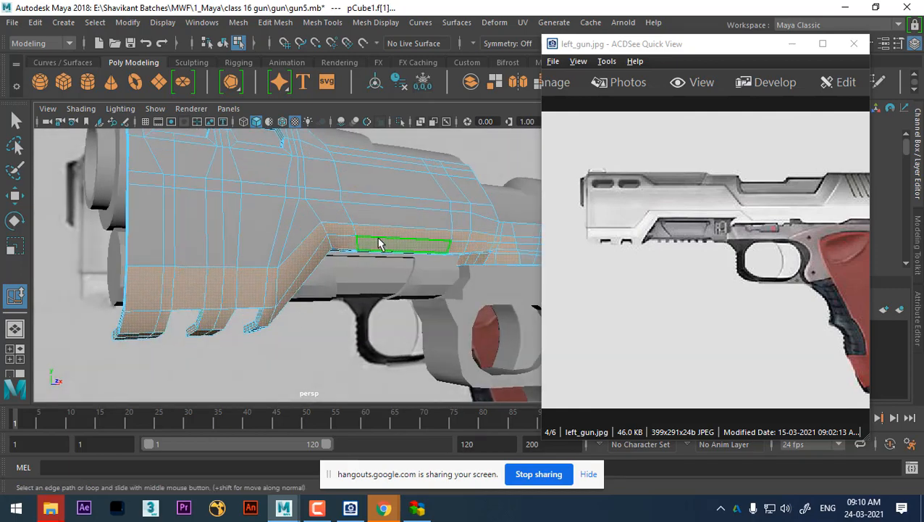
shift+right_drag(378, 201, 379, 242)
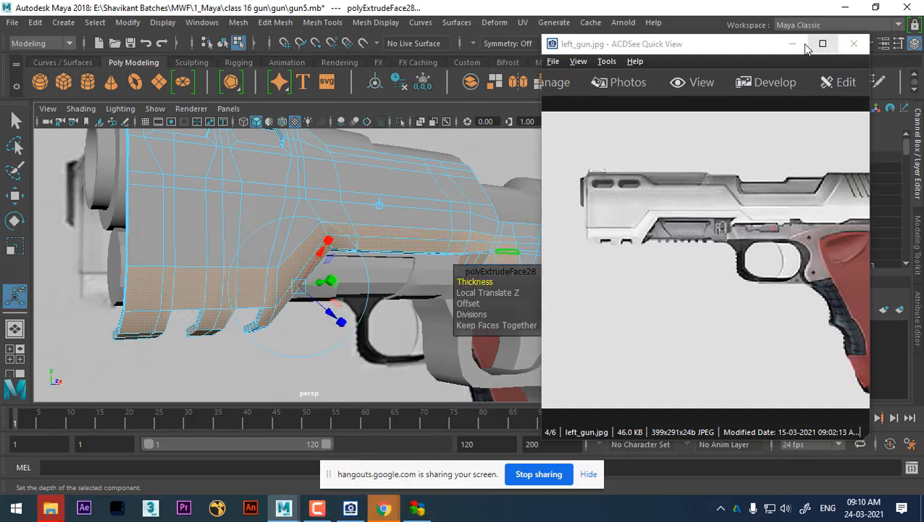
click(792, 43)
drag(484, 292, 490, 292)
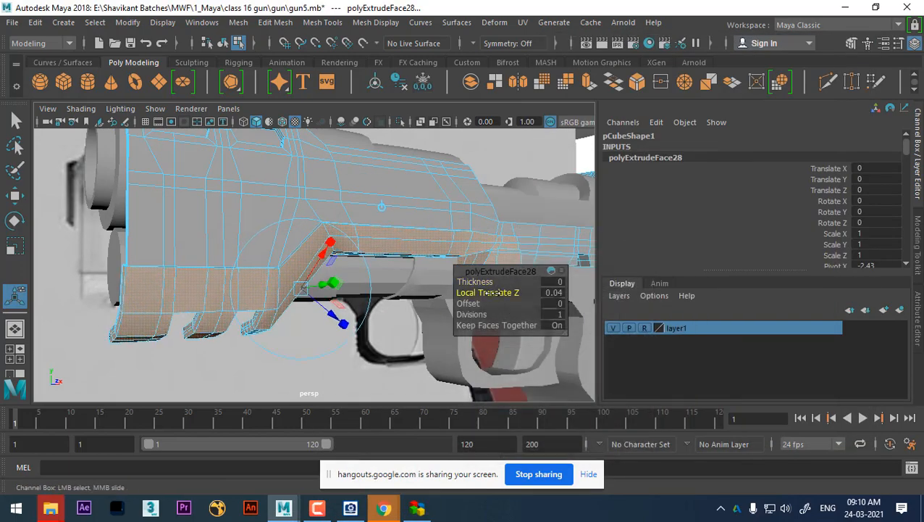
alt+drag(392, 312, 317, 325)
drag(479, 315, 487, 314)
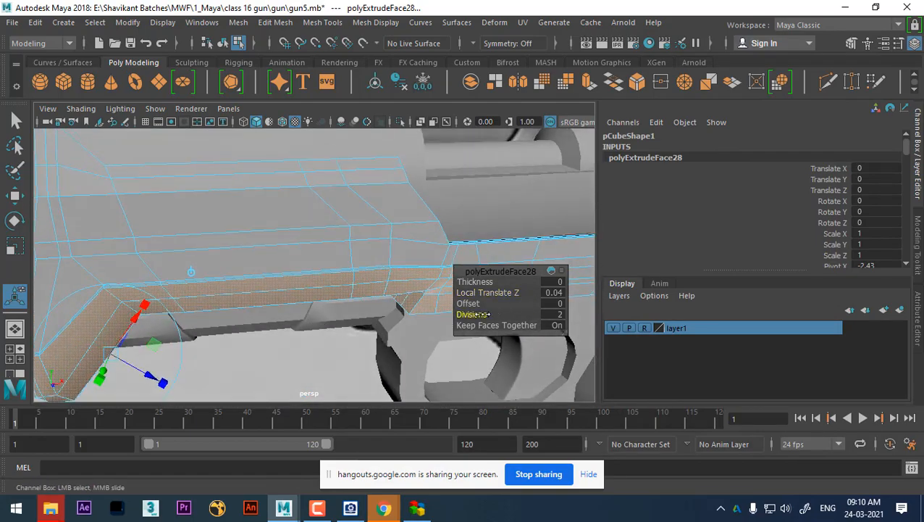
Inspect the body mesh's smooth preview in object mode and return it to the unsmoothed display
scroll(260, 343, down, 4)
alt+drag(280, 330, 322, 277)
right_drag(319, 272, 392, 94)
alt+drag(393, 228, 289, 302)
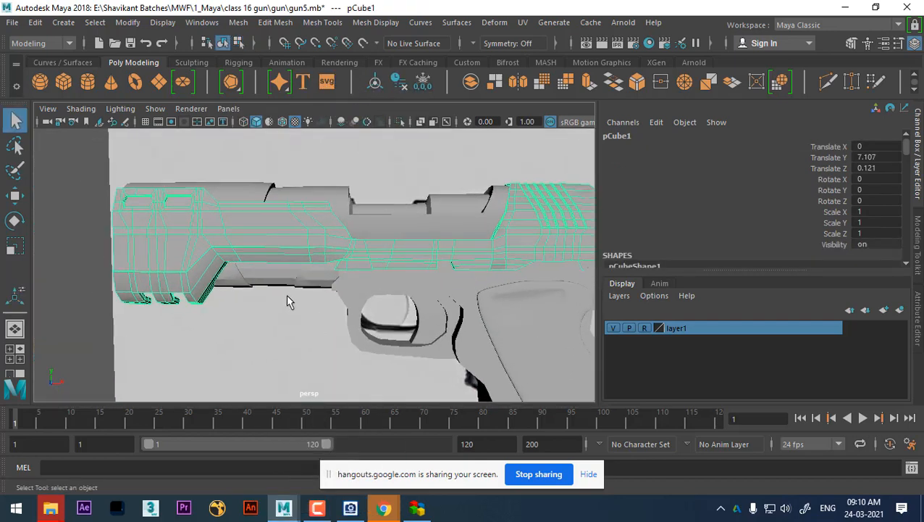
click(228, 350)
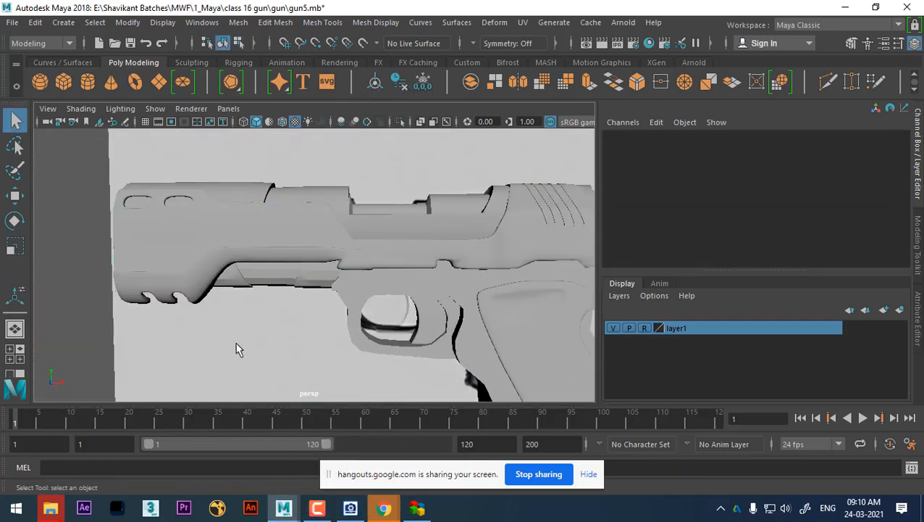
alt+drag(237, 349, 318, 344)
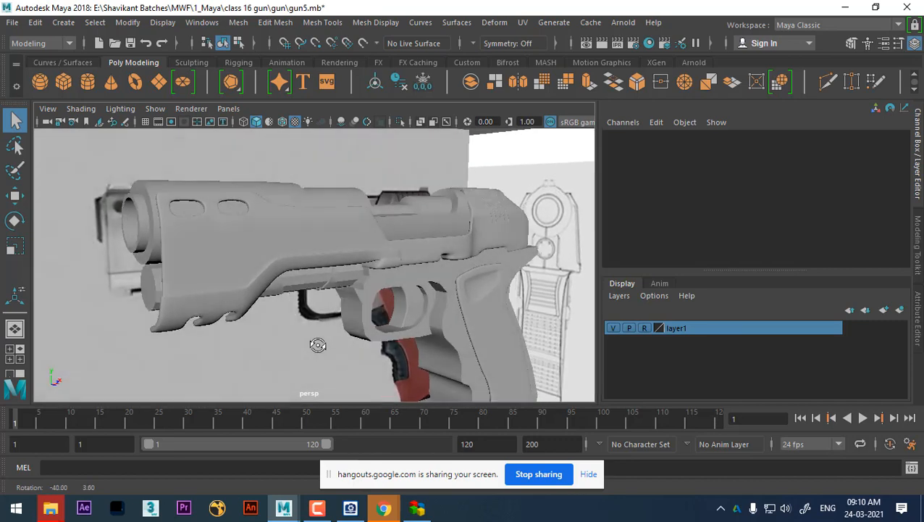
scroll(273, 246, up, 3)
click(272, 242)
alt+right_drag(275, 248, 305, 318)
key(1)
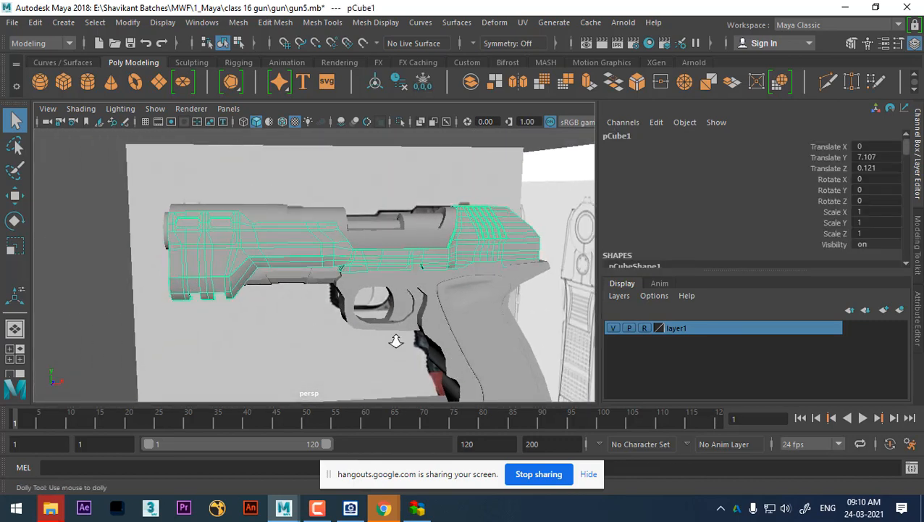
Select the frame mesh with the trigger guard and grip in the front view
alt+right_drag(395, 340, 417, 316)
alt+middle_drag(416, 316, 386, 278)
alt+drag(387, 285, 391, 307)
key(space)
drag(427, 299, 418, 328)
scroll(273, 281, up, 3)
alt+middle_drag(316, 291, 358, 262)
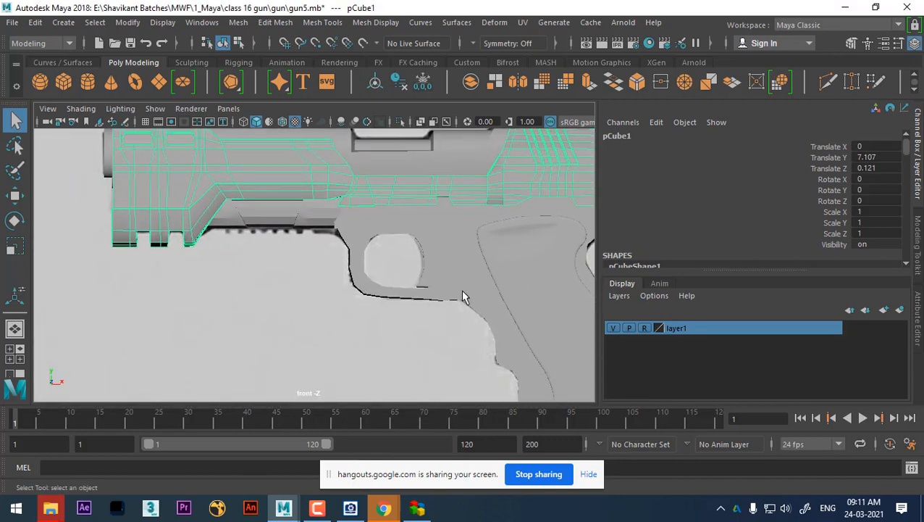
alt+middle_drag(464, 297, 429, 305)
click(477, 326)
alt+middle_drag(477, 326, 426, 339)
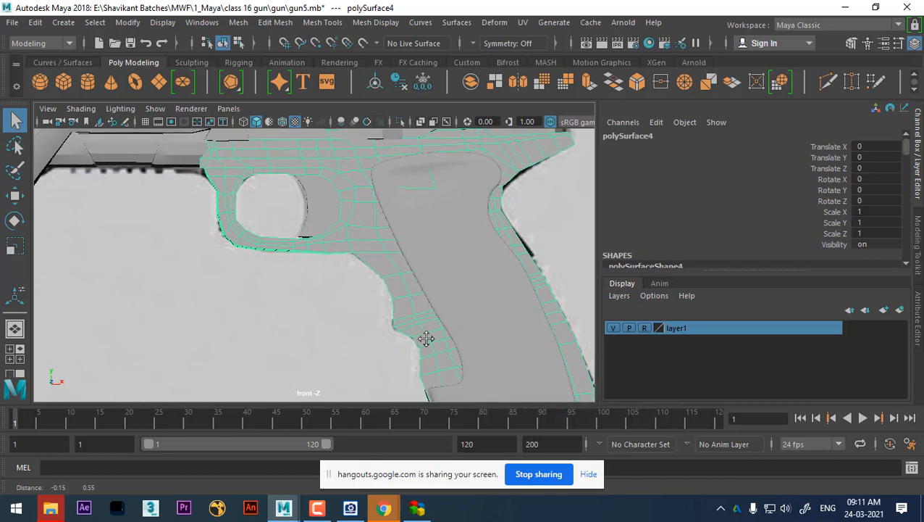
Bring up the left_gun.jpg reference in ACDSee Quick View and pan it to compare the whole grip with the frame mesh
click(350, 508)
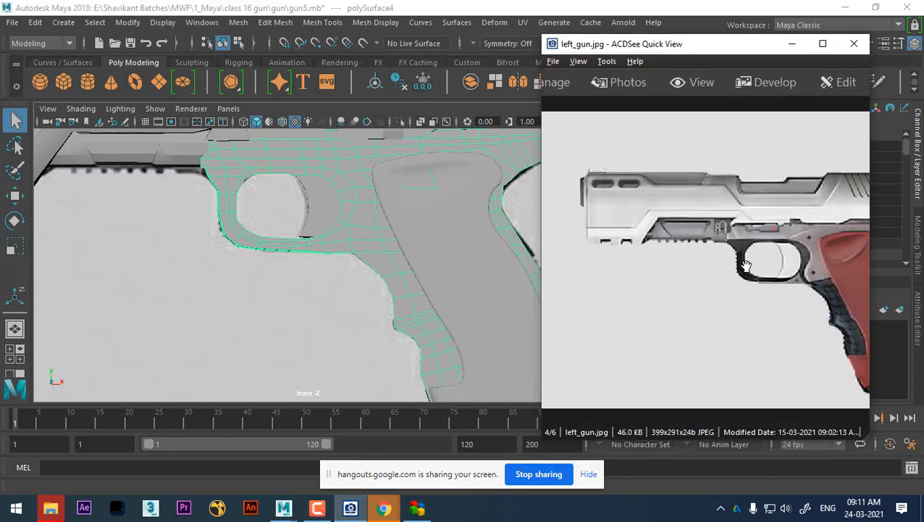
drag(747, 265, 711, 260)
alt+middle_drag(474, 329, 344, 319)
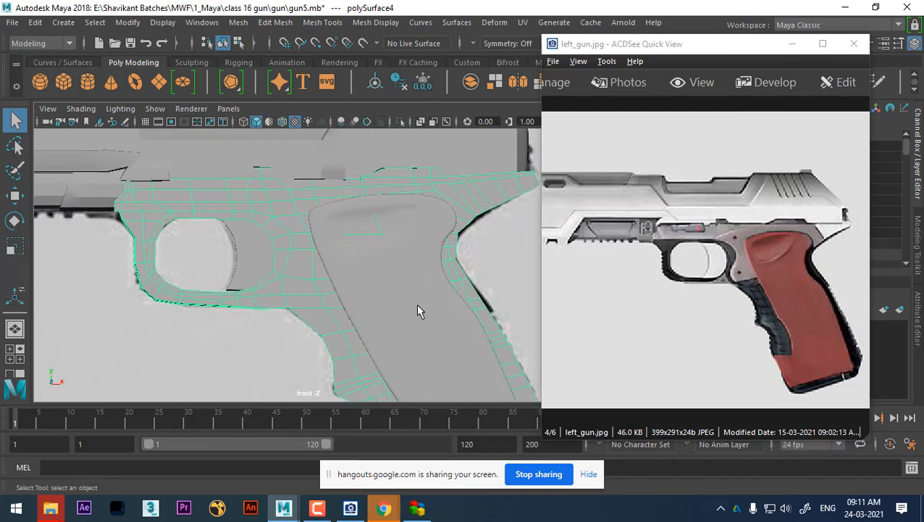
alt+middle_drag(363, 351, 315, 276)
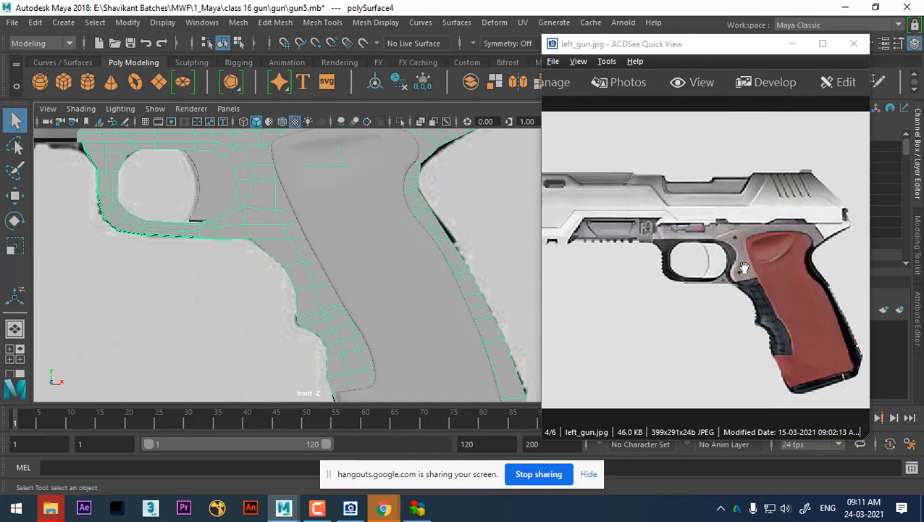
alt+middle_drag(350, 294, 357, 355)
scroll(347, 314, up, 1)
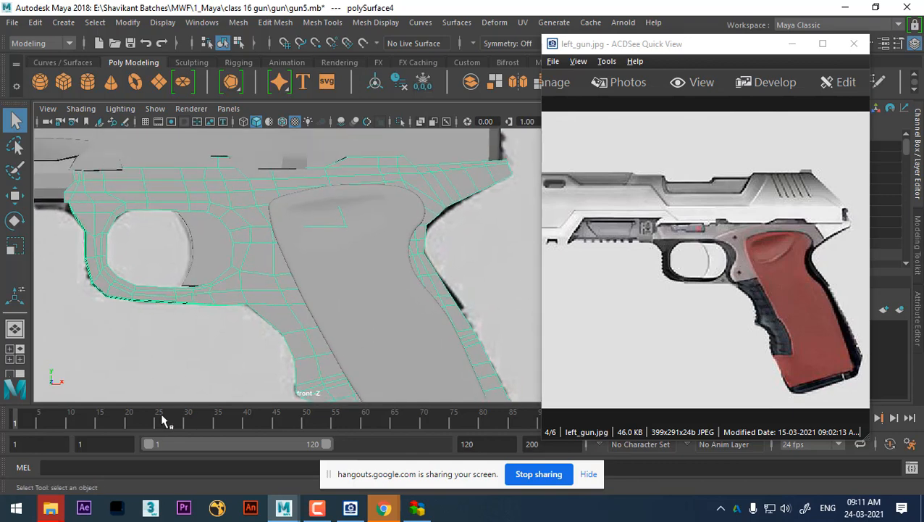
Scrub the timeline to around frame 90 so the reference image shows through the frame mesh
drag(167, 415, 539, 376)
scroll(219, 228, up, 1)
scroll(220, 228, up, 1)
alt+middle_drag(219, 228, 218, 242)
Duplicate the frame mesh faces covering the grey panel around the upper grip, from behind the trigger guard to the rear tip
right_drag(254, 192, 248, 155)
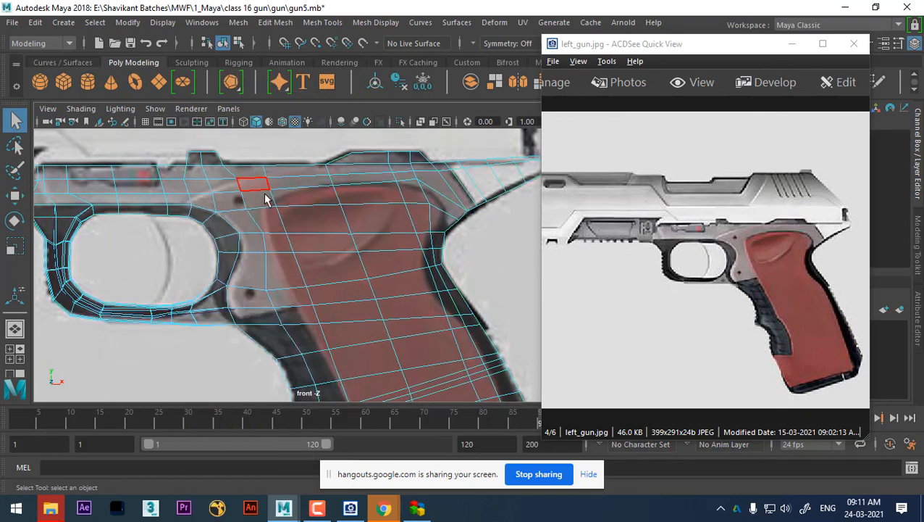
click(206, 202)
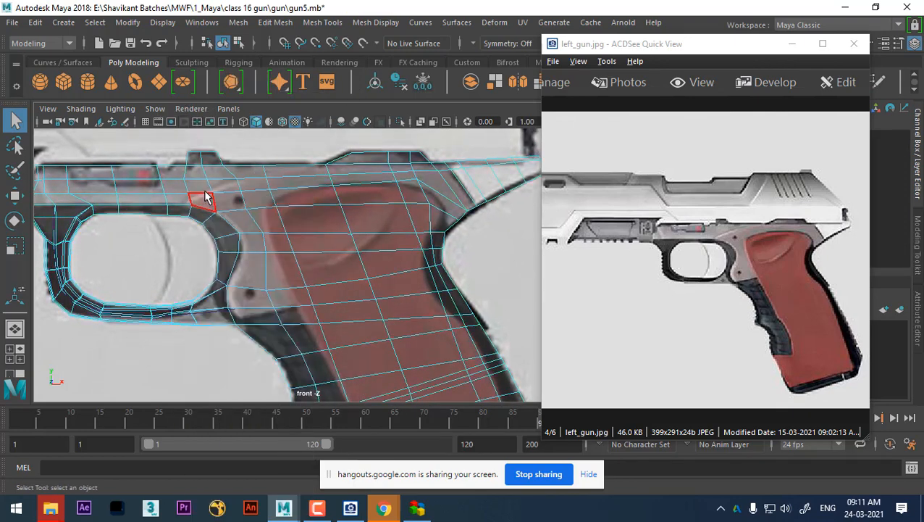
click(468, 187)
drag(427, 263, 215, 173)
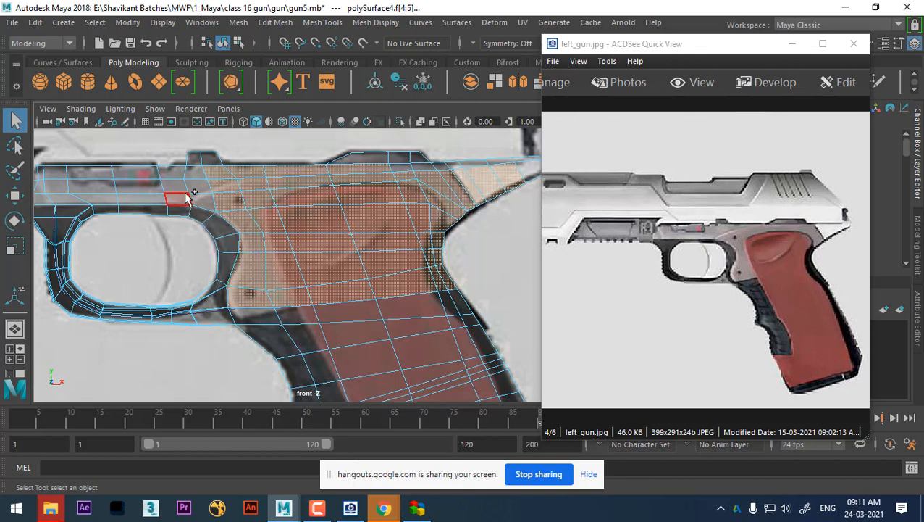
ctrl+shift+drag(224, 203, 226, 205)
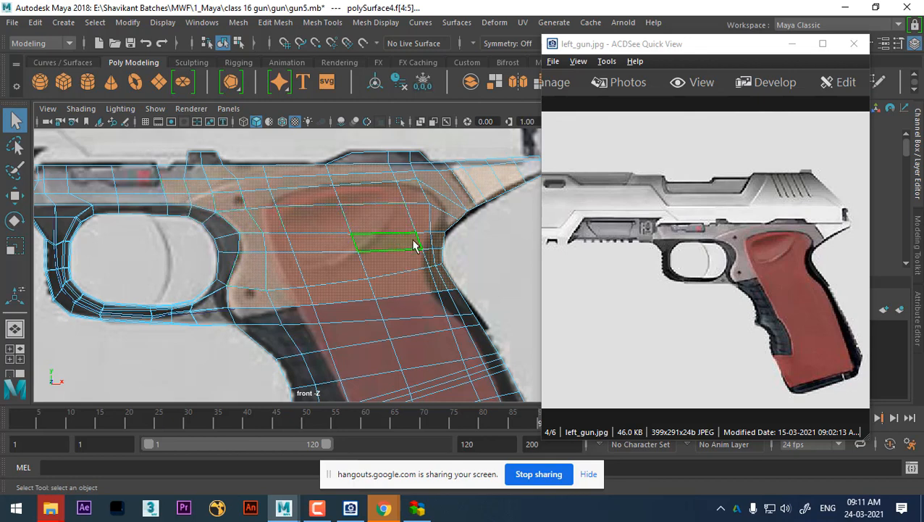
alt+middle_drag(426, 254, 355, 264)
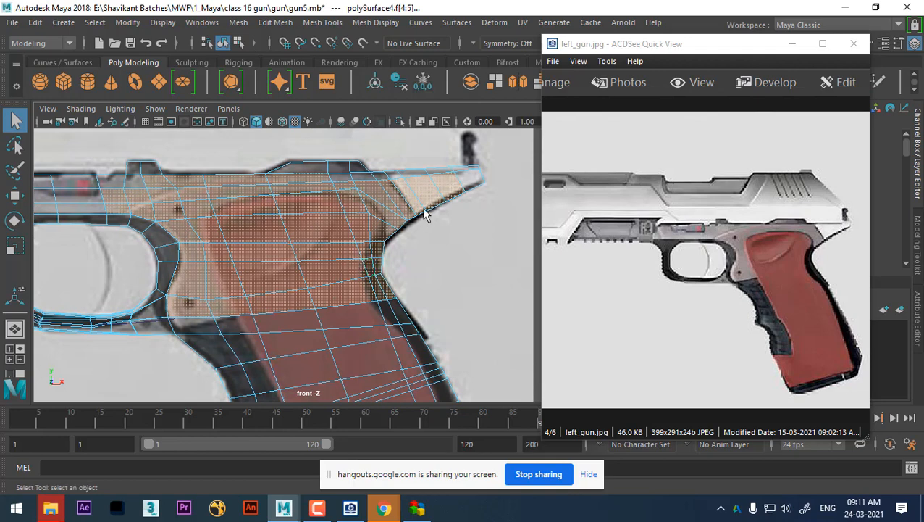
drag(457, 186, 449, 201)
alt+middle_drag(373, 266, 368, 209)
shift+right_drag(404, 164, 405, 397)
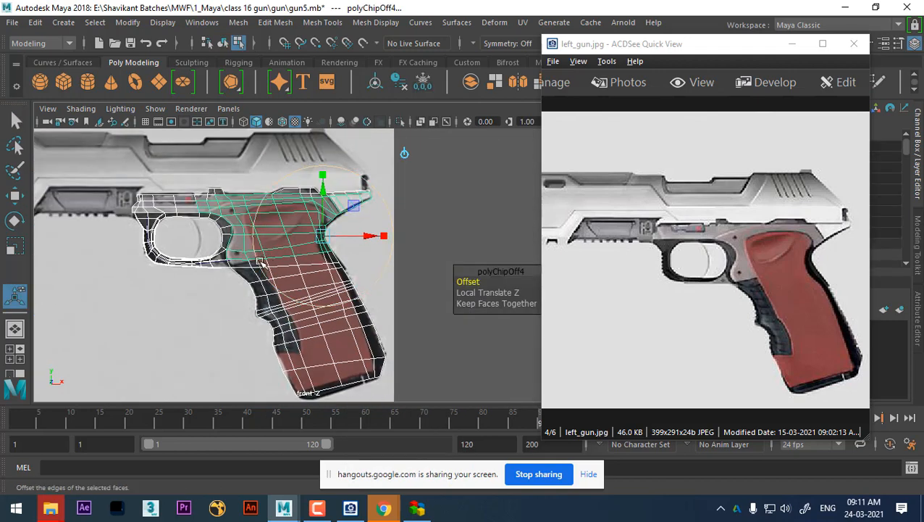
Hide the original frame and grip meshes in object mode and select the duplicated panel piece
right_drag(259, 262, 326, 100)
key(q)
click(400, 193)
click(317, 297)
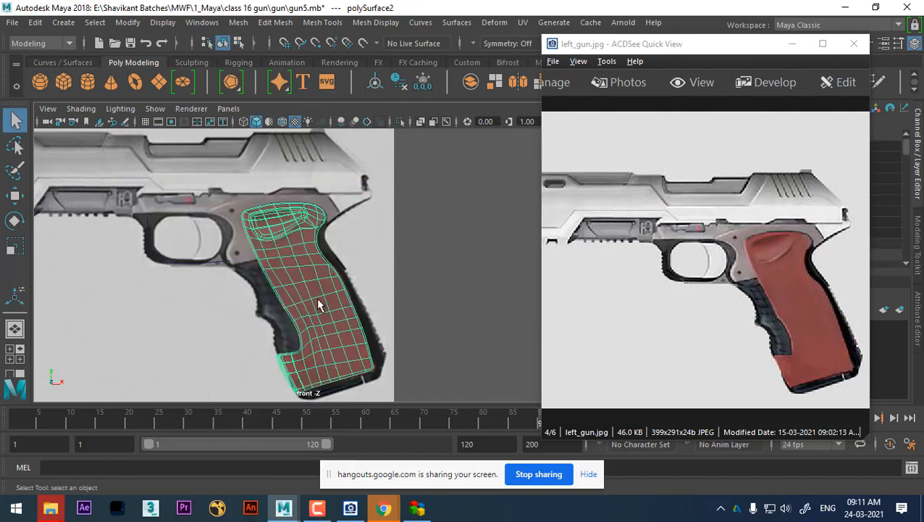
key(ctrl+h)
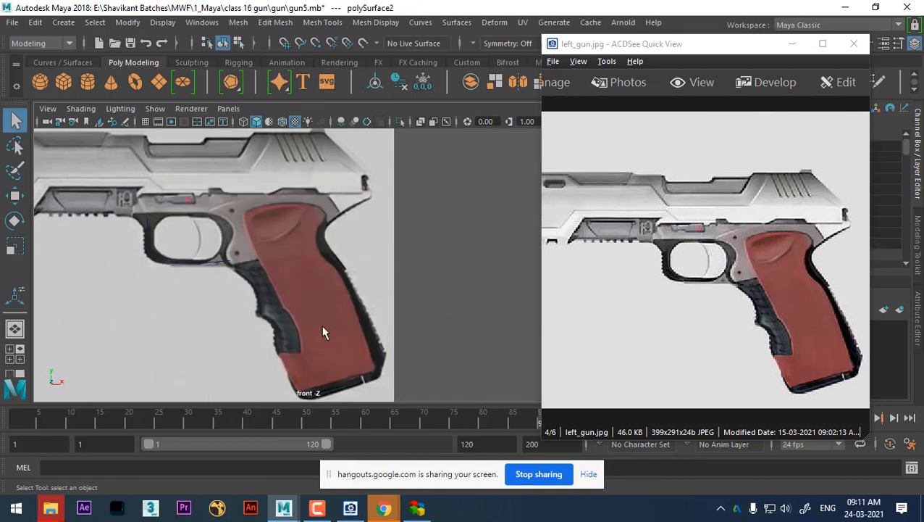
click(324, 331)
key(ctrl+h)
click(278, 222)
Move the panel's lower front corner vertex down to the corner of the grey panel in the reference
alt+right_drag(290, 322, 330, 366)
alt+middle_drag(226, 233, 272, 280)
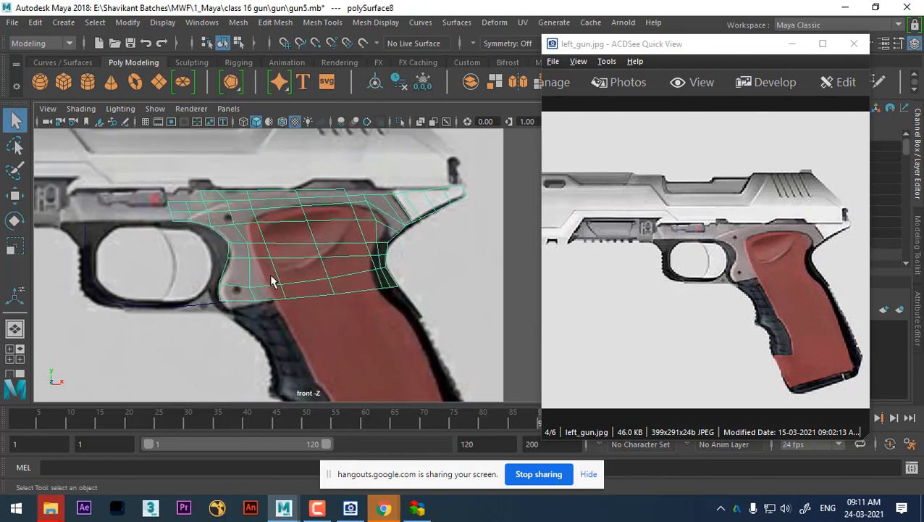
alt+right_drag(272, 281, 291, 287)
alt+middle_drag(291, 287, 281, 250)
alt+right_drag(280, 250, 301, 290)
mouse_move(301, 290)
alt+middle_down()
mouse_move(297, 276)
mouse_move(295, 287)
alt+middle_up()
alt+right_drag(394, 229, 324, 244)
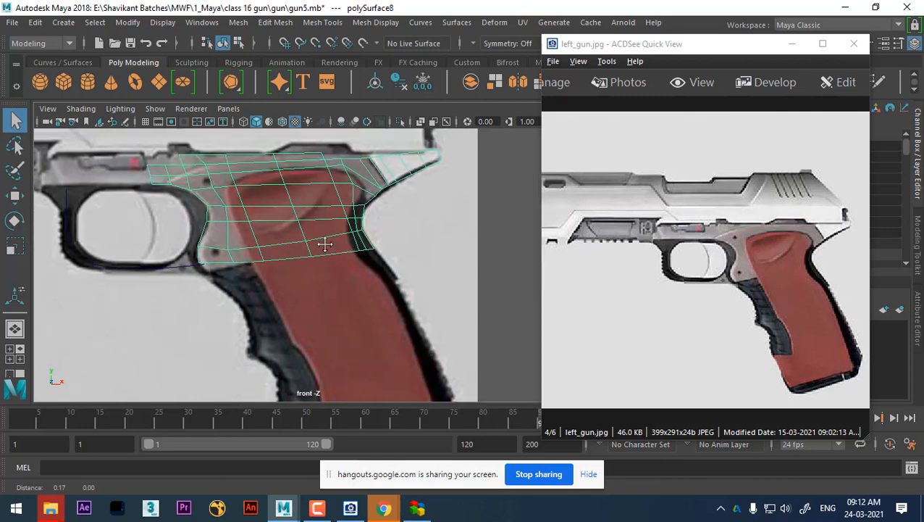
alt+middle_drag(324, 243, 268, 248)
alt+right_drag(268, 248, 298, 250)
right_drag(481, 217, 415, 110)
alt+middle_drag(196, 280, 219, 281)
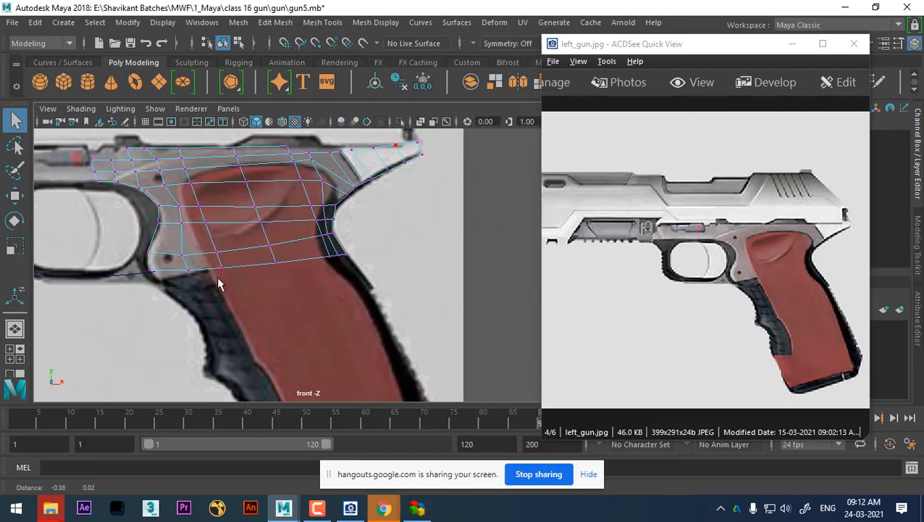
alt+right_drag(219, 281, 254, 298)
alt+middle_drag(178, 293, 261, 292)
alt+right_drag(261, 292, 278, 323)
key(w)
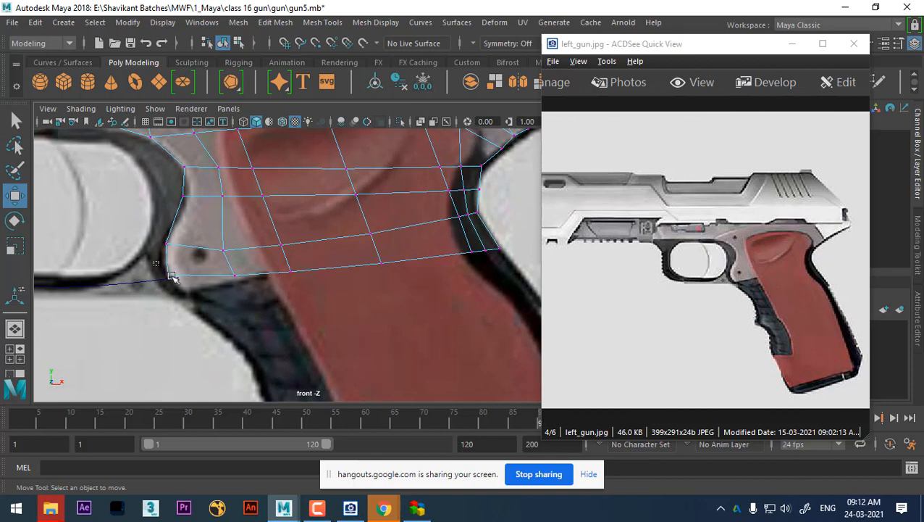
click(172, 277)
mouse_move(169, 273)
mouse_down()
mouse_move(182, 293)
mouse_move(171, 289)
mouse_up()
Insert an edge loop lengthwise through the panel's lowest row of faces
alt+middle_drag(230, 266, 198, 271)
right_drag(287, 249, 369, 332)
click(300, 243)
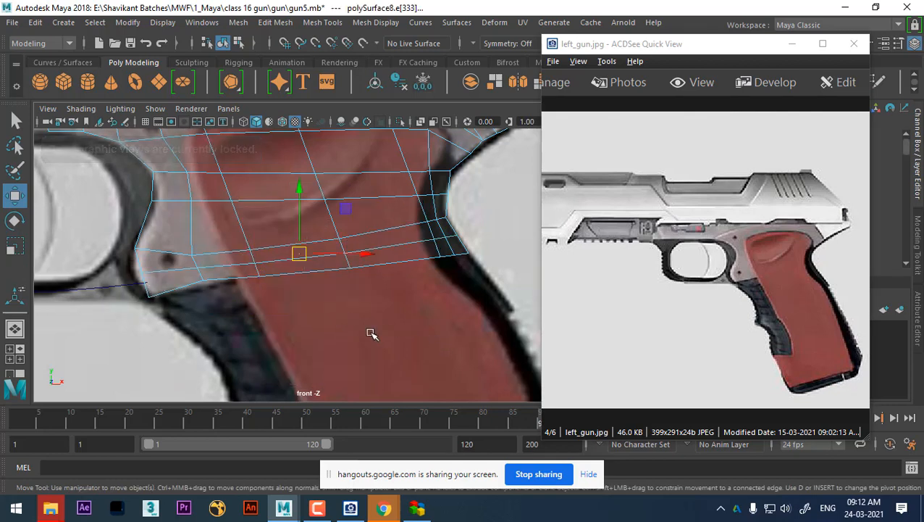
Reposition the panel's front-edge vertices behind the trigger guard to follow the curved outline in the reference
right_drag(244, 223, 156, 79)
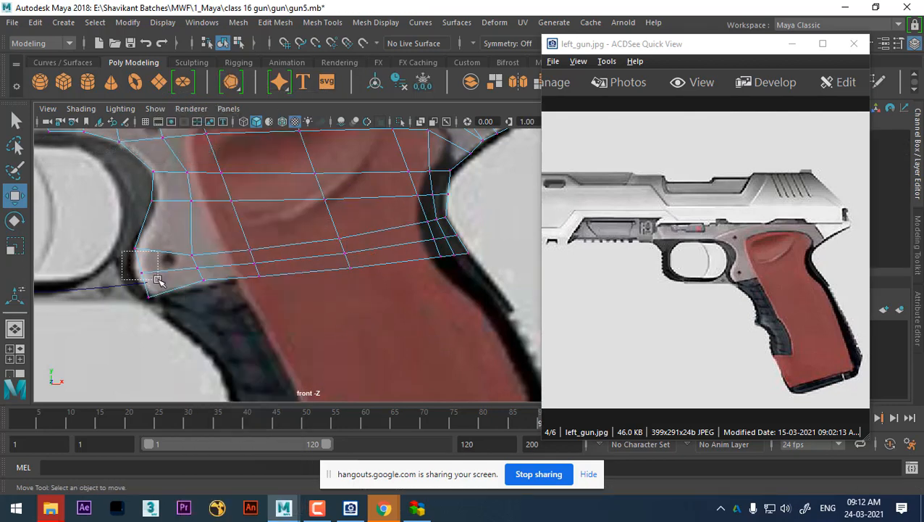
drag(158, 280, 148, 275)
alt+middle_drag(155, 294, 141, 305)
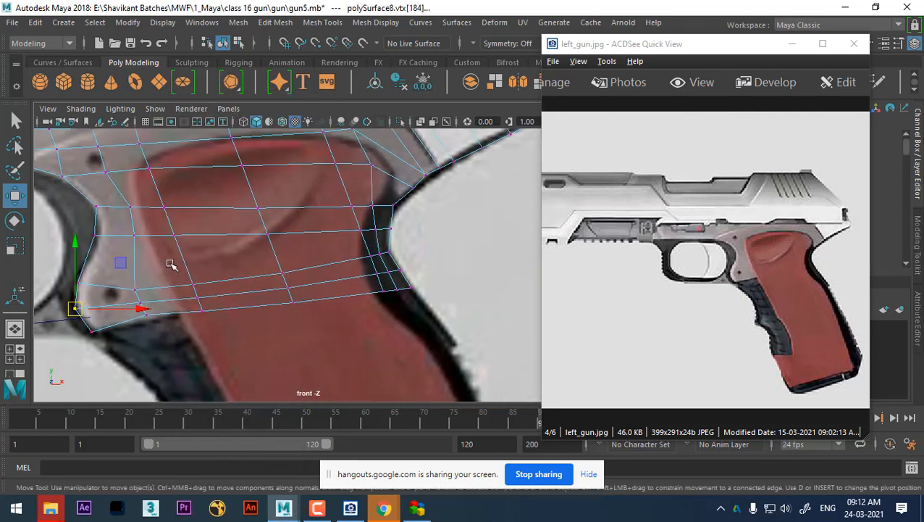
alt+middle_drag(169, 263, 245, 279)
scroll(241, 275, up, 3)
drag(139, 244, 163, 266)
alt+middle_drag(137, 208, 245, 282)
scroll(249, 284, up, 1)
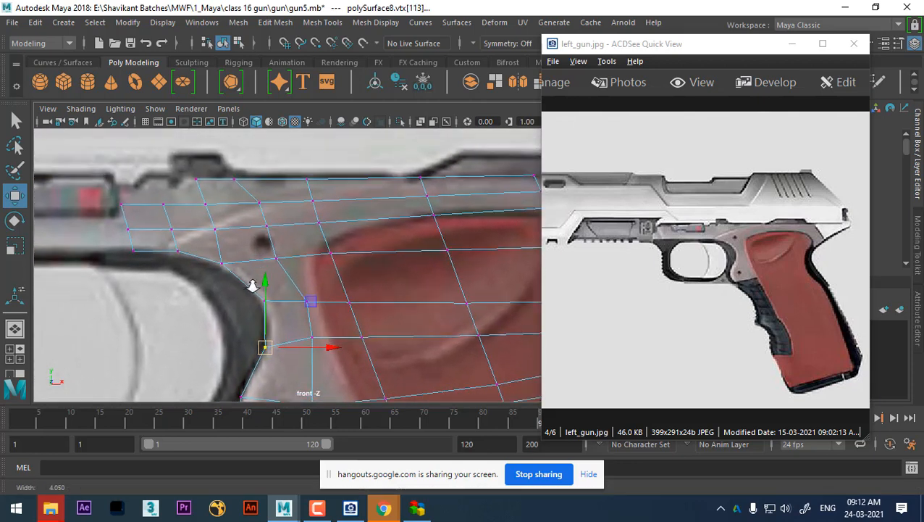
Pull the vertices at the panel's front tip above the trigger guard back onto the pointed outline in the reference
alt+middle_drag(214, 247, 239, 285)
click(191, 270)
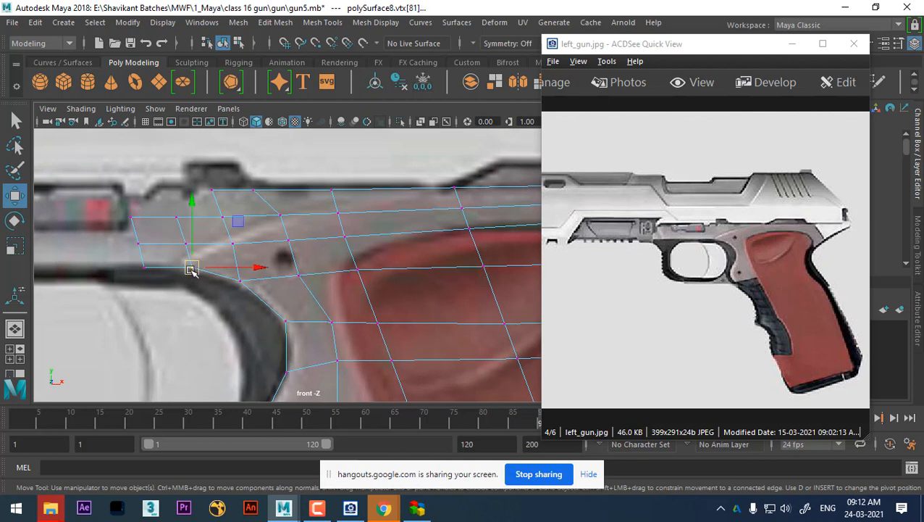
drag(191, 269, 191, 271)
drag(141, 257, 170, 265)
drag(127, 235, 161, 251)
drag(139, 244, 174, 251)
scroll(198, 240, up, 1)
alt+middle_drag(236, 244, 250, 262)
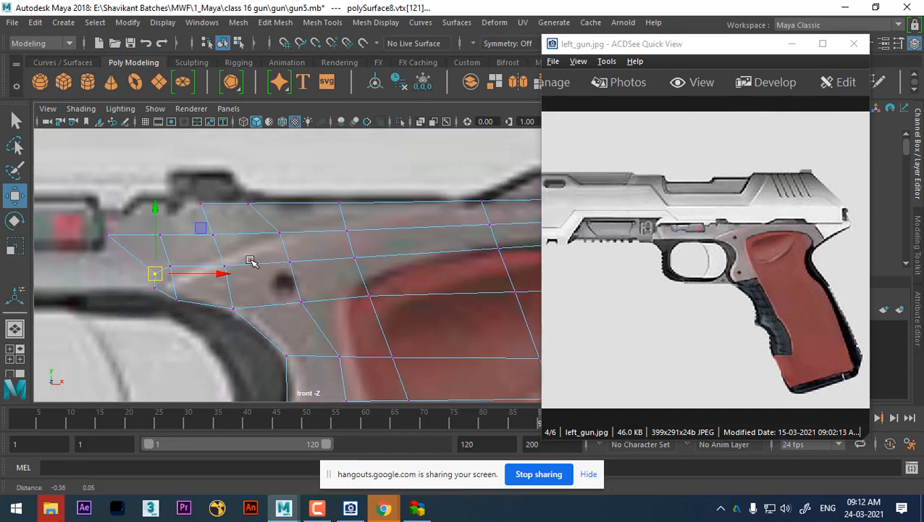
scroll(252, 262, up, 1)
drag(154, 256, 219, 264)
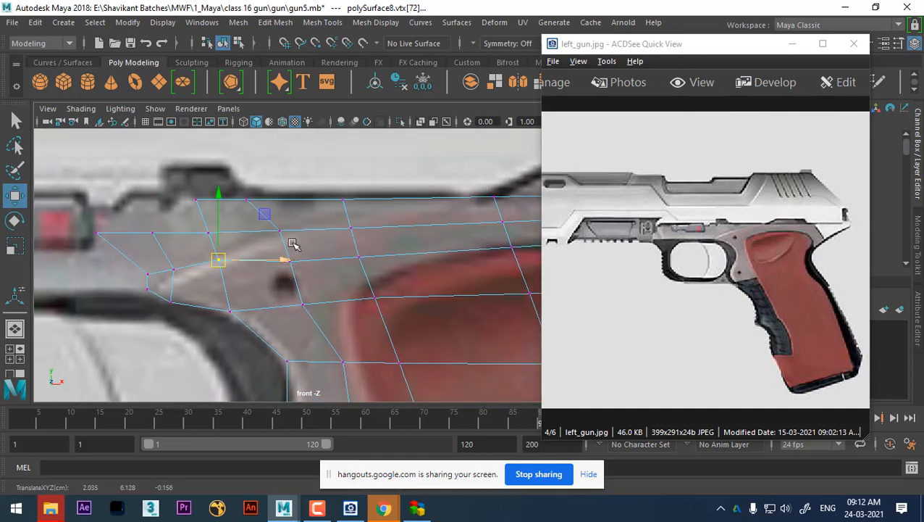
Cut a diagonal edge between two vertices with Multi-Cut, along the panel's light upper front outline
scroll(294, 244, up, 1)
mouse_move(297, 239)
alt+middle_down()
mouse_move(300, 250)
mouse_move(277, 262)
mouse_move(286, 251)
alt+middle_up()
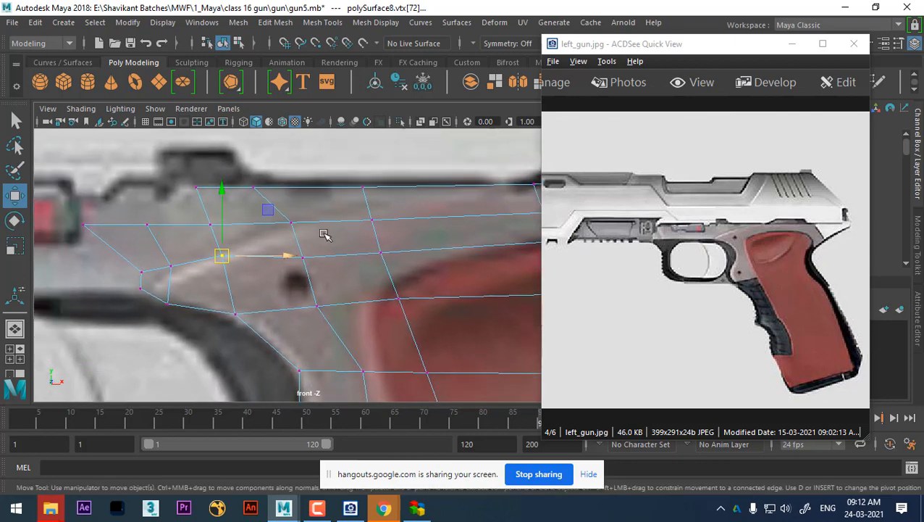
right_drag(327, 234, 404, 98)
shift+right_drag(375, 216, 297, 174)
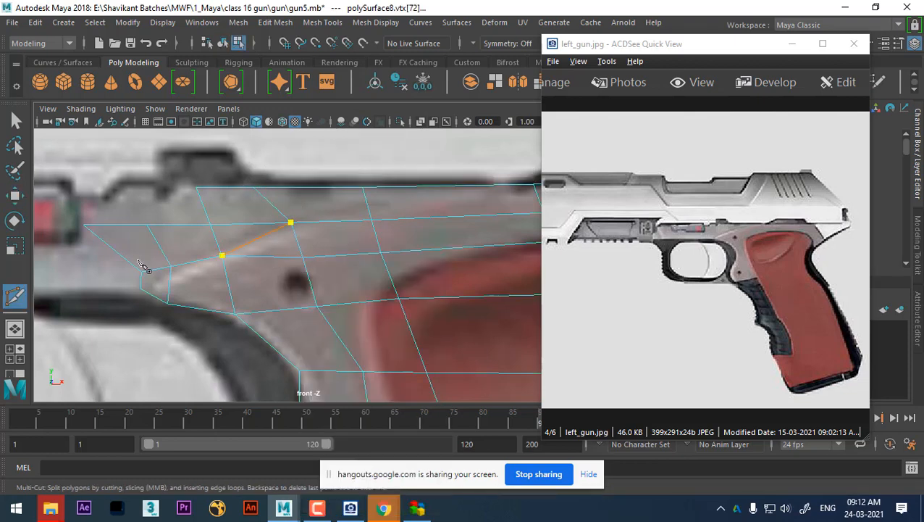
key(Return)
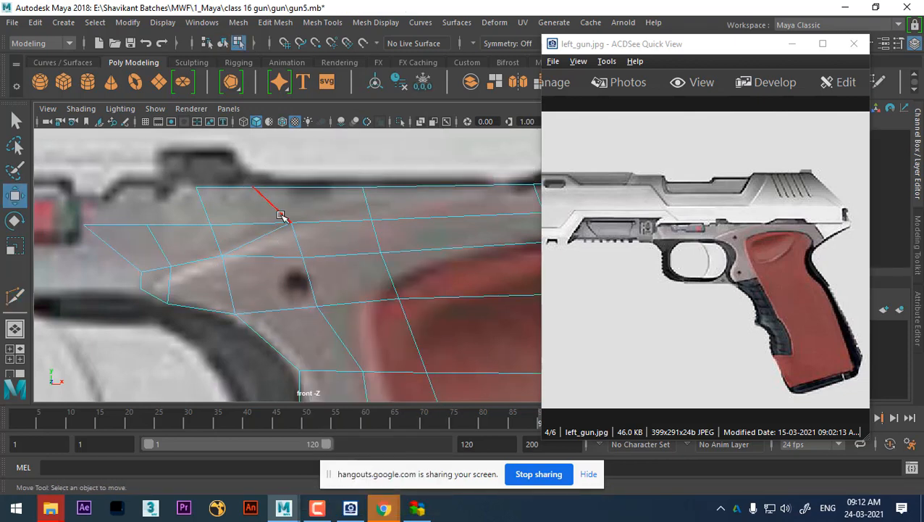
Delete the faces ahead of and above the diagonal cut at the panel's front tip
right_drag(280, 121, 279, 165)
drag(208, 242, 210, 242)
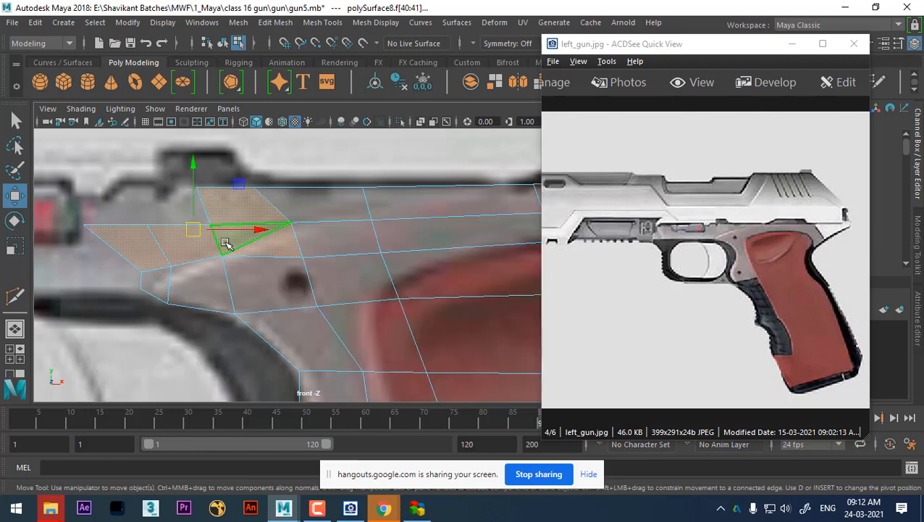
key(Delete)
Delete the three remaining faces along the panel's top edge, just under the slide
alt+middle_drag(290, 250, 83, 294)
scroll(232, 297, down, 3)
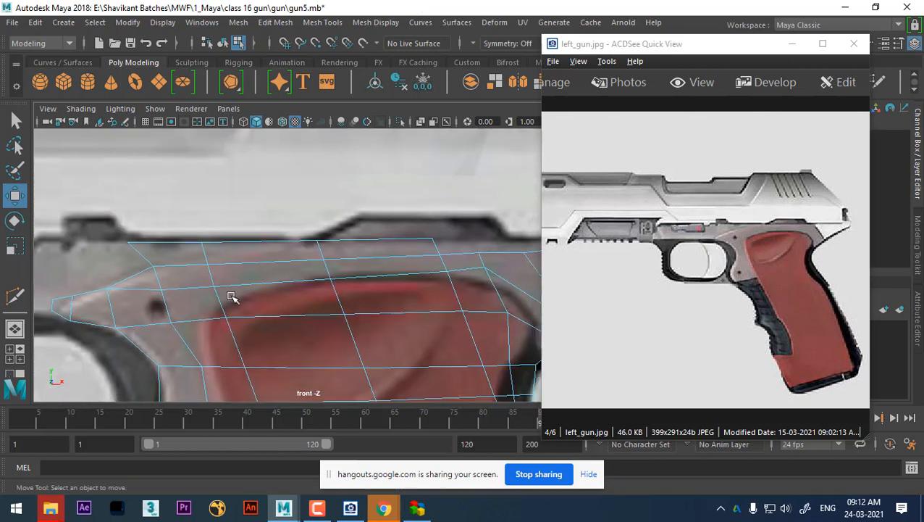
scroll(311, 268, up, 1)
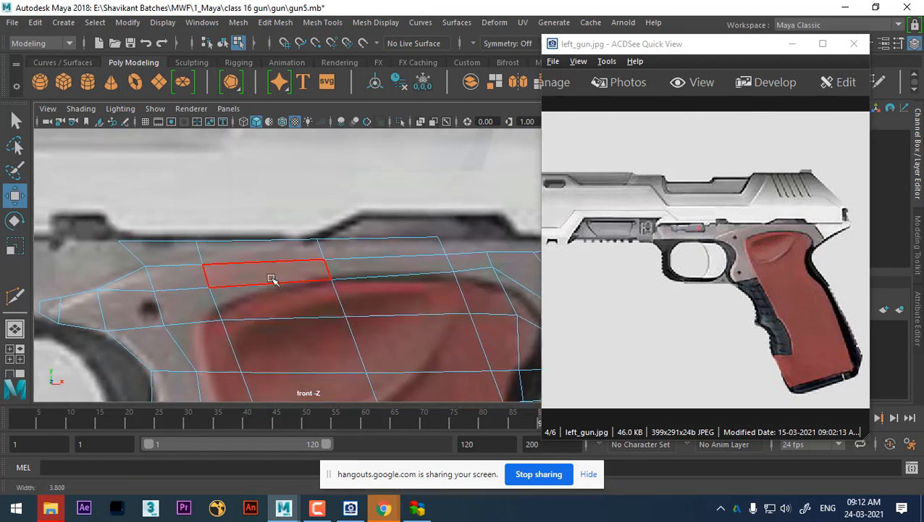
alt+middle_drag(292, 264, 189, 256)
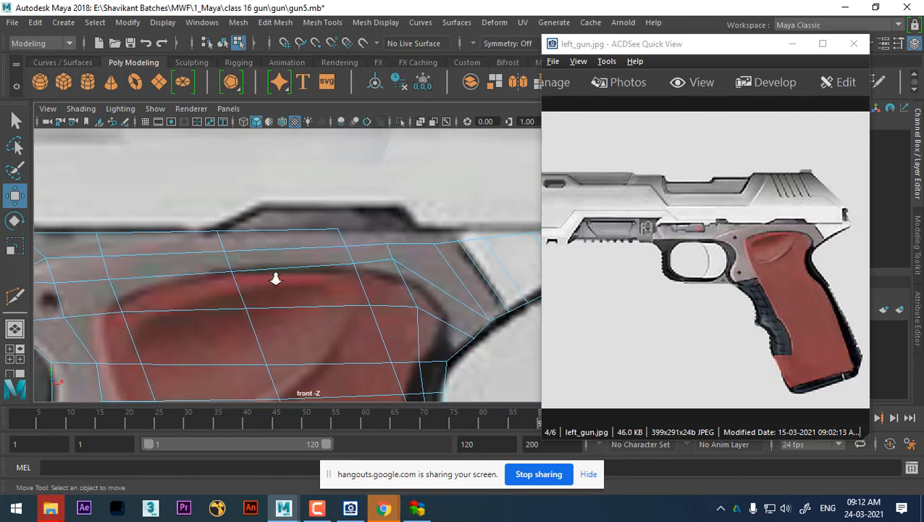
scroll(276, 276, down, 4)
alt+middle_drag(276, 277, 319, 229)
scroll(340, 240, up, 2)
click(339, 226)
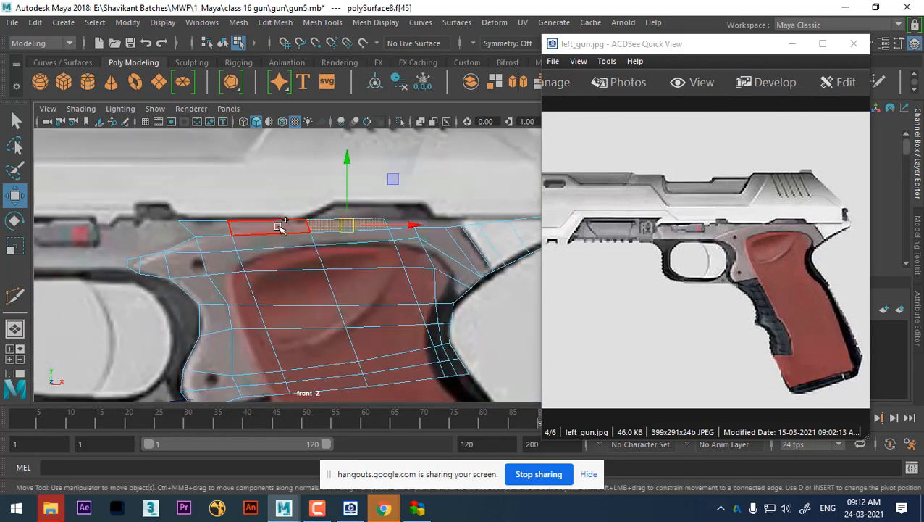
shift+click(277, 227)
shift+click(219, 225)
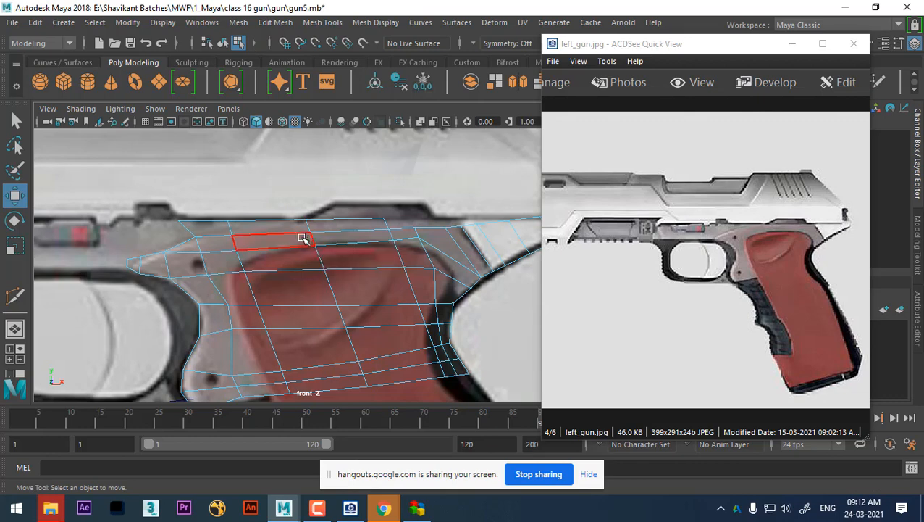
click(330, 221)
shift+click(281, 224)
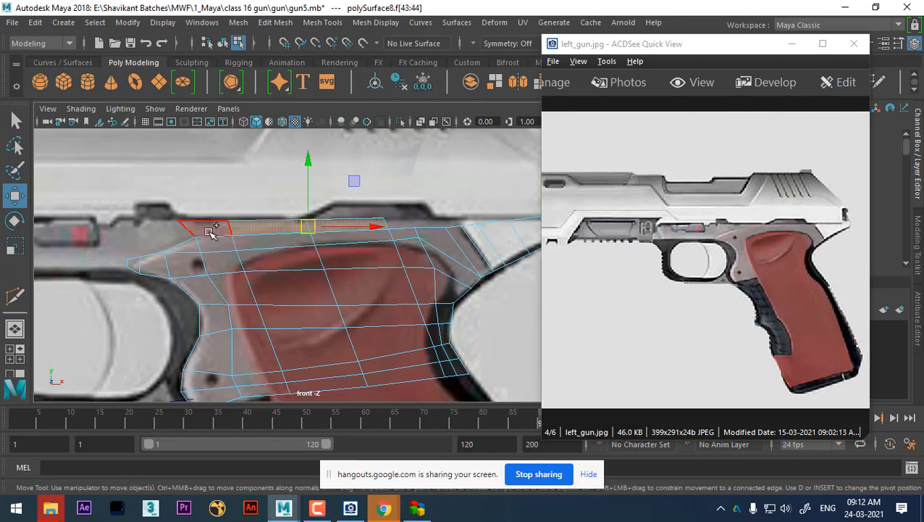
shift+click(209, 231)
key(Delete)
Isolate the panel piece in the perspective view by hiding all unselected objects
scroll(362, 290, down, 5)
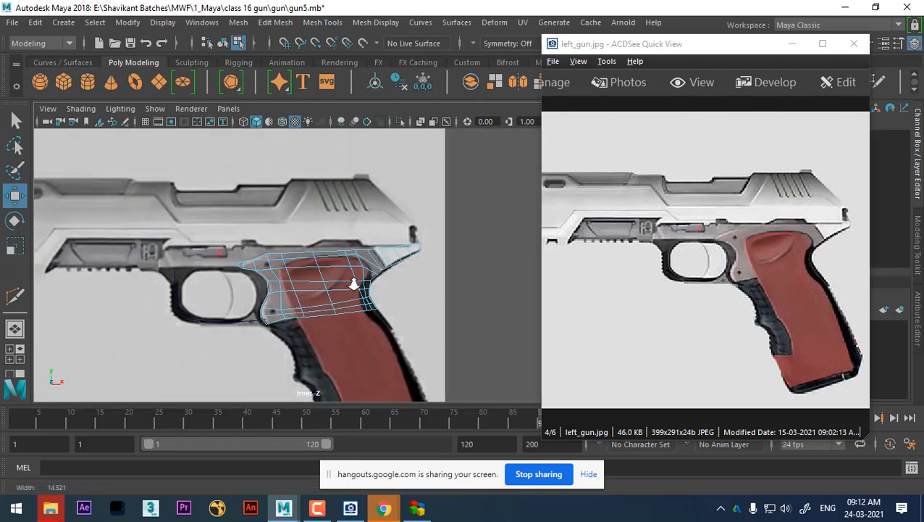
key(space)
drag(353, 285, 352, 196)
alt+drag(360, 239, 418, 250)
right_drag(418, 251, 480, 97)
key(f)
alt+drag(224, 290, 316, 287)
key(alt+h)
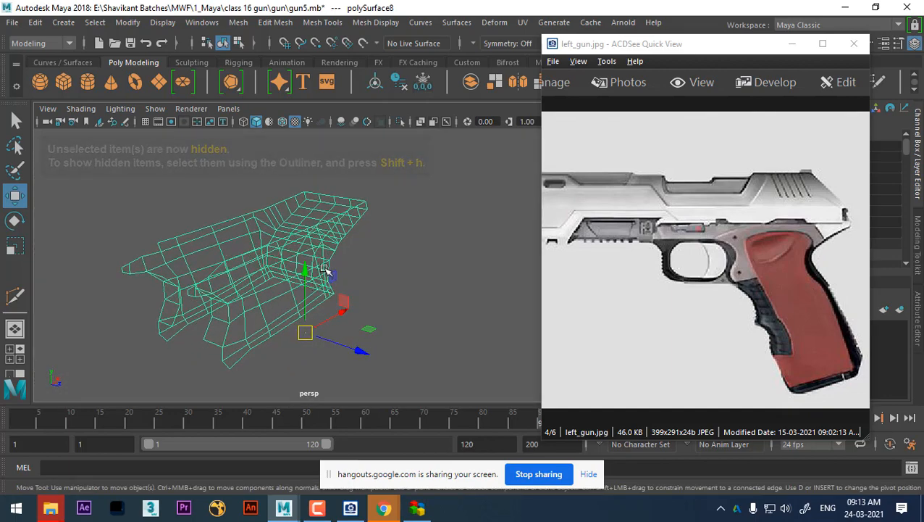
Delete the faces on the far half of the panel, keeping only one side
alt+drag(323, 269, 288, 266)
right_drag(260, 232, 260, 155)
alt+drag(192, 247, 254, 251)
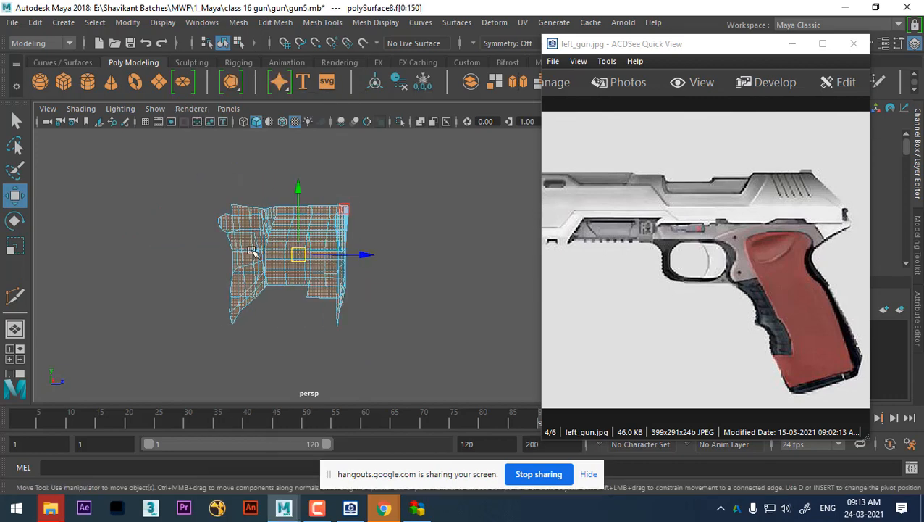
drag(169, 165, 282, 344)
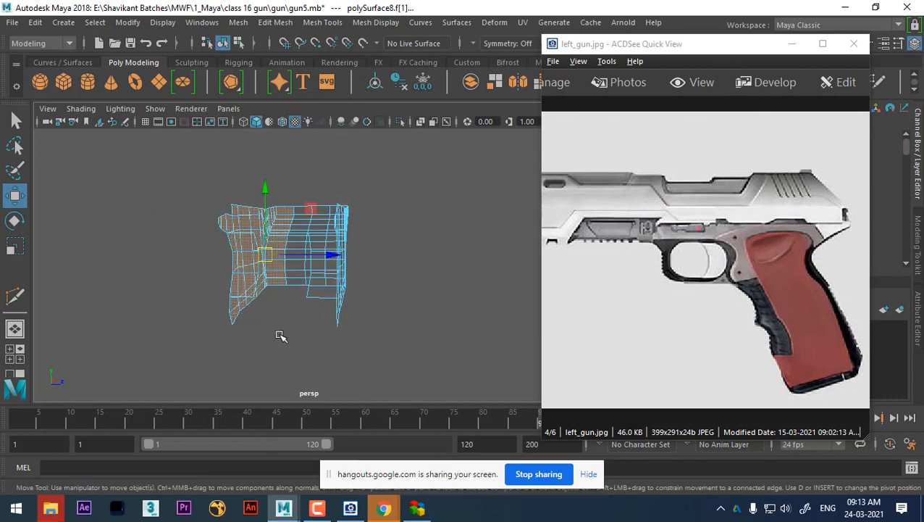
key(Delete)
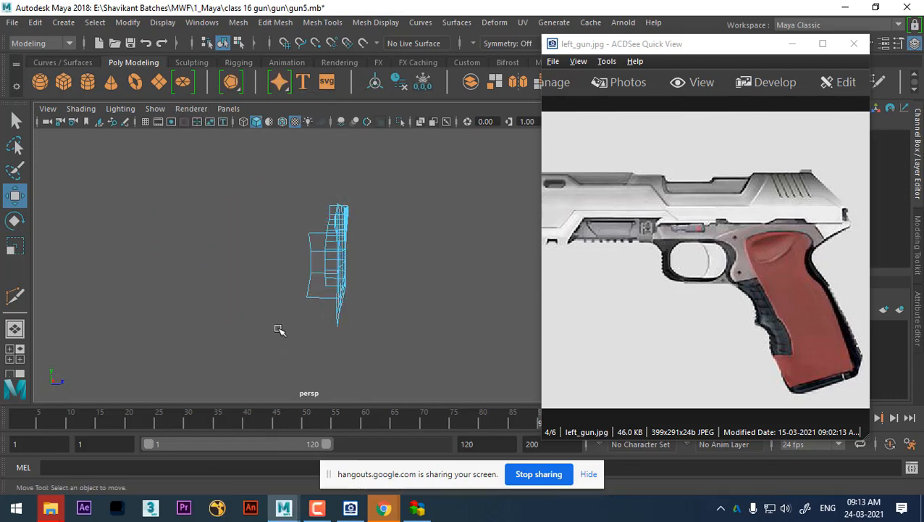
mouse_move(334, 316)
alt+mouse_down()
mouse_move(351, 316)
mouse_move(343, 316)
alt+mouse_up()
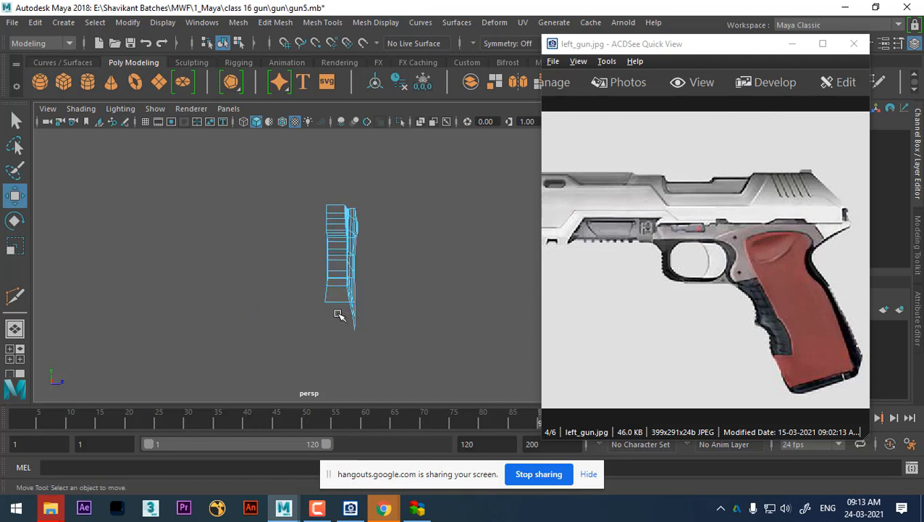
Undo the recent face deletions and delete the panel's inner and bridging faces, keeping only one outer side shell
key(ctrl+z)
key(ctrl+z)
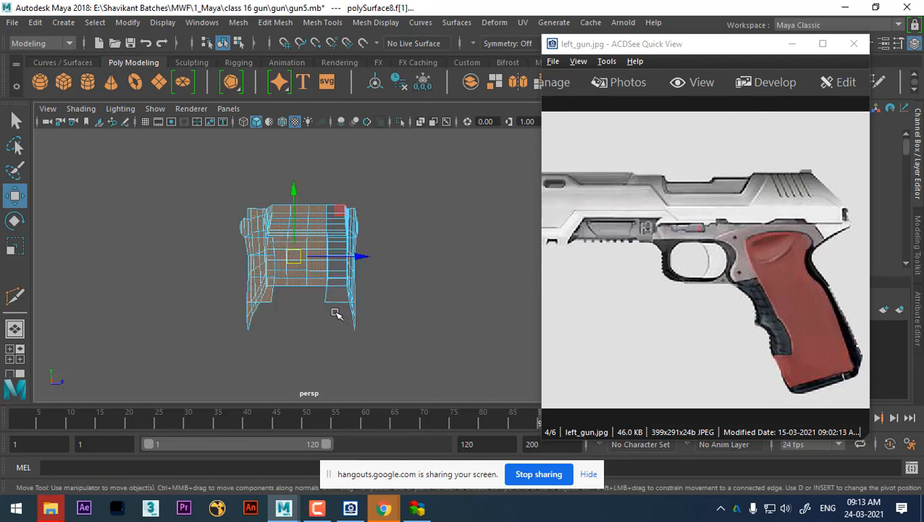
key(ctrl+z)
key(Delete)
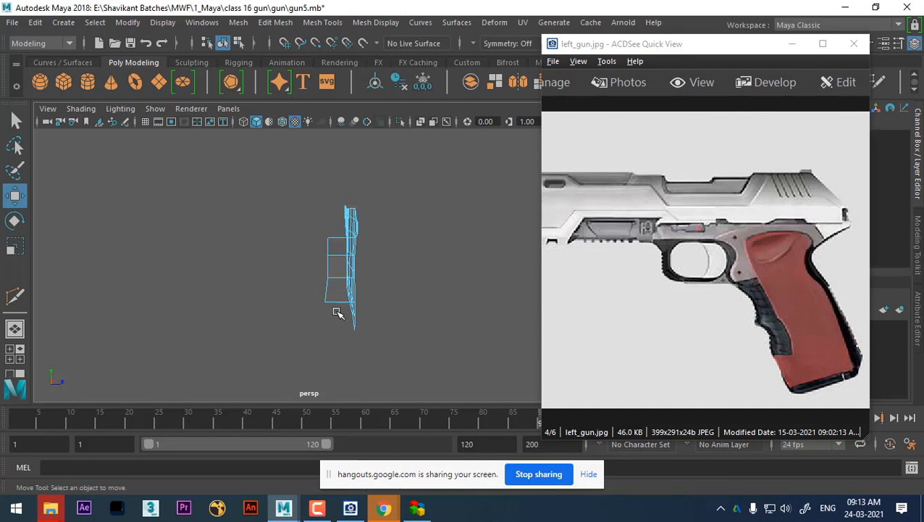
drag(302, 212, 333, 280)
key(Delete)
Return the panel to object mode, end its isolation and frame it over the reference in the front view
right_drag(295, 207, 363, 99)
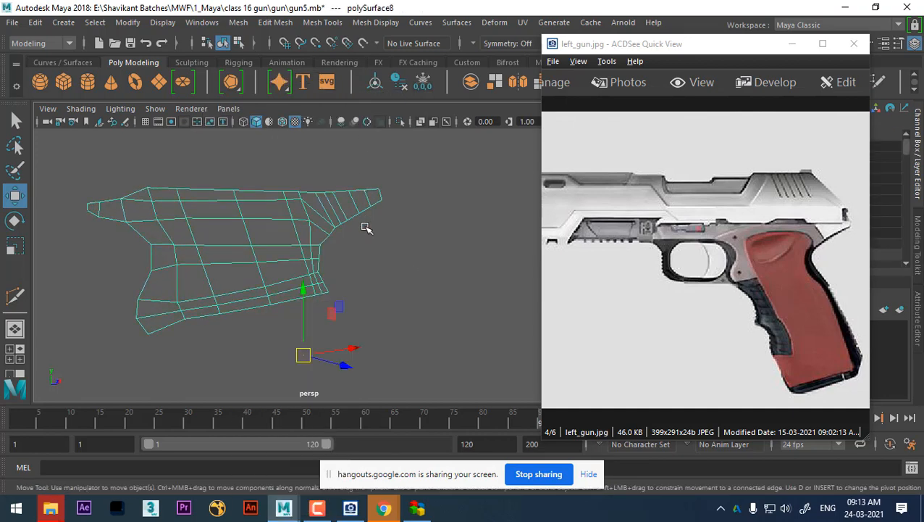
click(363, 226)
click(292, 230)
key(ctrl+1)
key(space)
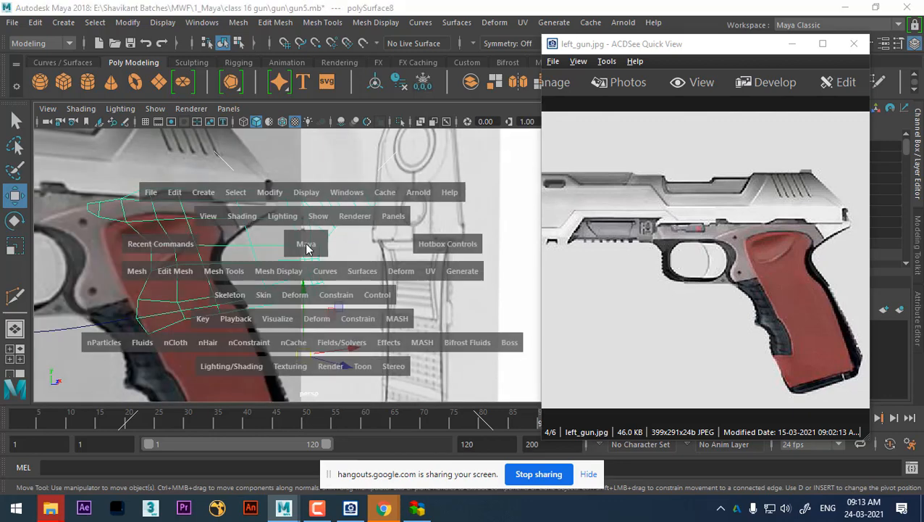
drag(305, 245, 308, 292)
alt+right_drag(307, 292, 400, 351)
scroll(365, 279, up, 6)
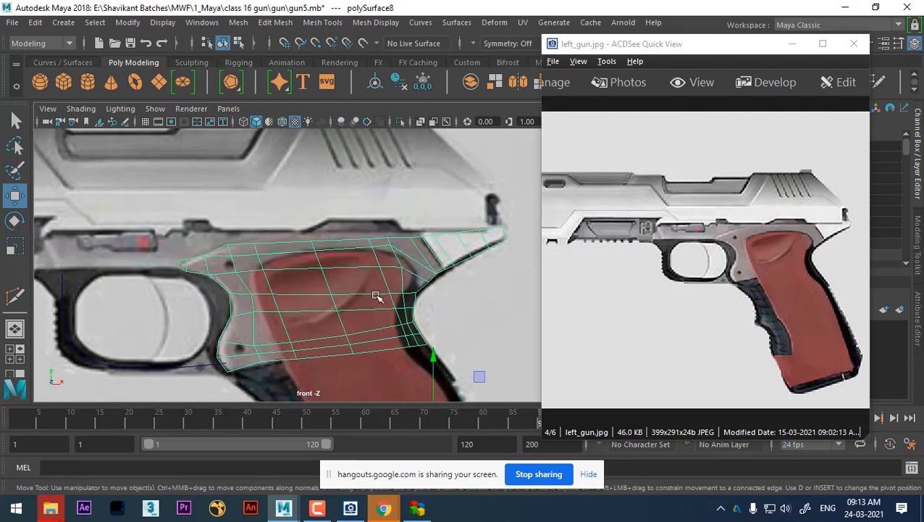
Raise three vertices along the front and middle of the panel's top edge to the slide's lower edge in the reference
right_drag(382, 247, 278, 104)
scroll(259, 247, up, 5)
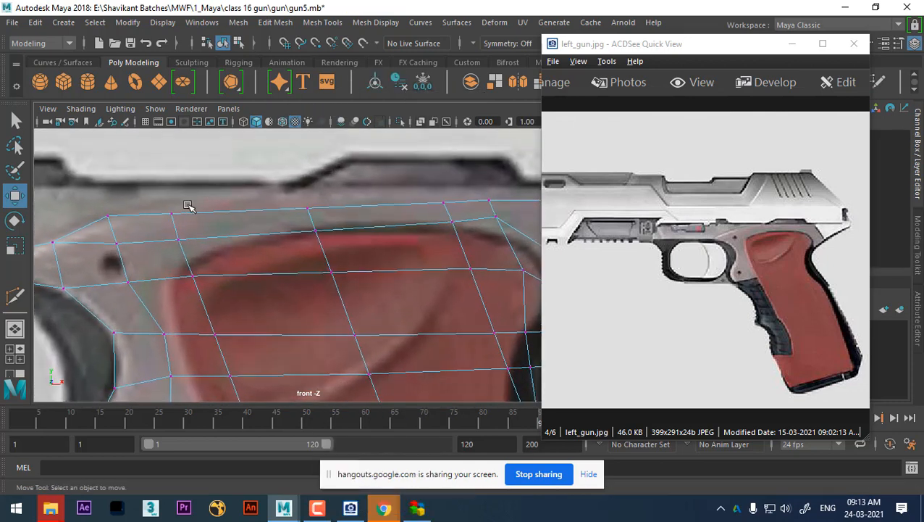
click(171, 216)
drag(171, 216, 170, 201)
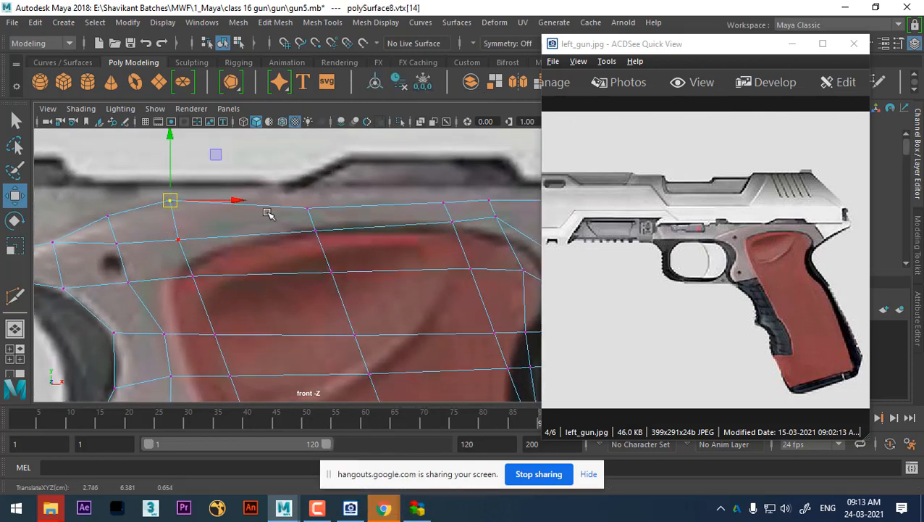
click(303, 216)
drag(306, 161, 305, 145)
click(444, 202)
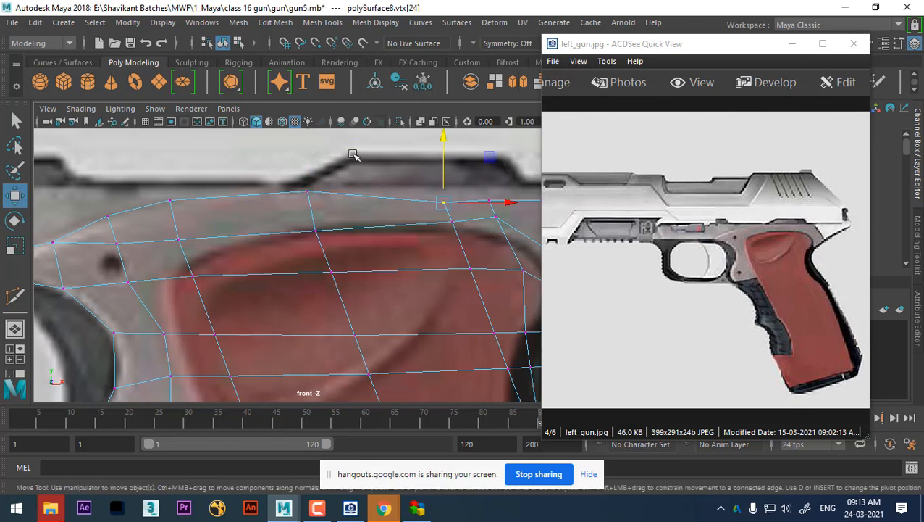
click(455, 191)
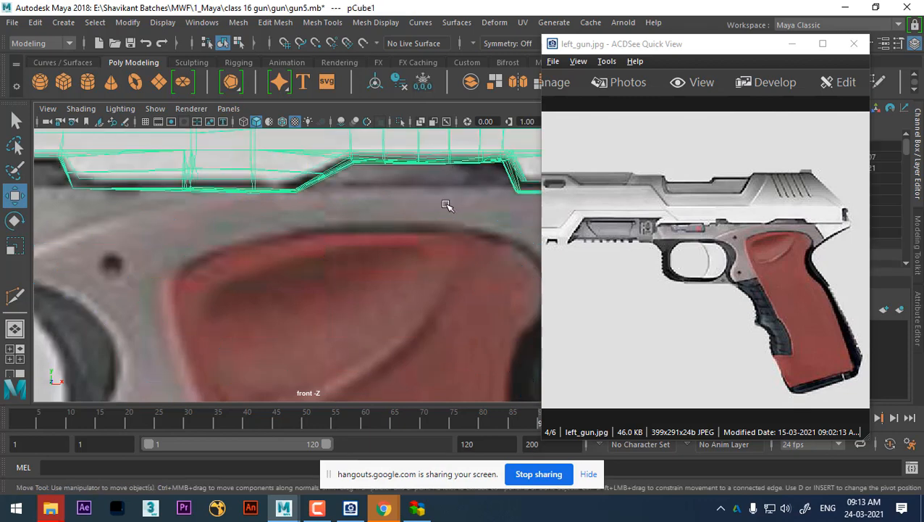
click(447, 206)
key(ctrl+z)
key(ctrl+z)
drag(440, 164, 440, 147)
Raise the two top-edge vertices around the rear end of the black notch to the slide's lower edge
alt+middle_drag(425, 197, 322, 237)
click(384, 237)
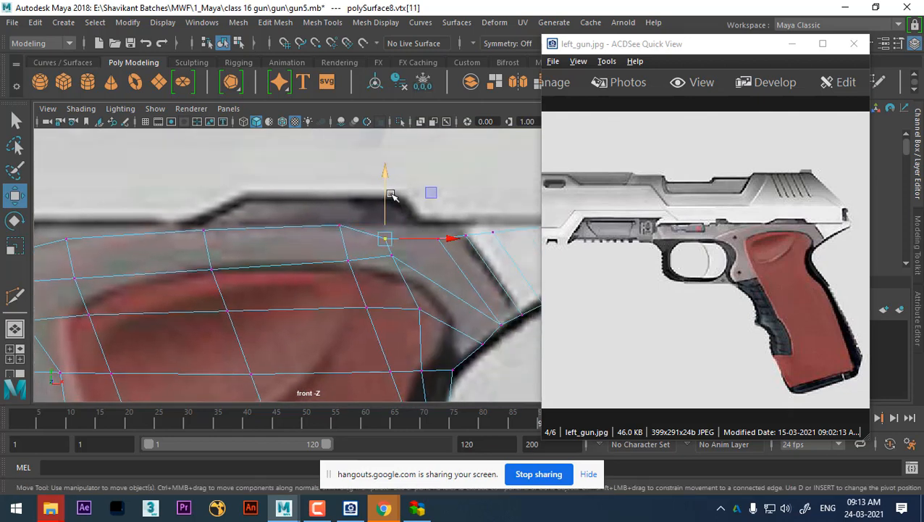
drag(387, 194, 385, 178)
click(437, 238)
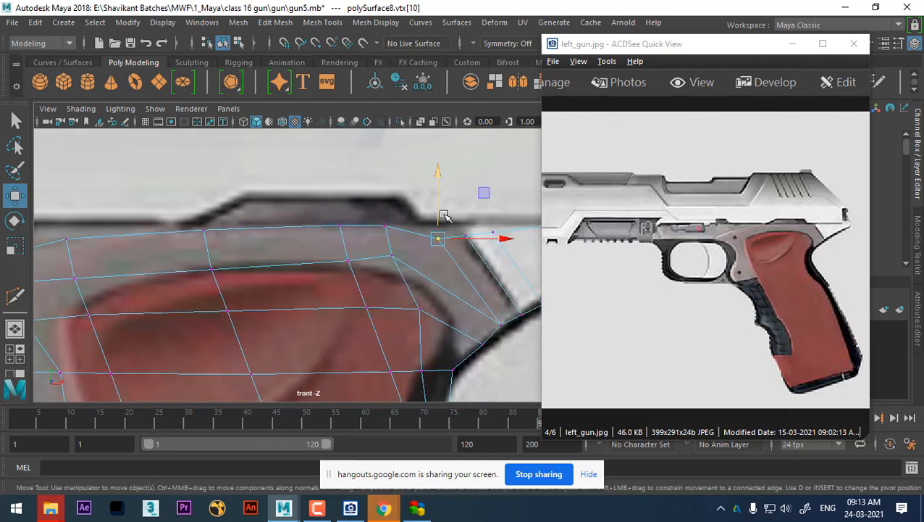
drag(439, 211, 439, 197)
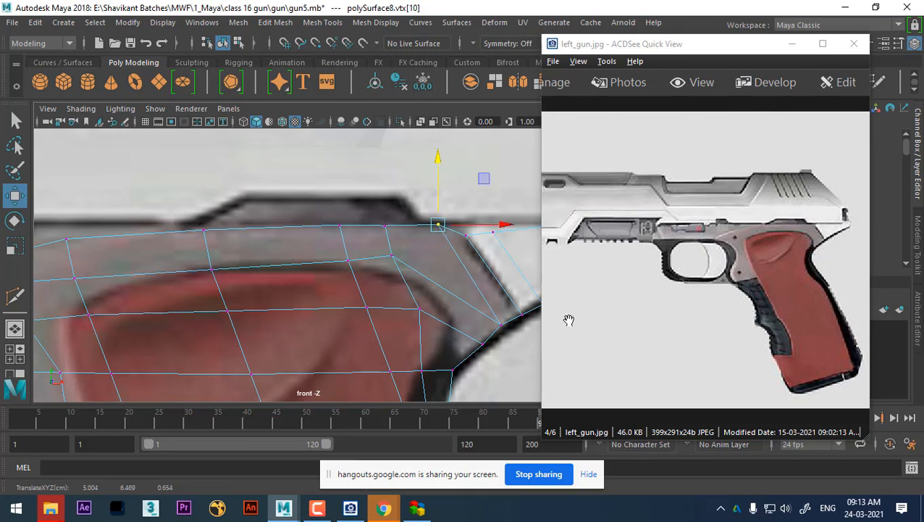
Move the top-edge vertex at the start of the white tail up and slightly forward to the corner of the diagonal seam
alt+middle_drag(419, 261, 313, 268)
scroll(315, 269, up, 1)
click(368, 240)
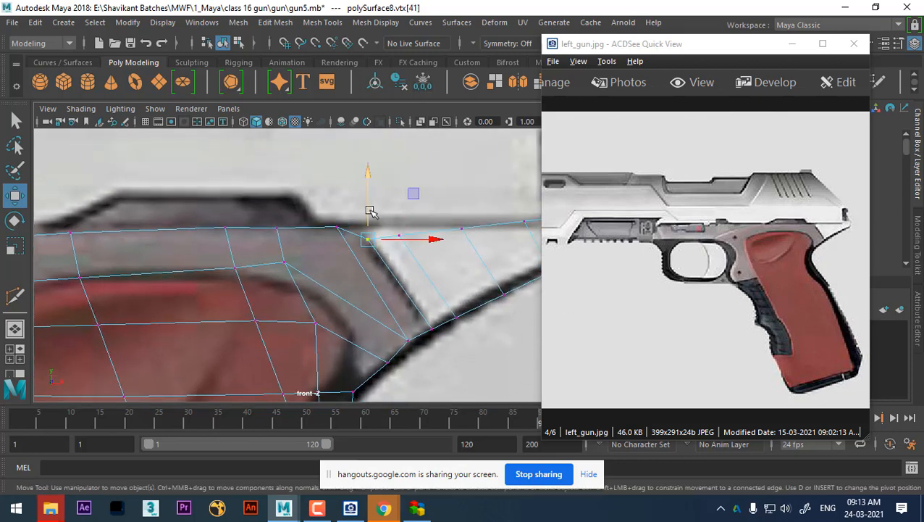
drag(370, 211, 361, 199)
drag(368, 231, 364, 231)
alt+middle_drag(402, 286, 370, 275)
scroll(371, 277, up, 2)
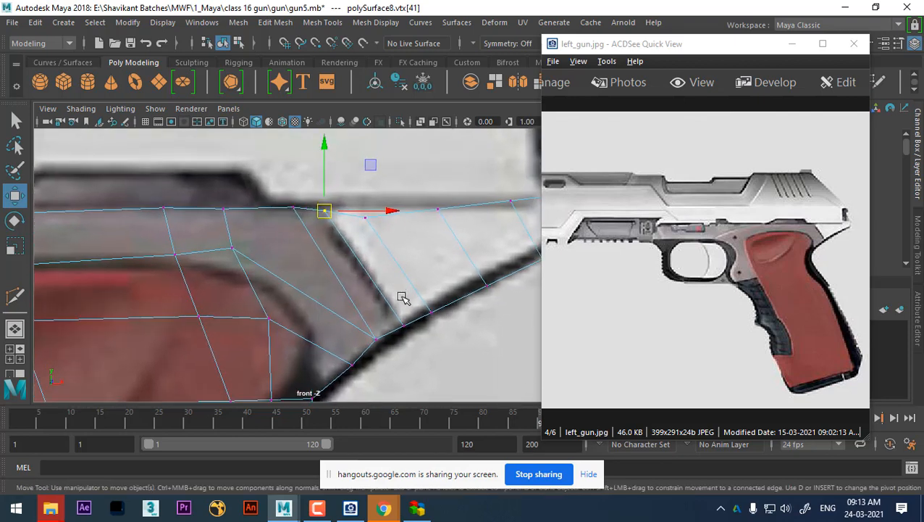
Align the remaining top-edge vertices of the white tail with the slide's lower edge in the reference
alt+middle_drag(413, 294, 345, 304)
click(287, 224)
drag(292, 177, 287, 165)
key(Right)
key(Right)
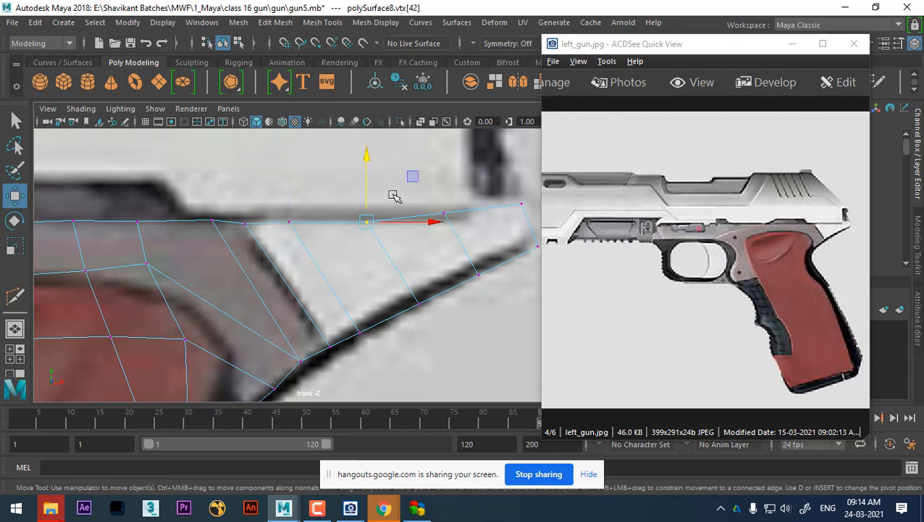
drag(444, 159, 450, 164)
scroll(369, 293, down, 5)
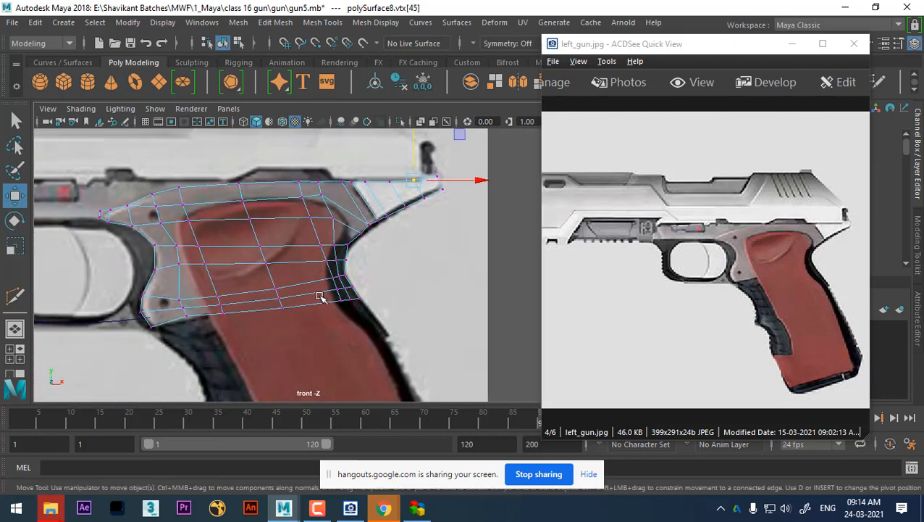
scroll(261, 296, up, 3)
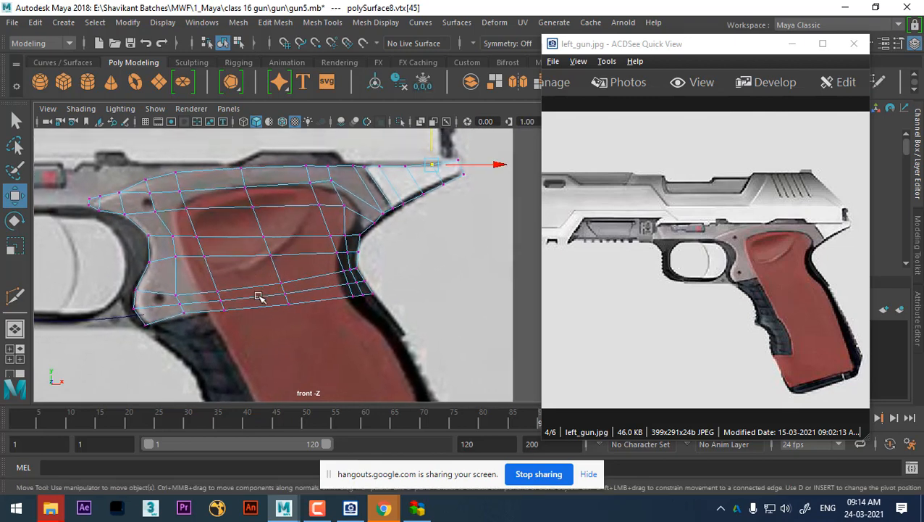
alt+middle_drag(185, 288, 224, 285)
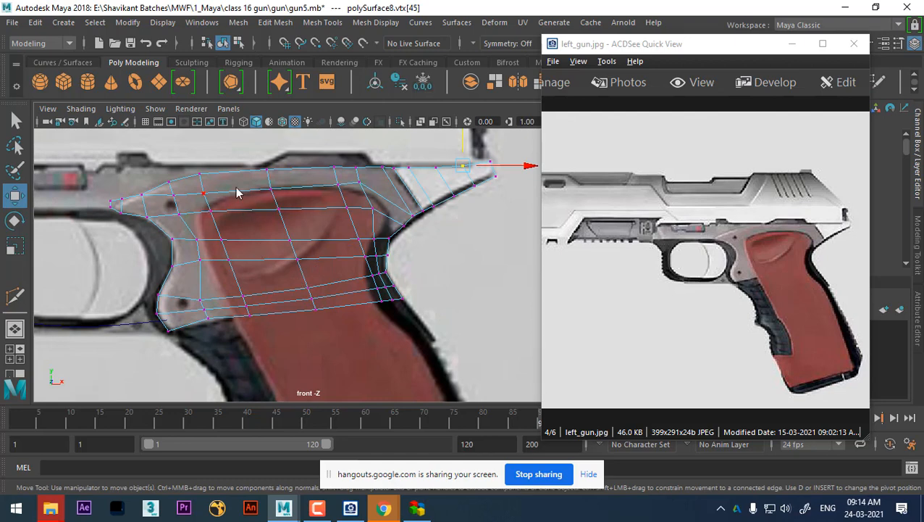
Extrude all faces of the panel with a thickness of 0.07 and 3 divisions, minimizing the reference image window
right_drag(236, 193, 244, 154)
key(space)
drag(296, 262, 305, 190)
alt+drag(289, 255, 463, 245)
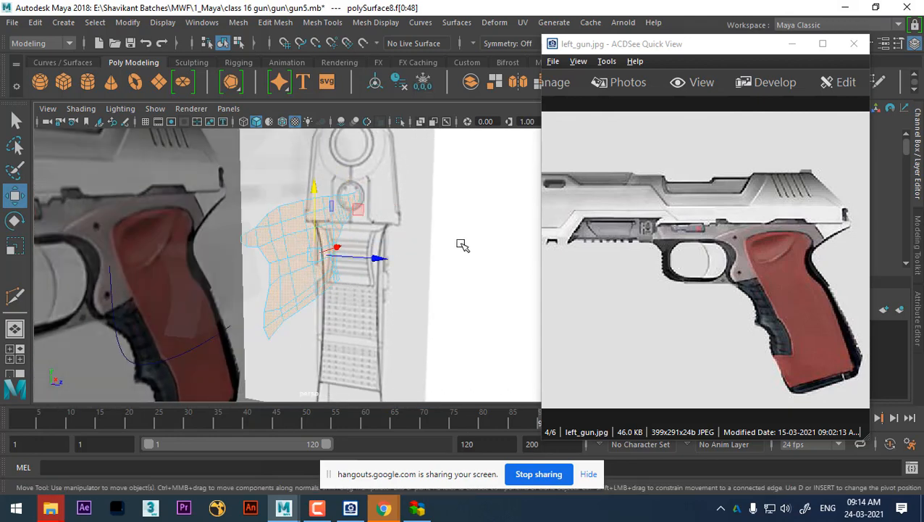
shift+right_drag(463, 245, 445, 258)
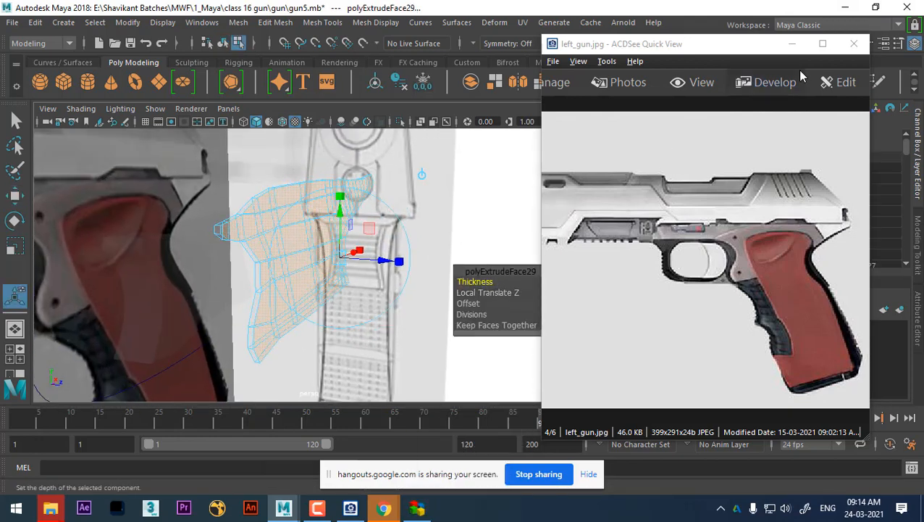
click(792, 43)
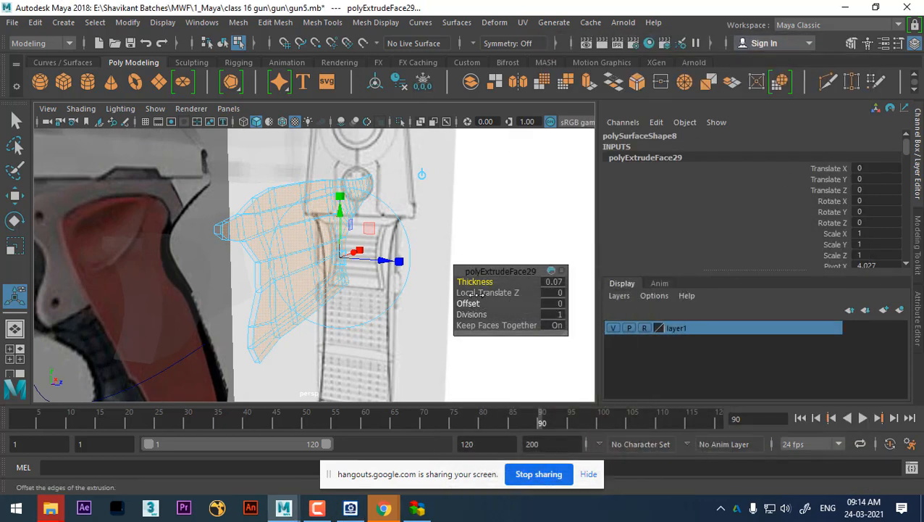
click(485, 314)
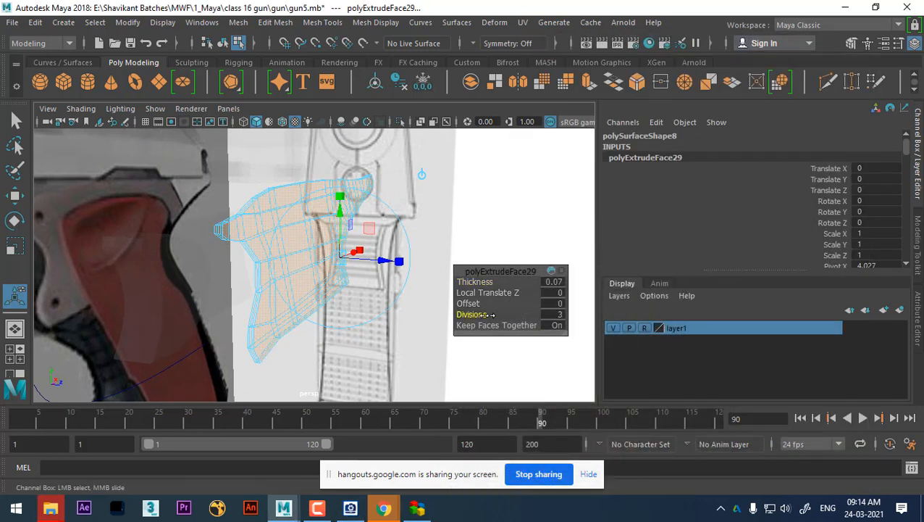
Move the timeline to frame 1 and examine the thickened panel's shape and edges in the perspective view
alt+drag(304, 322, 326, 321)
drag(101, 426, 5, 429)
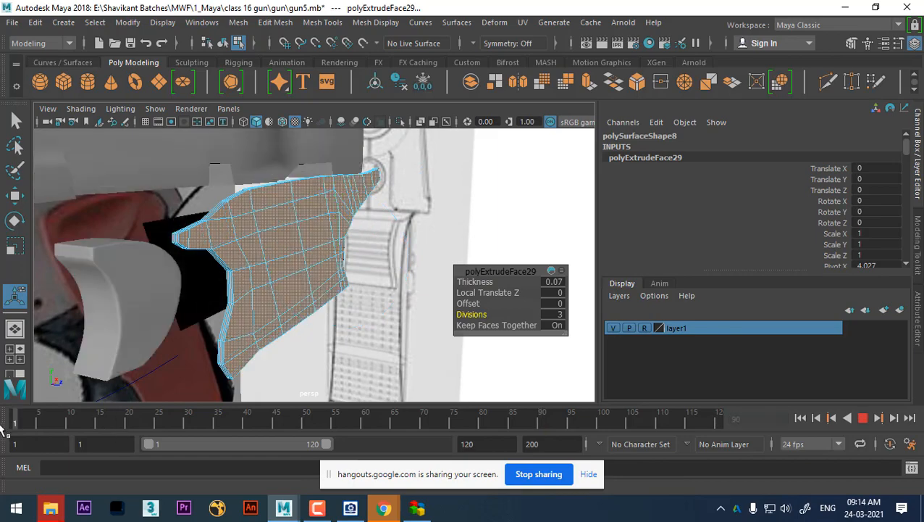
alt+drag(239, 304, 255, 287)
scroll(250, 279, up, 3)
right_drag(221, 235, 292, 67)
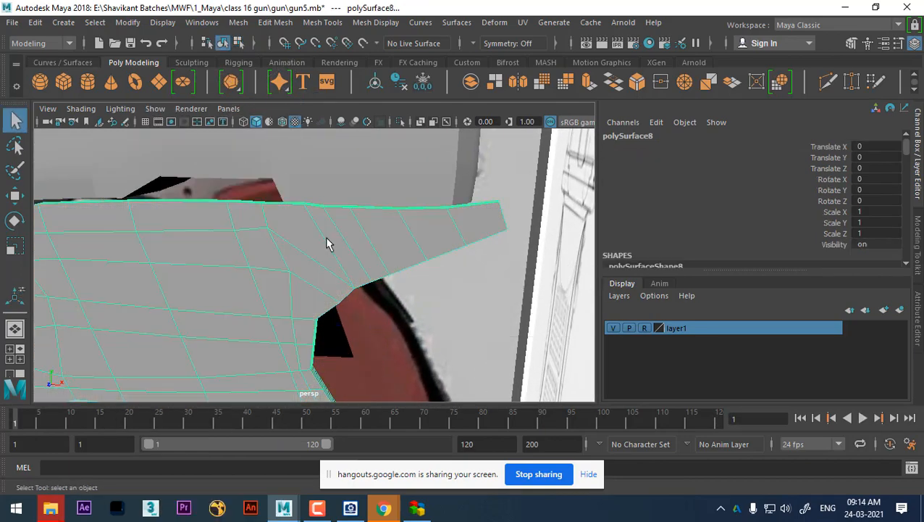
alt+drag(326, 242, 373, 312)
In the front view, play the timeline and stop at frame 63 to see the reference through the model
key(space)
scroll(377, 293, up, 1)
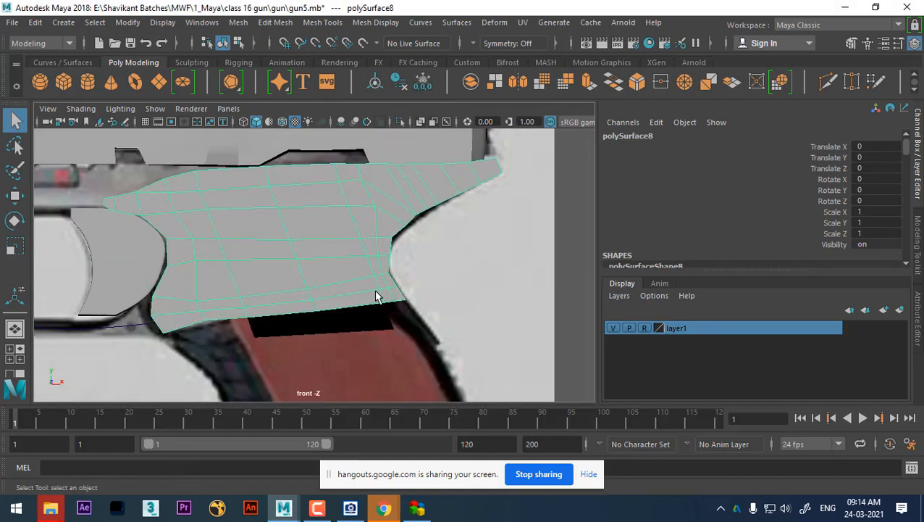
alt+middle_drag(377, 292, 378, 317)
scroll(357, 362, up, 3)
key(alt+x)
key(alt+v)
key(alt+v)
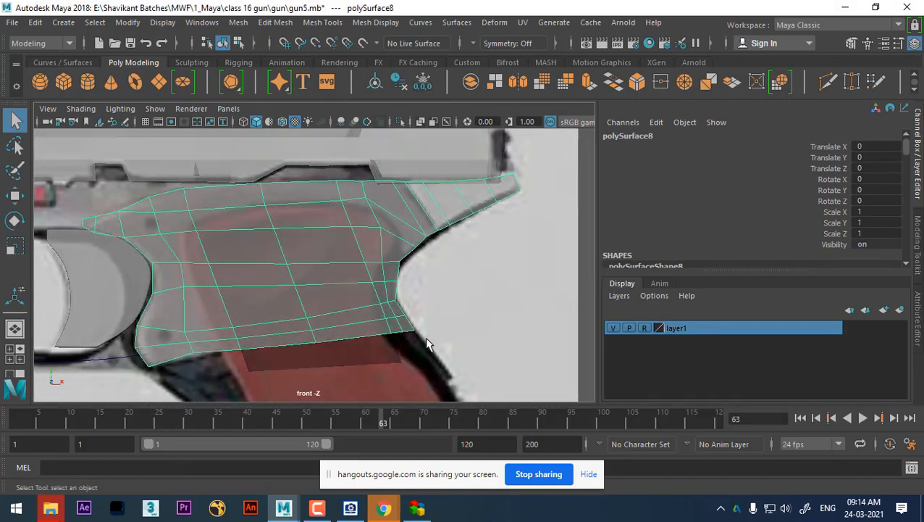
Bevel the edge along the diagonal seam at the white tail with a fraction of 0.28, 2 segments and depth 5
scroll(429, 337, up, 4)
alt+middle_drag(485, 190, 447, 215)
right_drag(447, 214, 427, 82)
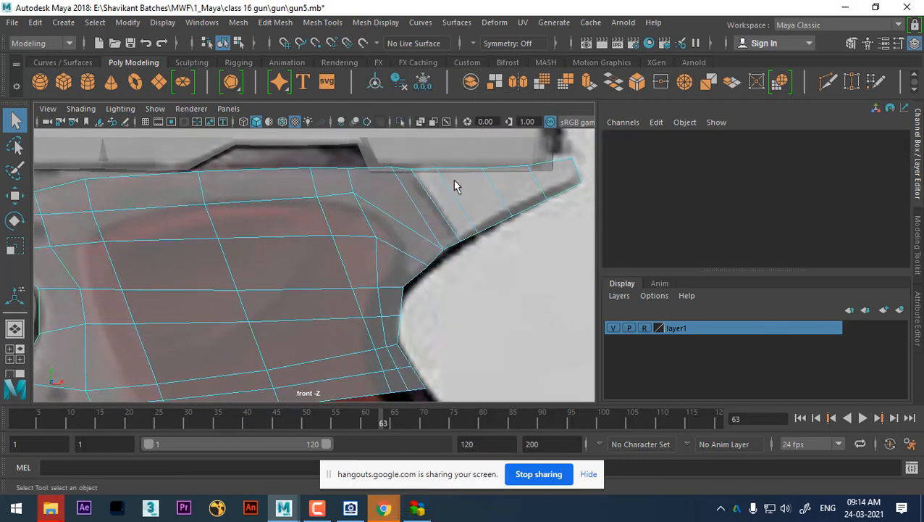
click(441, 217)
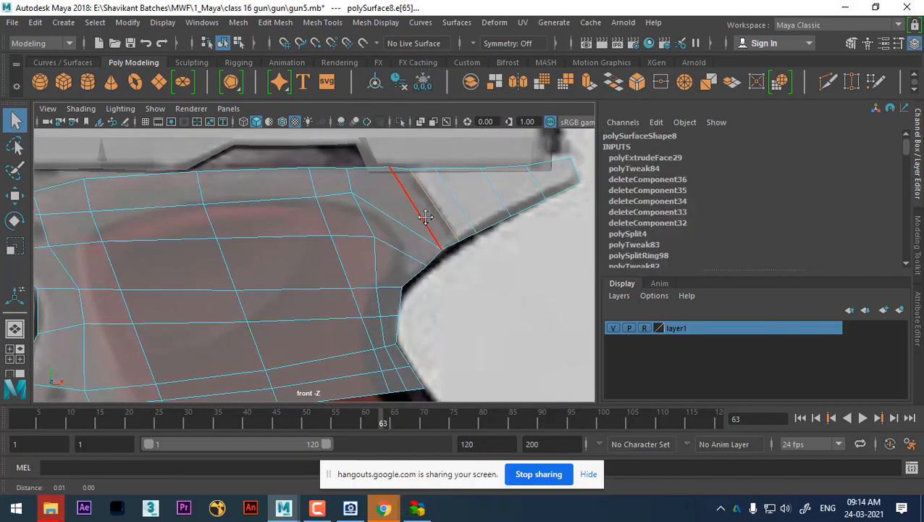
alt+middle_drag(470, 237, 430, 248)
scroll(430, 248, up, 1)
shift+right_drag(419, 195, 484, 191)
mouse_move(476, 292)
mouse_down()
mouse_move(484, 292)
mouse_move(476, 284)
mouse_up()
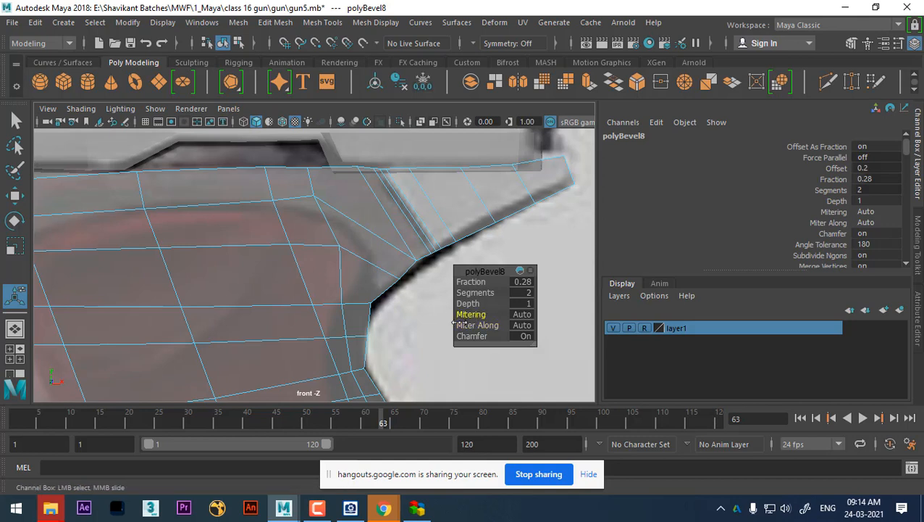
drag(469, 303, 464, 305)
click(525, 305)
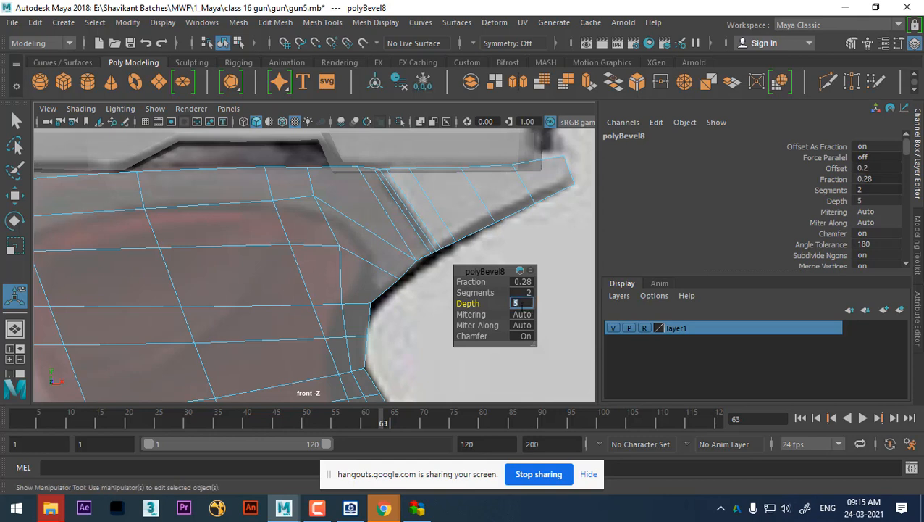
Select the bevelled seam's edge and try to scale and rotate it, checking it from the perspective and front views
click(418, 227)
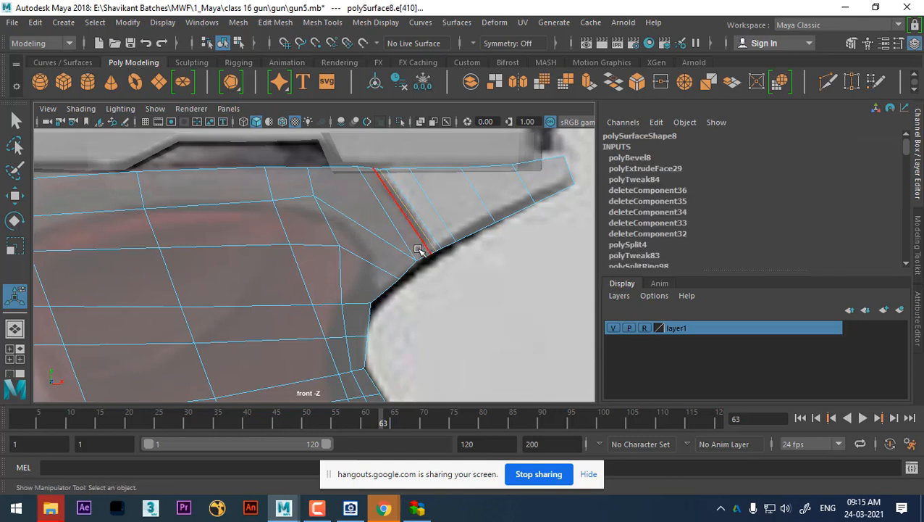
key(r)
drag(408, 212, 406, 146)
key(space)
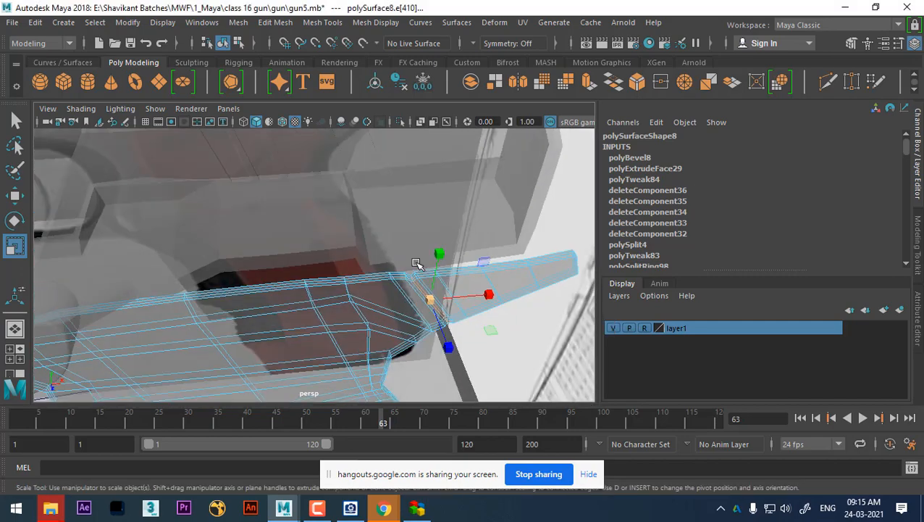
alt+drag(419, 262, 268, 313)
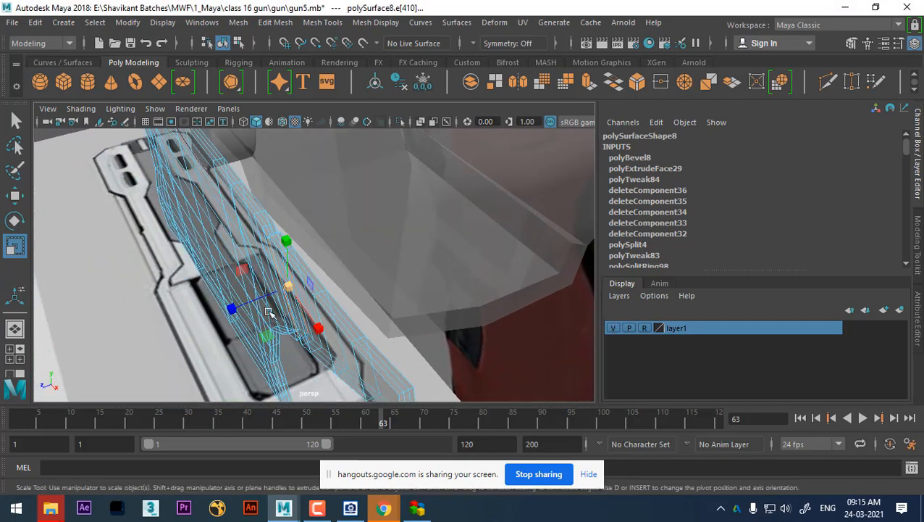
key(space)
drag(319, 288, 331, 324)
scroll(410, 240, up, 2)
alt+middle_drag(429, 190, 430, 218)
drag(431, 164, 433, 164)
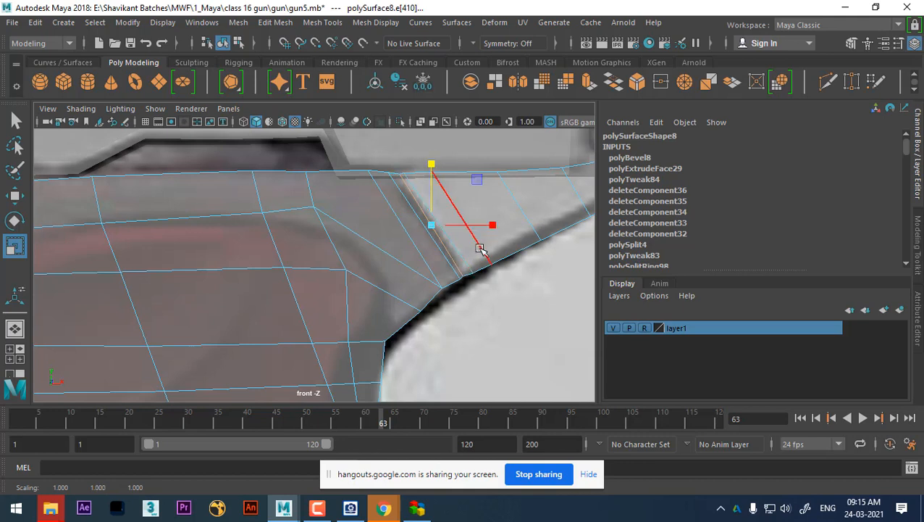
key(e)
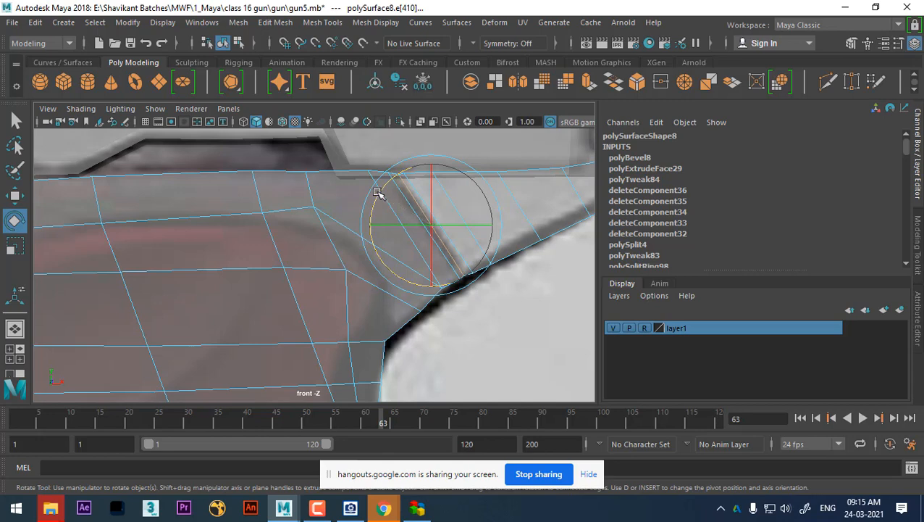
Adjust the middle vertices at both ends of the bevelled seam, aligning the lower one with the panel's lower outline
key(w)
alt+right_drag(448, 265, 464, 233)
alt+middle_drag(464, 234, 364, 312)
alt+right_drag(364, 313, 516, 365)
right_drag(444, 226, 356, 128)
scroll(354, 181, up, 3)
drag(328, 166, 350, 180)
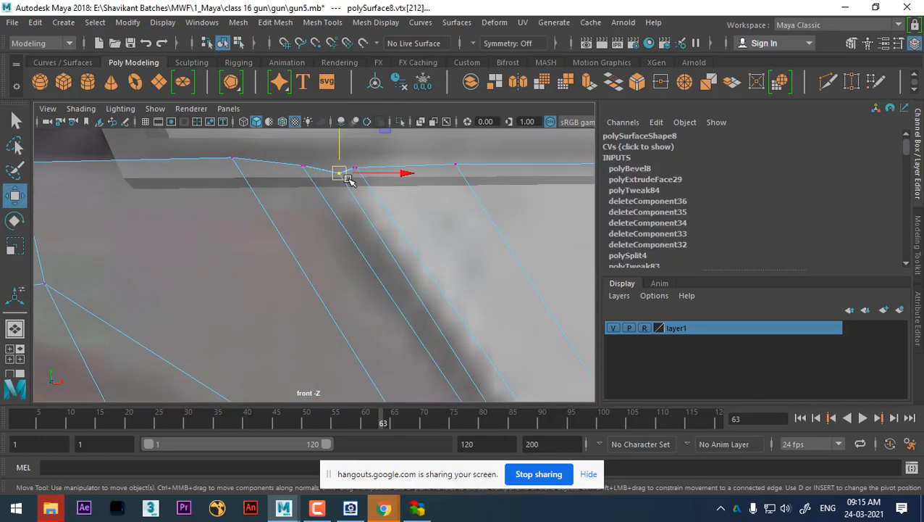
alt+middle_drag(359, 215, 279, 148)
alt+middle_drag(468, 382, 319, 187)
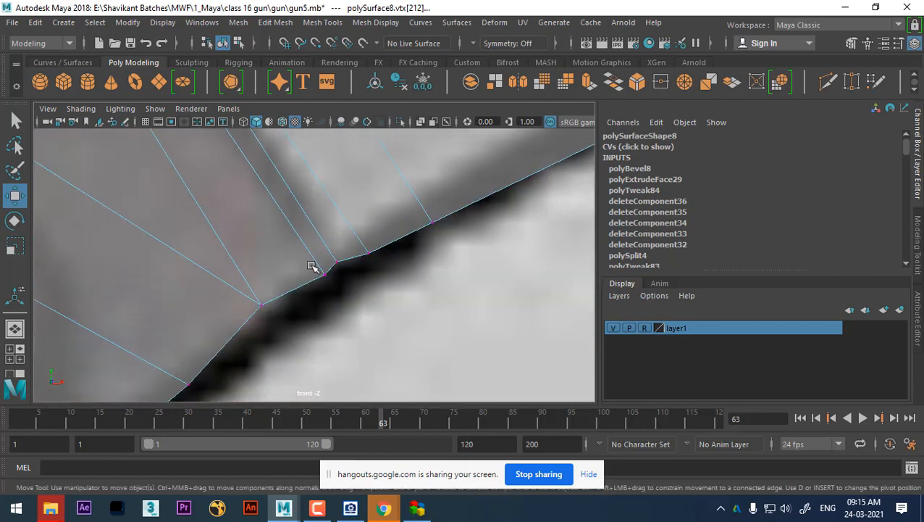
click(335, 259)
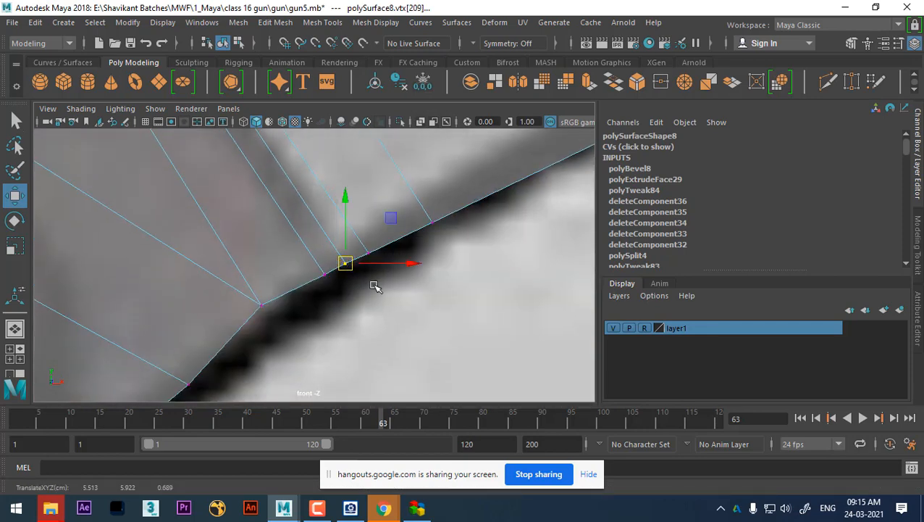
Return to object mode in the perspective view at frame 1 and show all hidden gun parts
key(space)
drag(374, 286, 428, 280)
right_drag(427, 280, 506, 42)
drag(74, 420, 16, 418)
alt+drag(190, 368, 314, 335)
key(ctrl+shift+h)
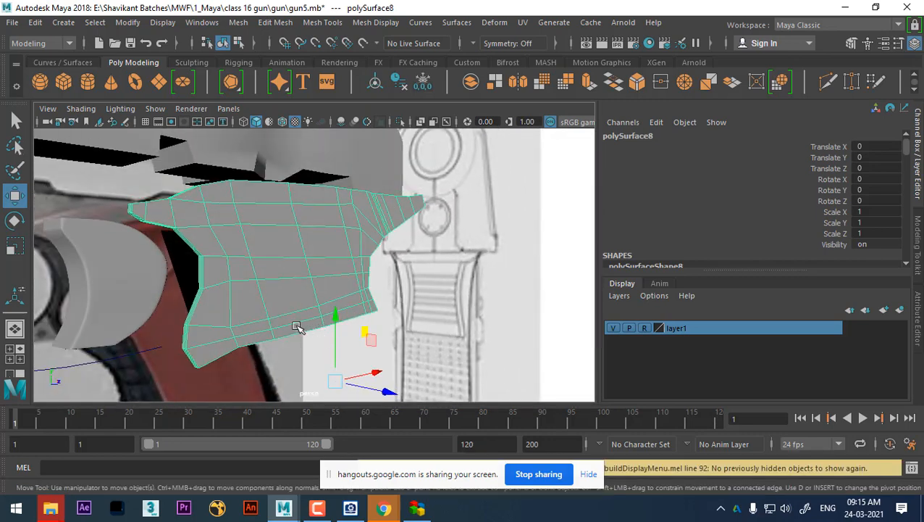
click(163, 23)
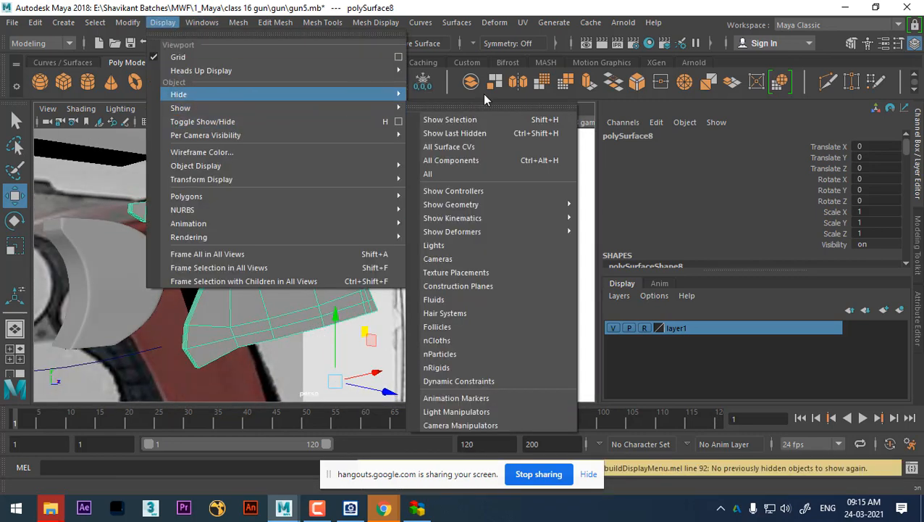
mouse_move(303, 107)
click(438, 179)
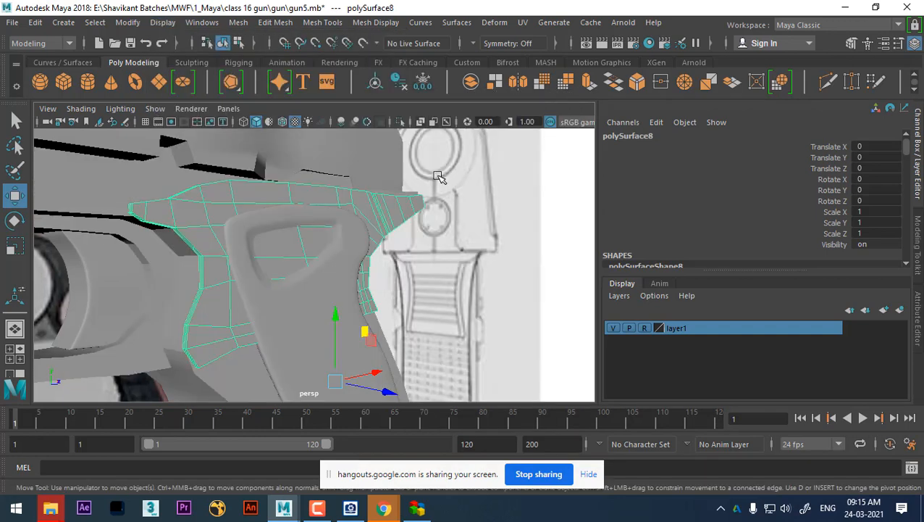
alt+drag(482, 271, 456, 303)
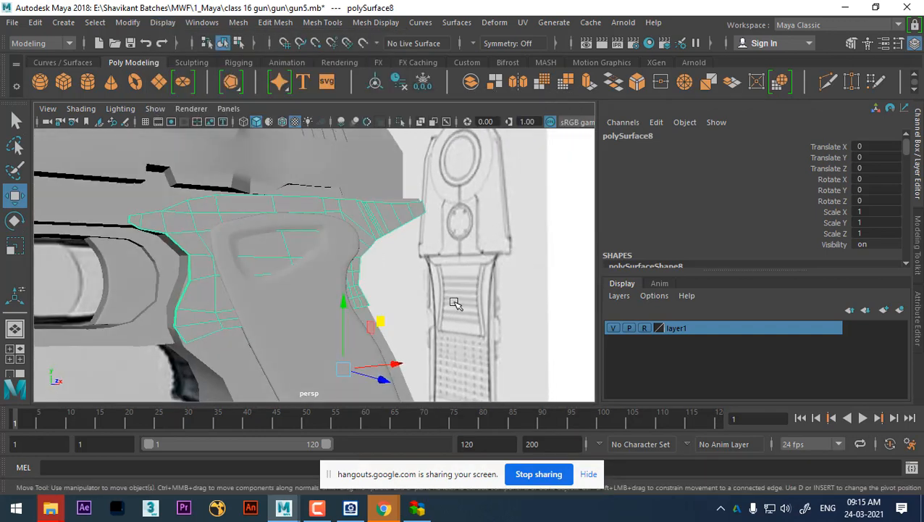
click(454, 304)
alt+drag(289, 326, 251, 305)
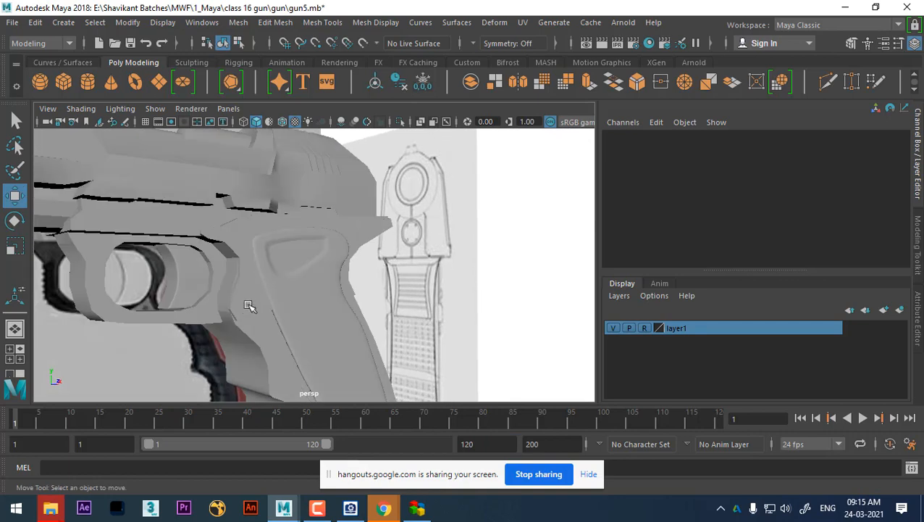
Assign a new Arnold aiStandardSurface material to the frame panel around the upper grip
click(250, 304)
alt+drag(296, 338, 340, 287)
right_drag(190, 247, 210, 465)
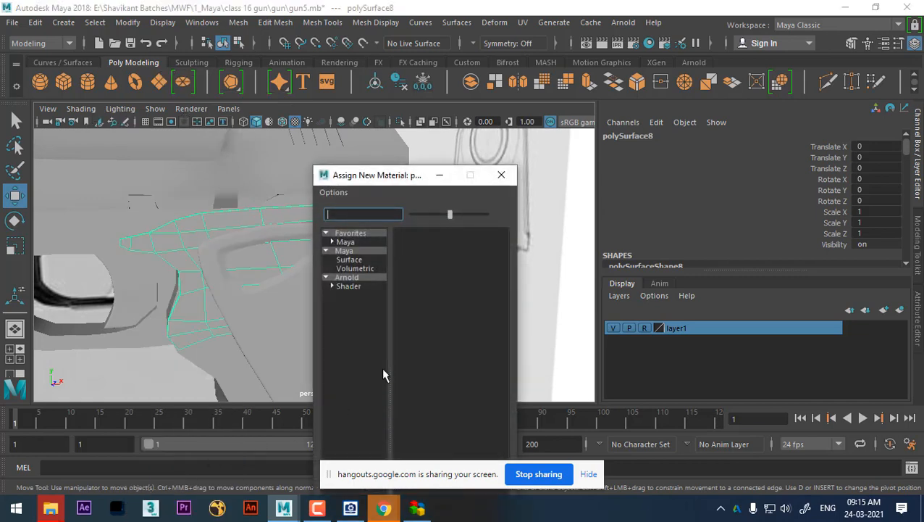
click(357, 277)
drag(404, 181, 429, 104)
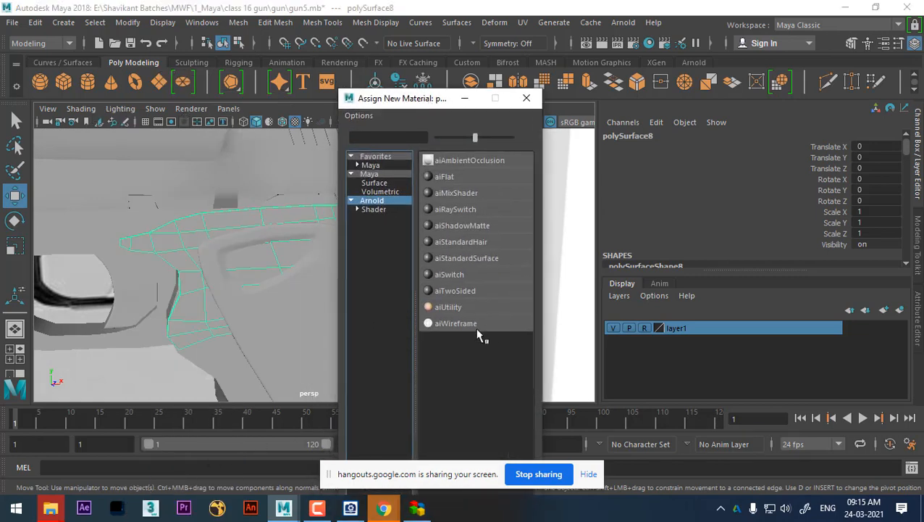
click(476, 257)
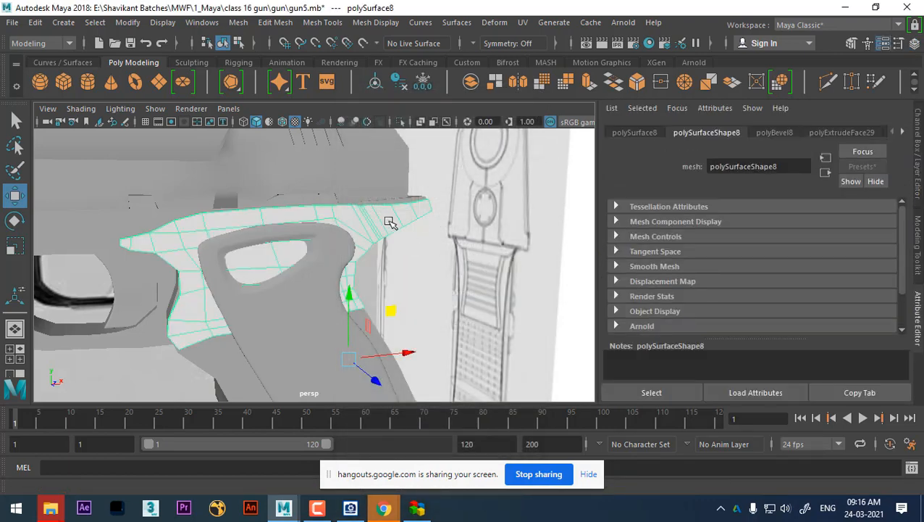
Open the frame panel's material attributes and replace its settings with the Gold preset
right_drag(391, 221, 408, 444)
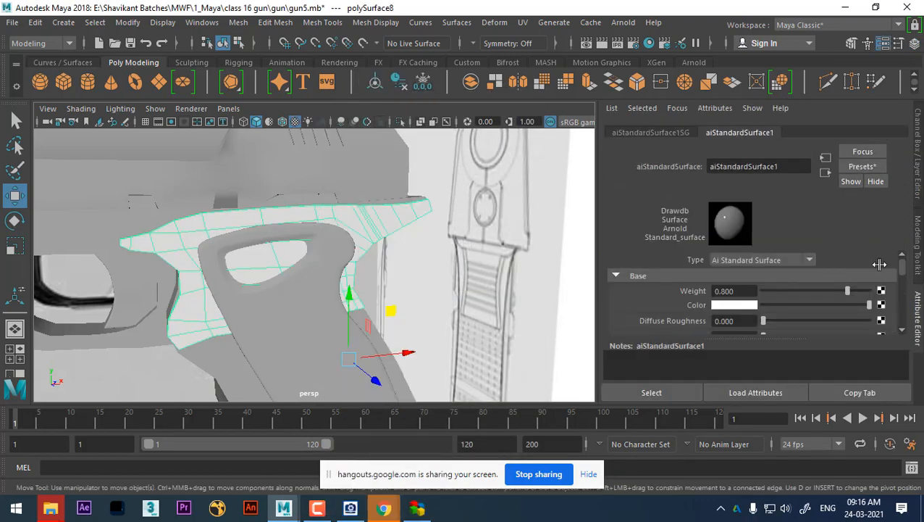
click(867, 165)
mouse_move(840, 242)
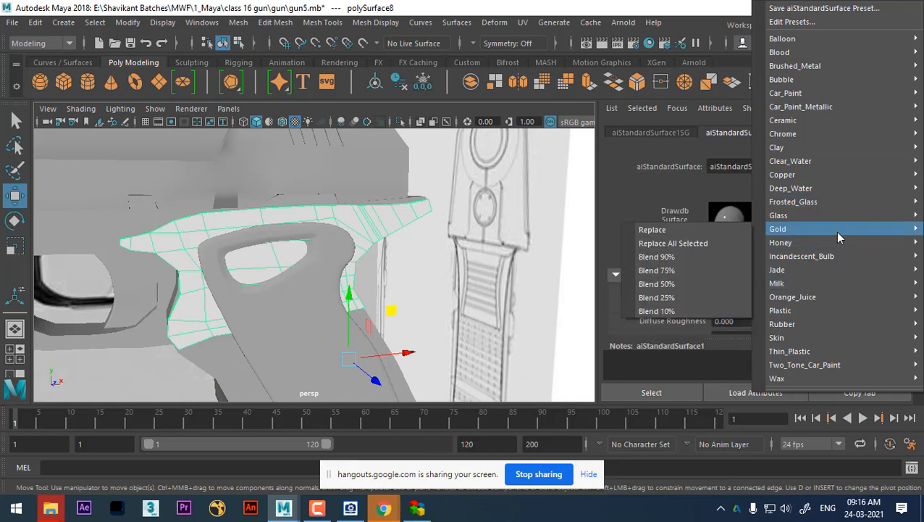
click(667, 230)
Select the tail faces up to the bevelled seam and assign them a new Arnold aiStandardSurface material
scroll(406, 239, up, 5)
drag(500, 164, 341, 261)
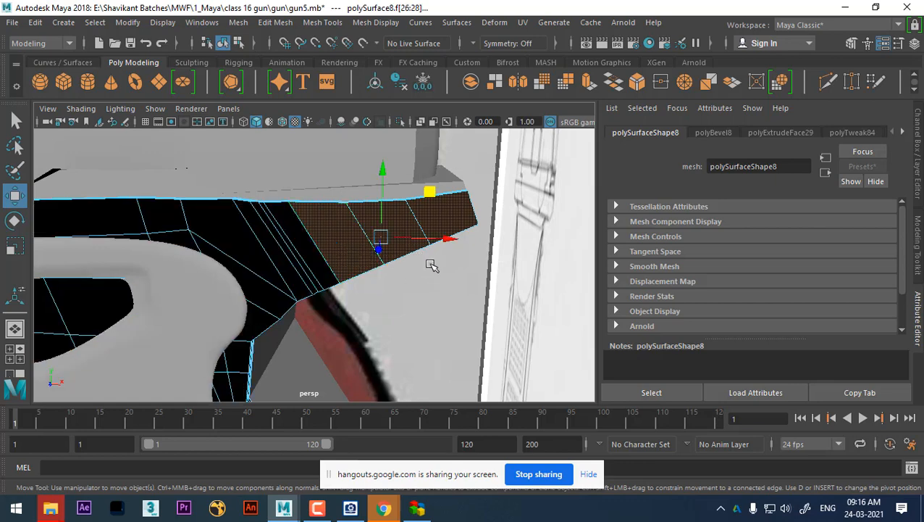
key(space)
drag(434, 253, 449, 287)
key(alt+space)
alt+right_drag(494, 265, 391, 224)
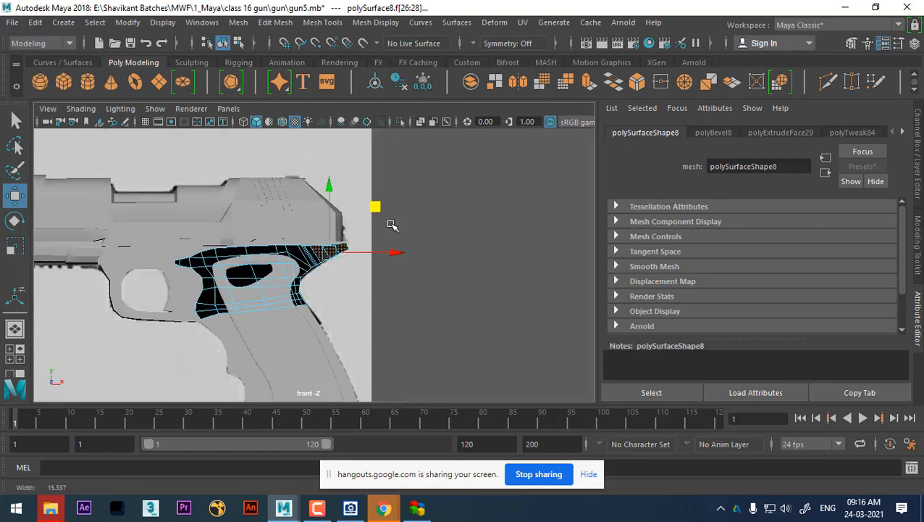
alt+middle_drag(391, 225, 361, 258)
alt+right_drag(361, 258, 500, 384)
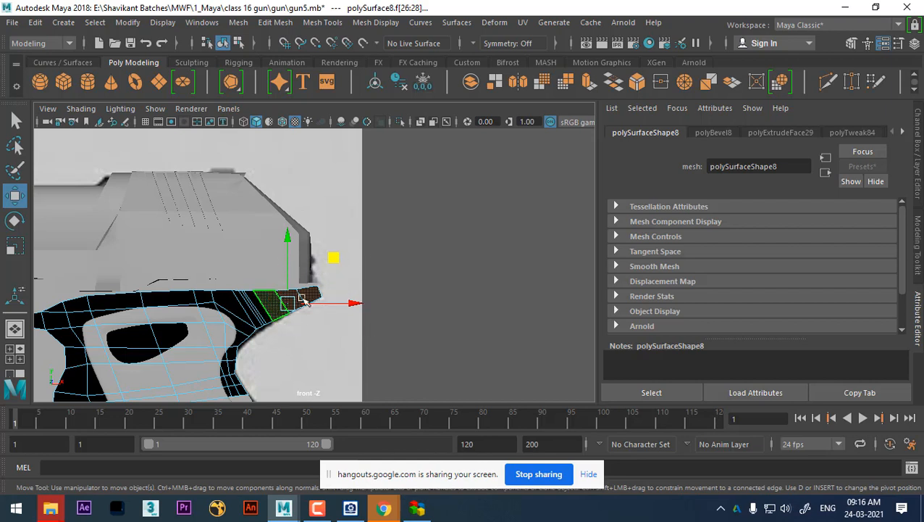
key(shift+period)
key(shift+period)
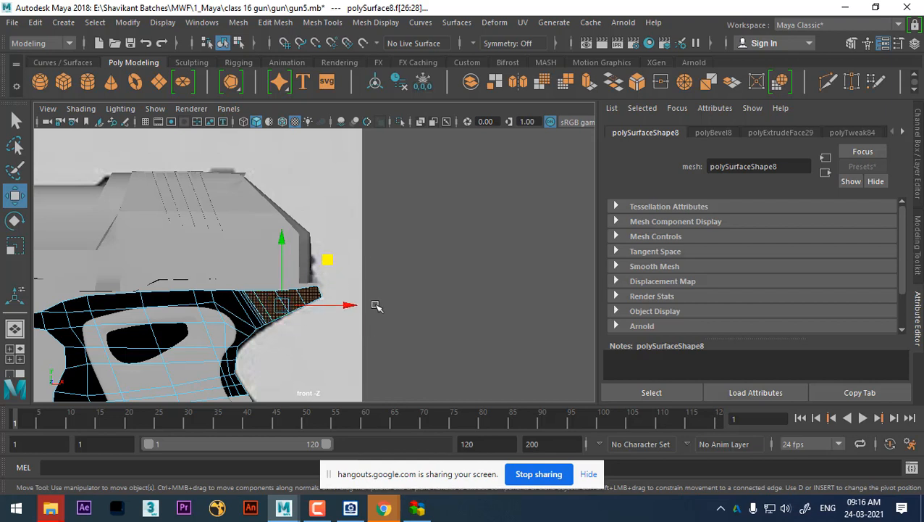
right_drag(297, 303, 330, 463)
click(348, 277)
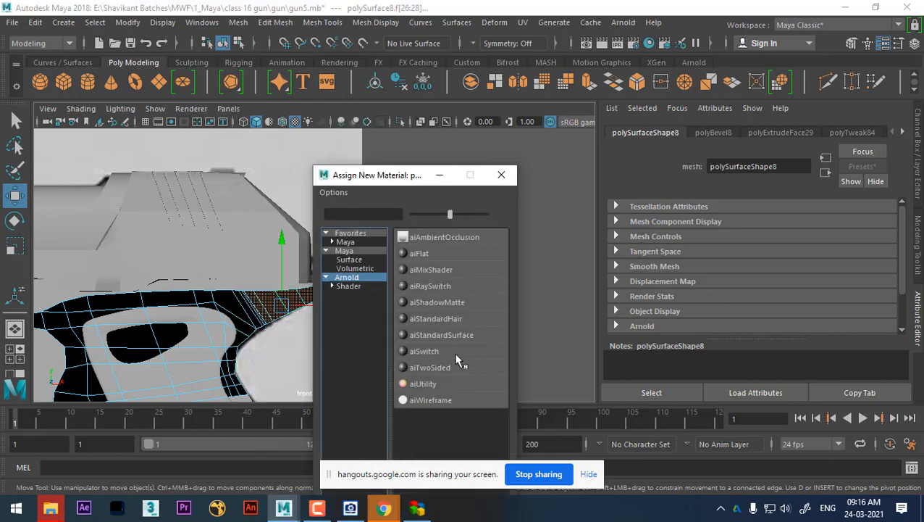
click(442, 335)
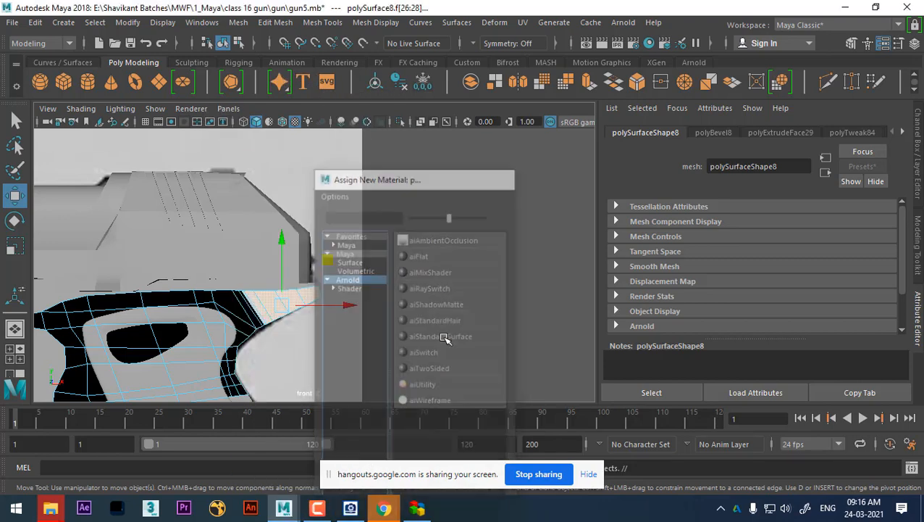
Replace the tail material's settings with the Plastic preset
click(856, 169)
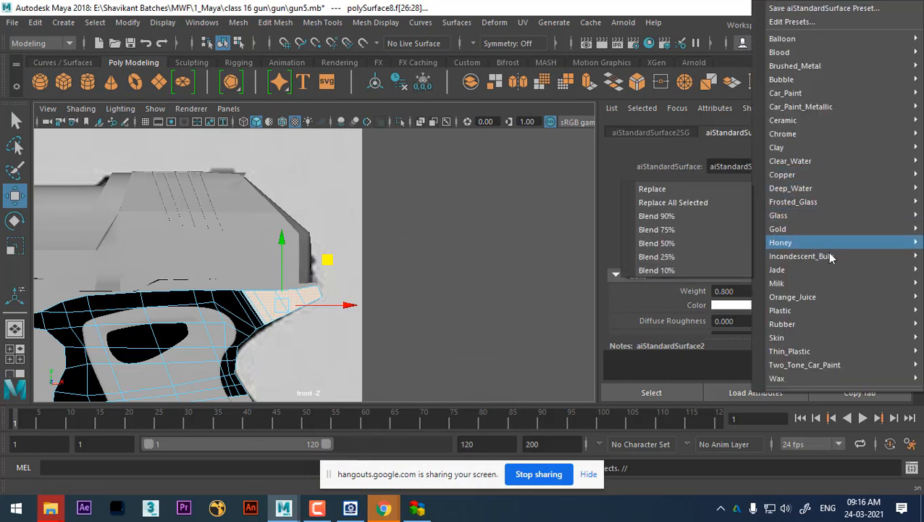
mouse_move(823, 174)
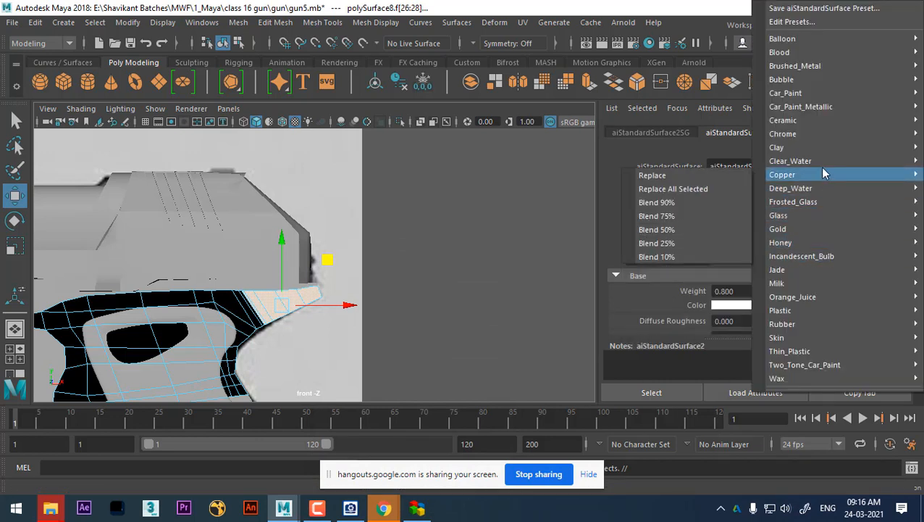
mouse_move(820, 312)
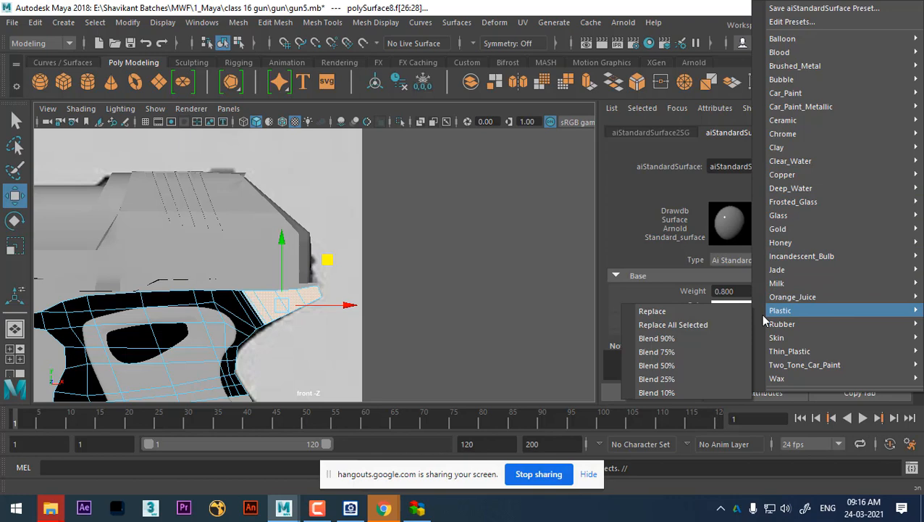
click(686, 310)
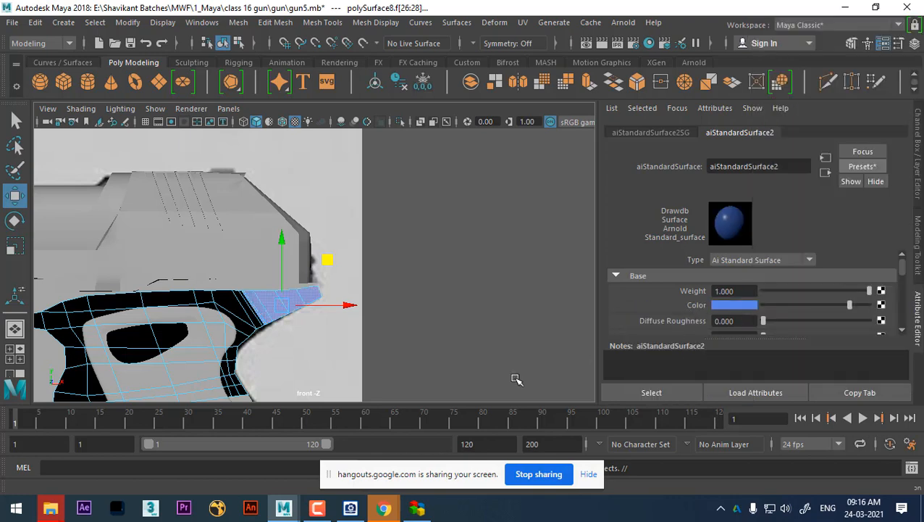
Play the timeline to frame 90 and place the left_gun.jpg reference window beside the material settings
key(alt+v)
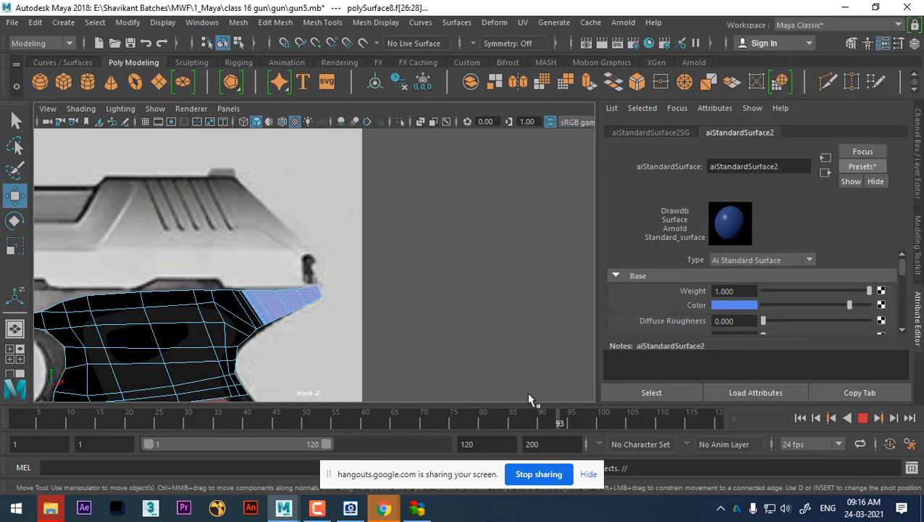
click(541, 418)
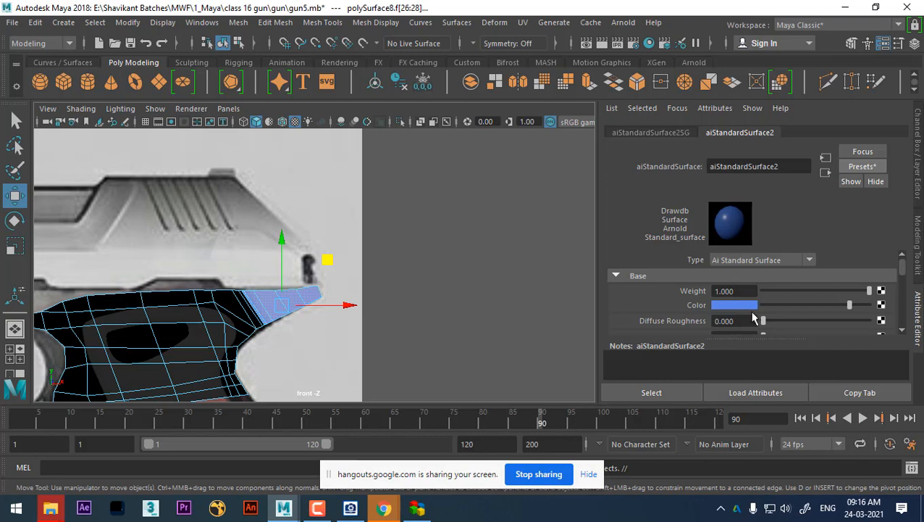
click(349, 508)
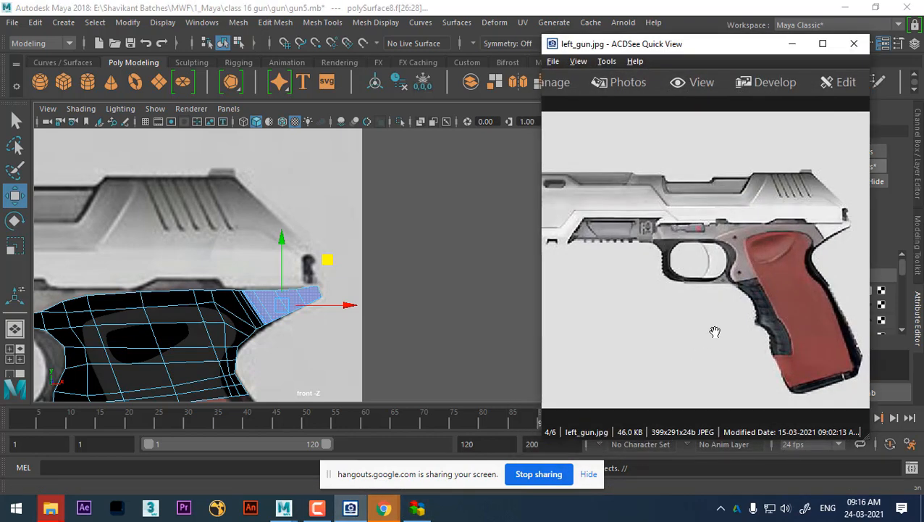
drag(753, 44, 491, 103)
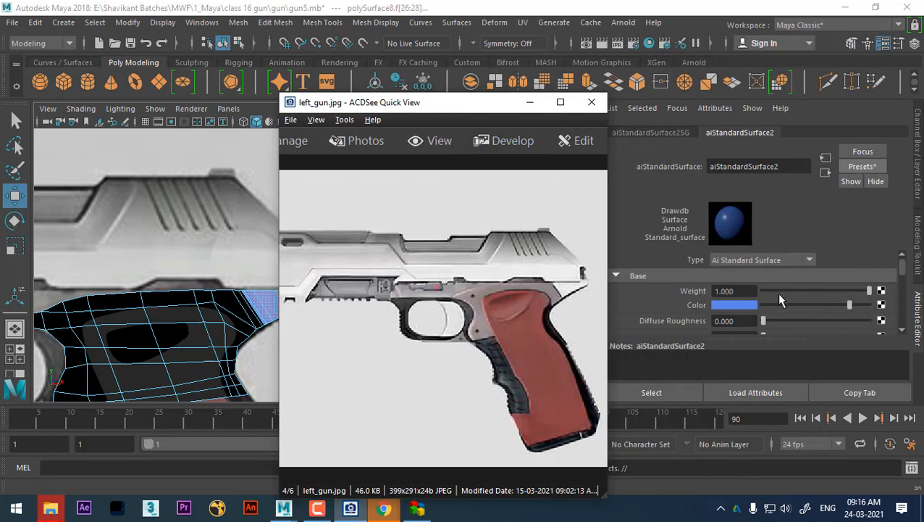
Set the tail material's base color to light grey to match the reference image
click(732, 304)
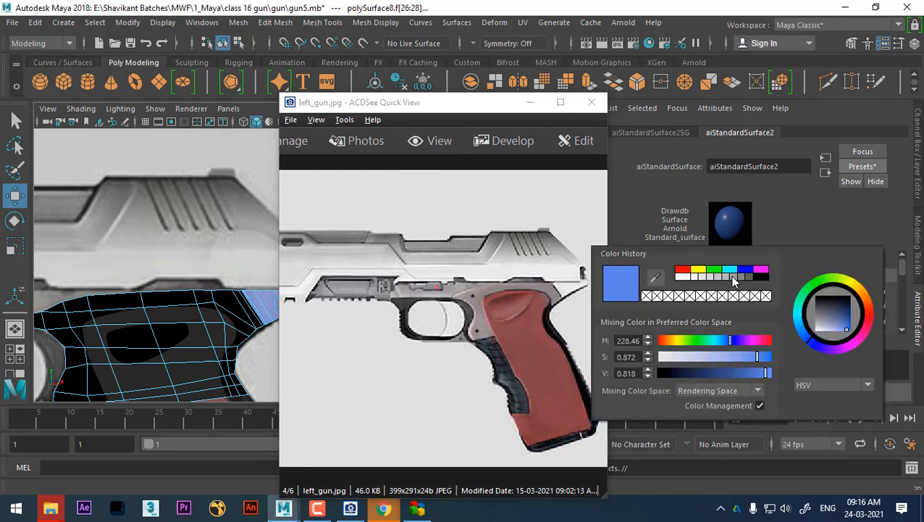
click(733, 277)
click(744, 306)
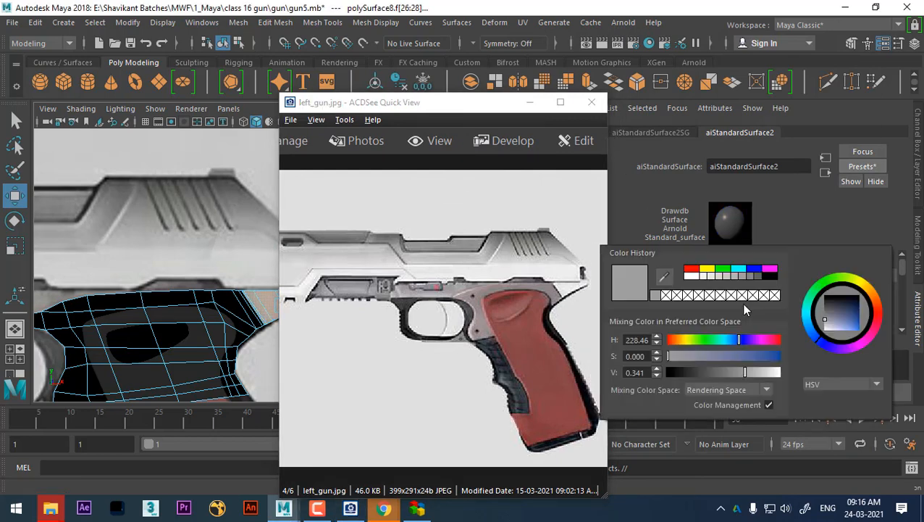
click(721, 277)
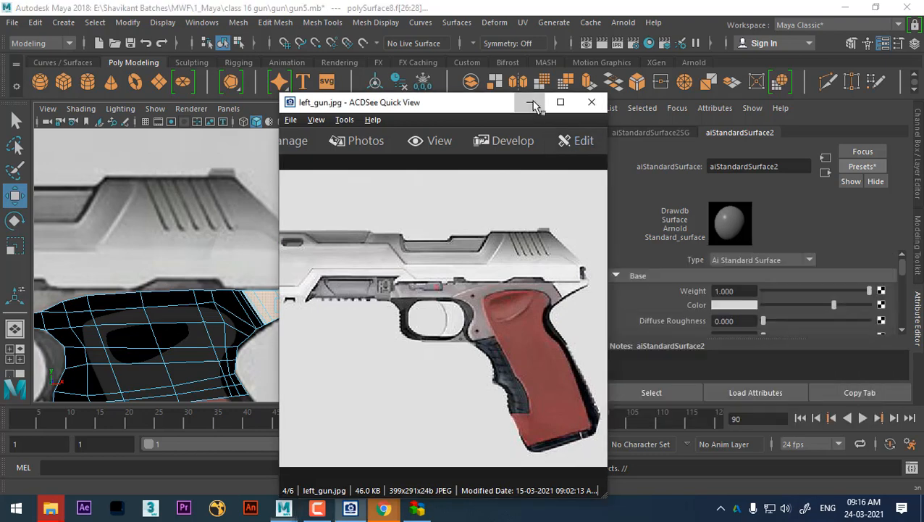
Minimize the reference image window and return the frame panel to whole-object selection, viewed in perspective
click(529, 103)
scroll(433, 274, up, 5)
alt+right_drag(493, 311, 490, 326)
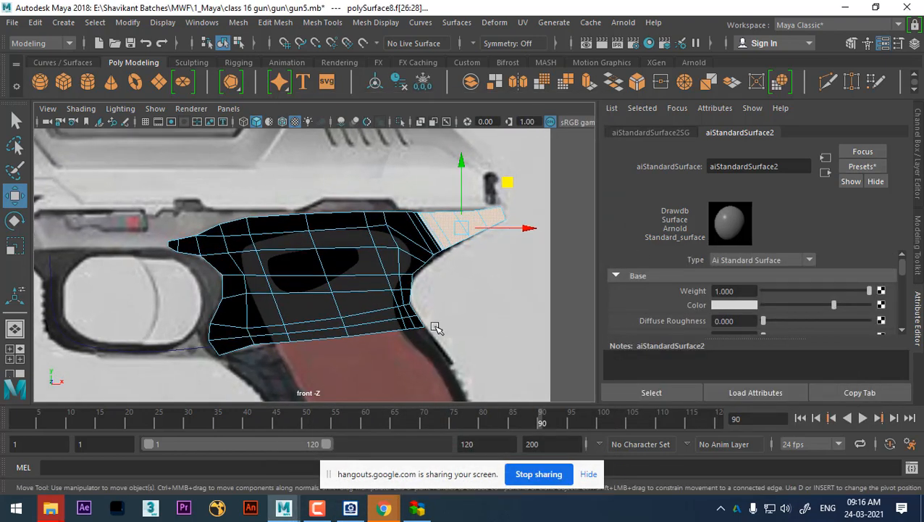
alt+right_drag(411, 325, 427, 341)
right_drag(406, 236, 481, 82)
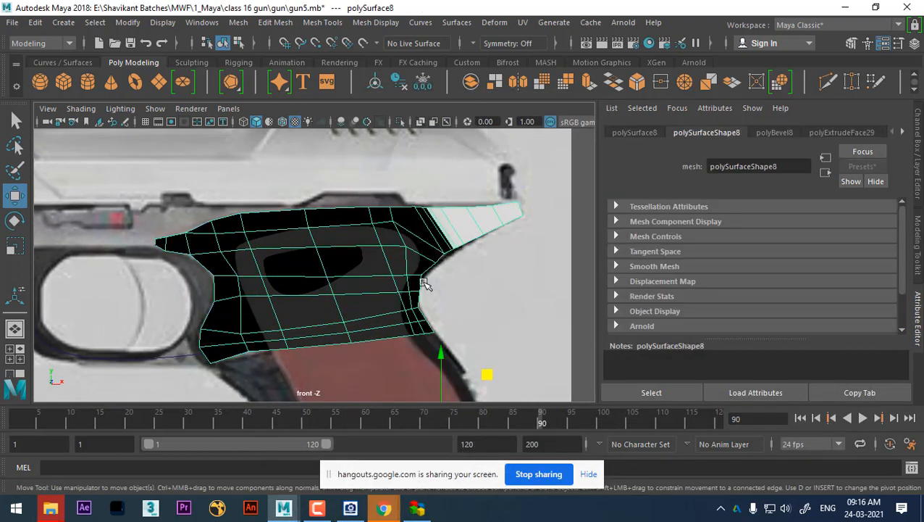
key(space)
drag(433, 324, 430, 164)
alt+drag(405, 333, 419, 350)
alt+right_drag(418, 351, 367, 209)
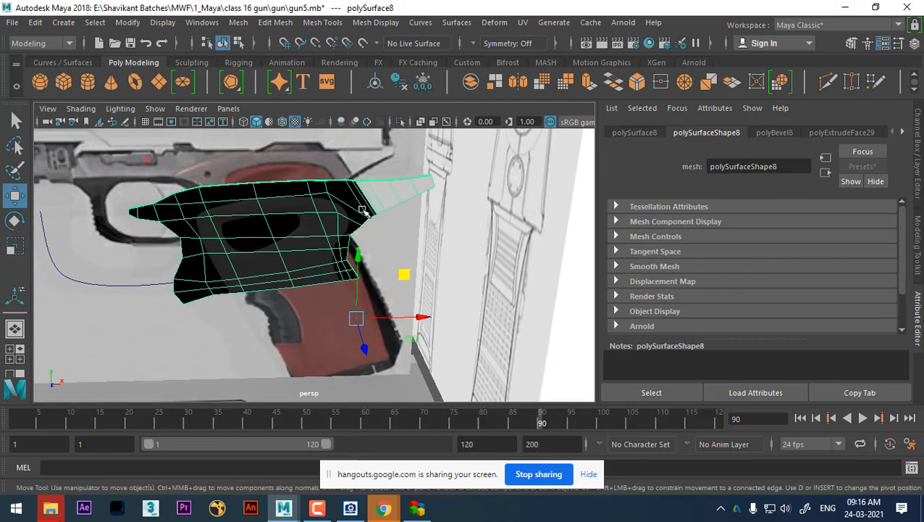
alt+drag(368, 208, 382, 247)
right_drag(309, 225, 407, 83)
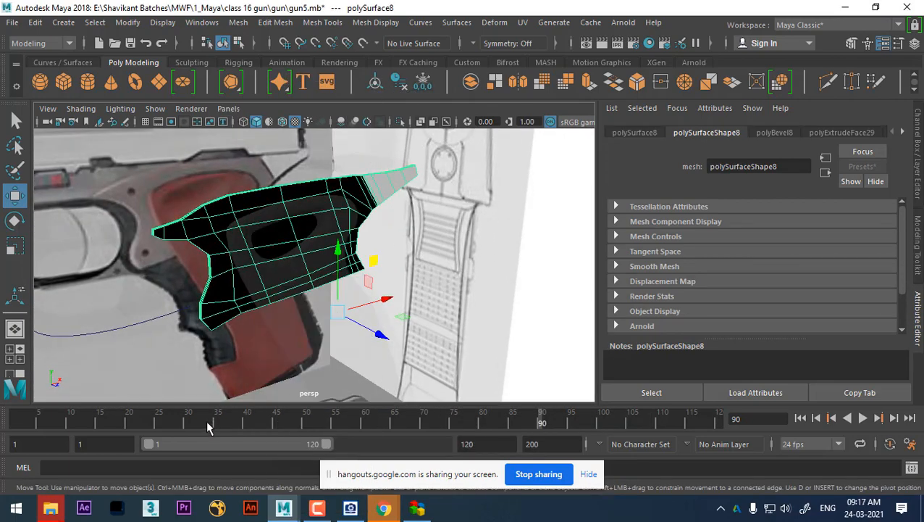
Return the timeline to frame 1 and examine how the black panel sits against the grip and trigger frame
drag(208, 428, 2, 443)
alt+drag(436, 262, 357, 286)
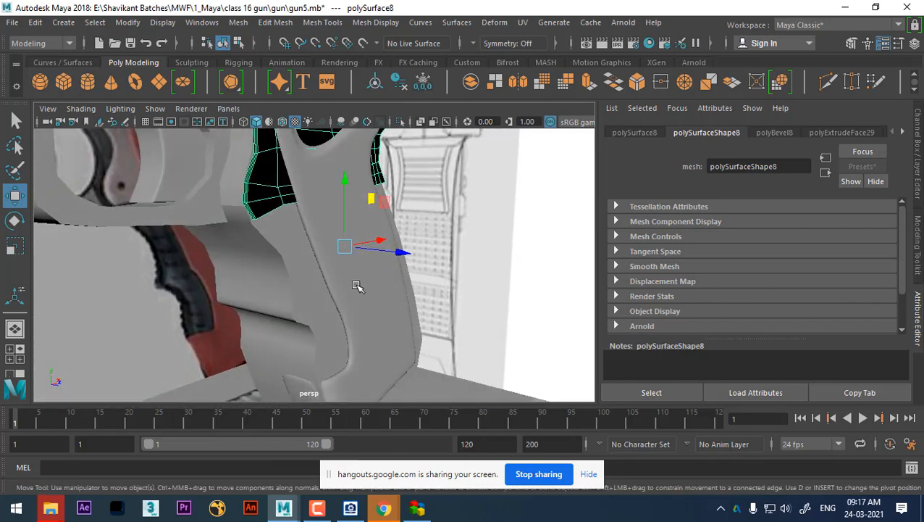
click(384, 320)
alt+drag(384, 320, 478, 316)
click(479, 316)
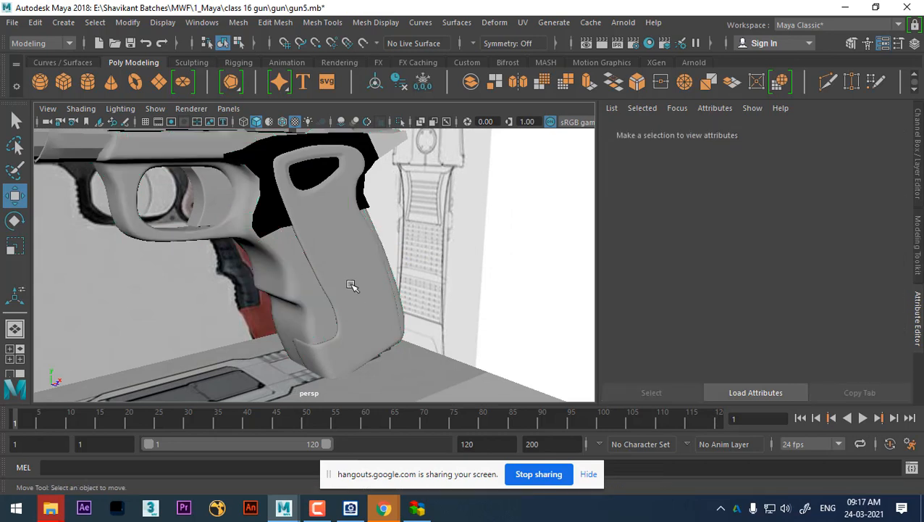
click(348, 252)
alt+drag(367, 274, 346, 241)
click(322, 252)
click(382, 267)
click(331, 237)
click(419, 241)
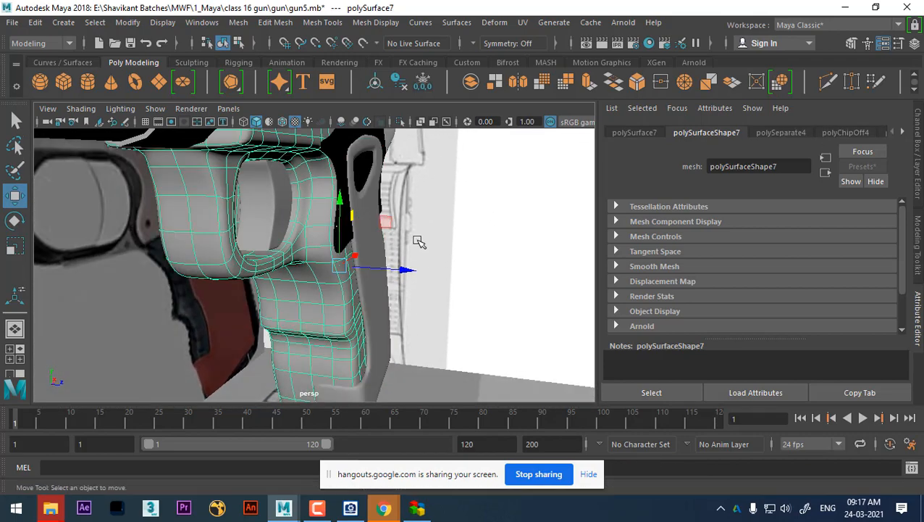
Nudge the black panel slightly inward along its depth axis toward the gun frame, leaving nothing selected
click(342, 233)
drag(410, 270, 404, 271)
alt+drag(335, 193, 337, 304)
scroll(382, 273, down, 3)
click(247, 289)
Show the pistol in the front view and play the timeline to frame 91 to reveal the reference image
key(space)
drag(287, 329, 298, 352)
scroll(366, 298, down, 4)
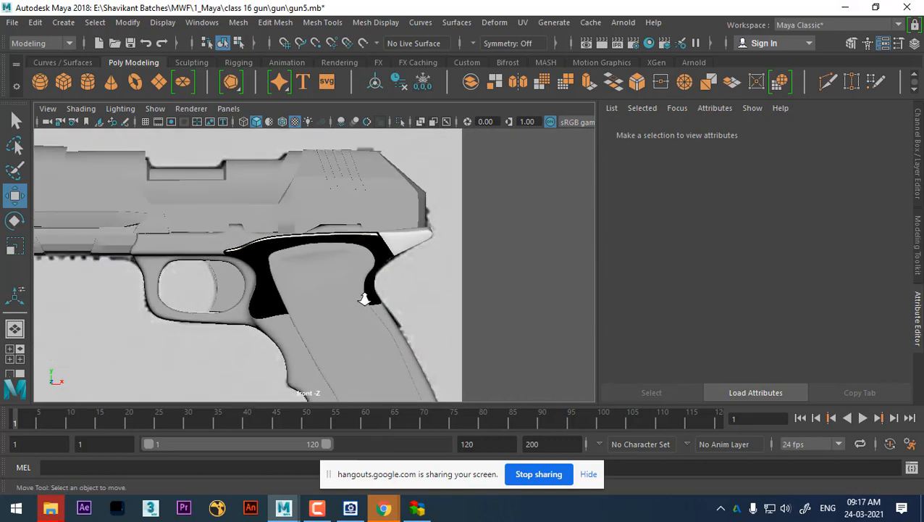
scroll(365, 297, up, 1)
alt+middle_drag(352, 326, 379, 286)
key(alt+v)
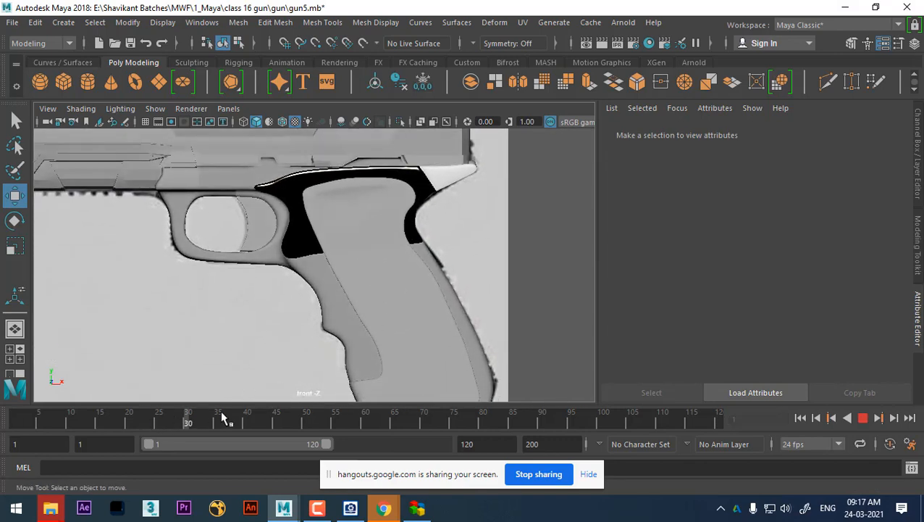
key(alt+v)
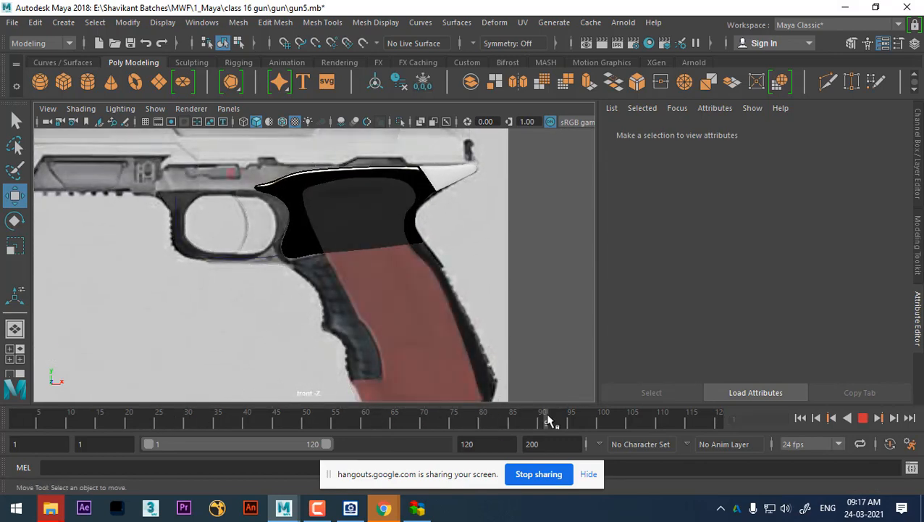
Examine the trigger frame's wireframe against the reference around the trigger guard and the front underside rail
scroll(461, 352, up, 1)
alt+middle_drag(343, 293, 385, 307)
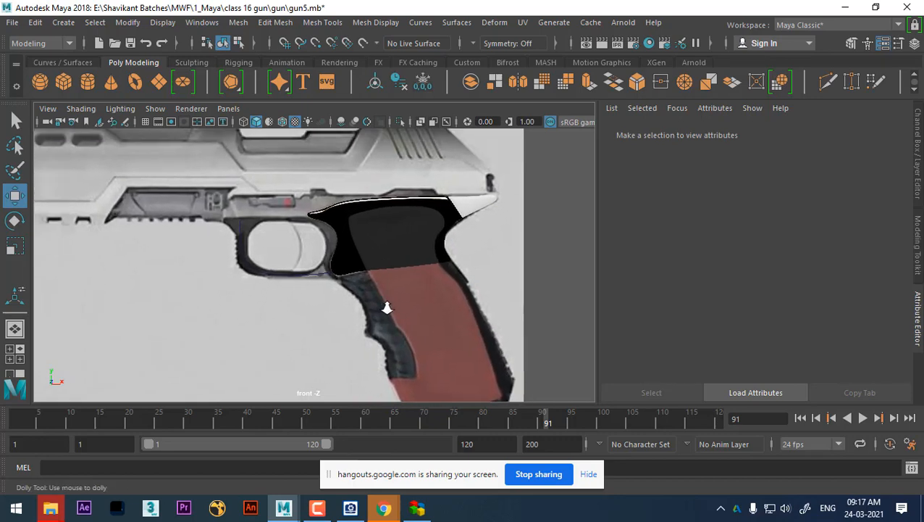
scroll(406, 322, up, 1)
click(267, 208)
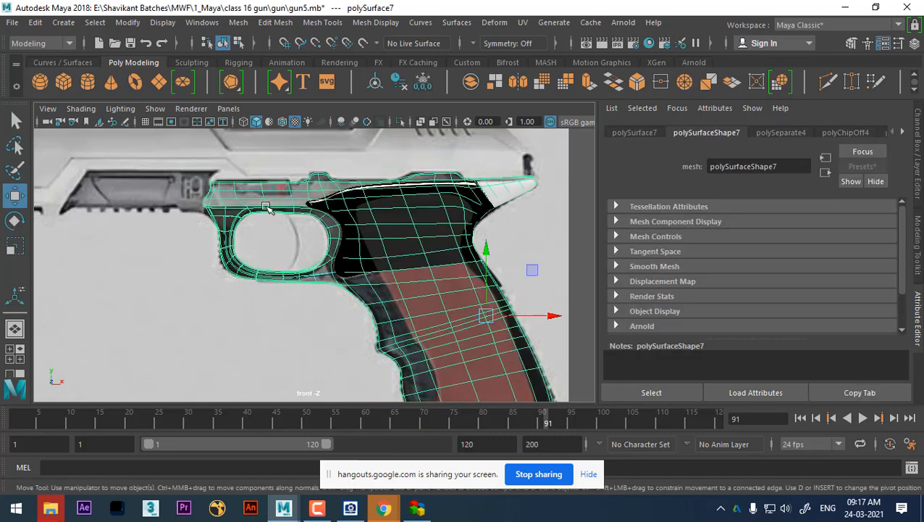
scroll(298, 264, up, 1)
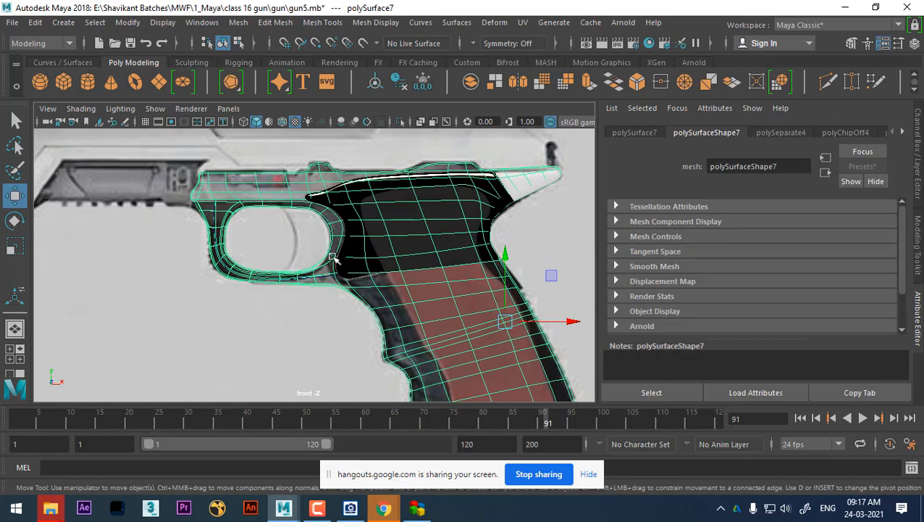
scroll(396, 301, up, 2)
mouse_move(378, 310)
alt+middle_down()
mouse_move(375, 268)
mouse_move(390, 299)
alt+middle_up()
scroll(386, 285, up, 3)
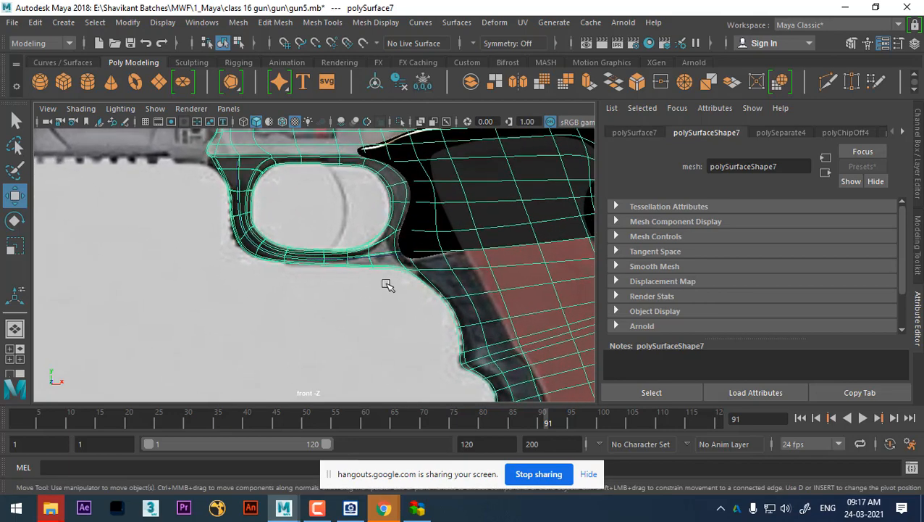
scroll(443, 250, up, 2)
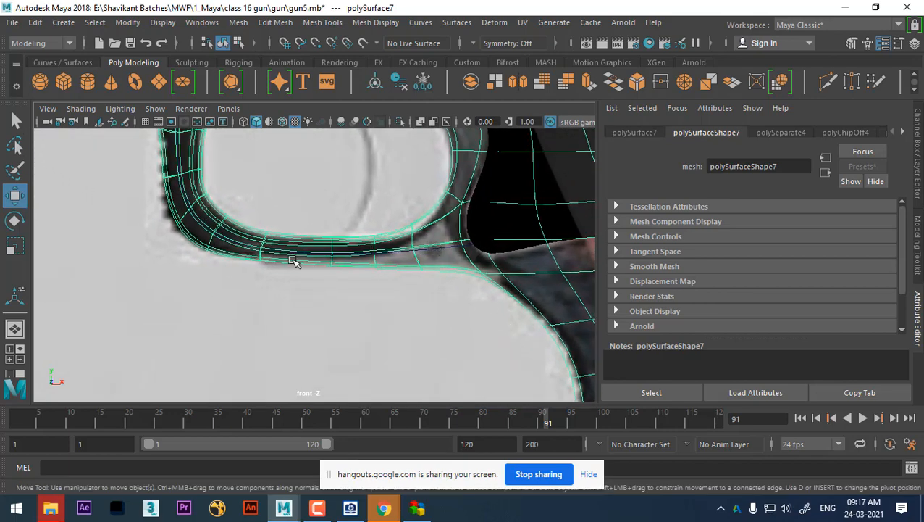
scroll(294, 261, down, 4)
scroll(297, 275, up, 2)
scroll(360, 292, up, 1)
click(260, 238)
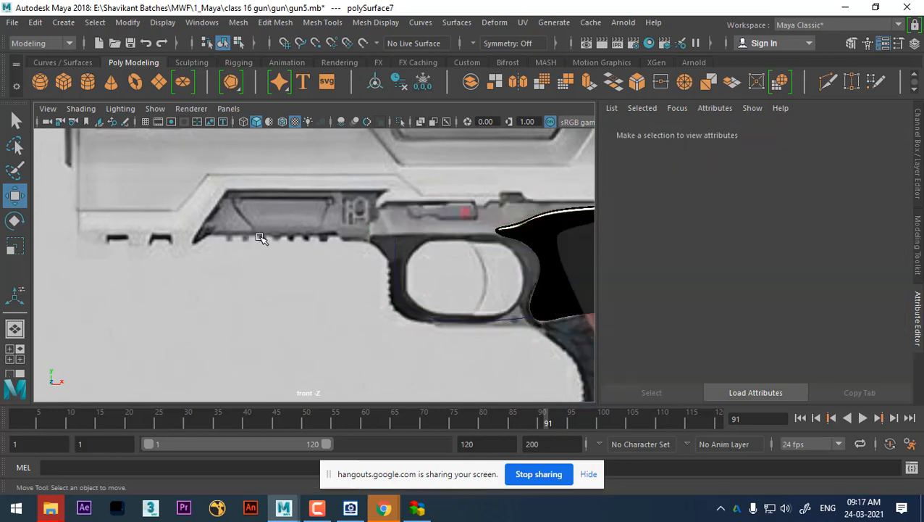
Insert two vertical edge loops in the under-barrel cylinder, framing the first rail tooth left of the recessed panel
click(288, 220)
scroll(268, 285, up, 1)
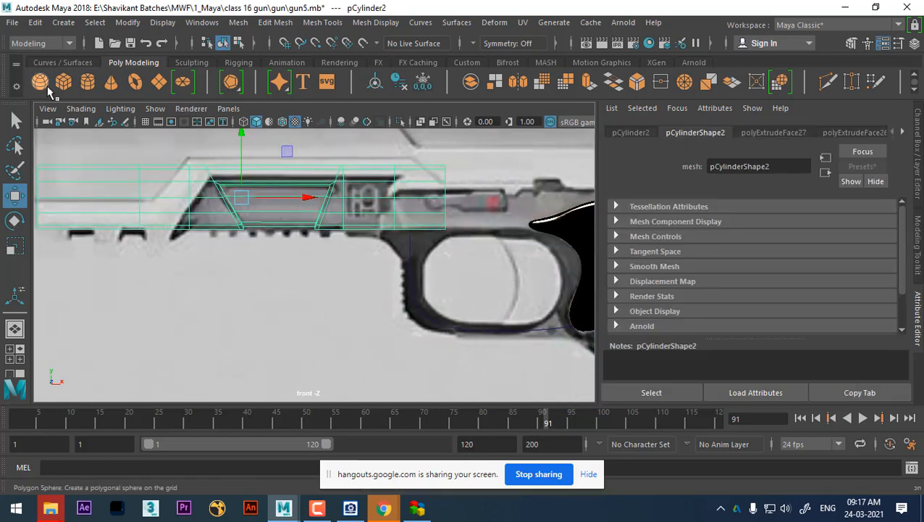
scroll(262, 270, up, 8)
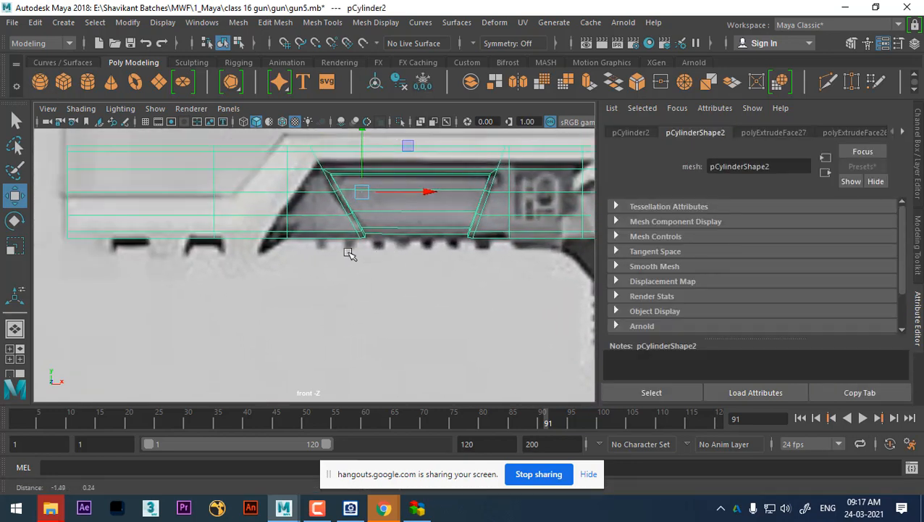
scroll(409, 231, up, 3)
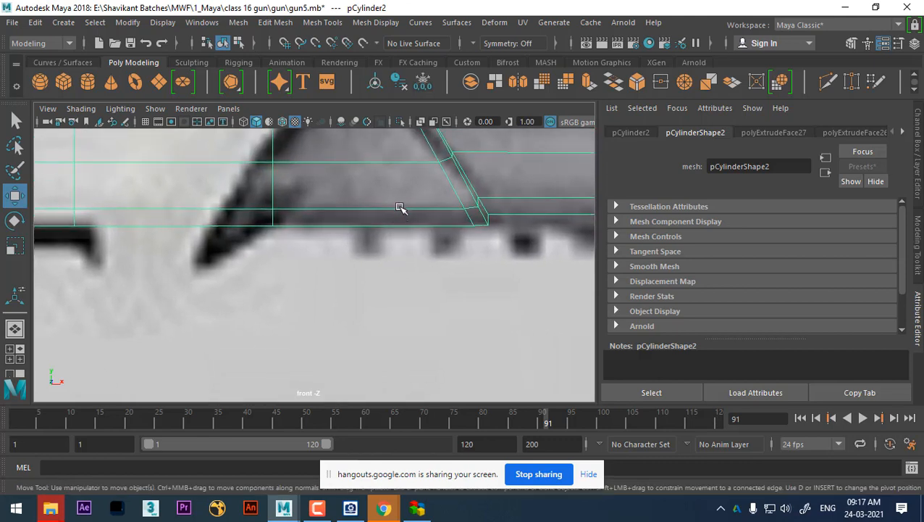
right_drag(387, 187, 388, 168)
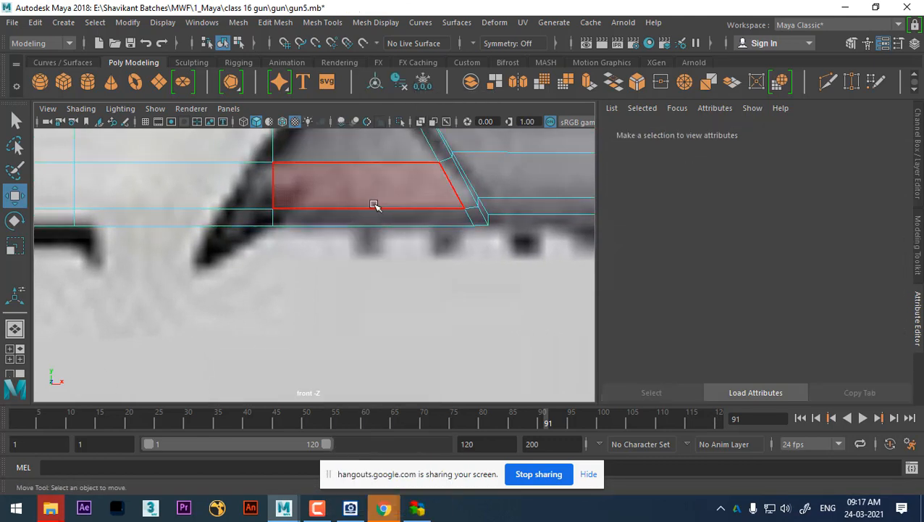
right_drag(376, 206, 447, 96)
shift+right_drag(428, 195, 342, 197)
click(357, 231)
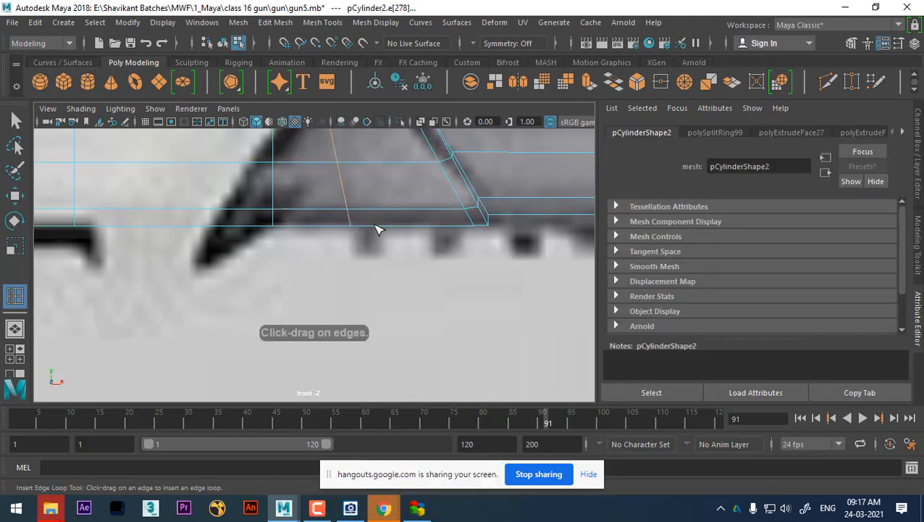
click(377, 226)
key(w)
Select only the lowest faces between the two new edge loops and inspect them in the perspective view
right_drag(374, 176, 375, 156)
drag(362, 209, 358, 207)
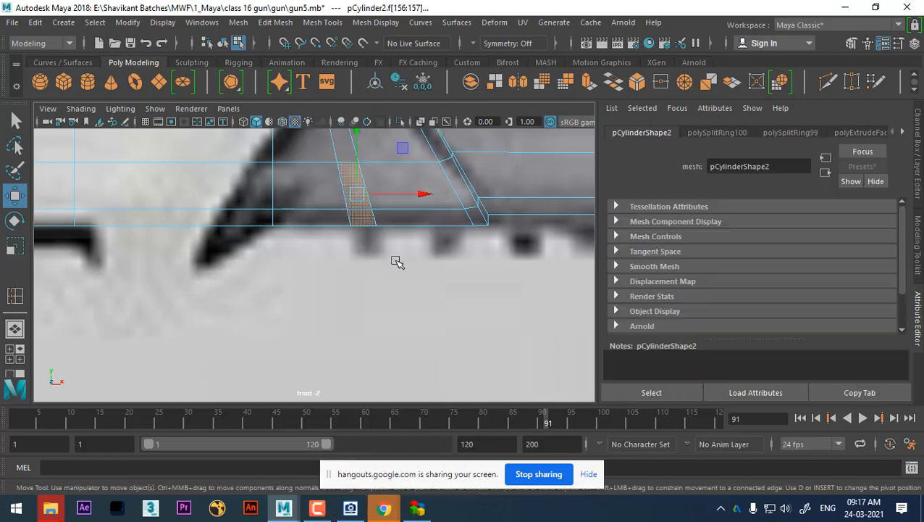
key(space)
drag(393, 262, 316, 260)
key(f)
key(space)
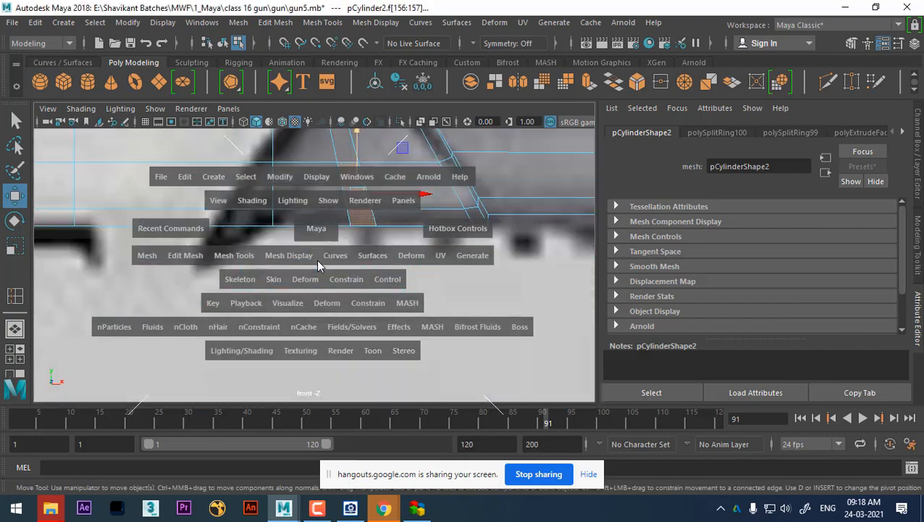
alt+middle_drag(384, 231, 389, 224)
ctrl+drag(316, 177, 314, 178)
key(space)
drag(392, 262, 385, 237)
alt+drag(362, 250, 470, 305)
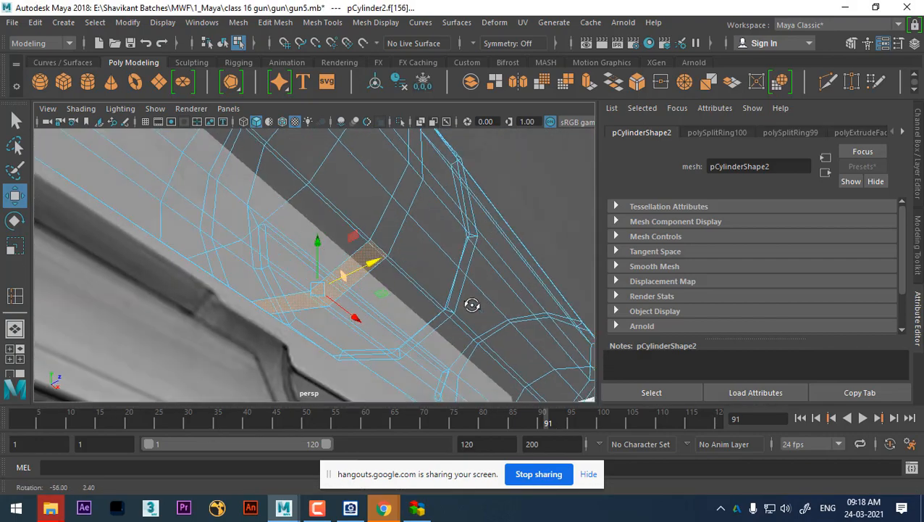
Extract the selected faces from the under-barrel cylinder and select the separated strip
shift+right_drag(488, 197, 471, 430)
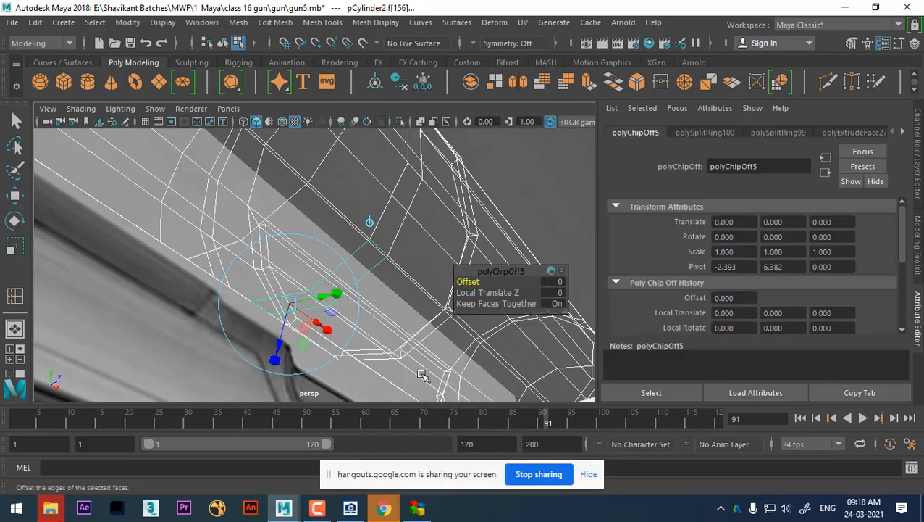
right_drag(383, 117, 464, 99)
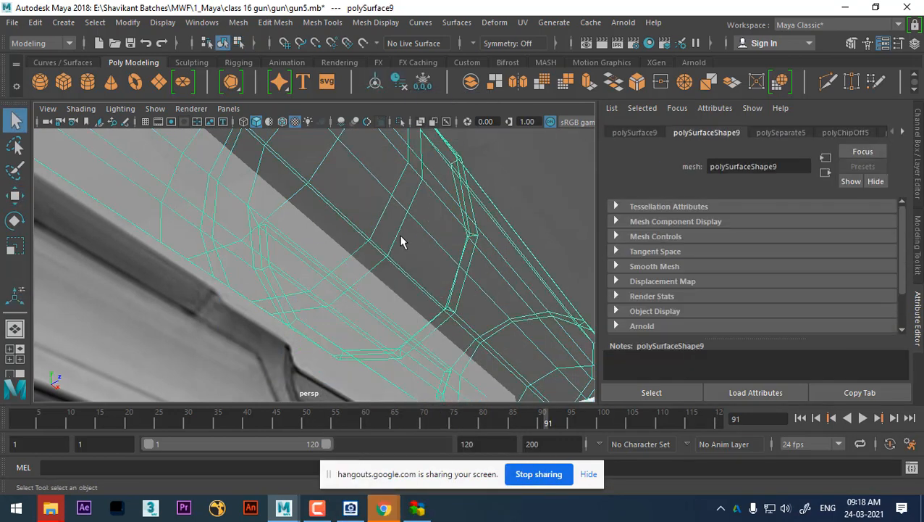
click(344, 291)
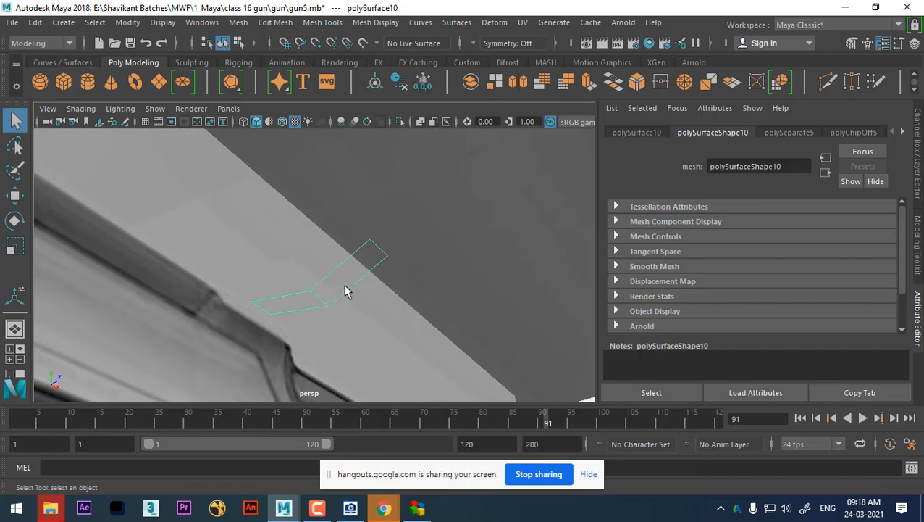
key(w)
Extrude the extracted strip's faces with a thickness of 0.03 and 3 divisions
alt+drag(347, 289, 347, 280)
mouse_move(347, 268)
right_down()
mouse_move(347, 241)
mouse_move(334, 275)
right_up()
shift+right_drag(373, 217, 374, 251)
alt+drag(374, 251, 375, 297)
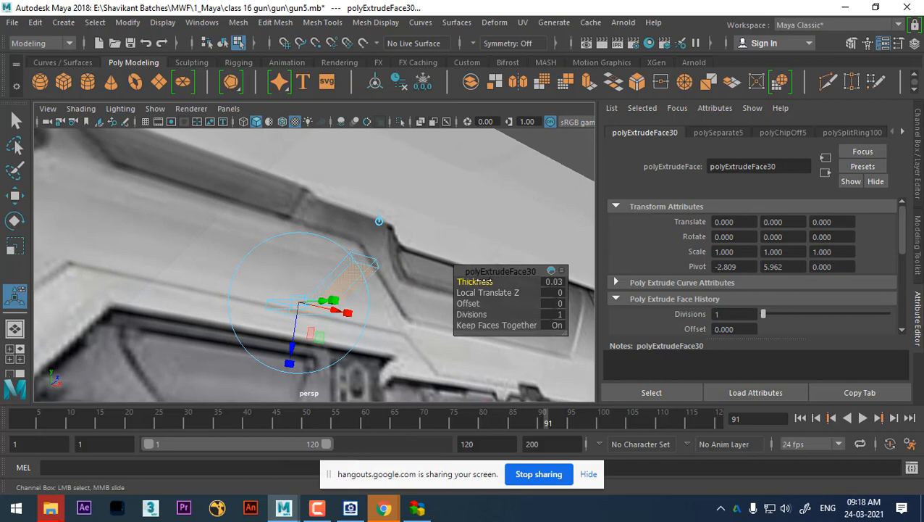
drag(474, 314, 492, 315)
alt+drag(364, 271, 412, 296)
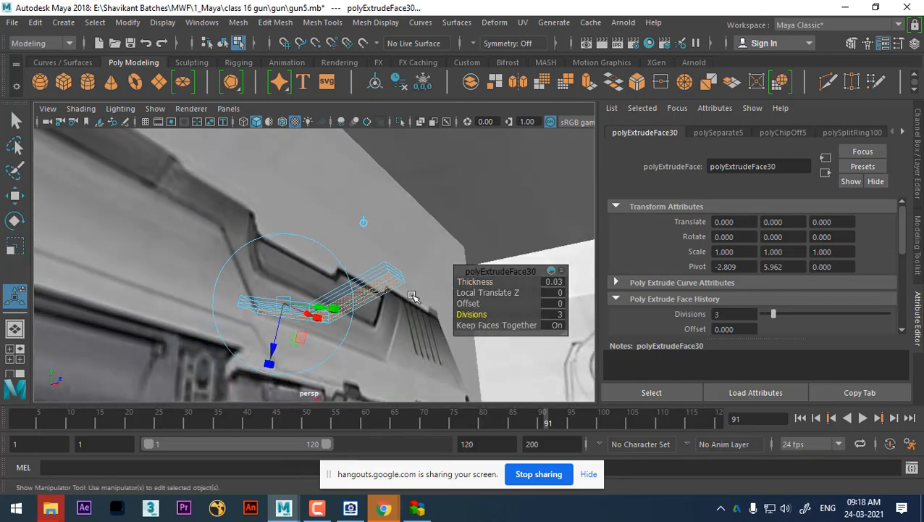
Return to object selection and hide the pCube1 mesh surrounding the extruded strip
right_drag(377, 275, 467, 209)
click(372, 284)
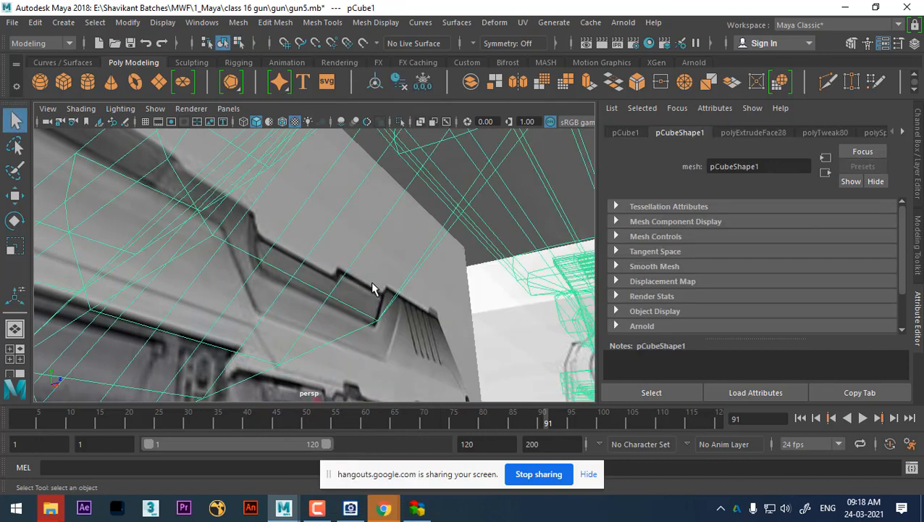
alt+drag(396, 301, 344, 312)
key(h)
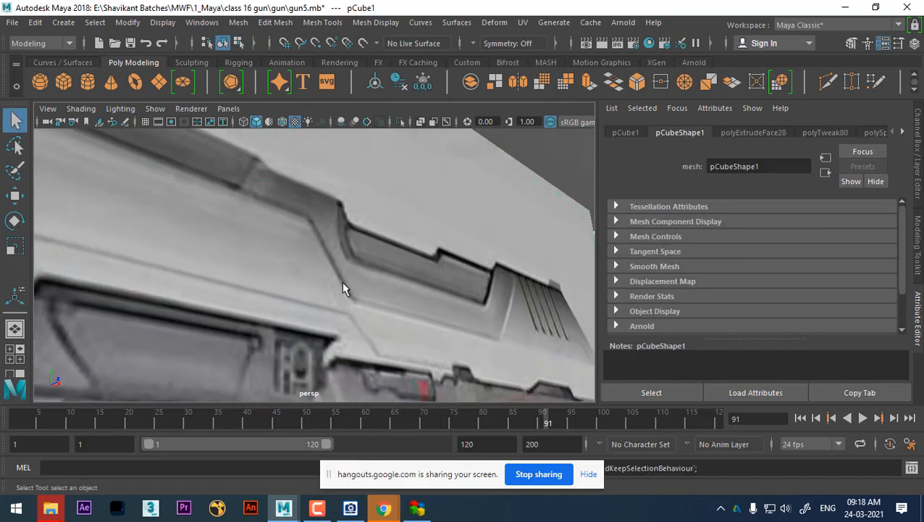
Set the timeline to frame 1, then frame the extruded strip and check its smooth preview before restoring the unsmoothed display
drag(197, 419, 126, 419)
key(Escape)
click(362, 283)
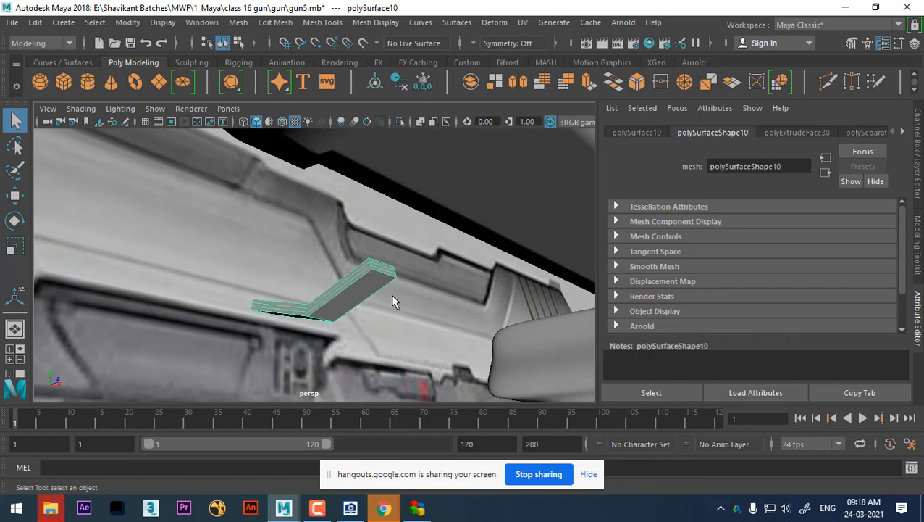
key(3)
key(f)
key(1)
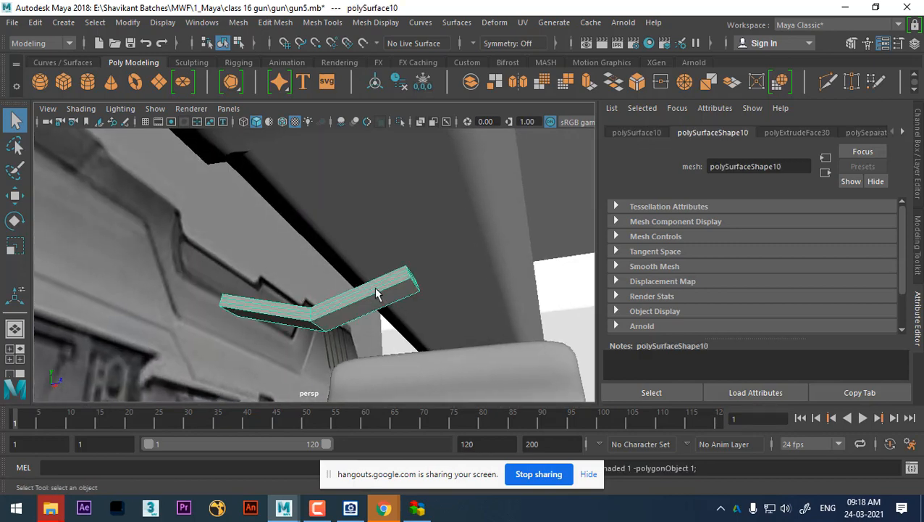
Insert edge loops near both ends and along the borders of the extruded strip, and switch on its smooth preview
alt+right_drag(377, 293, 416, 45)
alt+drag(402, 265, 412, 259)
right_drag(412, 279, 471, 93)
shift+right_drag(413, 297, 366, 282)
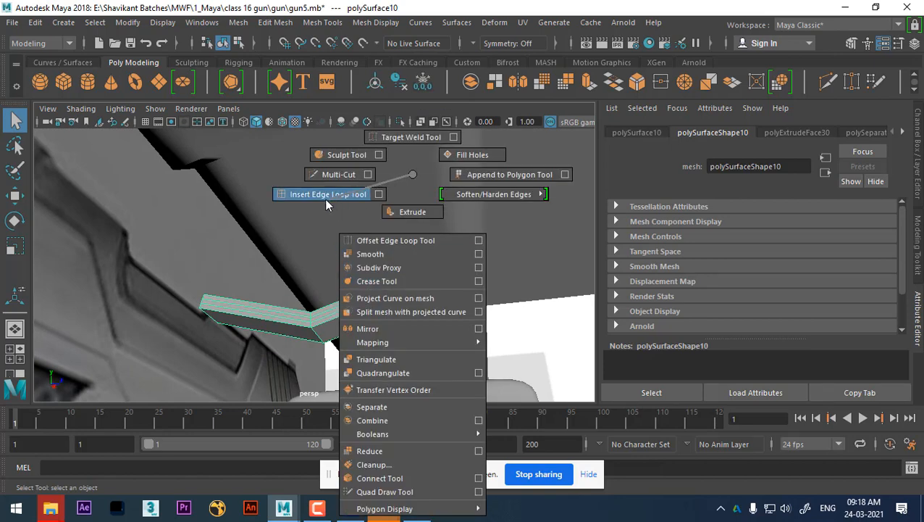
shift+right_drag(326, 203, 326, 203)
click(430, 288)
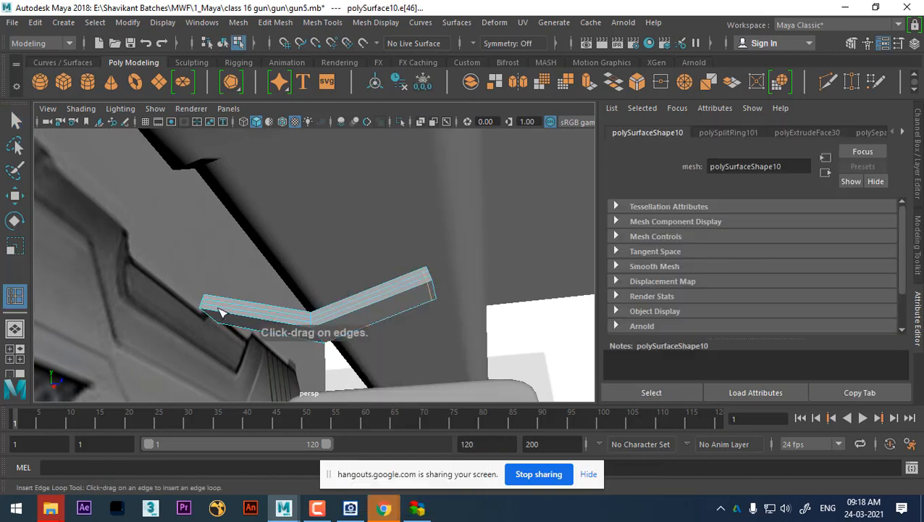
alt+drag(375, 312, 429, 332)
click(375, 257)
click(426, 267)
key(3)
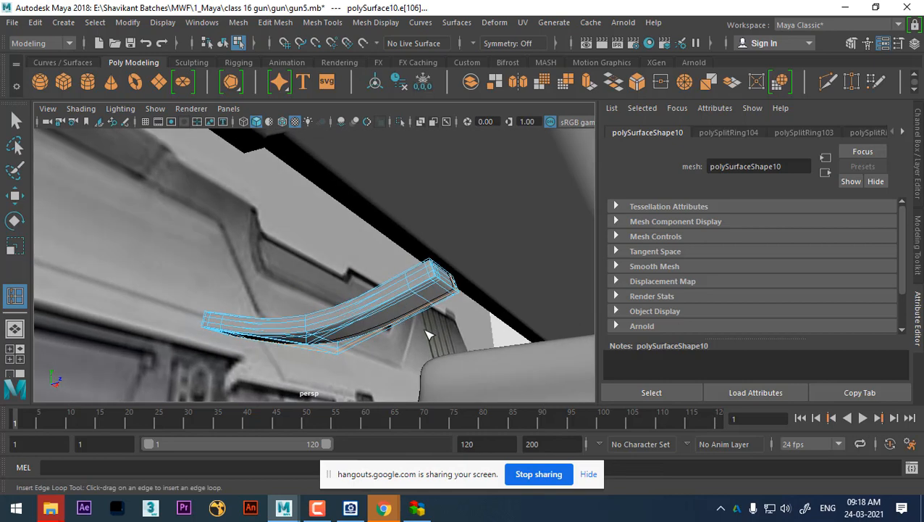
Return the strip to object selection and show all hidden objects in the front view
key(w)
right_drag(387, 316, 478, 95)
alt+drag(435, 297, 409, 337)
key(space)
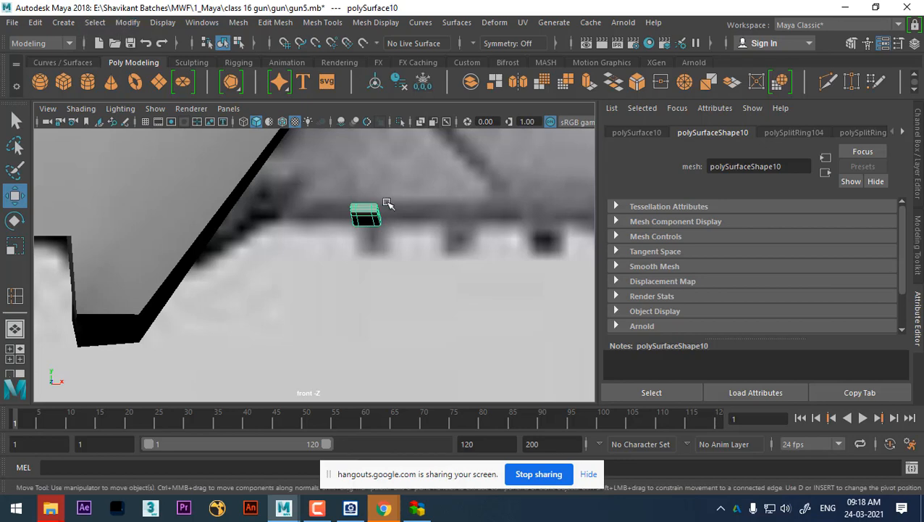
click(162, 22)
mouse_move(228, 111)
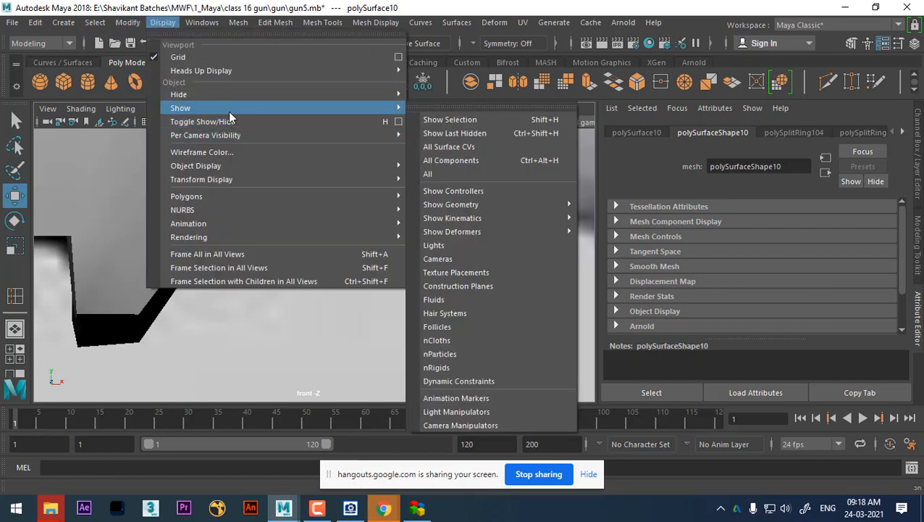
click(435, 174)
key(r)
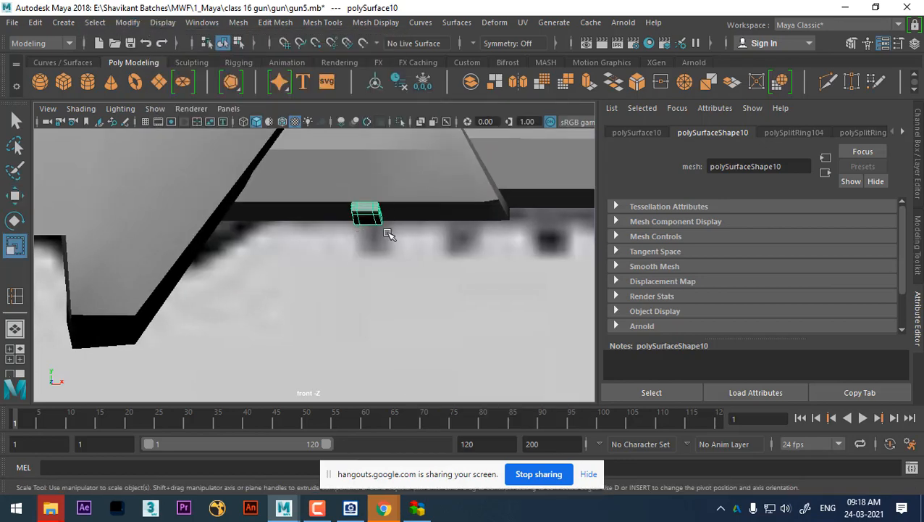
Center the strip's pivot, scale it taller and position it as the first rail tooth at about X -2.803, Y 5.906
click(142, 24)
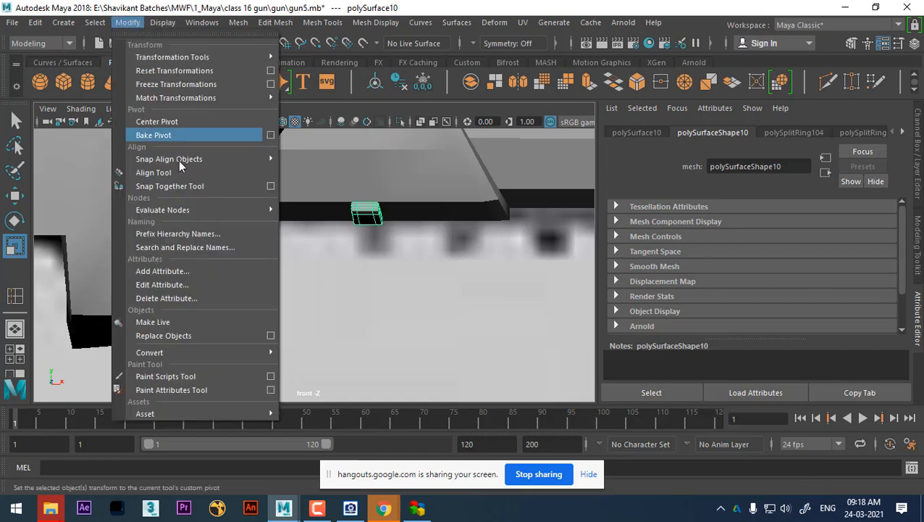
click(186, 120)
mouse_move(367, 155)
mouse_down()
mouse_move(368, 145)
mouse_move(382, 174)
mouse_move(371, 166)
mouse_up()
key(w)
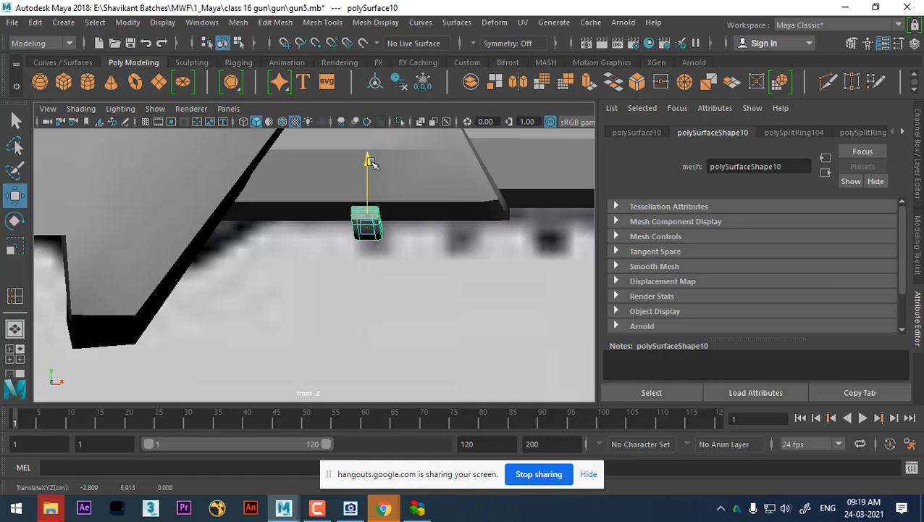
key(r)
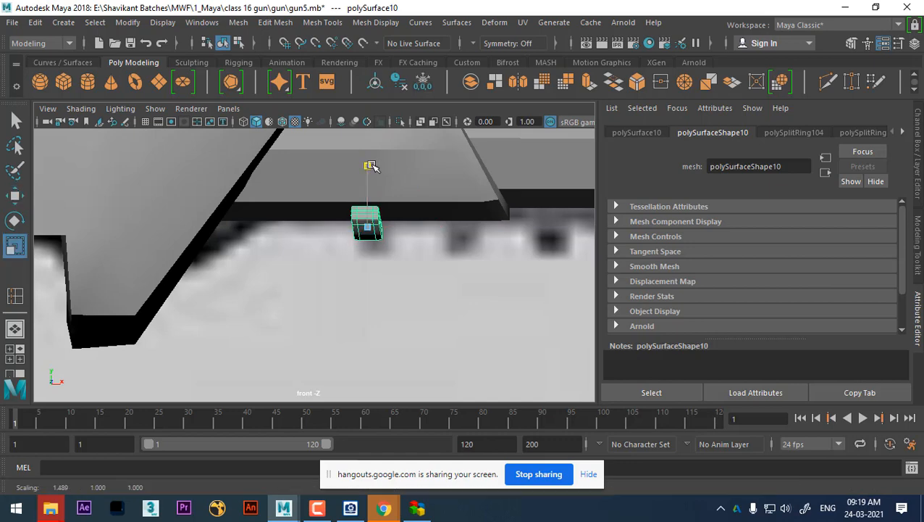
key(w)
drag(368, 161, 369, 168)
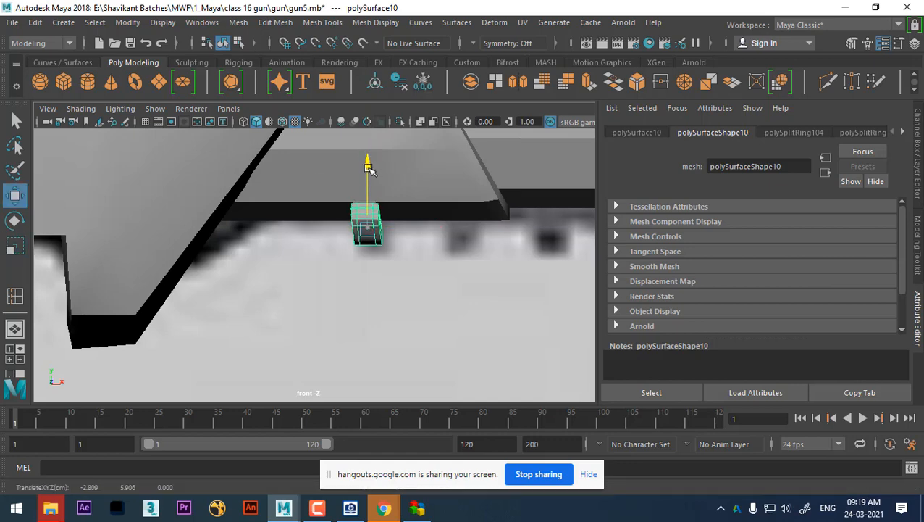
alt+right_drag(415, 278, 512, 323)
alt+middle_drag(511, 323, 506, 352)
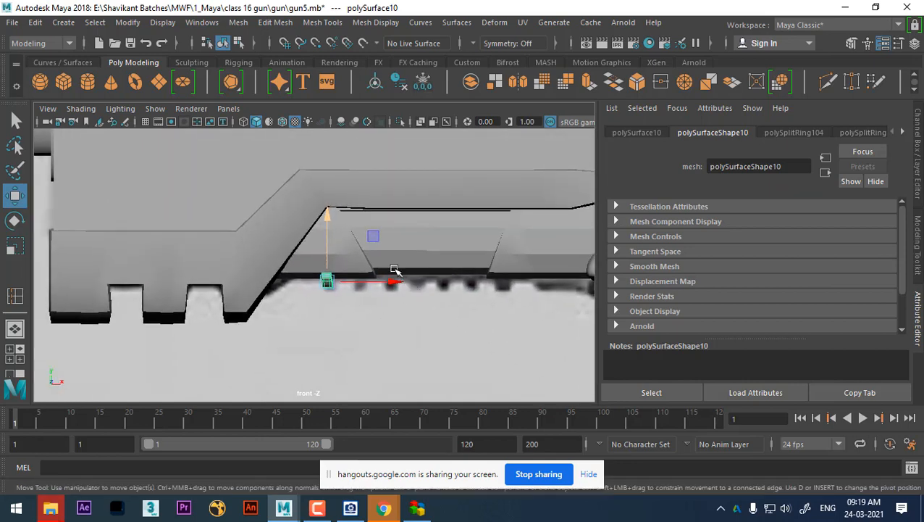
drag(395, 290, 400, 283)
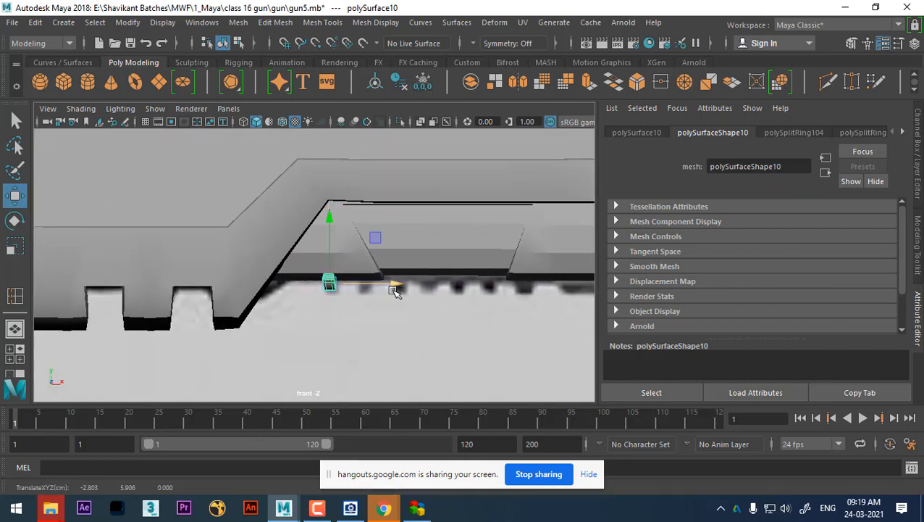
Duplicate the tooth about 0.27 along the X axis and repeat the offset copy to build a row under the barrel
key(ctrl+d)
drag(392, 286, 418, 283)
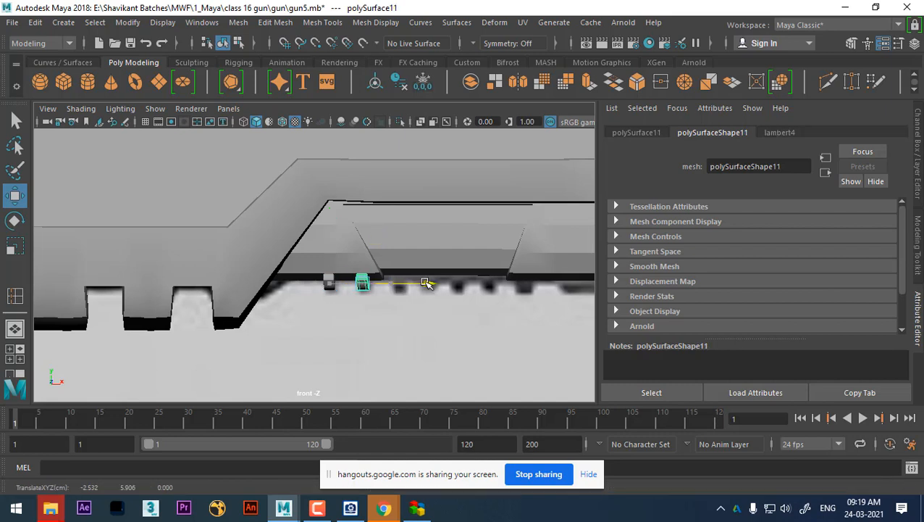
key(shift+d)
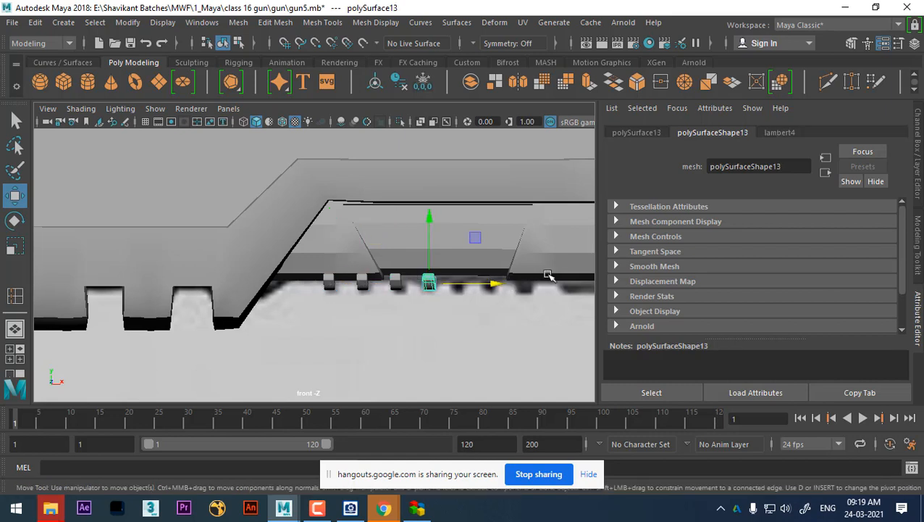
key(shift+d)
key(shift+d)
Select the duplicated teeth one after another in the perspective view and examine how they meet the barrel's underside
alt+drag(480, 295, 355, 265)
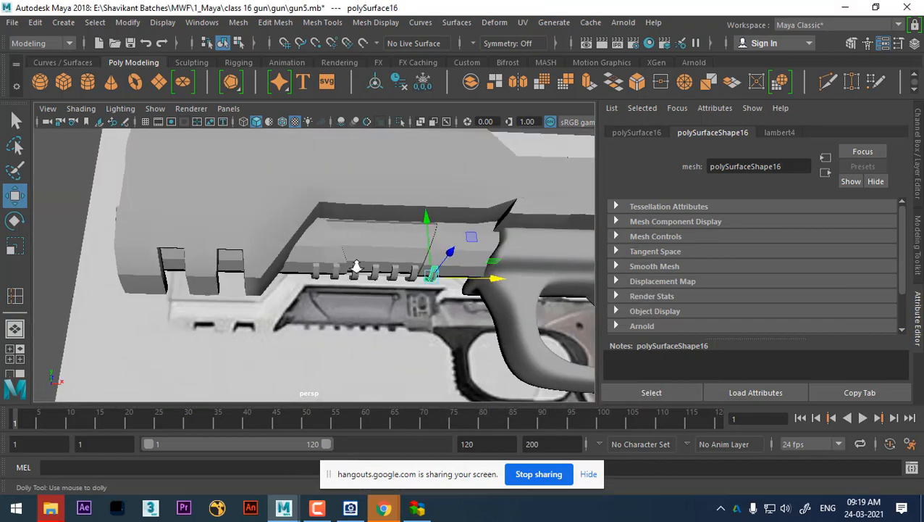
alt+right_drag(355, 265, 457, 310)
alt+drag(458, 309, 494, 320)
alt+right_drag(494, 319, 527, 308)
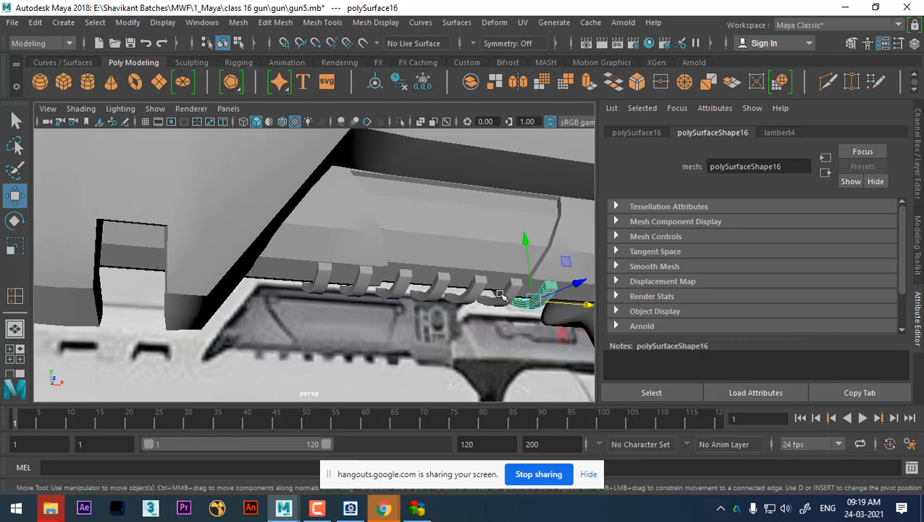
click(502, 296)
click(469, 295)
click(430, 293)
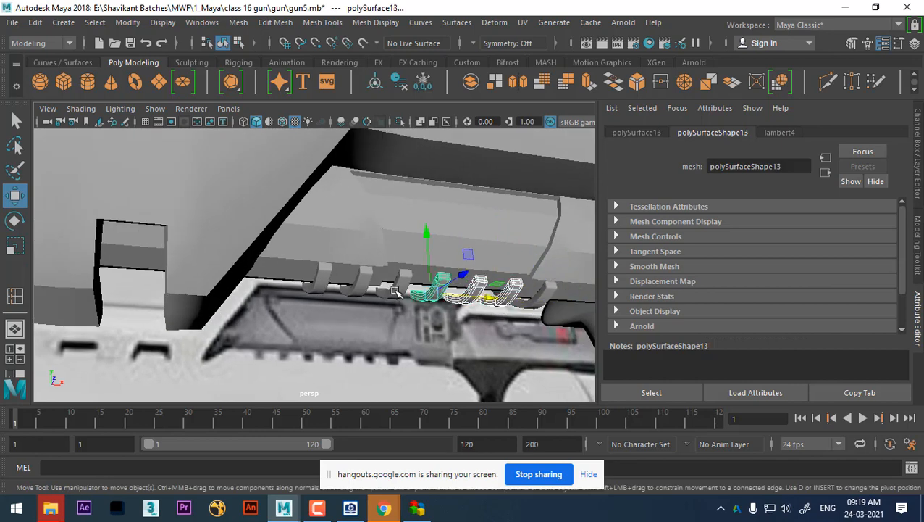
click(399, 291)
click(361, 290)
click(323, 285)
alt+drag(385, 316, 406, 314)
Undo the duplicated teeth back to the single original tooth
key(ctrl+z)
key(ctrl+z)
key(ctrl+z)
key(ctrl+z)
key(ctrl+z)
key(ctrl+z)
key(ctrl+z)
key(ctrl+z)
key(ctrl+z)
key(ctrl+z)
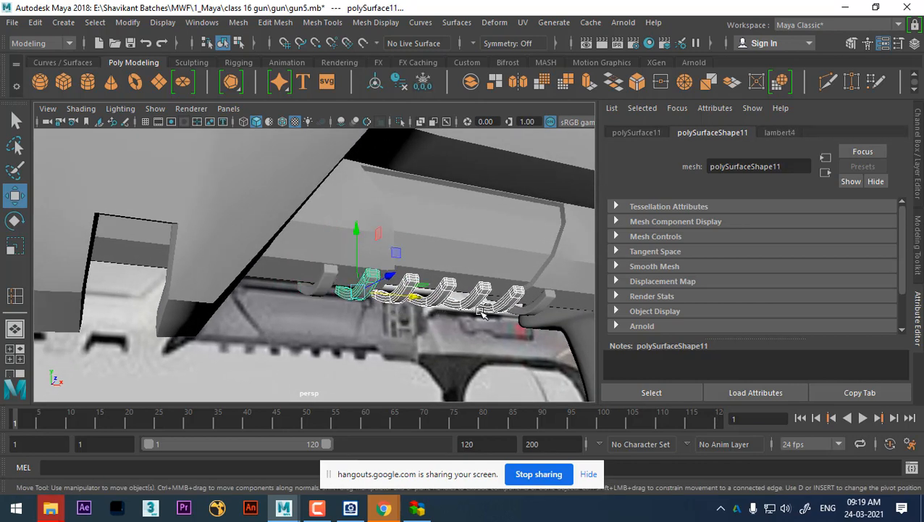
key(ctrl+z)
key(ctrl+z)
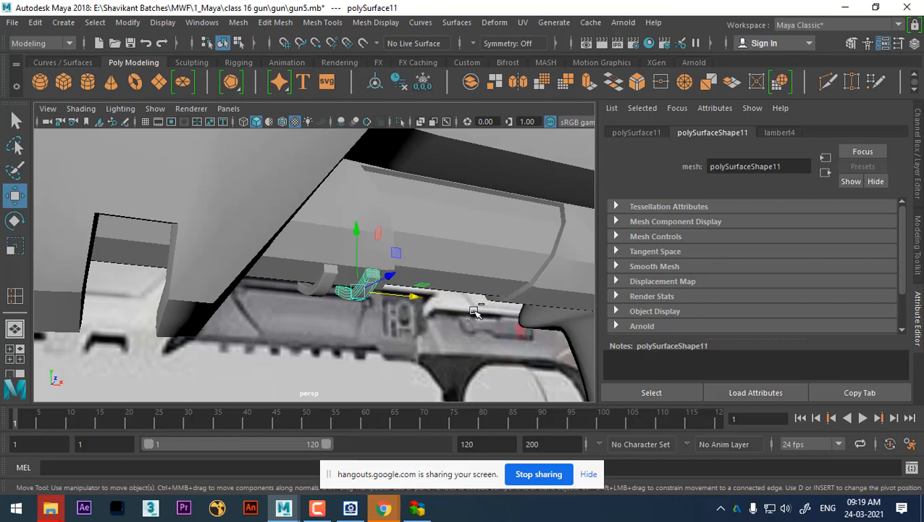
key(ctrl+z)
Isolate the original tooth by hiding all unselected objects
alt+right_drag(399, 289, 421, 366)
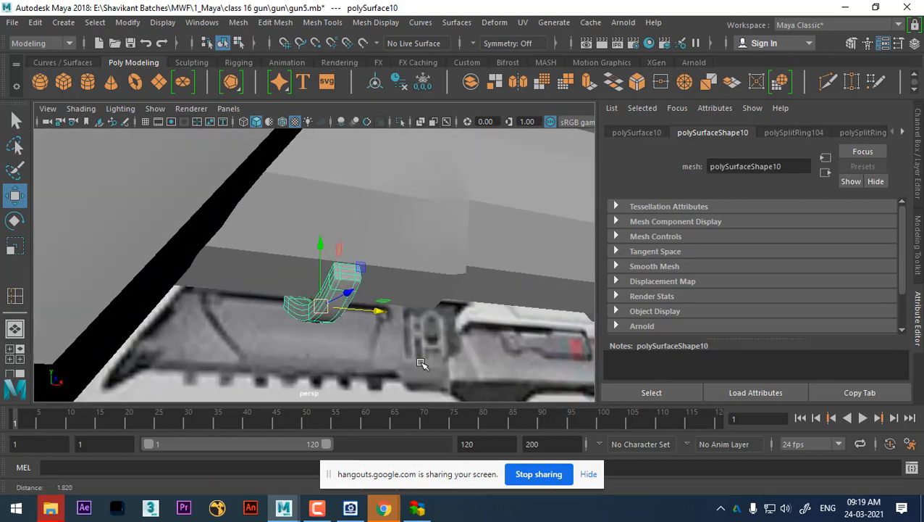
alt+drag(421, 365, 318, 339)
right_drag(287, 324, 281, 162)
alt+drag(288, 315, 291, 361)
click(304, 330)
alt+drag(355, 343, 396, 311)
right_drag(392, 118, 392, 153)
right_drag(403, 326, 416, 297)
key(alt+h)
Select the tooth's concave upper faces, bring back the other parts, and raise the faces into the barrel to about Y 5.959
alt+drag(391, 324, 447, 291)
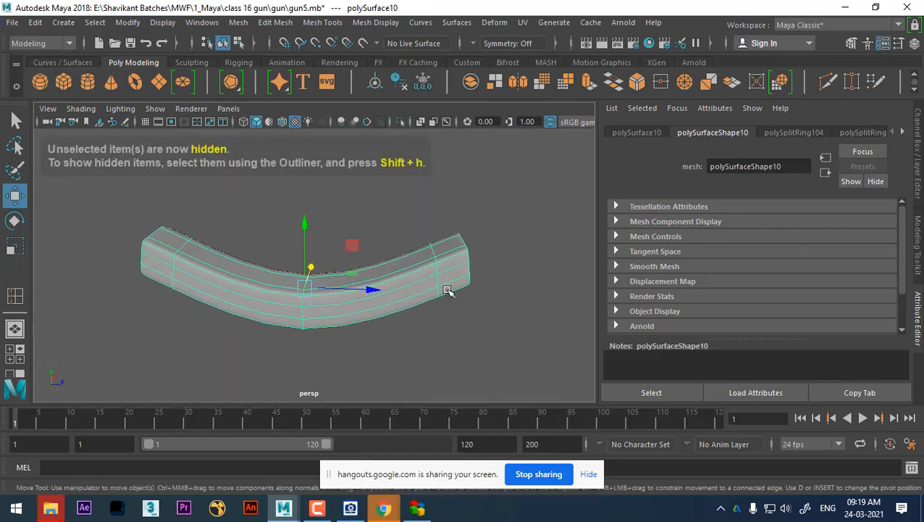
right_drag(424, 231, 424, 153)
alt+drag(426, 250, 419, 200)
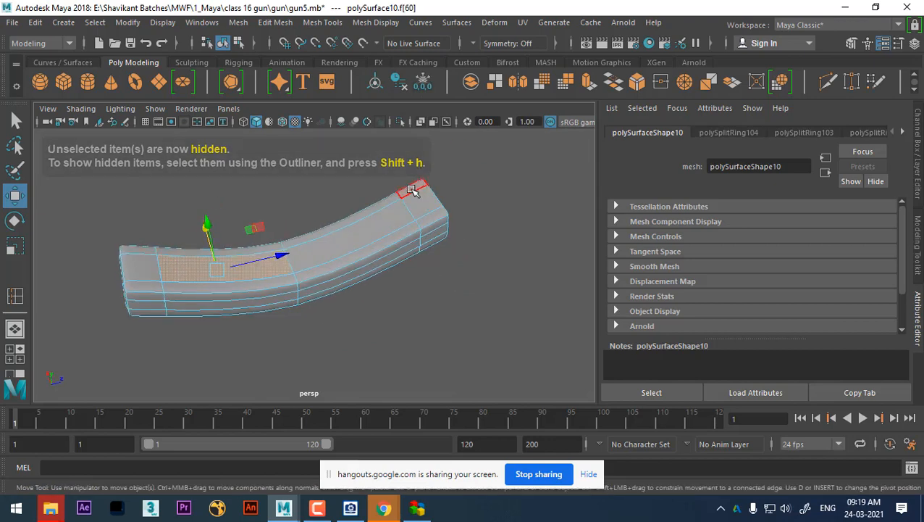
click(416, 192)
shift+click(368, 230)
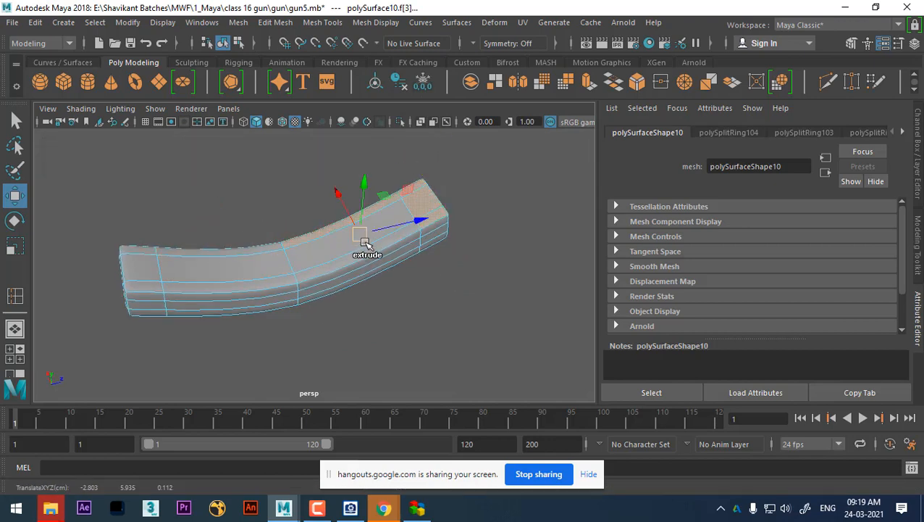
shift+double_click(246, 252)
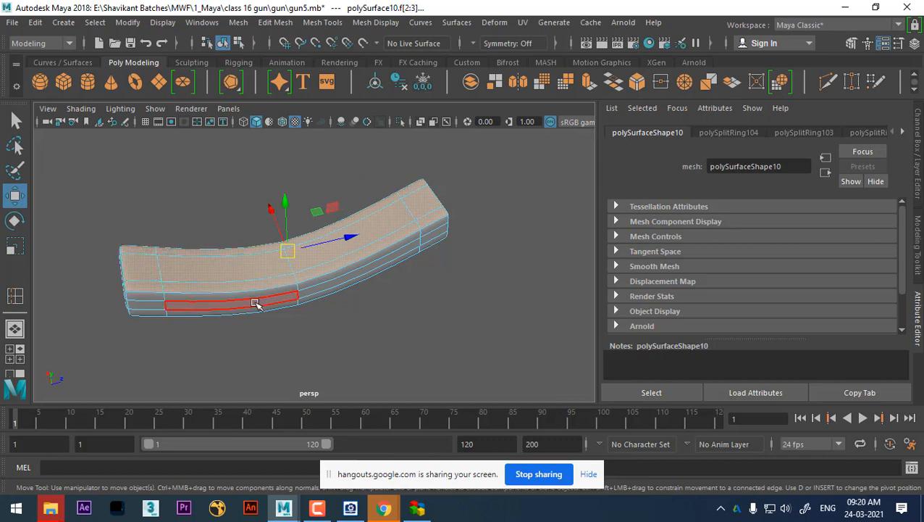
alt+drag(255, 303, 325, 277)
key(ctrl+1)
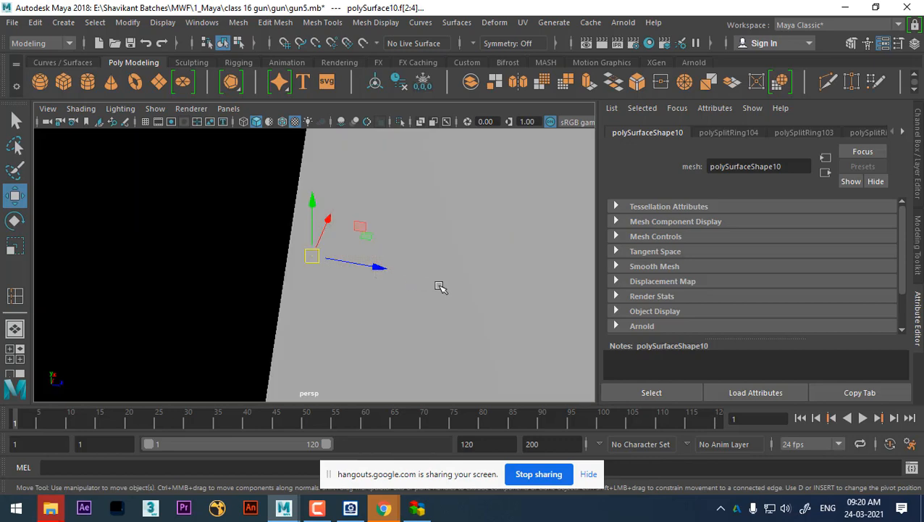
alt+drag(439, 287, 351, 205)
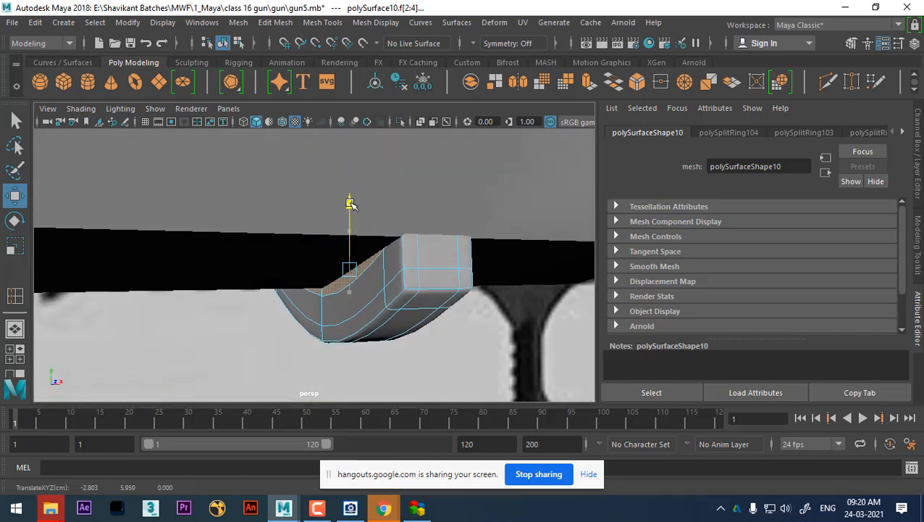
alt+drag(305, 252, 351, 263)
right_drag(342, 267, 410, 99)
alt+drag(361, 317, 390, 330)
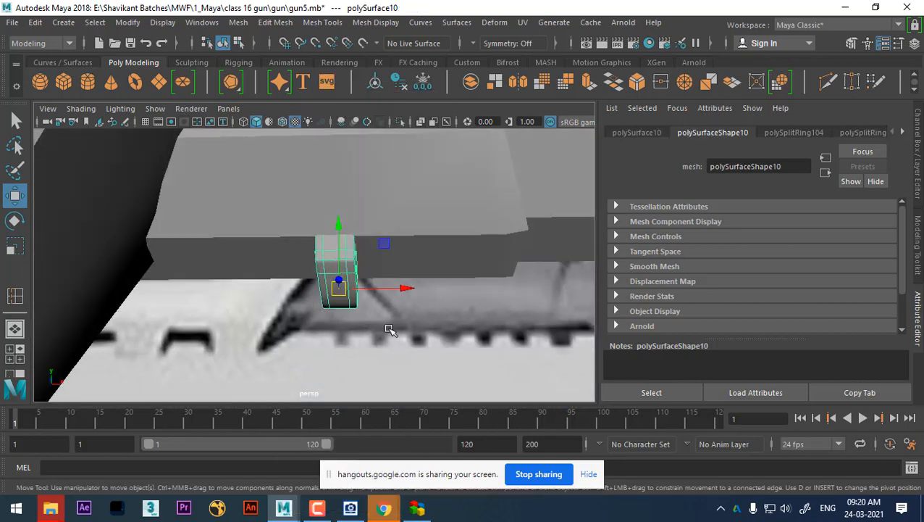
Duplicate the tooth along the X axis in the front view and repeat the offset copy four more times
key(space)
drag(395, 298, 395, 328)
scroll(384, 323, up, 2)
right_drag(339, 291, 422, 108)
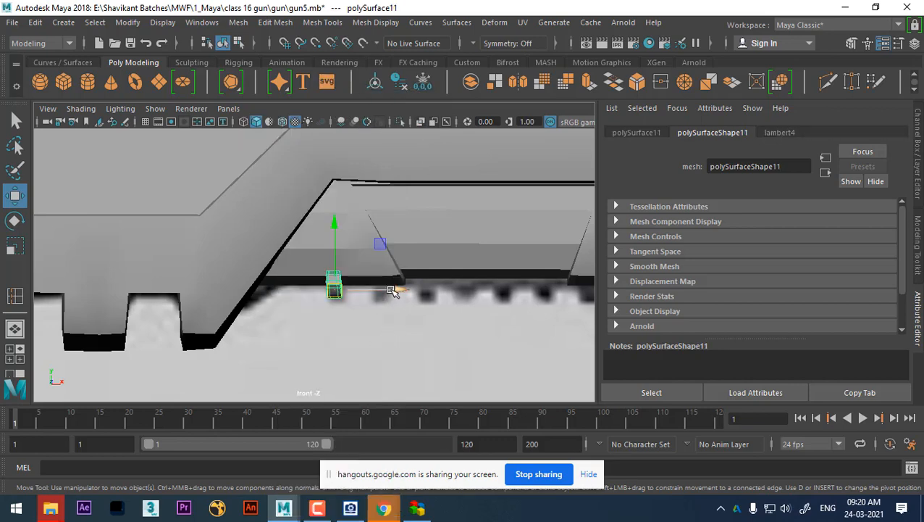
drag(392, 292, 438, 290)
key(shift+d)
key(shift+d)
key(shift+d)
key(shift+d)
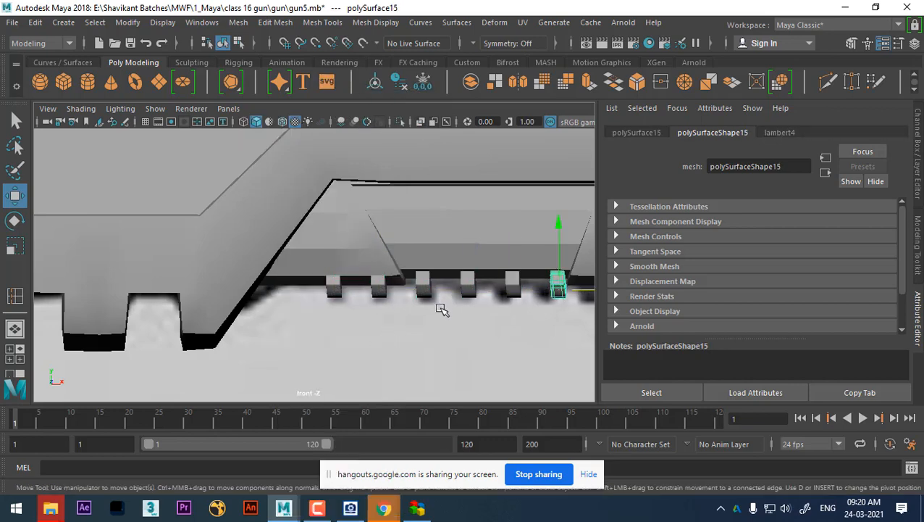
Adjust the positions of individual teeth along the X axis to match the reference spacing, with the third at about X -2.248
alt+right_drag(507, 319, 458, 318)
alt+middle_drag(485, 291, 434, 308)
alt+right_drag(482, 310, 529, 334)
drag(534, 305, 377, 304)
click(431, 300)
click(397, 303)
click(364, 303)
click(330, 304)
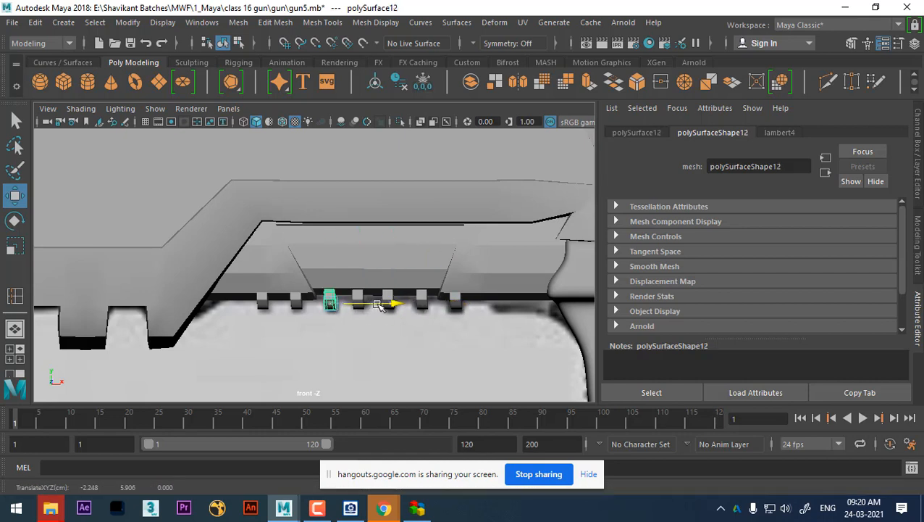
Examine the whole pistol with its row of rail teeth in the front and perspective views
scroll(377, 304, down, 6)
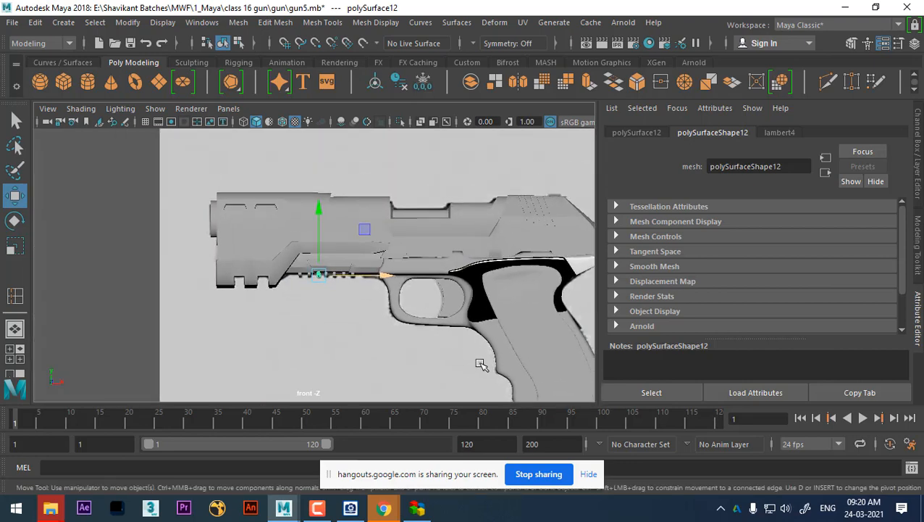
scroll(434, 346, down, 4)
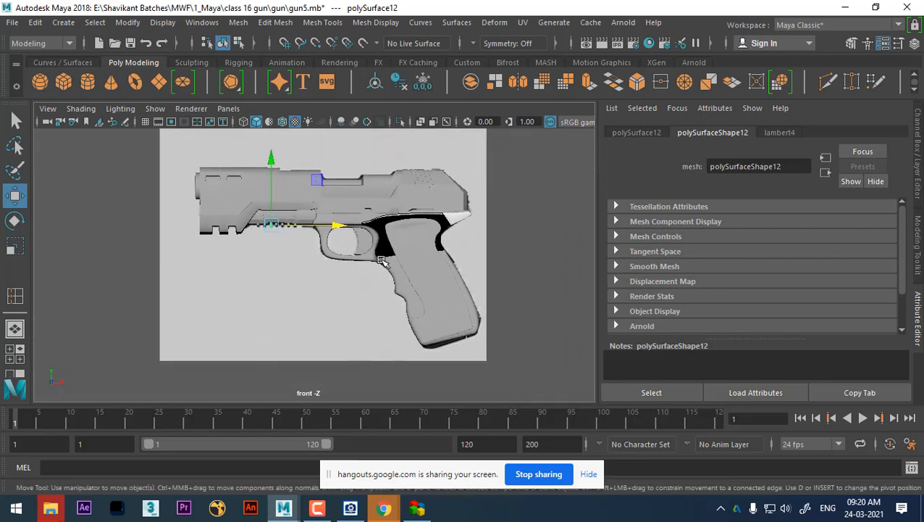
key(space)
drag(436, 314, 489, 314)
alt+right_drag(489, 314, 305, 160)
alt+drag(369, 267, 304, 355)
Select the vertices of the body shell's front section from the top view, with soft selection turned off
click(375, 259)
key(space)
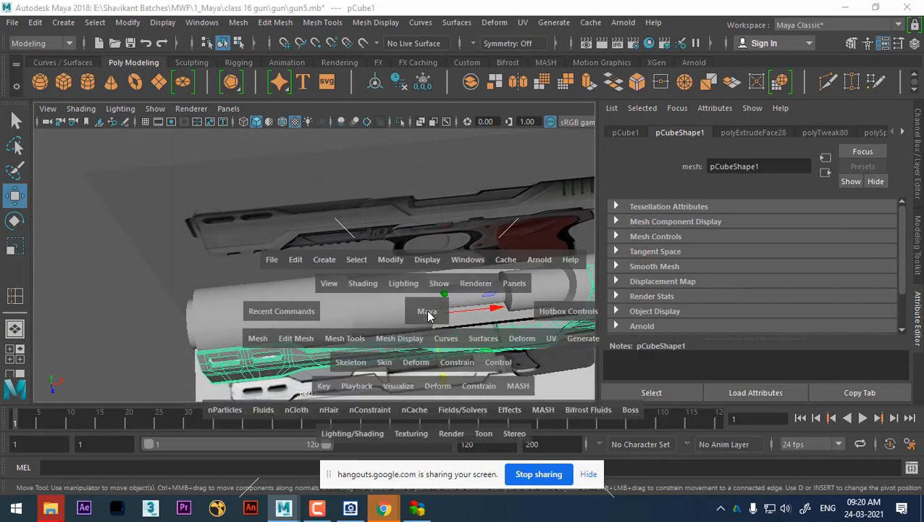
drag(427, 315, 329, 313)
scroll(402, 332, down, 5)
alt+middle_drag(348, 289, 241, 285)
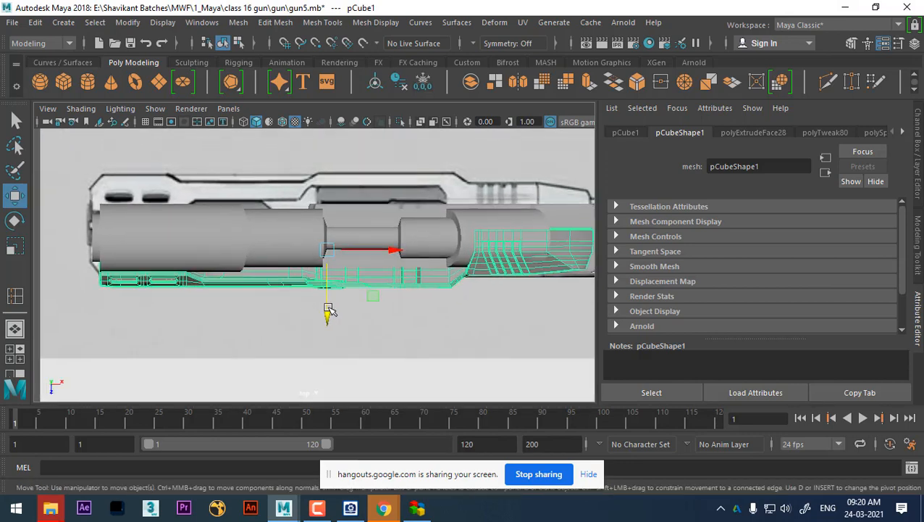
right_drag(479, 273, 400, 140)
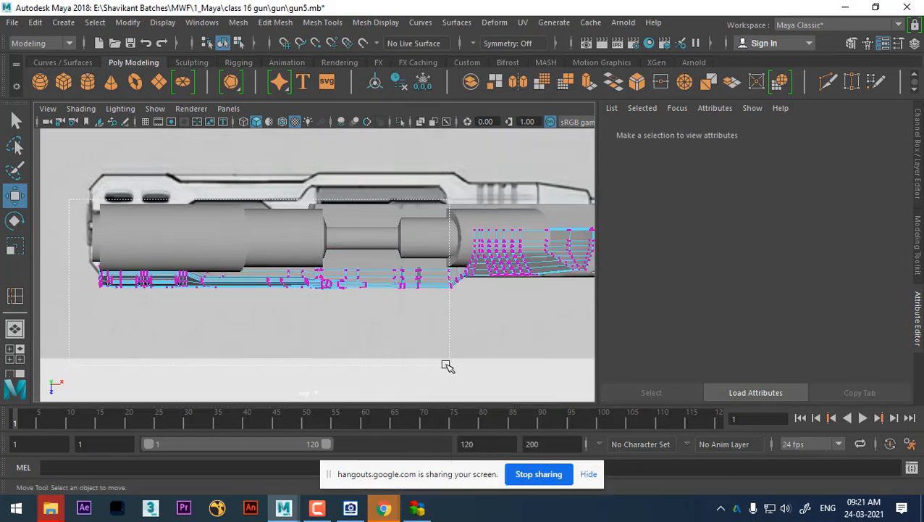
drag(432, 361, 431, 361)
scroll(496, 336, up, 3)
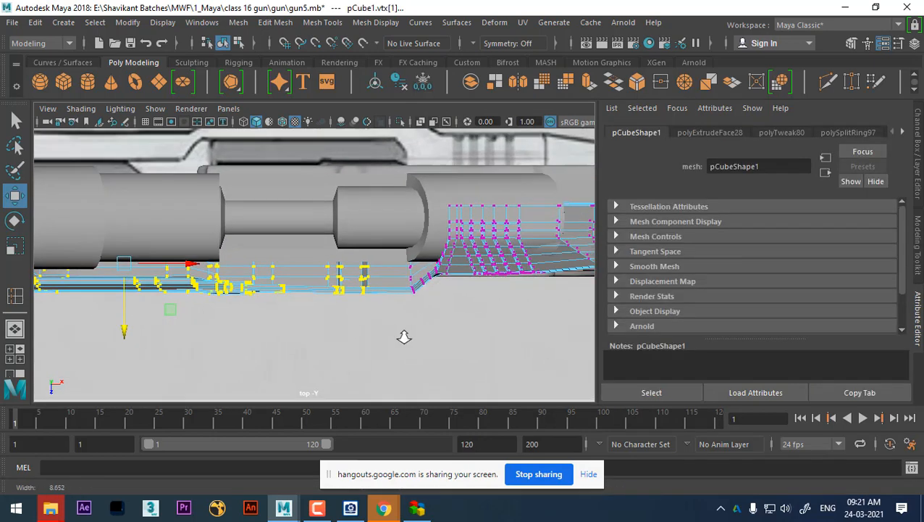
key(b)
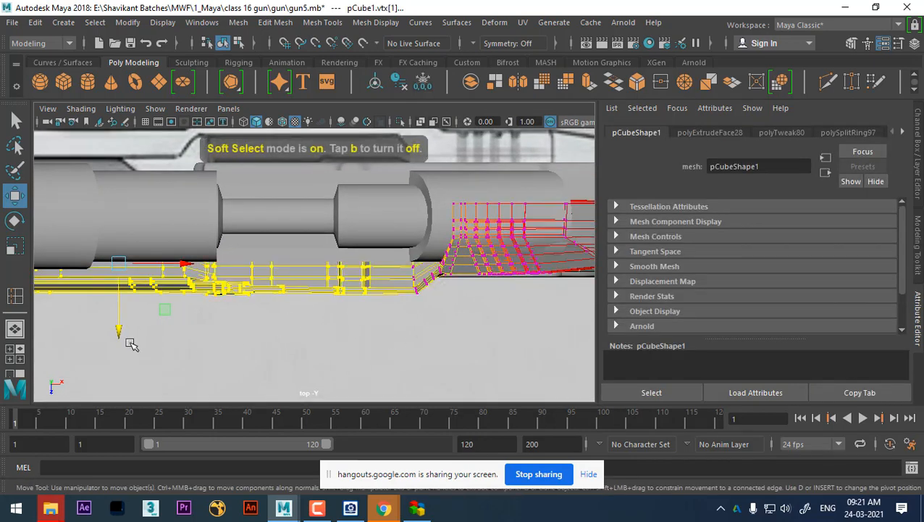
drag(312, 271, 189, 290)
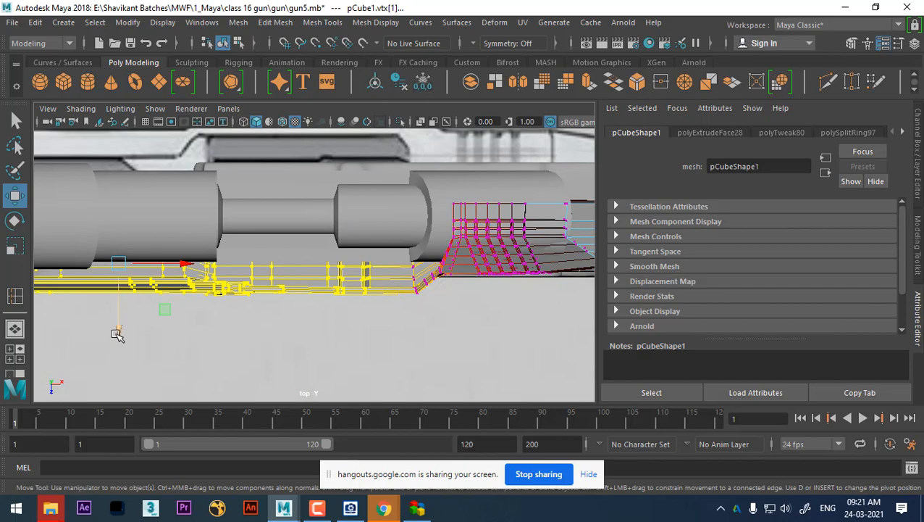
drag(118, 334, 117, 330)
drag(164, 314, 165, 319)
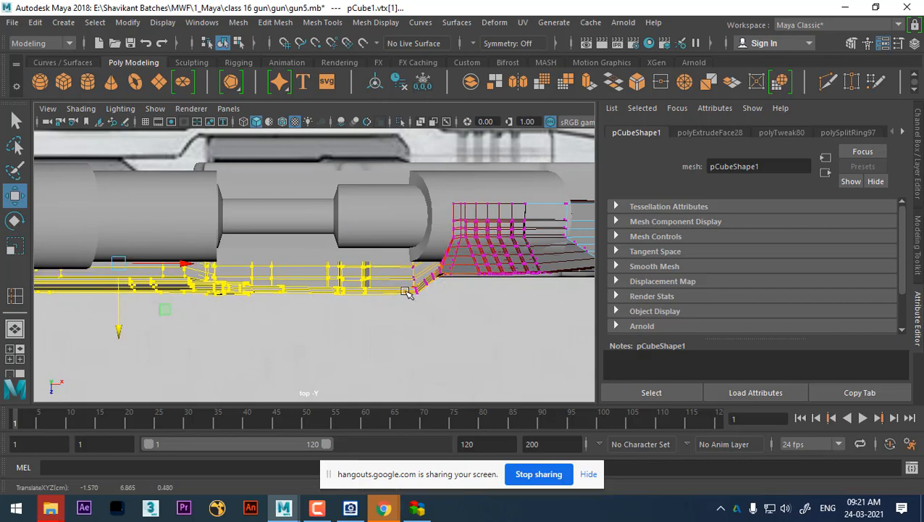
Add the missed vertices above the trigger guard to the selection and shift the shell's front section slightly inward along Z
key(space)
drag(398, 298, 429, 237)
scroll(375, 272, up, 5)
alt+middle_drag(429, 238, 410, 345)
scroll(411, 345, up, 2)
alt+drag(411, 344, 321, 257)
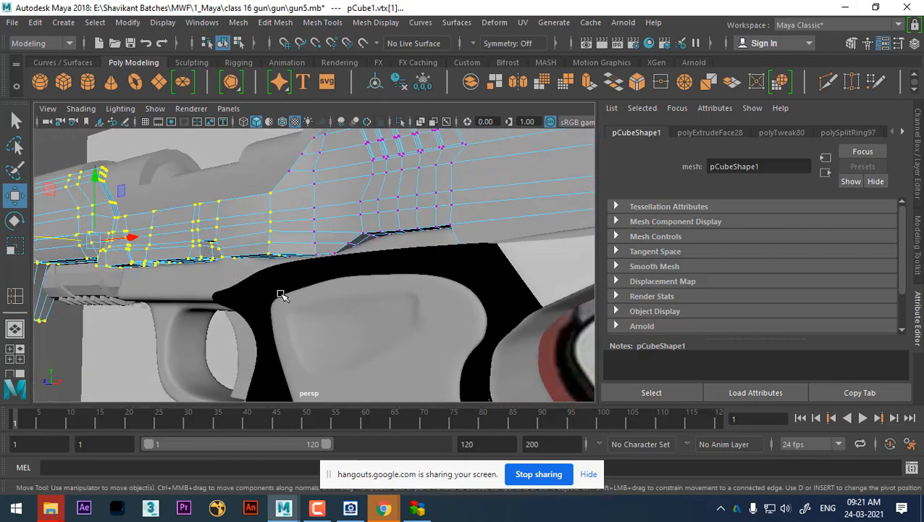
alt+drag(281, 295, 273, 241)
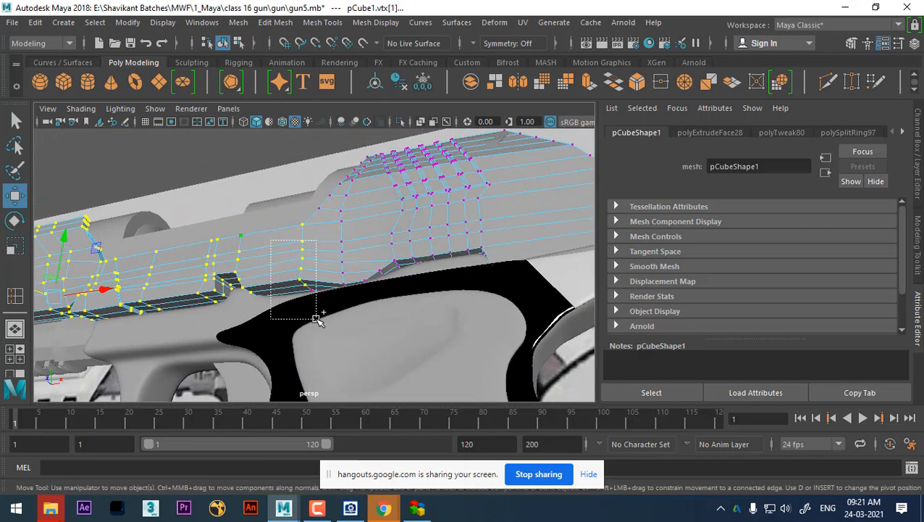
alt+drag(324, 324, 339, 278)
right_drag(341, 230, 416, 109)
Examine the joint between the body shell's front and rear sections from above in the perspective view
scroll(355, 319, down, 5)
alt+drag(353, 328, 368, 276)
alt+right_drag(368, 276, 423, 333)
alt+drag(423, 333, 429, 237)
alt+middle_drag(429, 237, 438, 266)
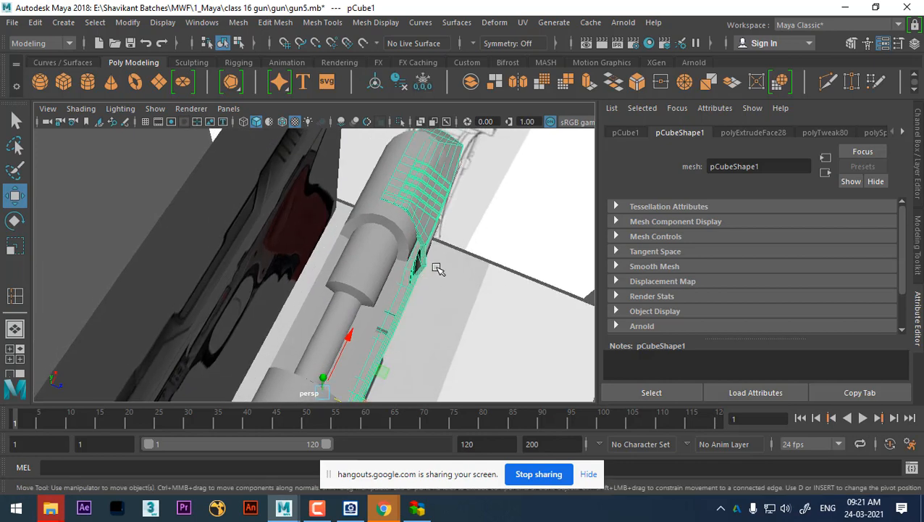
Compare the body shell with the top-view reference and check where its pivot sits
key(space)
drag(438, 262, 388, 264)
alt+middle_drag(455, 263, 364, 304)
scroll(398, 292, up, 1)
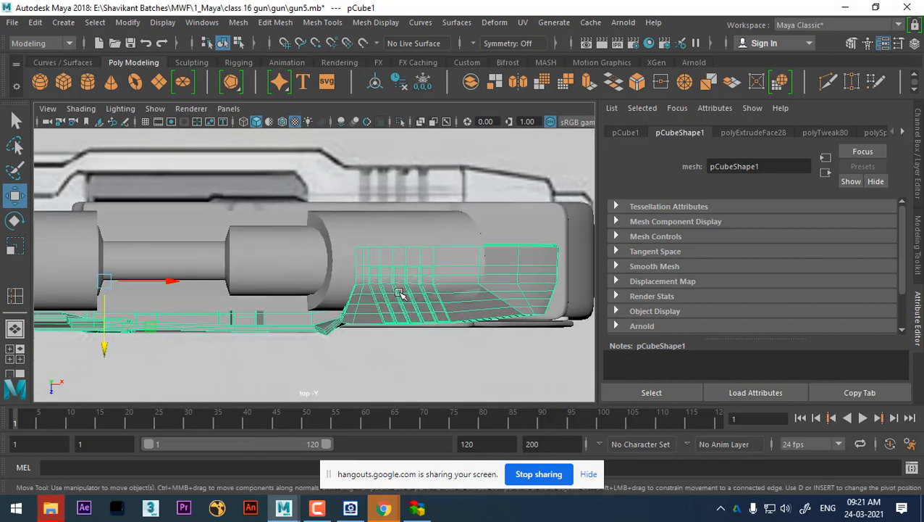
alt+middle_drag(41, 305, 251, 280)
alt+middle_drag(472, 245, 218, 286)
scroll(297, 280, up, 1)
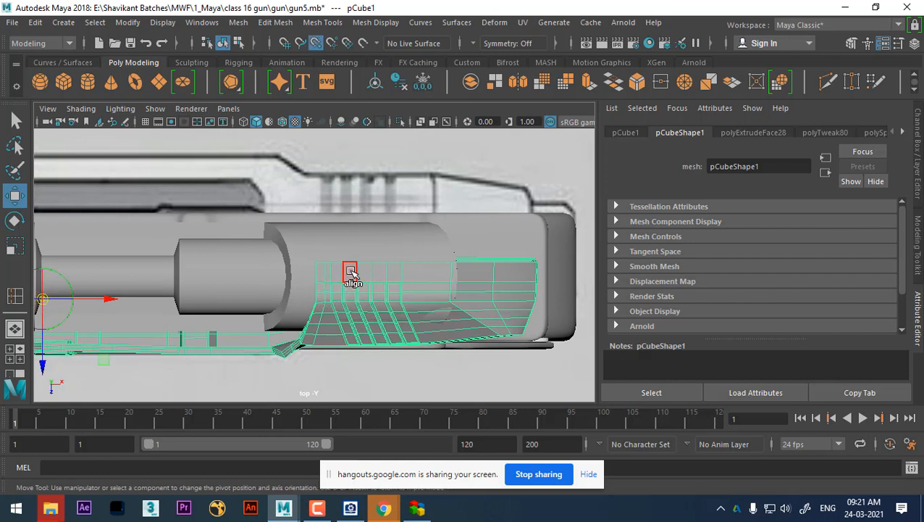
key(Insert)
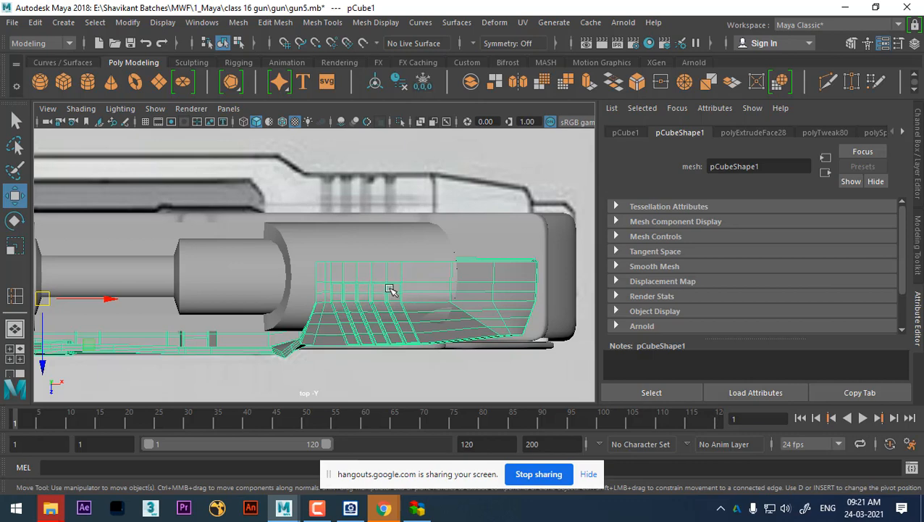
scroll(331, 272, down, 2)
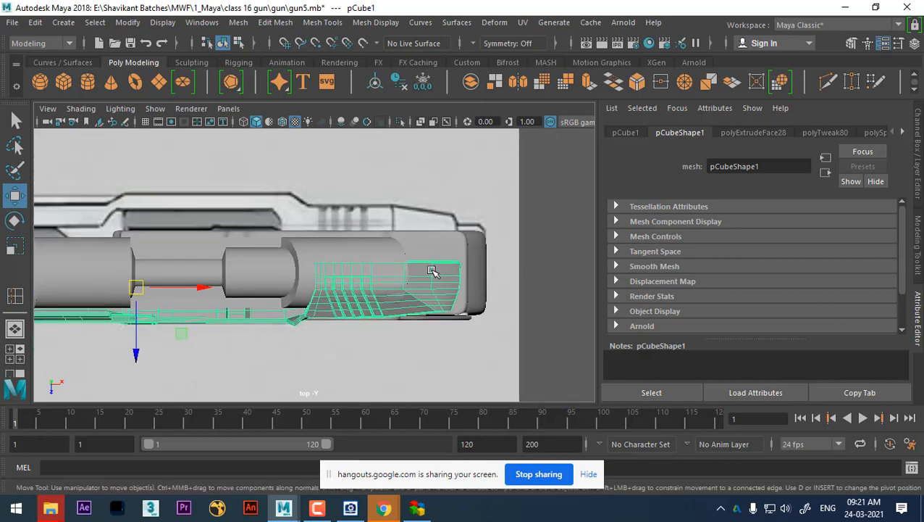
scroll(533, 266, up, 1)
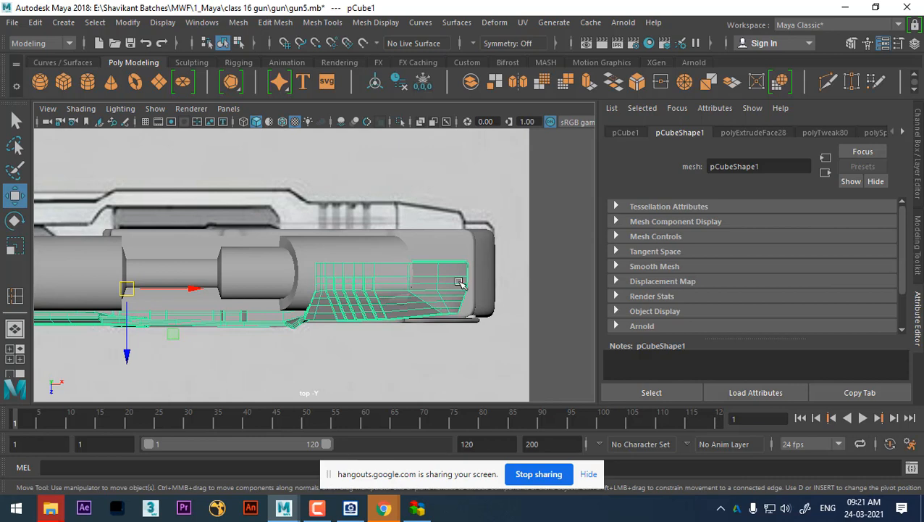
scroll(410, 305, up, 1)
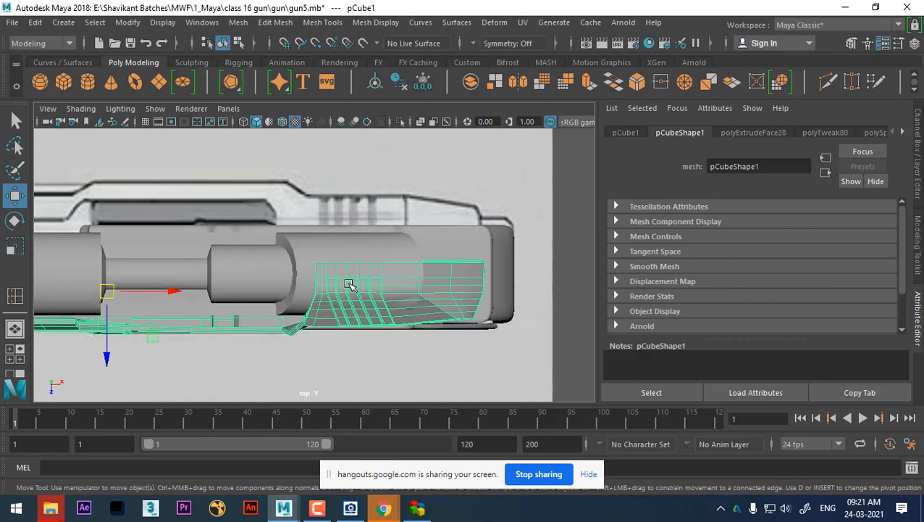
scroll(366, 315, up, 2)
scroll(290, 313, down, 3)
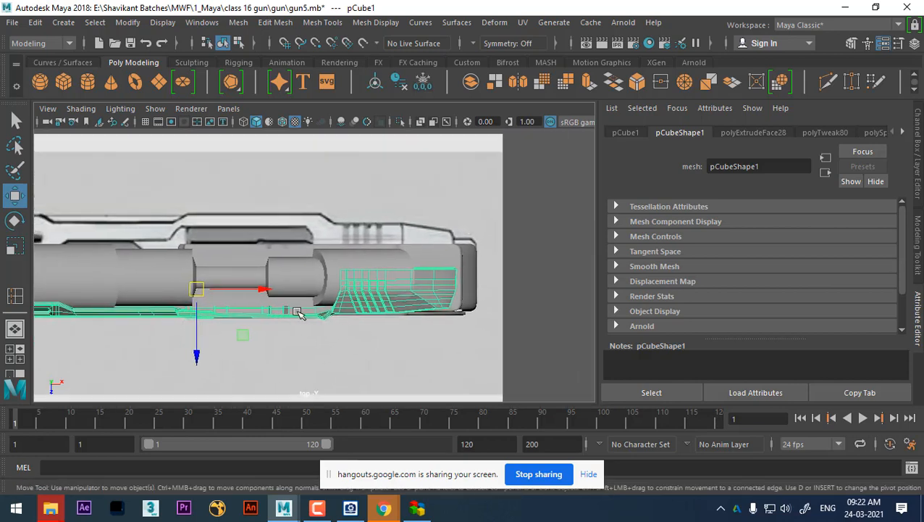
Reset the Duplicate Special settings and try a mirrored copy of the body shell with a Z scale of -1
click(35, 22)
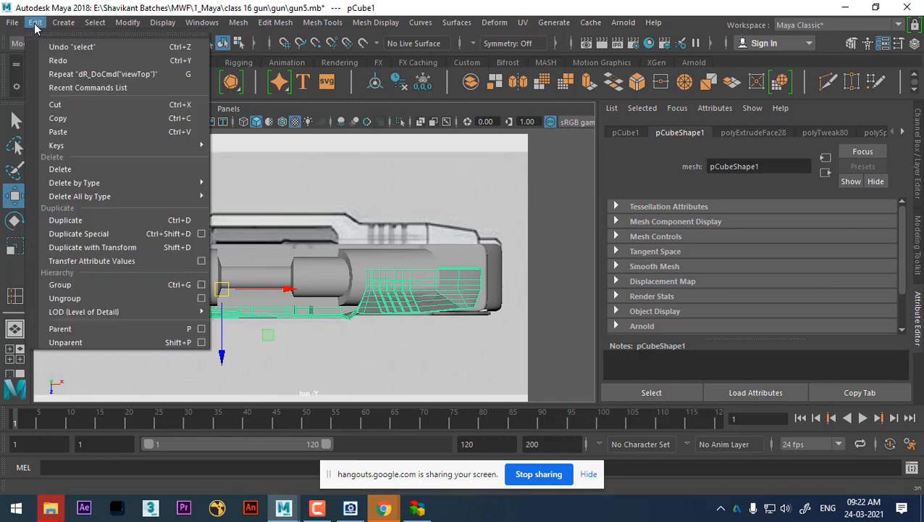
click(201, 233)
drag(441, 109, 642, 79)
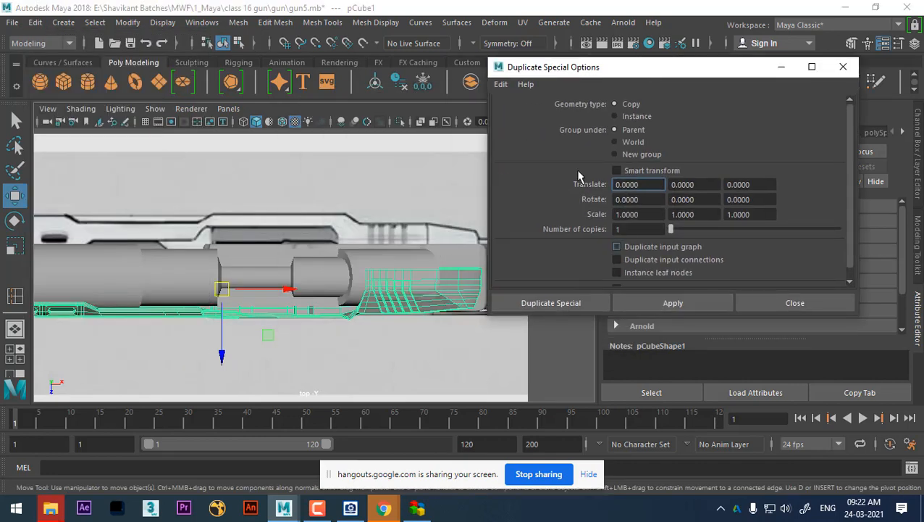
click(502, 84)
click(540, 112)
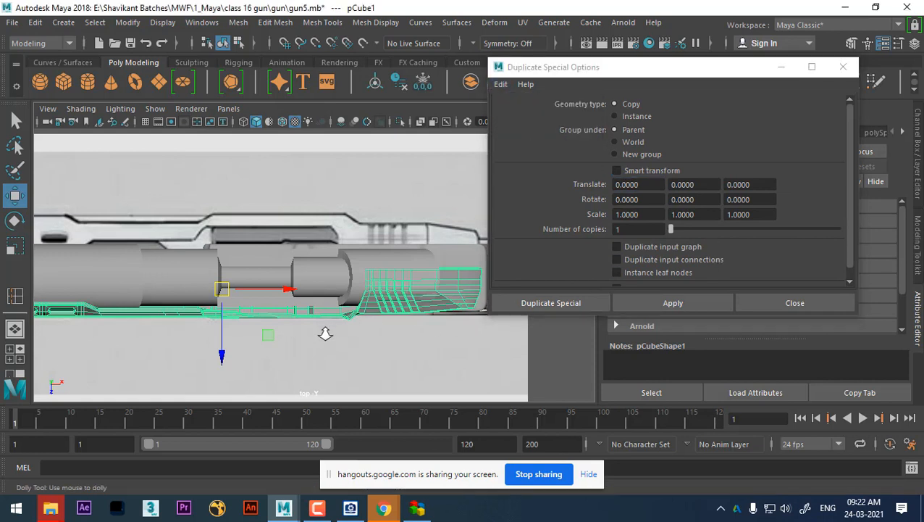
click(729, 215)
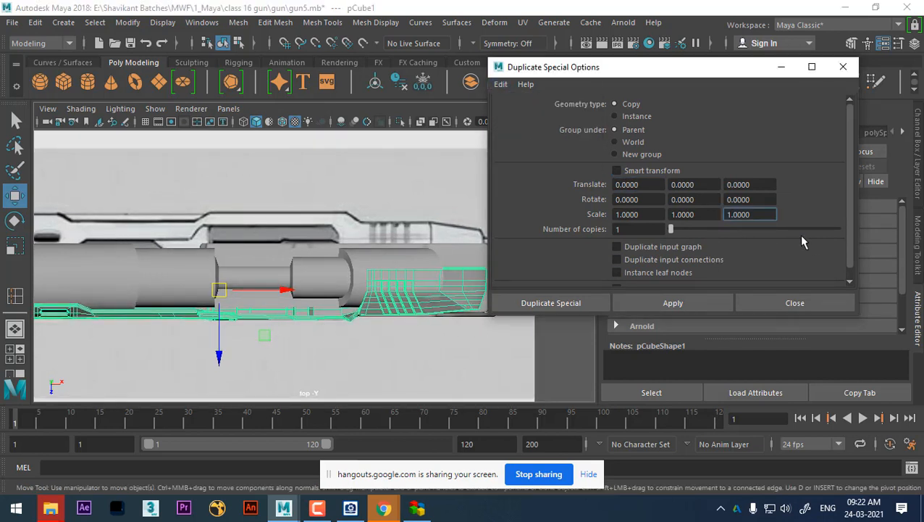
text(-)
click(685, 305)
alt+middle_drag(299, 328, 132, 298)
scroll(218, 293, down, 2)
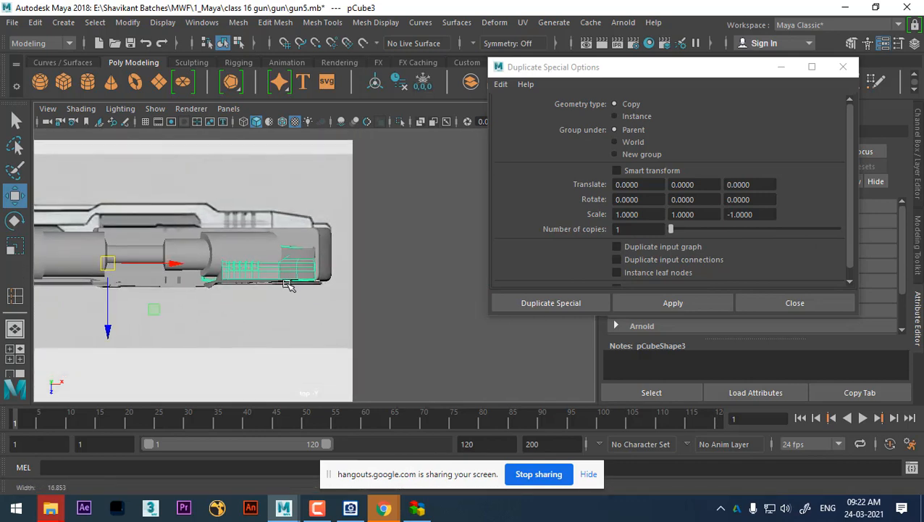
click(289, 283)
alt+middle_drag(217, 305, 329, 313)
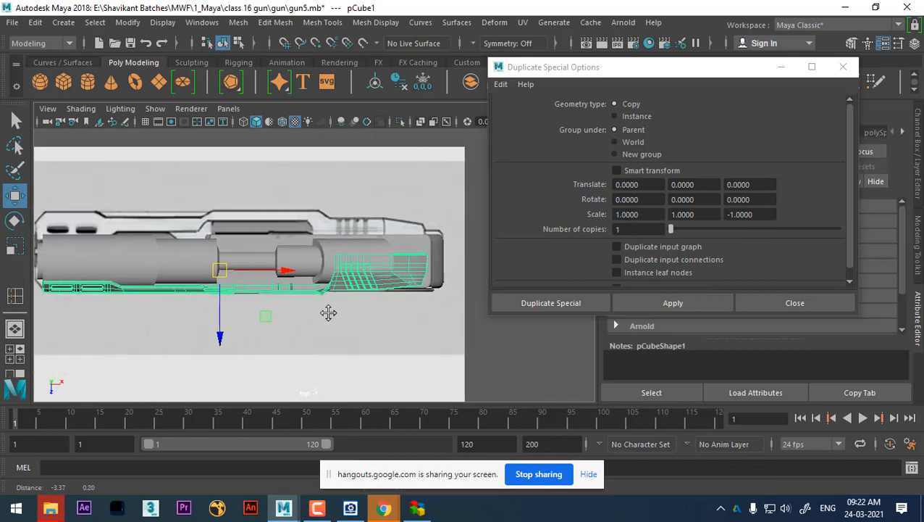
Reset the Duplicate Special settings, try a mirrored copy with an X scale of -1, and undo it
click(502, 85)
click(532, 112)
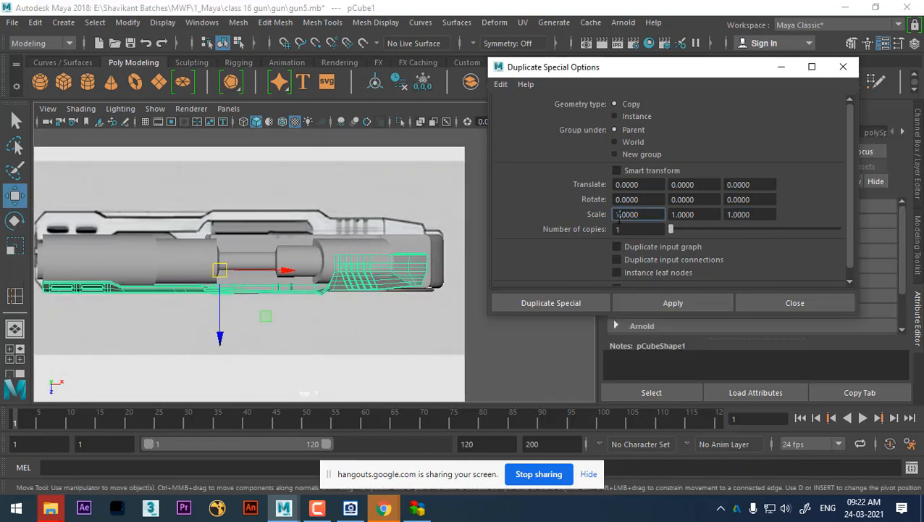
click(667, 306)
alt+middle_drag(305, 285, 331, 297)
scroll(331, 297, down, 2)
scroll(355, 315, up, 1)
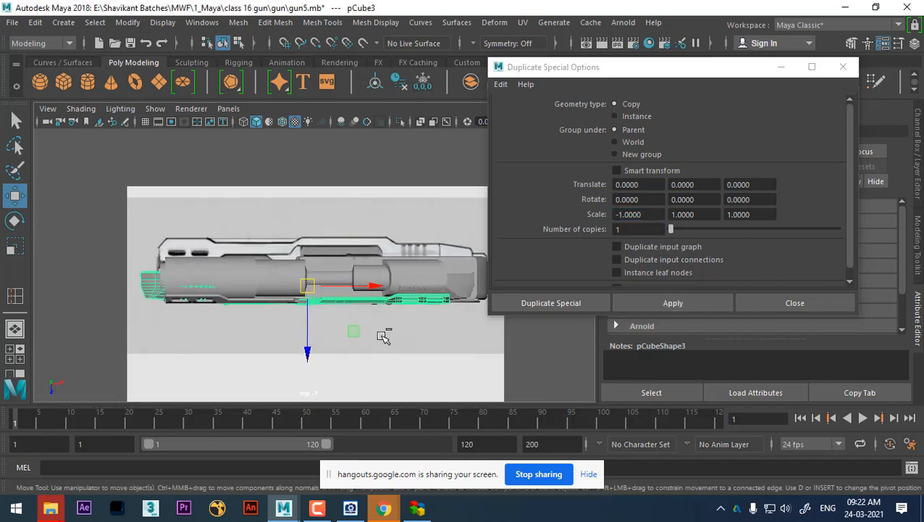
key(ctrl+z)
Freeze all transform channels of the body shell
drag(748, 70, 659, 114)
click(530, 258)
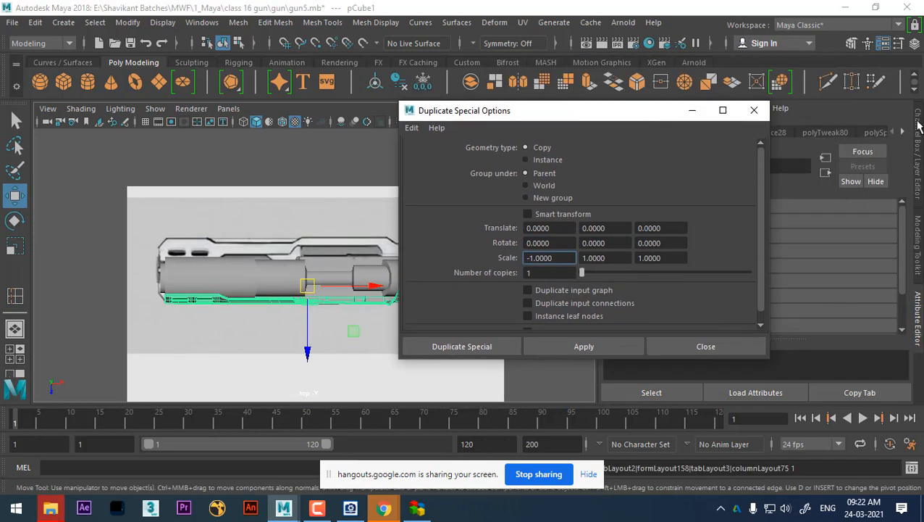
click(918, 127)
drag(880, 146, 887, 246)
right_click(877, 198)
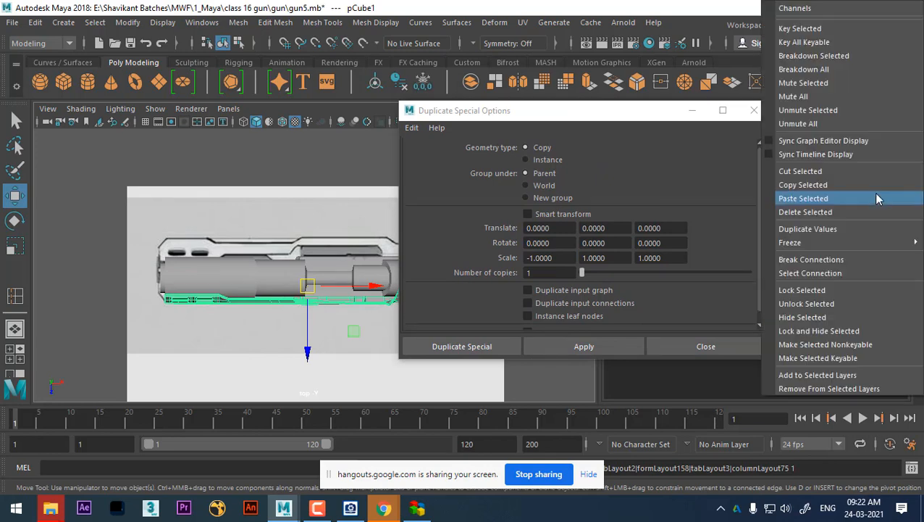
mouse_move(873, 242)
click(699, 283)
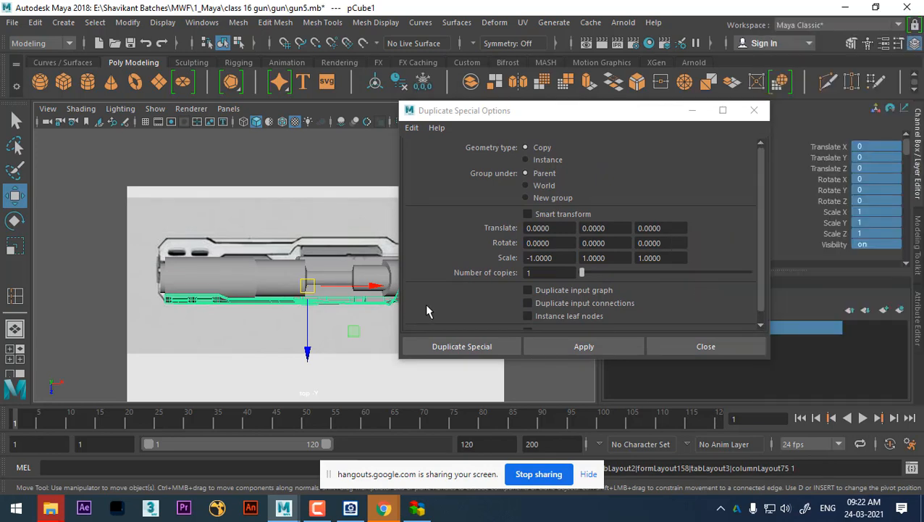
Try a duplicate of the body shell with both X and Z scales at -1, check it in perspective, and undo it
alt+middle_drag(344, 312, 293, 312)
key(space)
drag(293, 312, 358, 311)
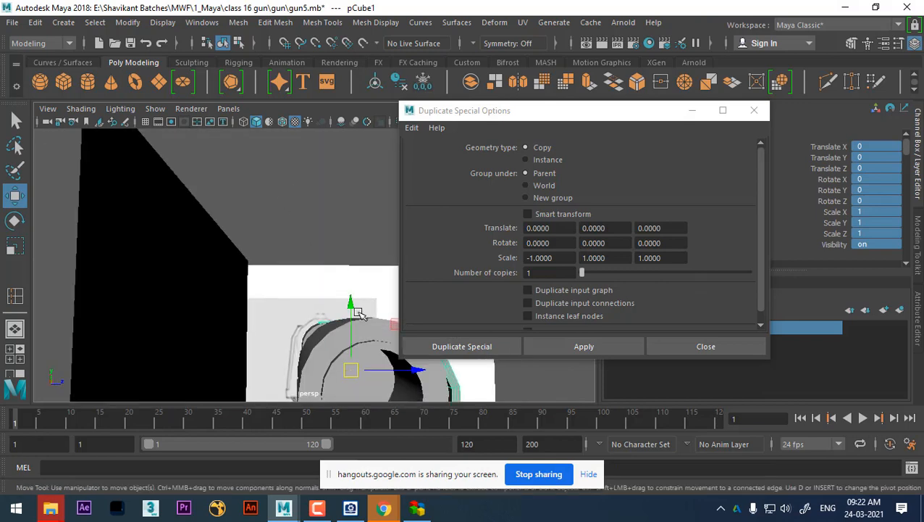
alt+right_drag(358, 312, 324, 313)
alt+middle_drag(325, 313, 321, 232)
click(639, 263)
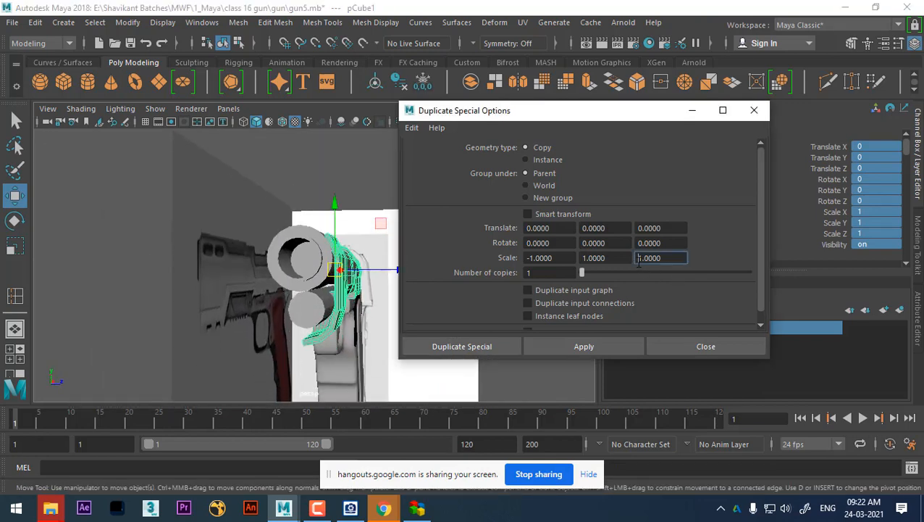
text(-)
click(615, 347)
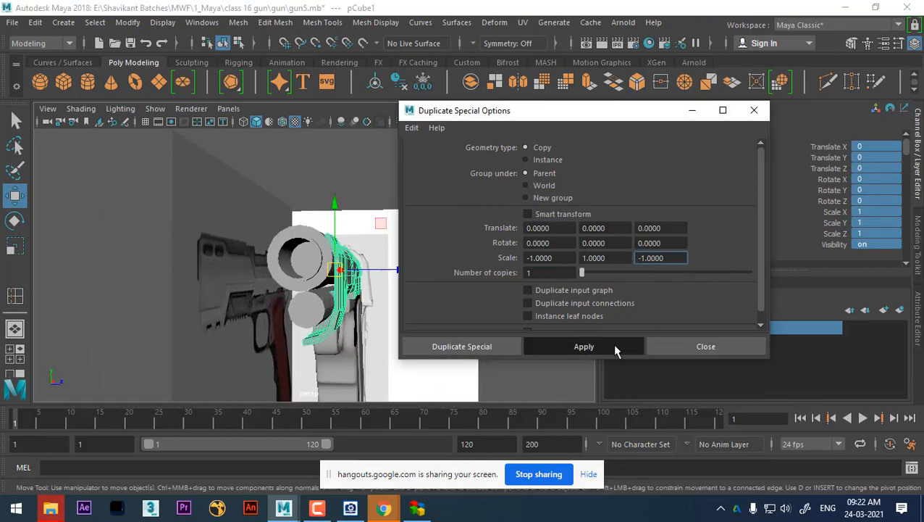
alt+drag(320, 324, 296, 350)
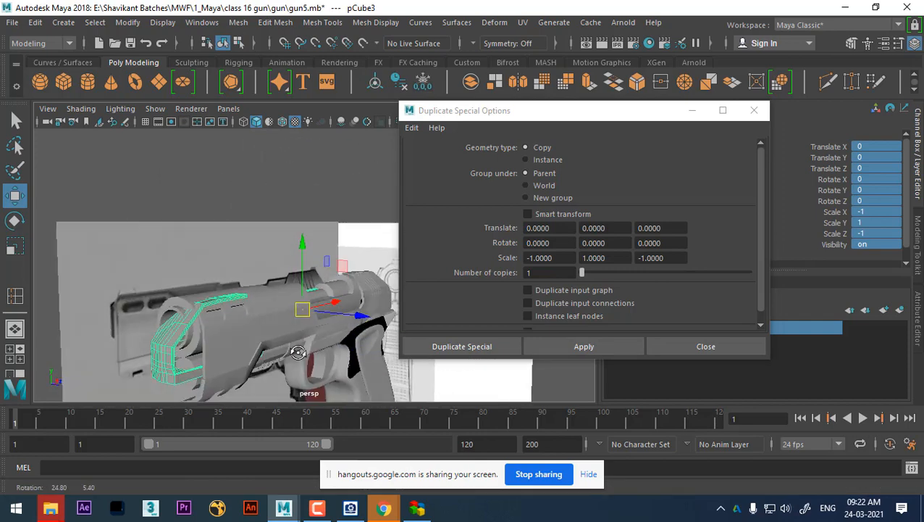
key(ctrl+z)
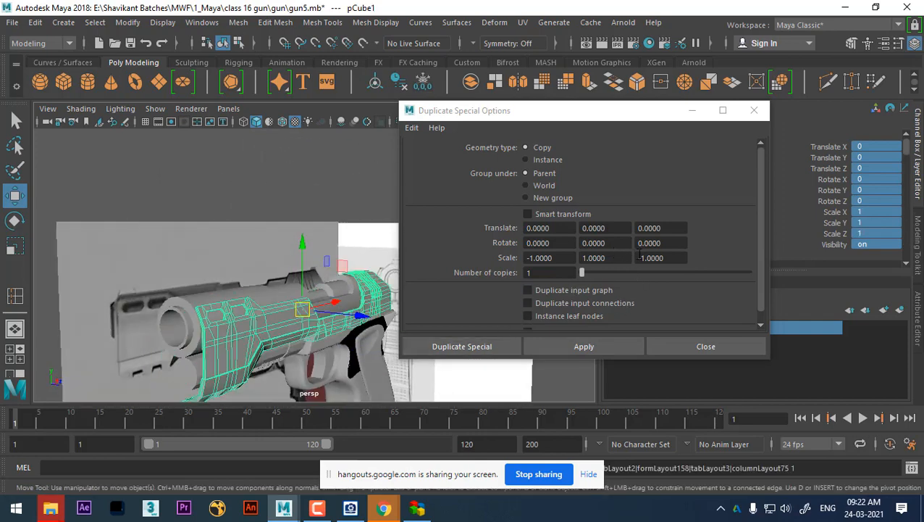
Set the duplicate's X scale to 1, create a Z-mirrored copy of the body shell, and shift it along Z from the top view
click(549, 259)
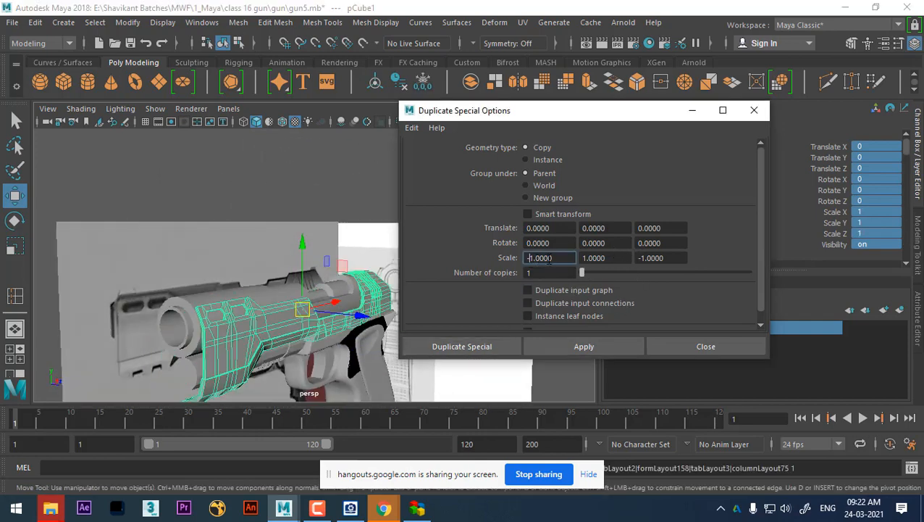
click(618, 346)
alt+drag(311, 312, 268, 320)
key(space)
drag(251, 351, 252, 338)
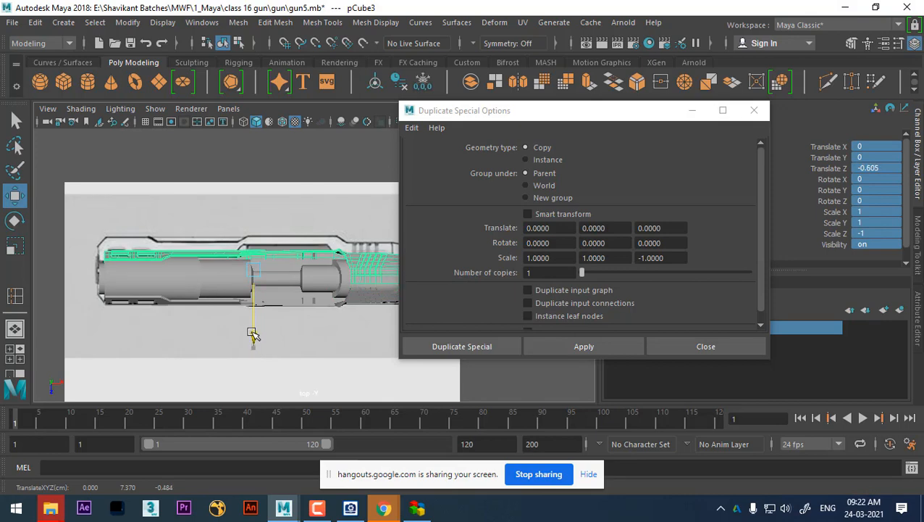
Inspect the fit of the mirrored body shell half around the muzzle and the rear of the pistol in perspective
key(space)
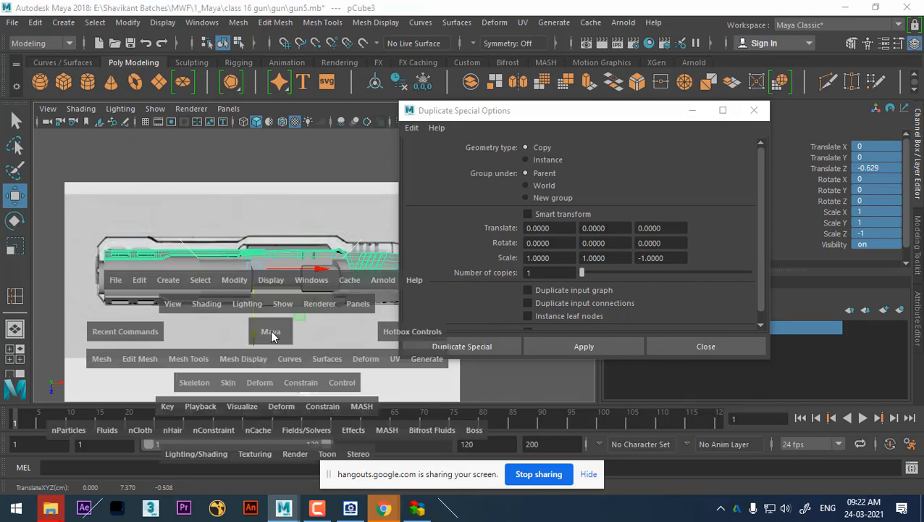
drag(270, 333, 311, 291)
alt+middle_drag(253, 280, 190, 242)
alt+drag(253, 289, 224, 302)
alt+right_drag(224, 301, 268, 311)
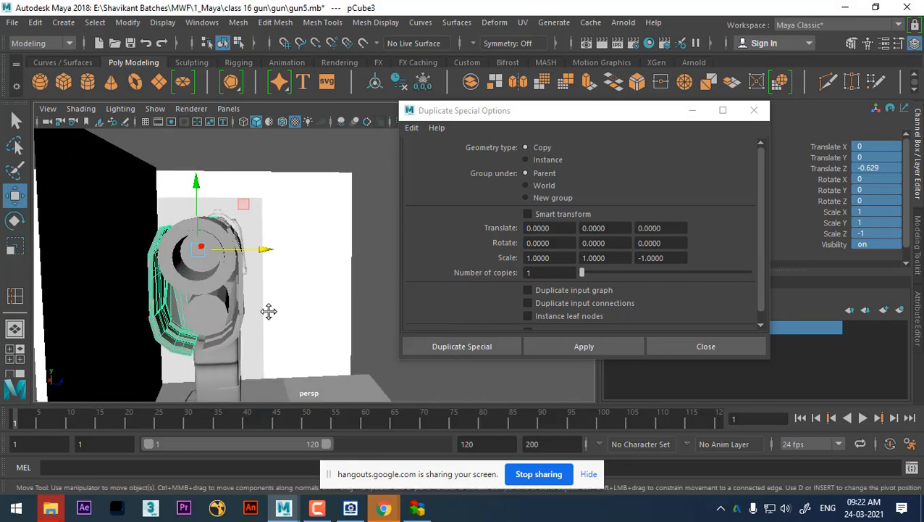
alt+middle_drag(268, 311, 286, 314)
alt+drag(287, 314, 324, 254)
drag(307, 211, 316, 244)
alt+right_drag(316, 244, 291, 288)
alt+drag(291, 287, 266, 225)
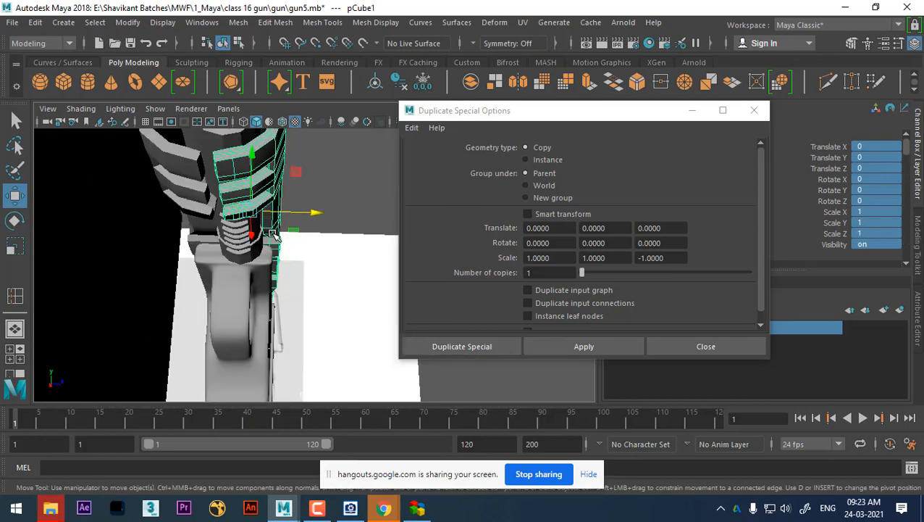
Isolate the original body shell half and select the vertices on its lower inner edge from the left view
key(alt+h)
key(space)
drag(300, 274, 300, 317)
key(space)
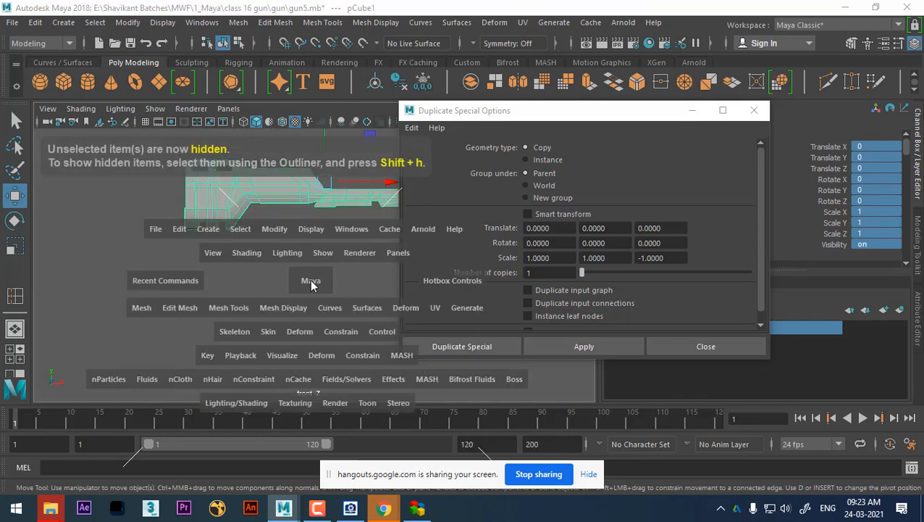
drag(311, 279, 232, 262)
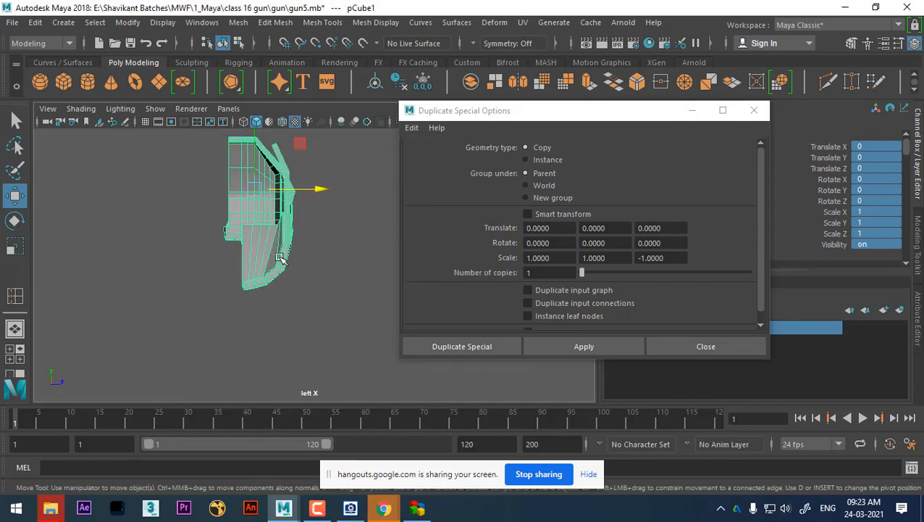
right_drag(279, 114, 216, 115)
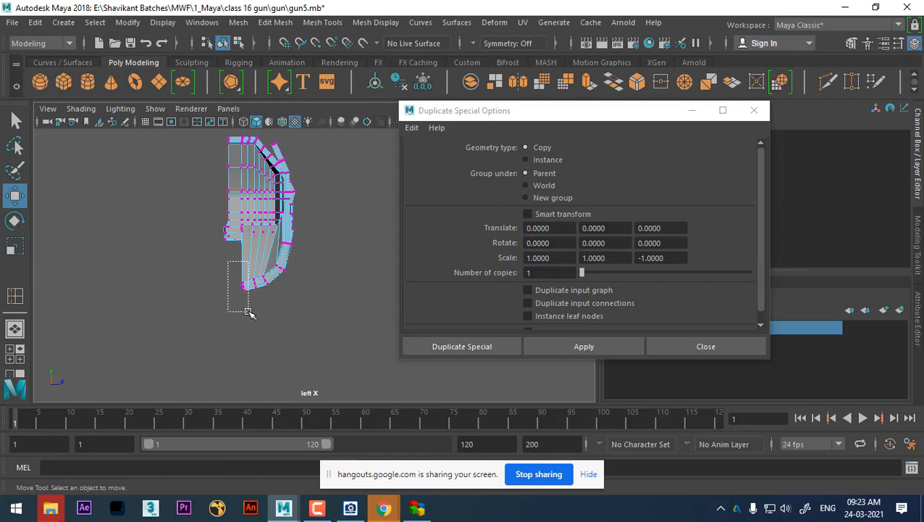
drag(248, 312, 249, 311)
Extend the vertex selection along the shell's inner edge, checking it in wireframe from the front and left views
alt+right_drag(232, 228, 281, 354)
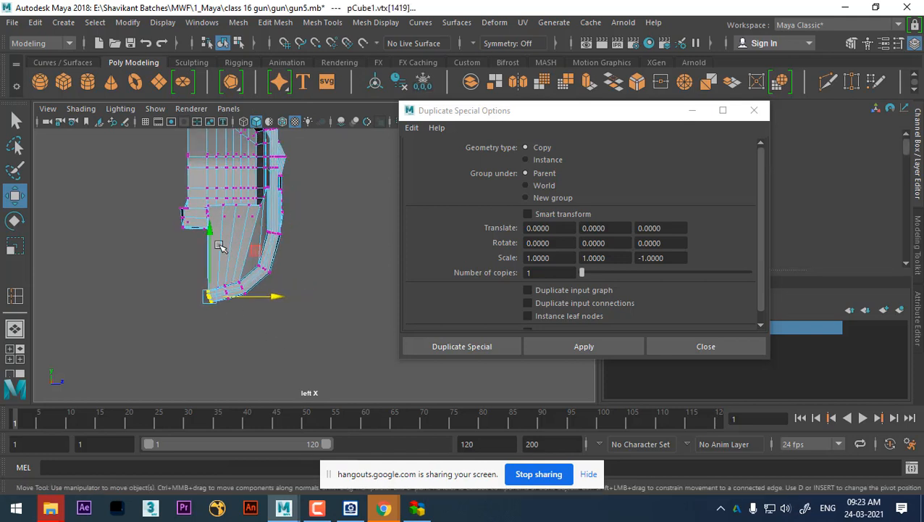
key(space)
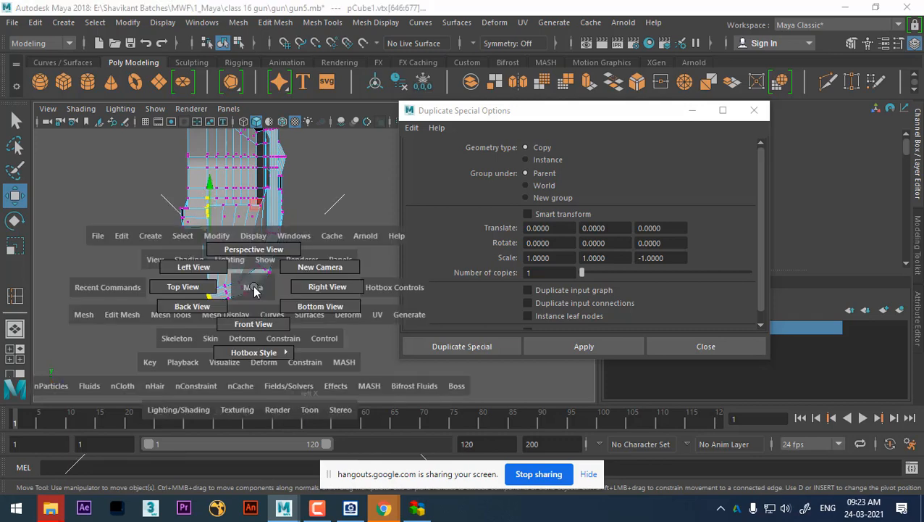
drag(255, 315, 250, 318)
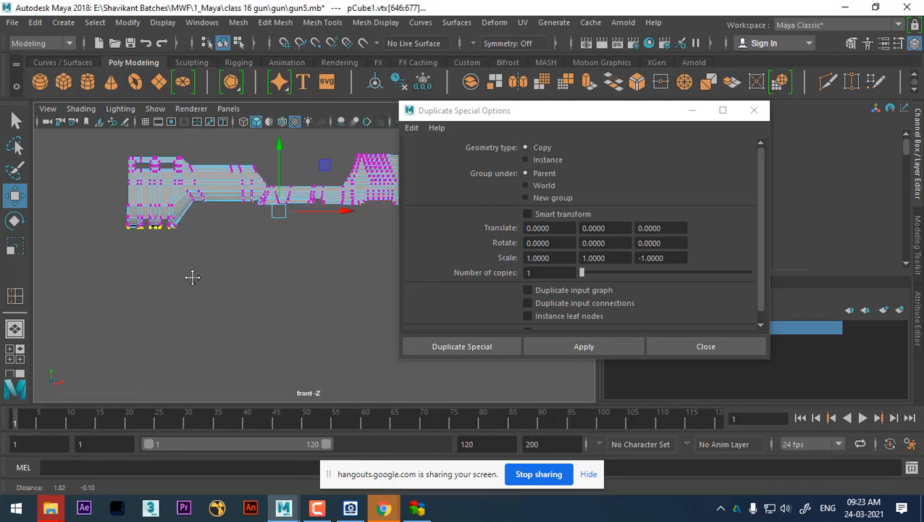
key(4)
alt+middle_drag(277, 249, 335, 244)
key(space)
drag(317, 297, 302, 316)
key(space)
key(space)
drag(236, 276, 181, 254)
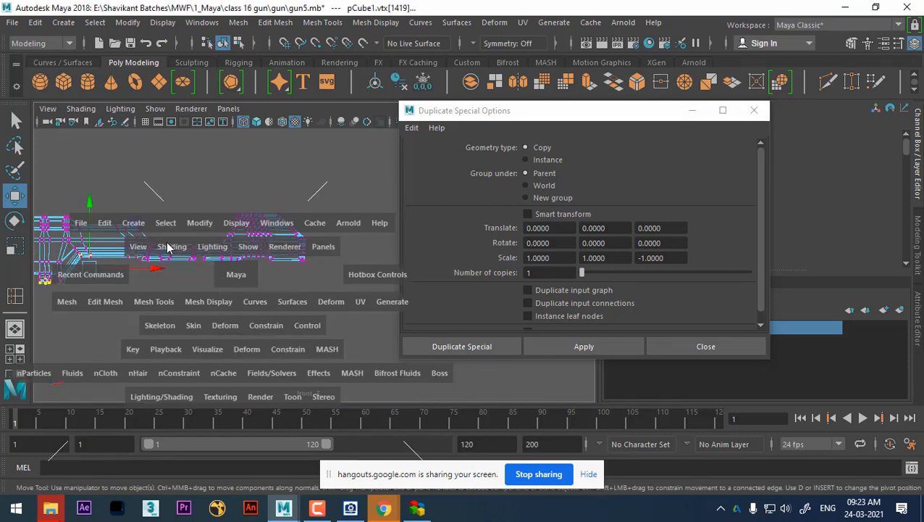
Flatten the selected inner-edge vertices along Z and move them outward to the gun's centre line
key(r)
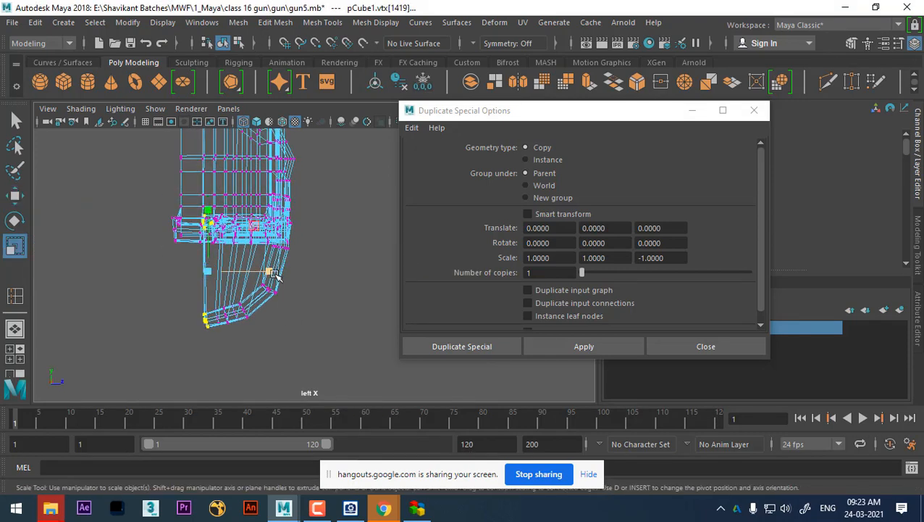
mouse_move(277, 282)
mouse_down()
mouse_move(258, 275)
mouse_move(275, 270)
mouse_up()
key(w)
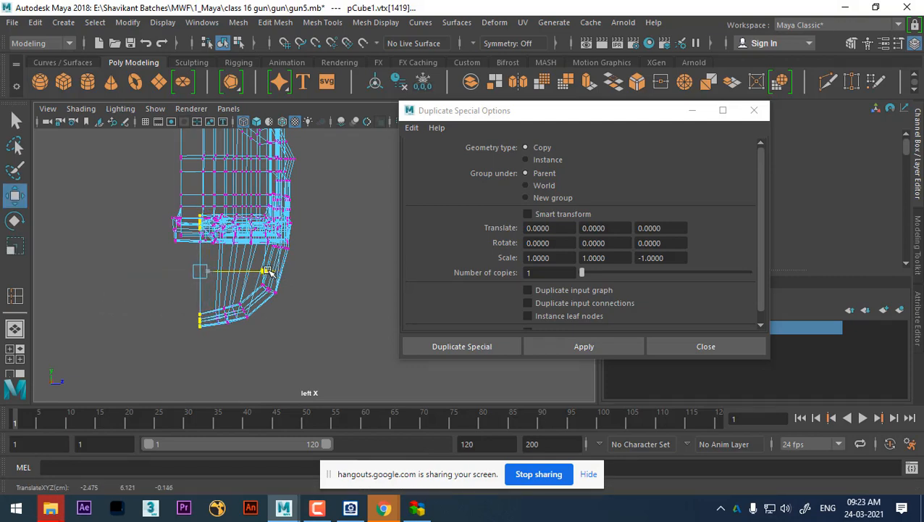
scroll(258, 294, down, 3)
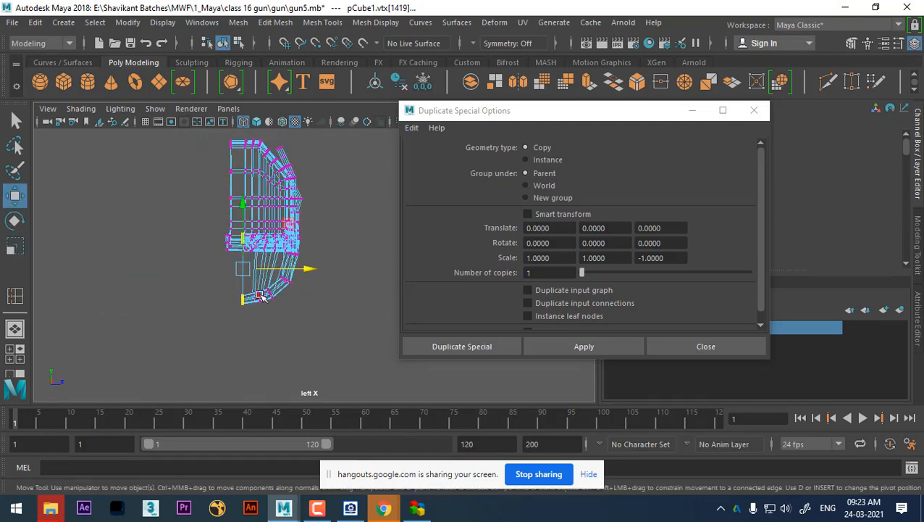
scroll(261, 296, up, 6)
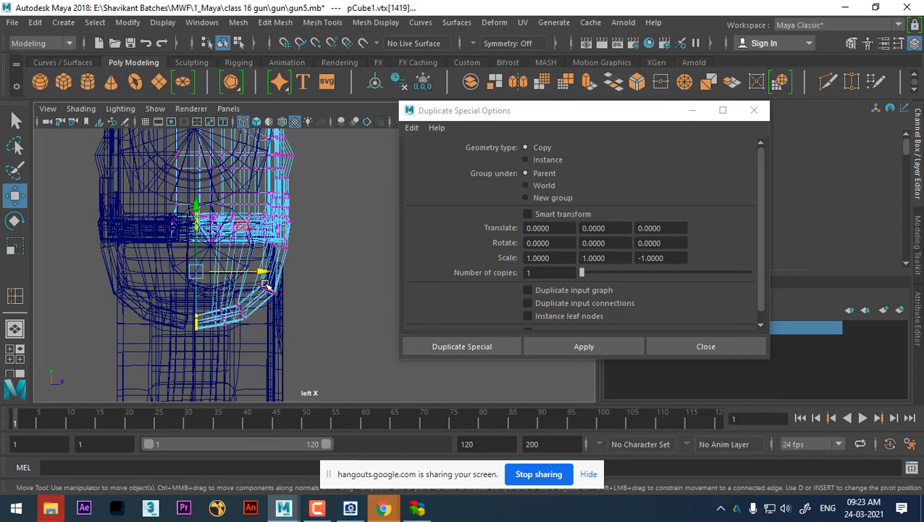
click(262, 273)
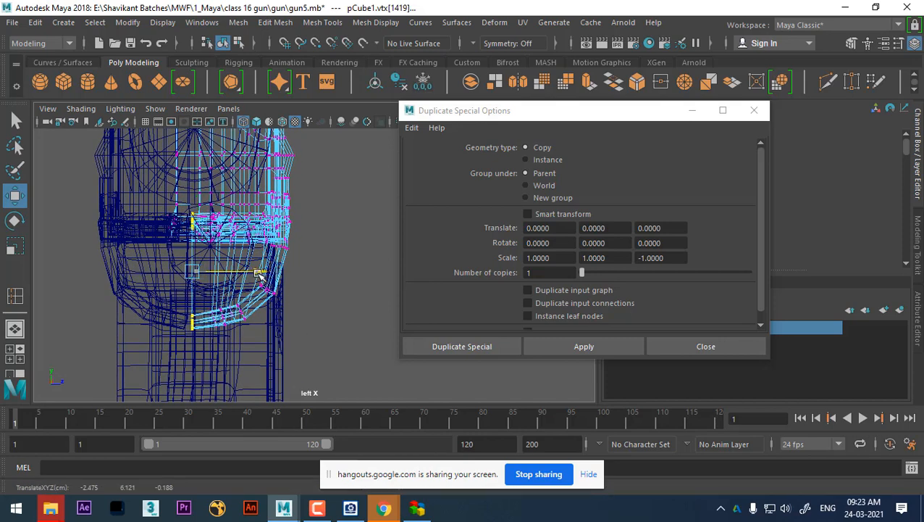
Return the body shell to object mode and delete the existing mirrored half on the opposite side
right_drag(279, 248, 339, 85)
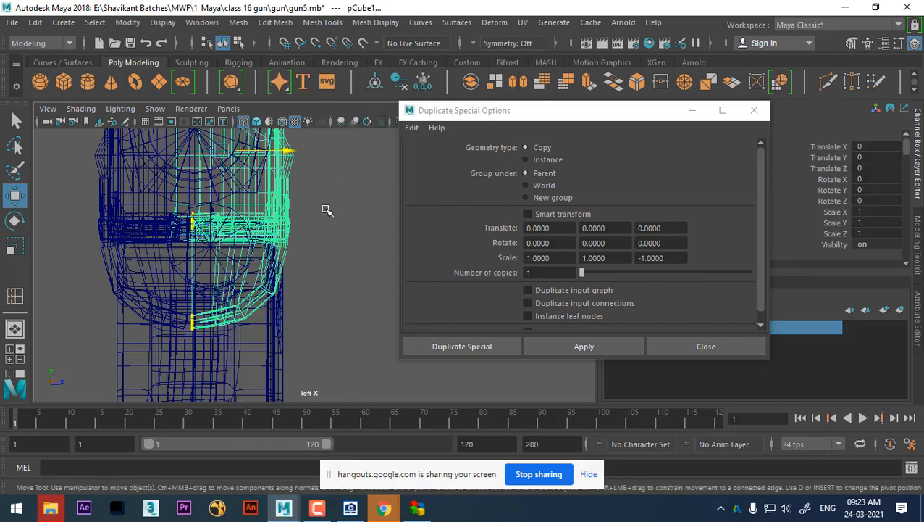
click(326, 209)
click(145, 313)
click(236, 311)
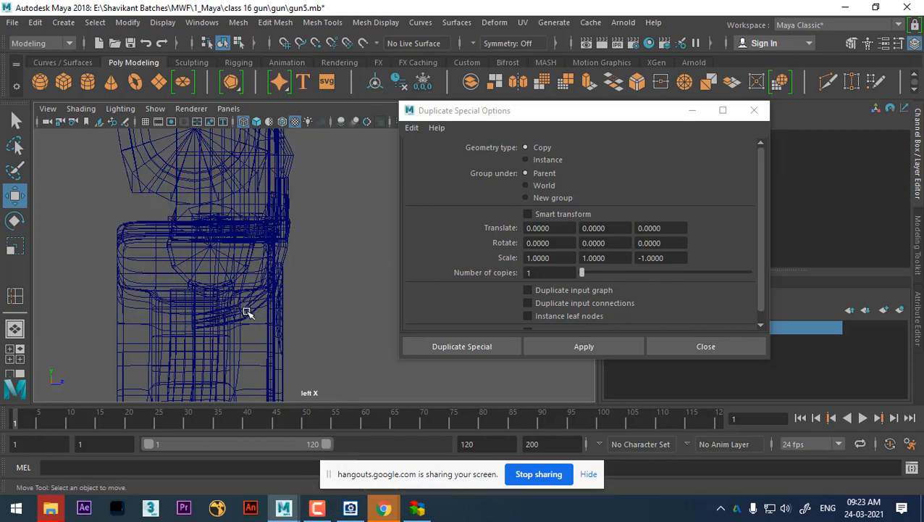
Reselect the original shell half, try a mirrored duplicate with a Z scale of -1, and undo it
click(249, 315)
click(305, 251)
click(295, 249)
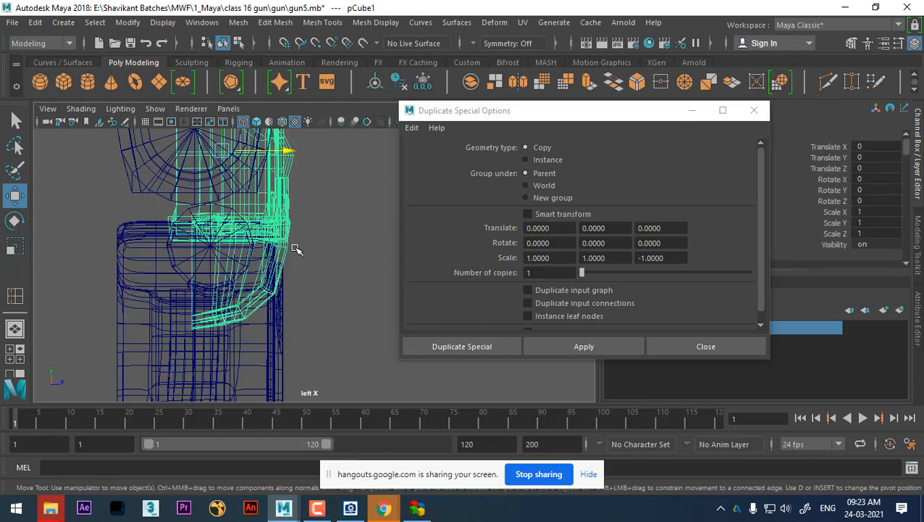
click(584, 346)
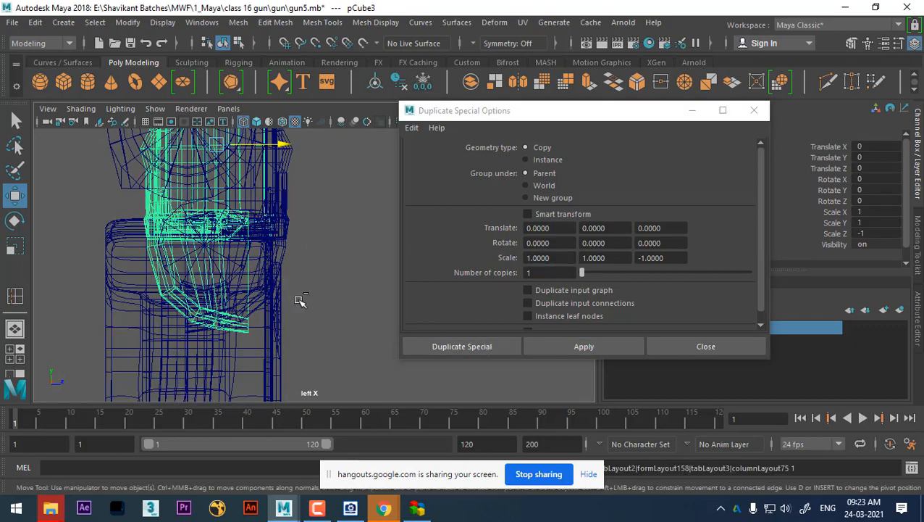
key(ctrl+z)
Snap the shell's pivot to its lower inner-edge vertex and create a mirrored duplicate with a Z scale of -1
alt+right_drag(170, 360, 270, 386)
alt+middle_drag(69, 329, 215, 269)
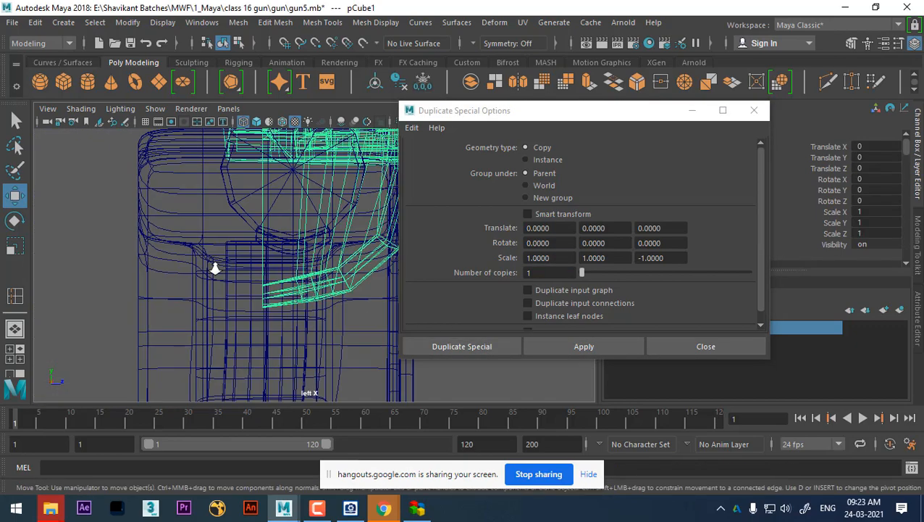
alt+right_drag(215, 268, 278, 352)
key(d)
key(v)
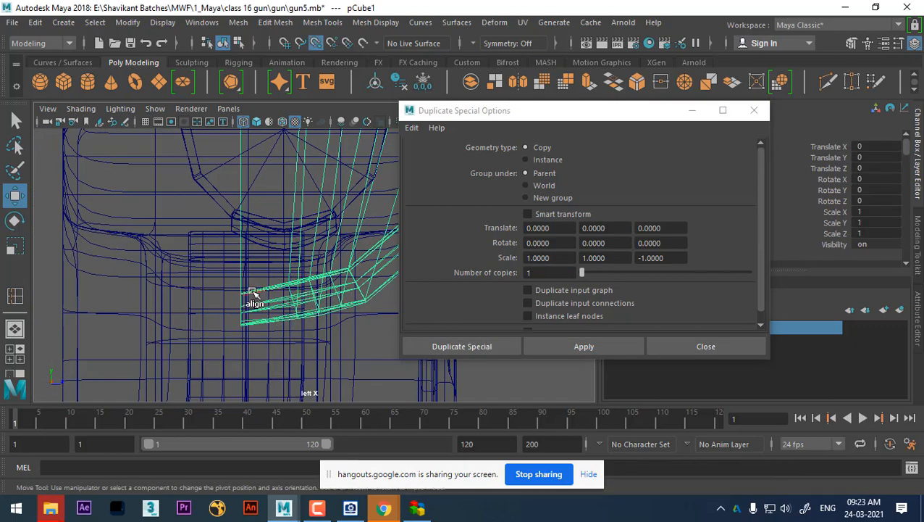
click(601, 352)
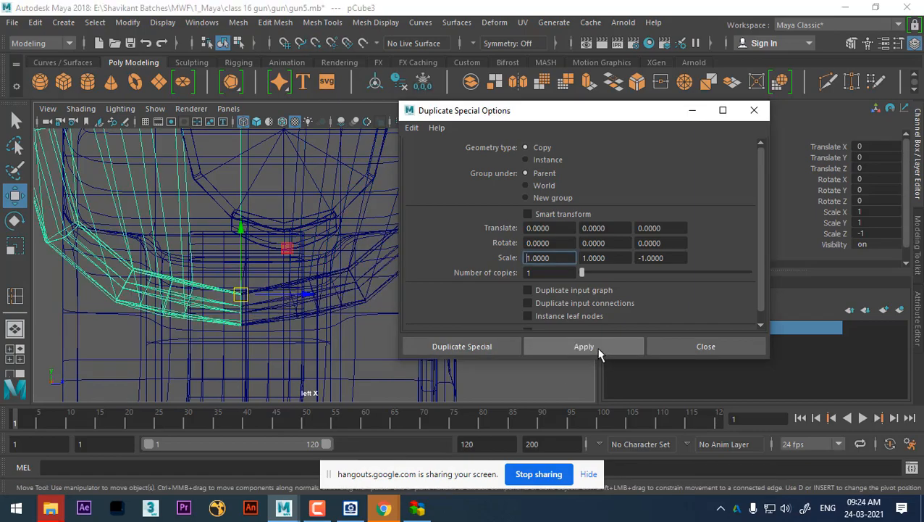
Examine the seam between the two body shell halves in shaded perspective from the front and above
alt+right_drag(337, 352, 222, 257)
alt+middle_drag(281, 265, 259, 308)
key(space)
drag(329, 337, 312, 203)
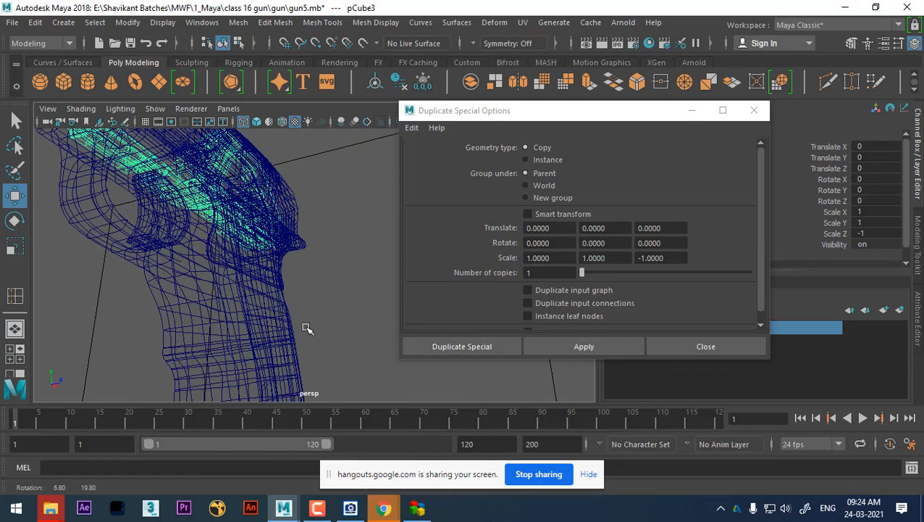
alt+drag(308, 328, 326, 304)
mouse_move(326, 305)
alt+right_down()
mouse_move(288, 289)
mouse_move(310, 315)
alt+right_up()
key(5)
alt+drag(310, 316, 275, 291)
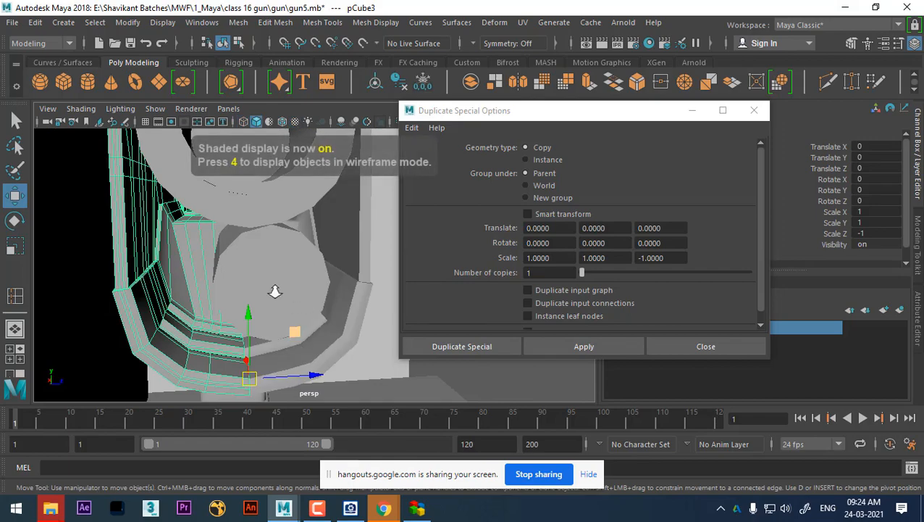
alt+right_drag(274, 291, 224, 289)
mouse_move(224, 290)
alt+mouse_down()
mouse_move(261, 310)
mouse_move(181, 319)
mouse_move(359, 300)
mouse_move(307, 326)
mouse_move(227, 336)
mouse_move(239, 303)
mouse_move(137, 291)
mouse_move(223, 289)
alt+mouse_up()
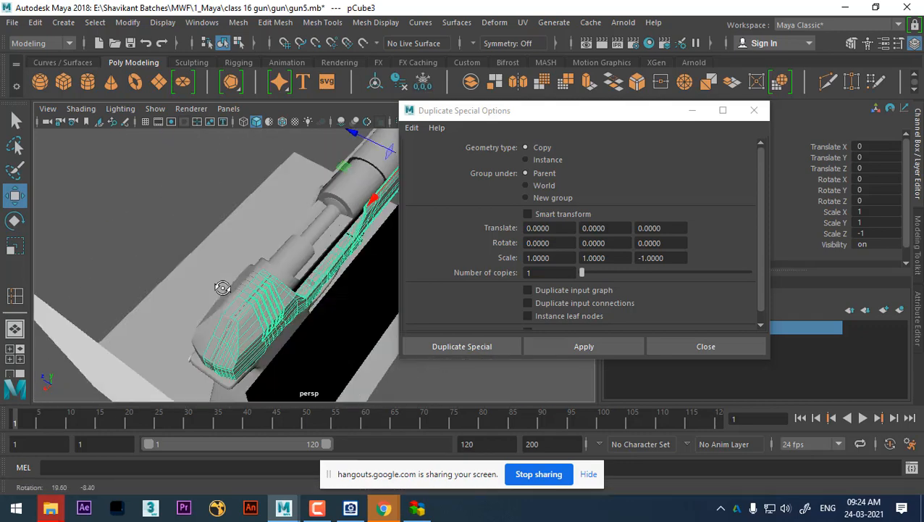
Move the Duplicate Special options aside and inspect the mirrored shell along the side of the pistol
alt+right_drag(223, 289, 262, 318)
alt+drag(262, 318, 326, 320)
alt+right_drag(326, 320, 336, 328)
mouse_move(336, 327)
alt+mouse_down()
mouse_move(266, 324)
mouse_move(328, 317)
alt+mouse_up()
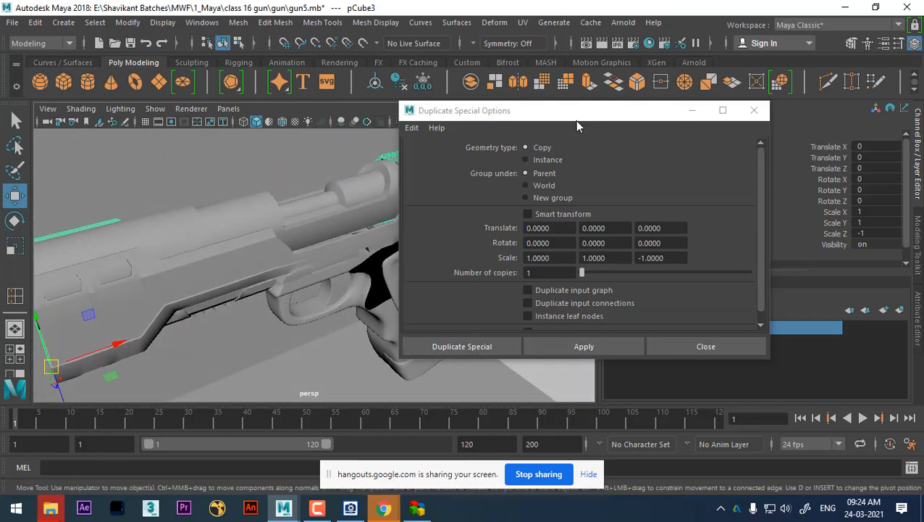
drag(578, 126, 655, 129)
alt+drag(248, 340, 273, 325)
Select the lower vertices of the upper slide cover from the front view and activate the Scale tool in shaded display
right_drag(372, 117, 373, 117)
scroll(324, 293, up, 4)
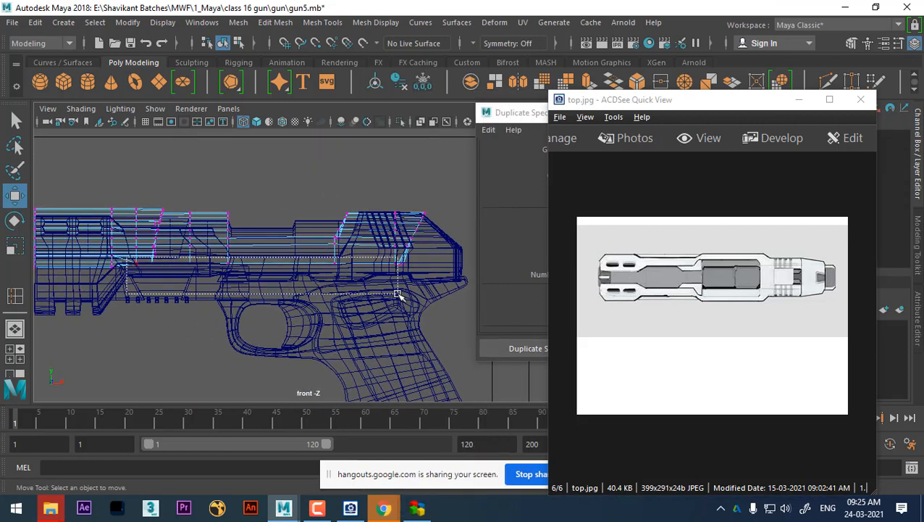
drag(410, 295, 36, 253)
key(space)
key(space)
key(5)
key(r)
Return the upper slide cover to object mode and review the whole pistol in perspective
mouse_move(320, 334)
alt+mouse_down()
mouse_move(291, 304)
mouse_move(301, 275)
alt+mouse_up()
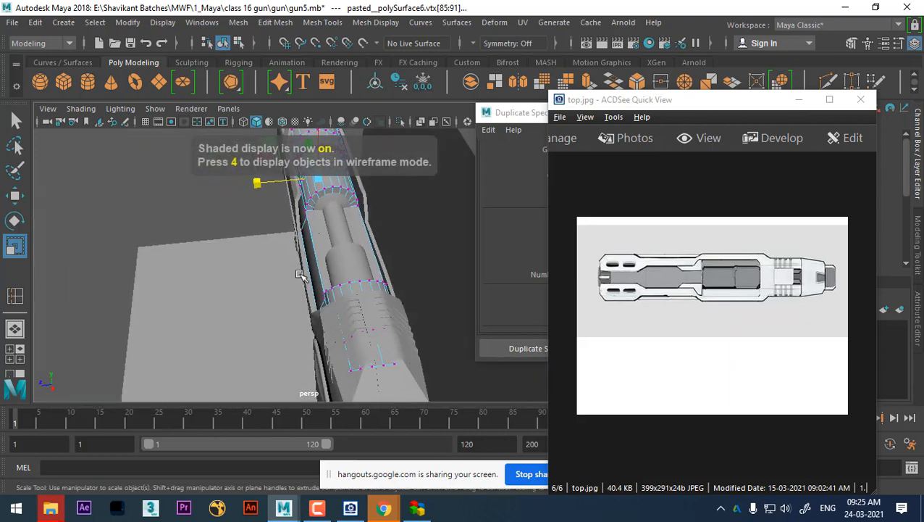
alt+middle_drag(302, 275, 268, 287)
alt+drag(268, 287, 369, 278)
right_drag(365, 278, 430, 98)
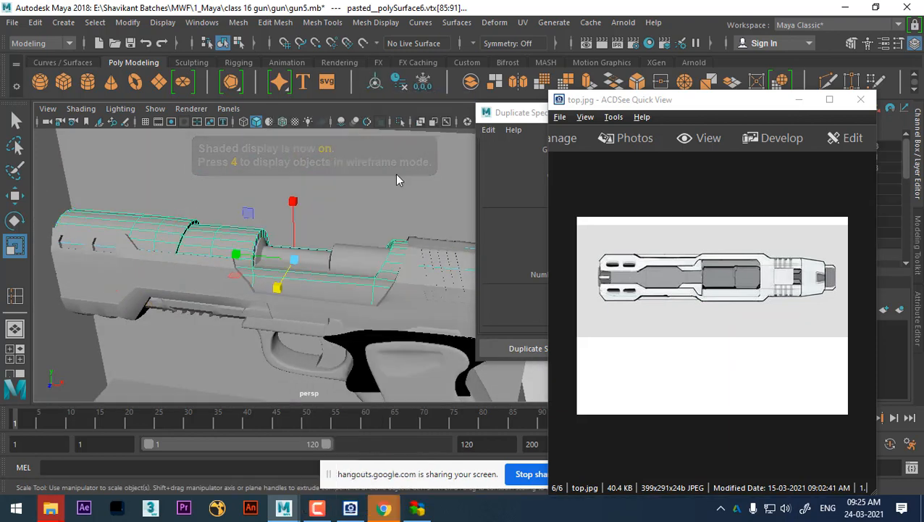
alt+drag(376, 297, 314, 311)
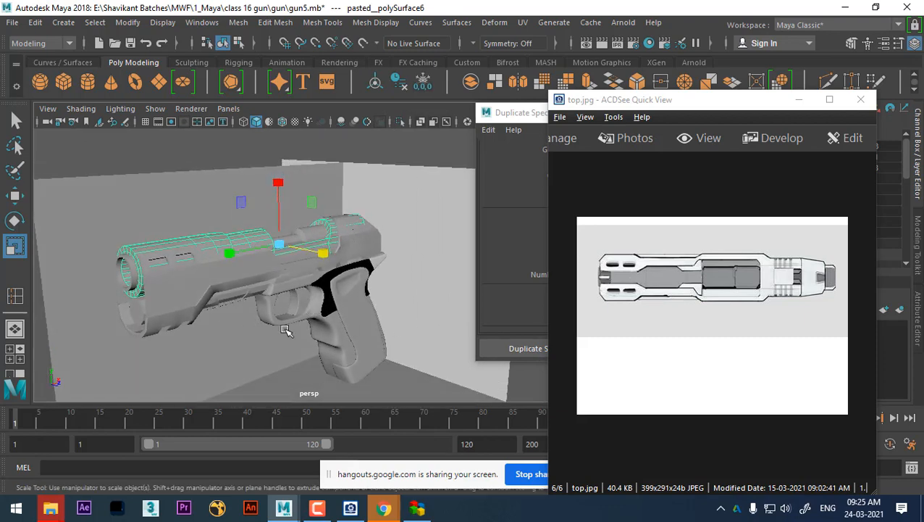
click(332, 514)
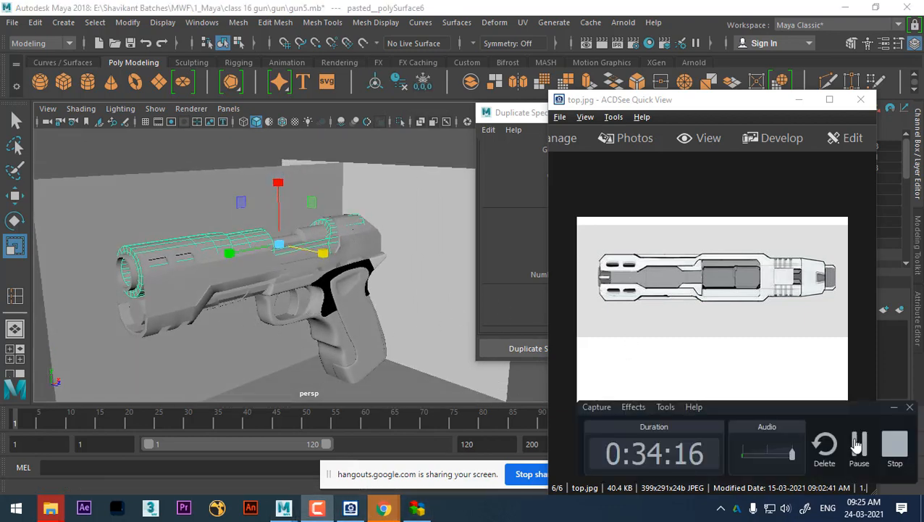